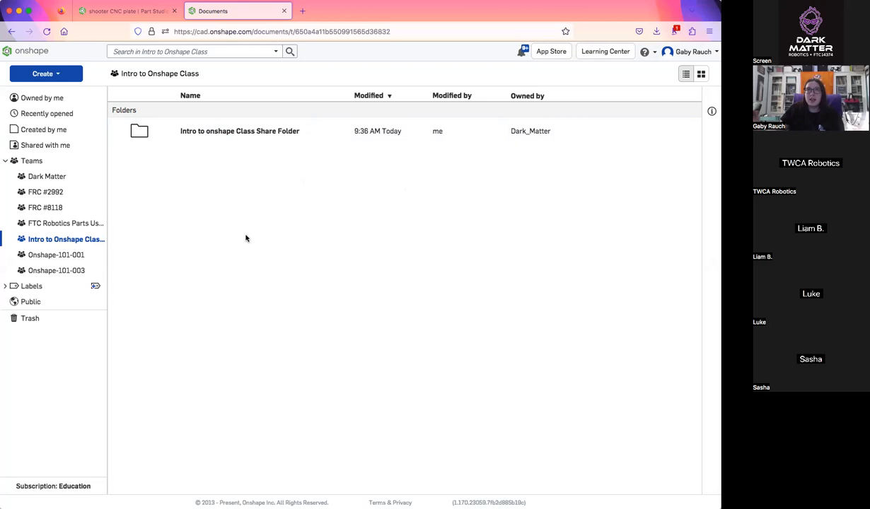
Examine the shooter plate, wheel and curved guides in Assembly 1 of the shooter CNC plate document
{"action": "left_click", "coordinate": [157, 12]}
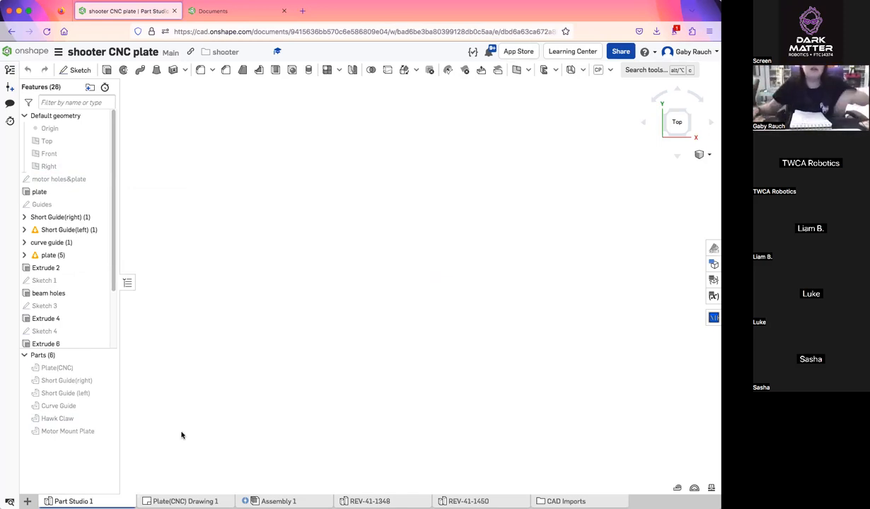
{"action": "left_click", "coordinate": [278, 500]}
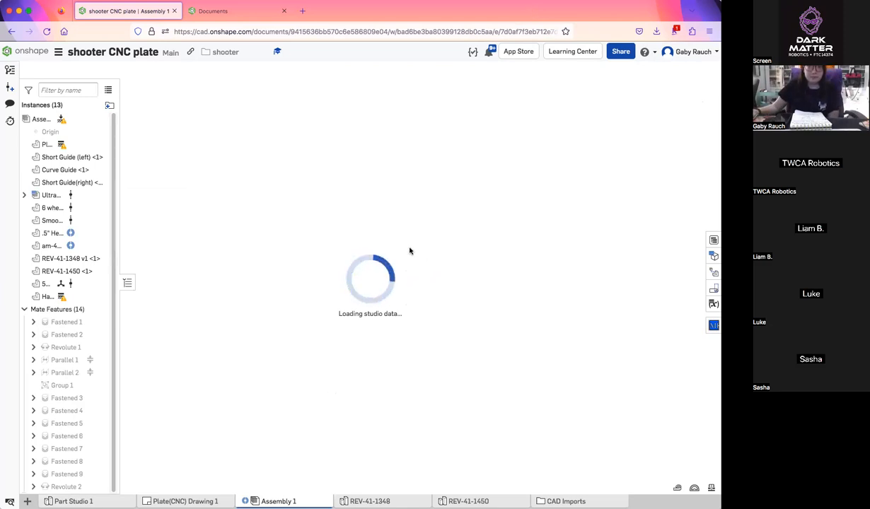
{"action": "right_click_drag", "start_coordinate": [593, 361], "coordinate": [606, 386]}
{"action": "left_click", "coordinate": [679, 118]}
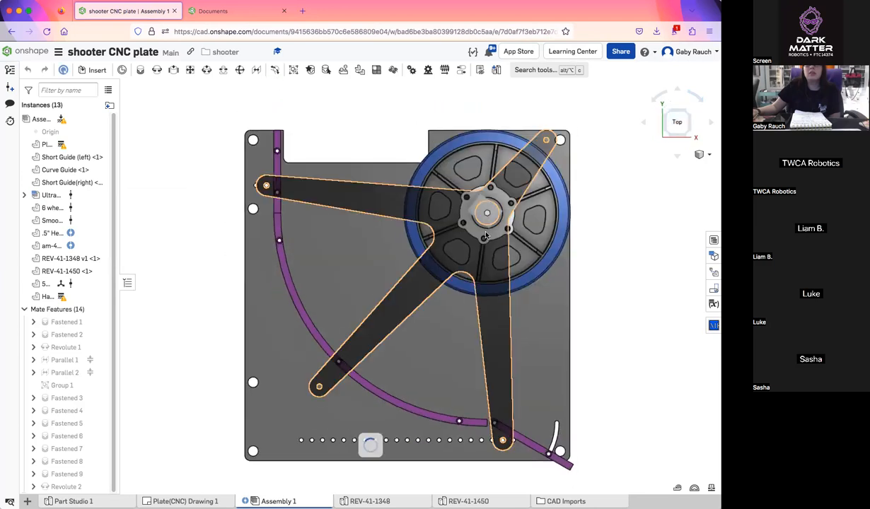
{"action": "right_click_drag", "start_coordinate": [602, 182], "coordinate": [614, 307]}
{"action": "left_click", "coordinate": [675, 112]}
{"action": "scroll", "coordinate": [530, 198], "scroll_direction": "down", "scroll_amount": 3}
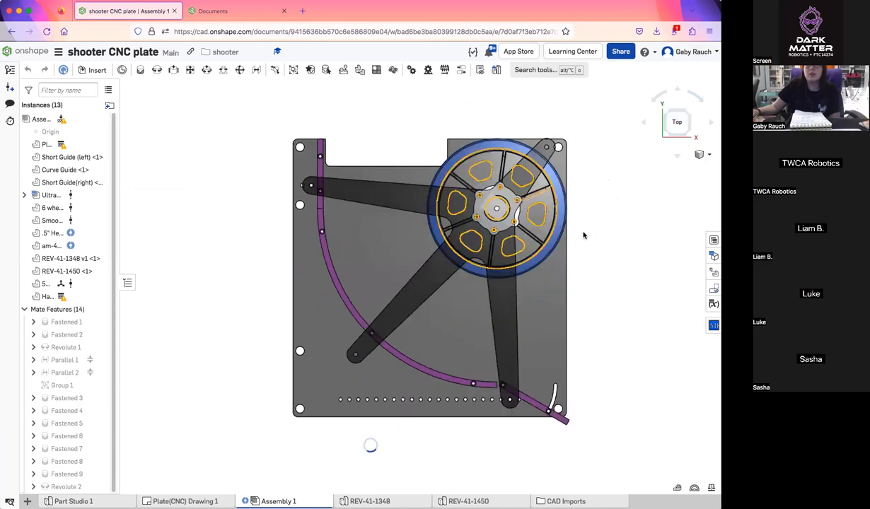
{"action": "right_click_drag", "start_coordinate": [602, 210], "coordinate": [592, 255]}
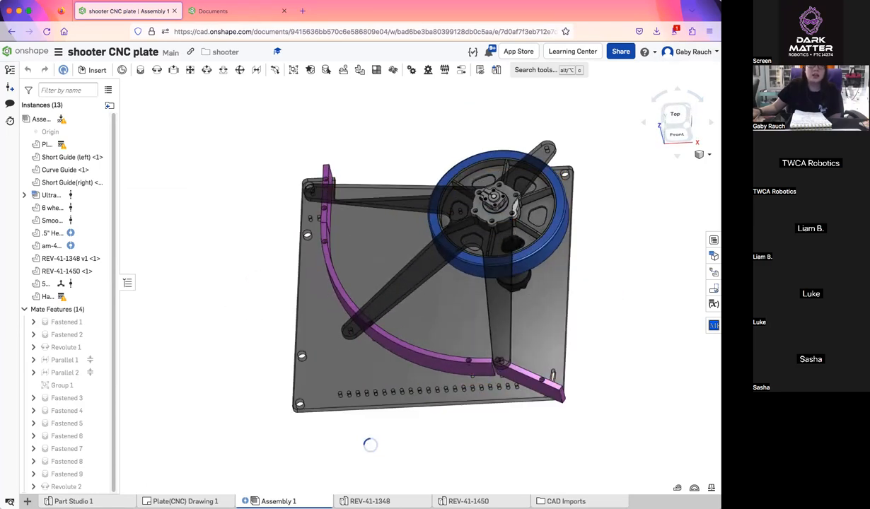
Open the motor holes&plate sketch in Part Studio 1, reposition the Ø15 construction circle's dimension, and accept the sketch
{"action": "left_click", "coordinate": [73, 502]}
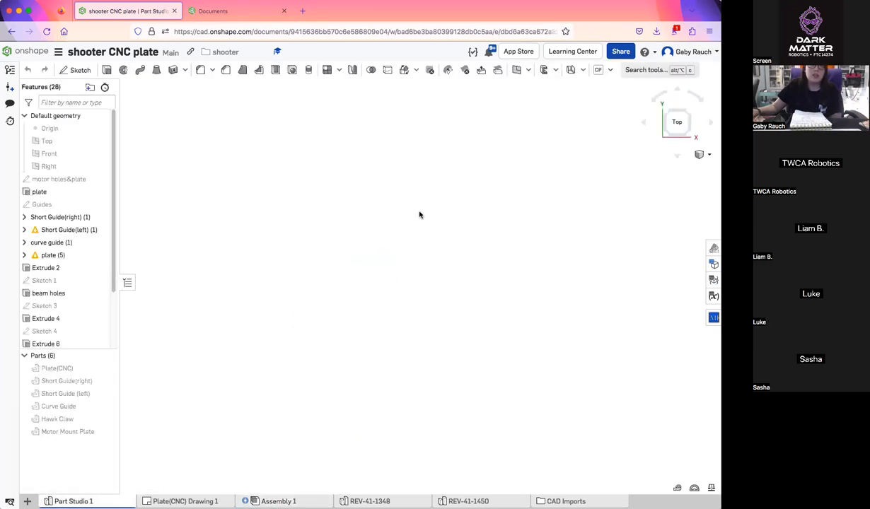
{"action": "double_click", "coordinate": [73, 181]}
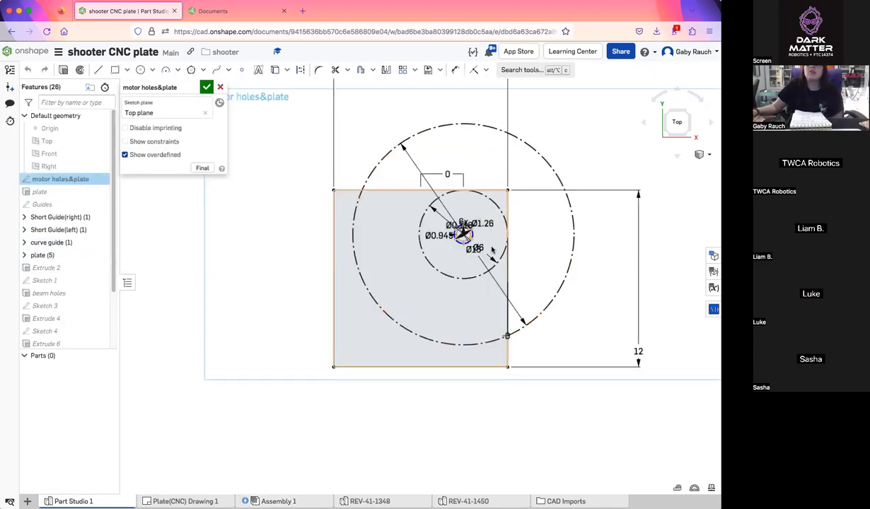
{"action": "scroll", "coordinate": [445, 244], "scroll_direction": "up", "scroll_amount": 3}
{"action": "middle_click_drag", "start_coordinate": [412, 170], "coordinate": [407, 210]}
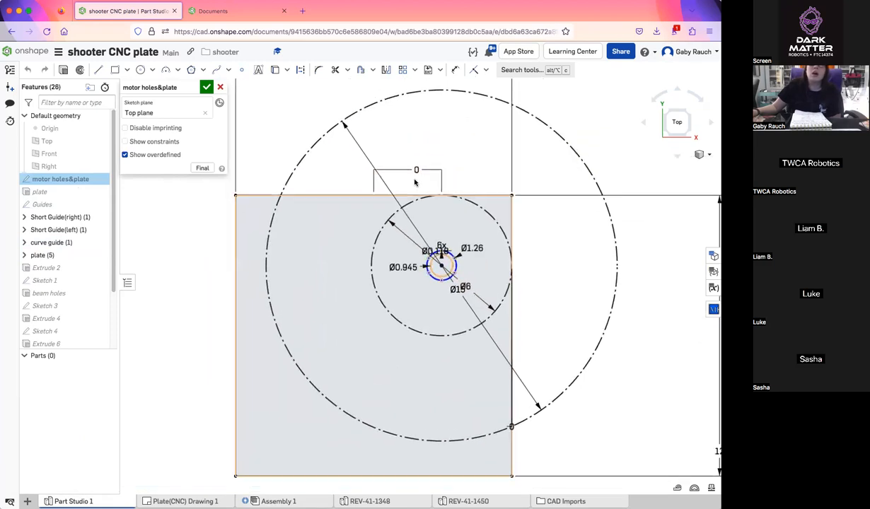
{"action": "scroll", "coordinate": [448, 197], "scroll_direction": "up", "scroll_amount": 3}
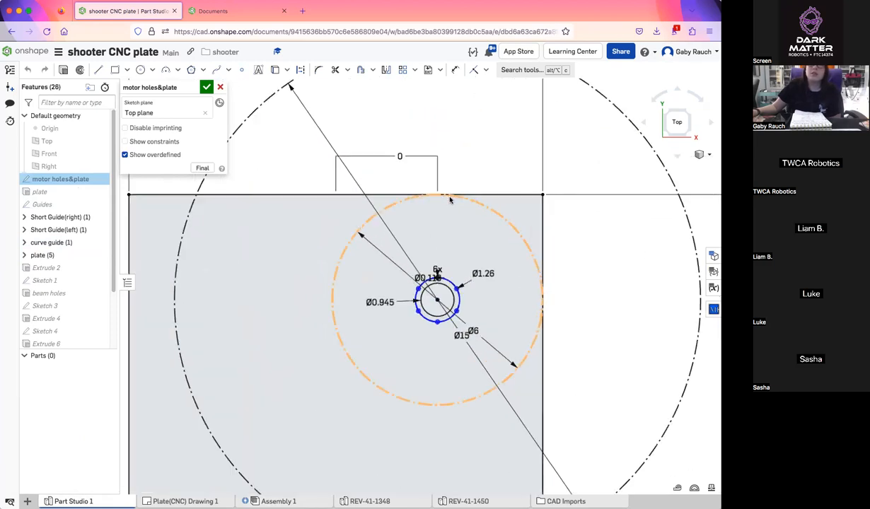
{"action": "scroll", "coordinate": [449, 200], "scroll_direction": "down", "scroll_amount": 5}
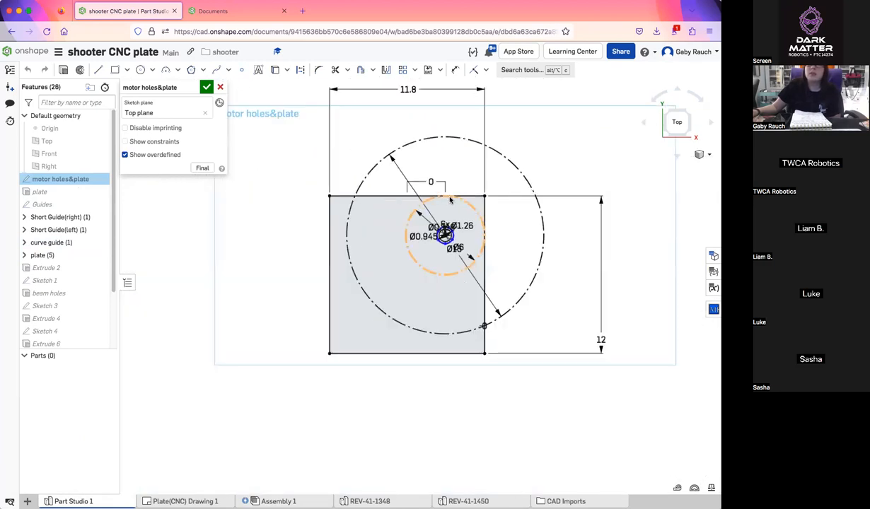
{"action": "scroll", "coordinate": [450, 200], "scroll_direction": "up", "scroll_amount": 3}
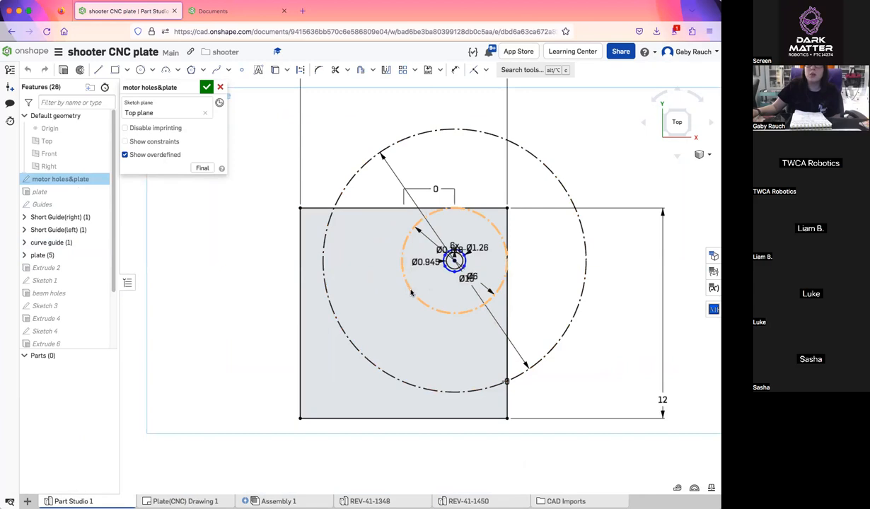
{"action": "mouse_move", "coordinate": [481, 276]}
{"action": "left_mouse_down"}
{"action": "mouse_move", "coordinate": [573, 236]}
{"action": "mouse_move", "coordinate": [553, 234]}
{"action": "left_mouse_up"}
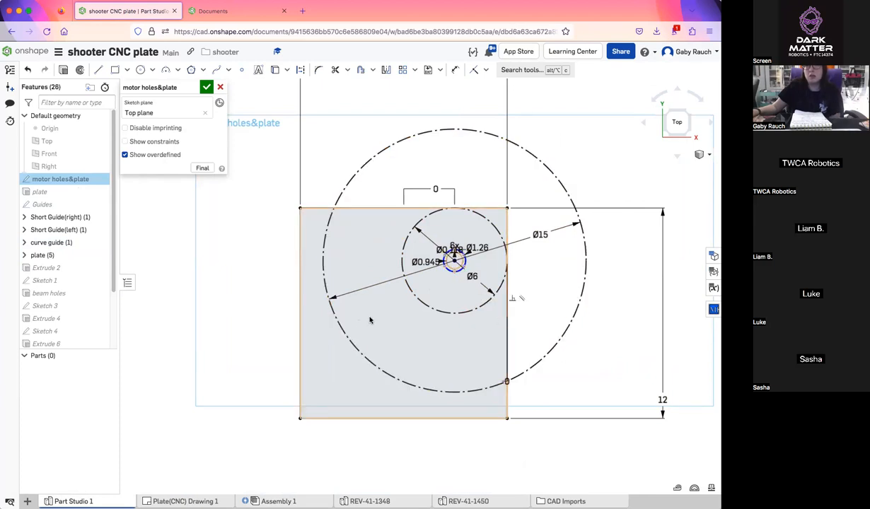
{"action": "left_click", "coordinate": [206, 87]}
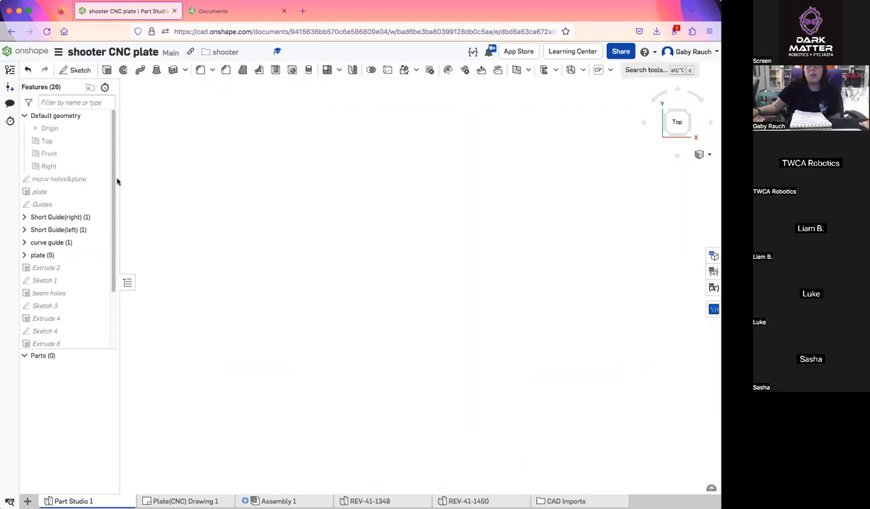
Examine the Guides sketch, including the guide hole geometry near the plate's upper-left corner, and close it
{"action": "double_click", "coordinate": [44, 205]}
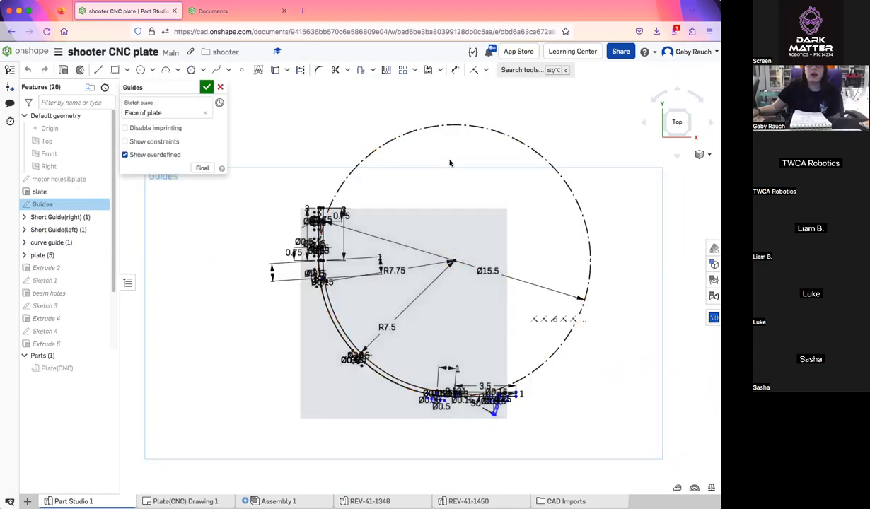
{"action": "scroll", "coordinate": [368, 377], "scroll_direction": "up", "scroll_amount": 5}
{"action": "scroll", "coordinate": [367, 377], "scroll_direction": "up", "scroll_amount": 2}
{"action": "mouse_move", "coordinate": [368, 166]}
{"action": "middle_mouse_down"}
{"action": "mouse_move", "coordinate": [355, 300]}
{"action": "mouse_move", "coordinate": [442, 466]}
{"action": "middle_mouse_up"}
{"action": "scroll", "coordinate": [322, 300], "scroll_direction": "up", "scroll_amount": 5}
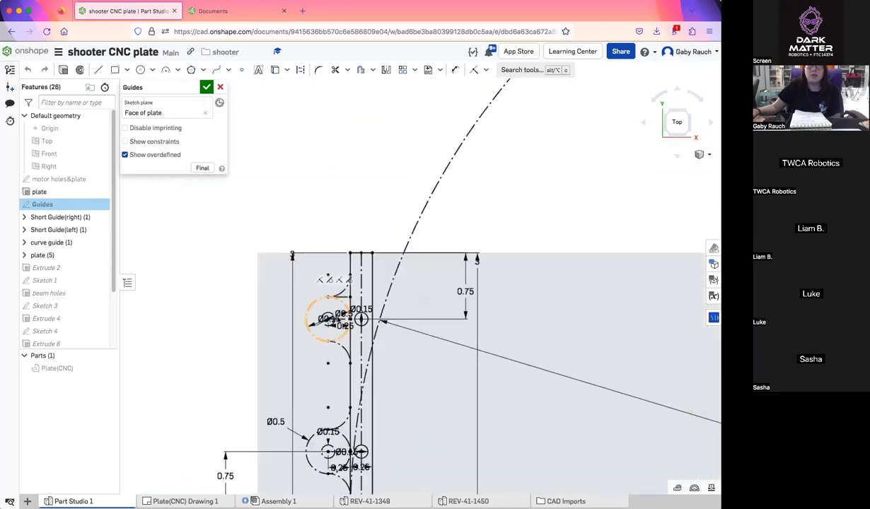
{"action": "scroll", "coordinate": [398, 352], "scroll_direction": "down", "scroll_amount": 5}
{"action": "middle_click_drag", "start_coordinate": [505, 425], "coordinate": [397, 305]}
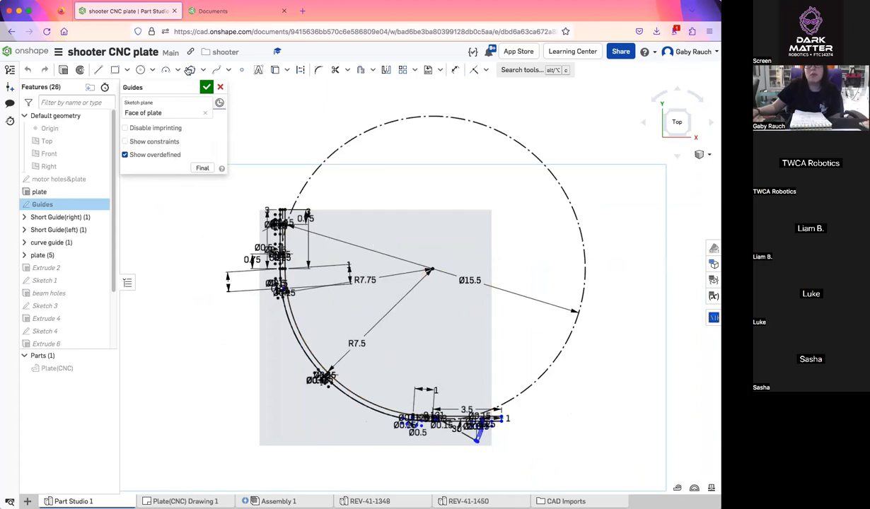
{"action": "left_click", "coordinate": [206, 86]}
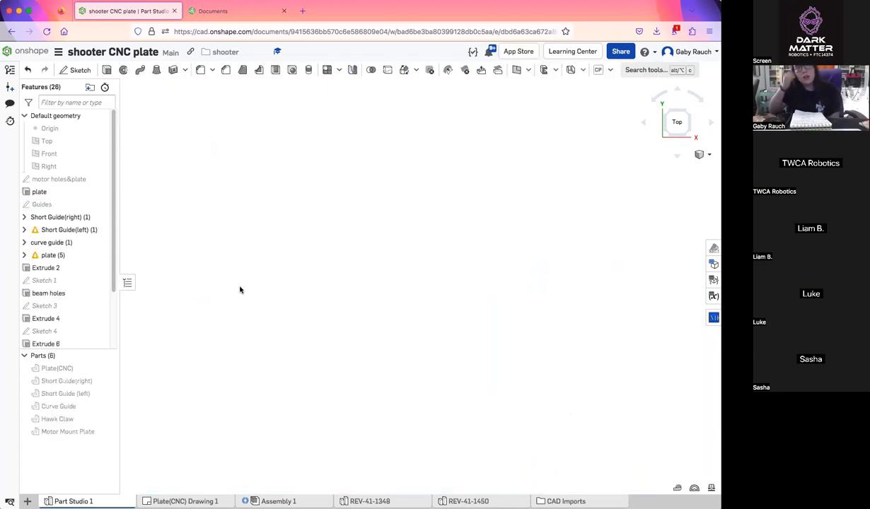
Show the hidden Plate(CNC) part and inspect its holes and cutout
{"action": "left_click", "coordinate": [106, 367]}
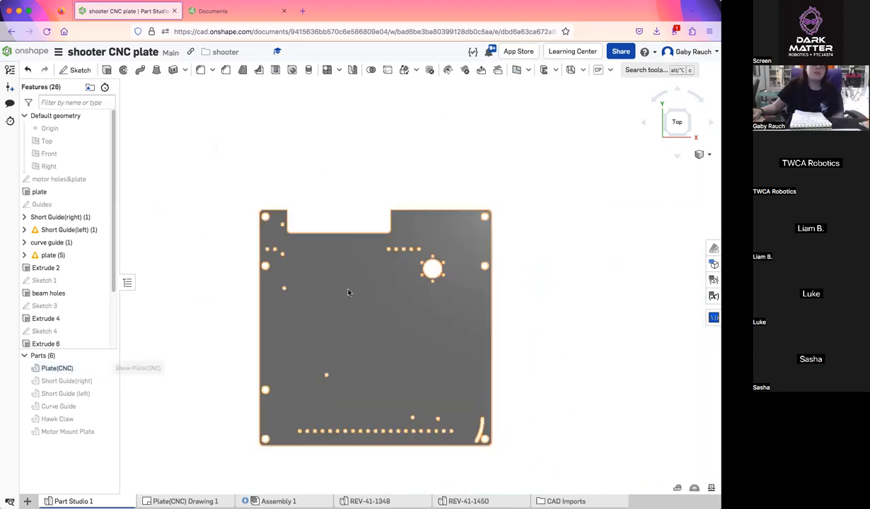
{"action": "key", "text": "f"}
{"action": "scroll", "coordinate": [461, 250], "scroll_direction": "up", "scroll_amount": 1}
{"action": "scroll", "coordinate": [350, 194], "scroll_direction": "down", "scroll_amount": 2}
{"action": "middle_click_drag", "start_coordinate": [359, 204], "coordinate": [404, 193]}
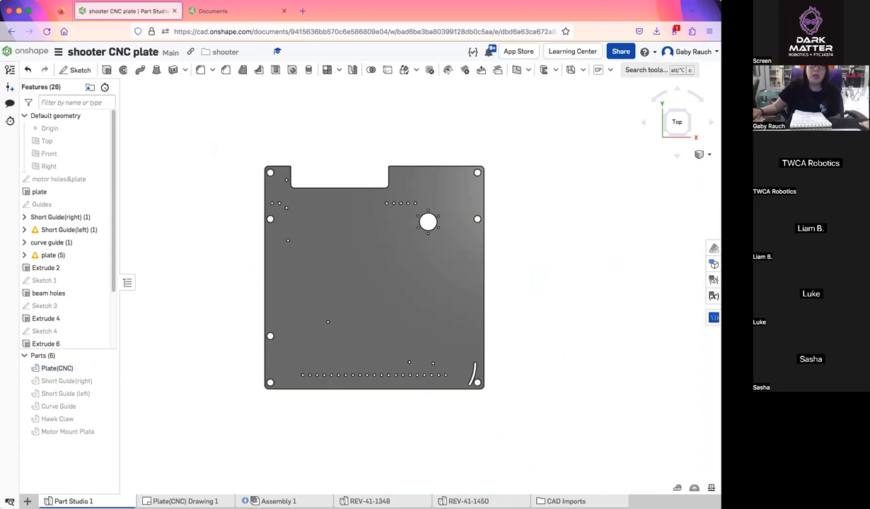
Open Plate(CNC) Drawing 1 and move the motor hole pattern callout farther away from the plate view
{"action": "left_click", "coordinate": [185, 501]}
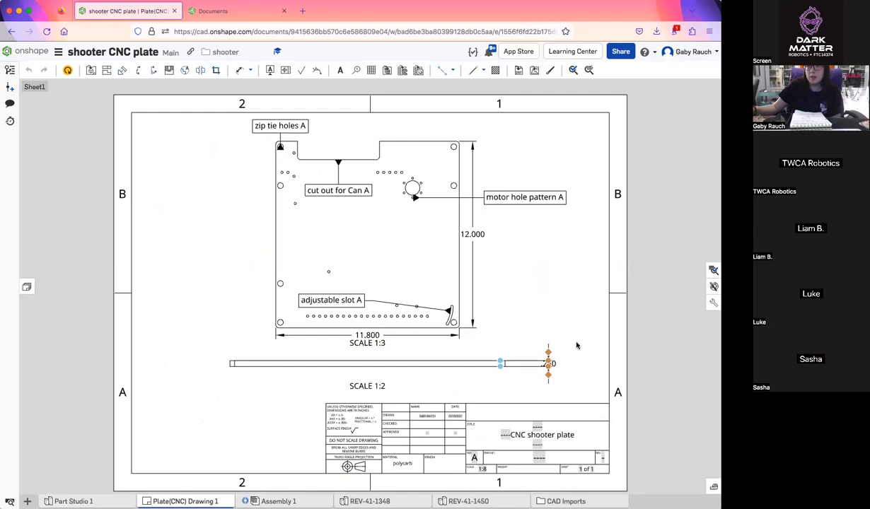
{"action": "left_click_drag", "start_coordinate": [519, 218], "coordinate": [546, 219]}
{"action": "left_click", "coordinate": [536, 199]}
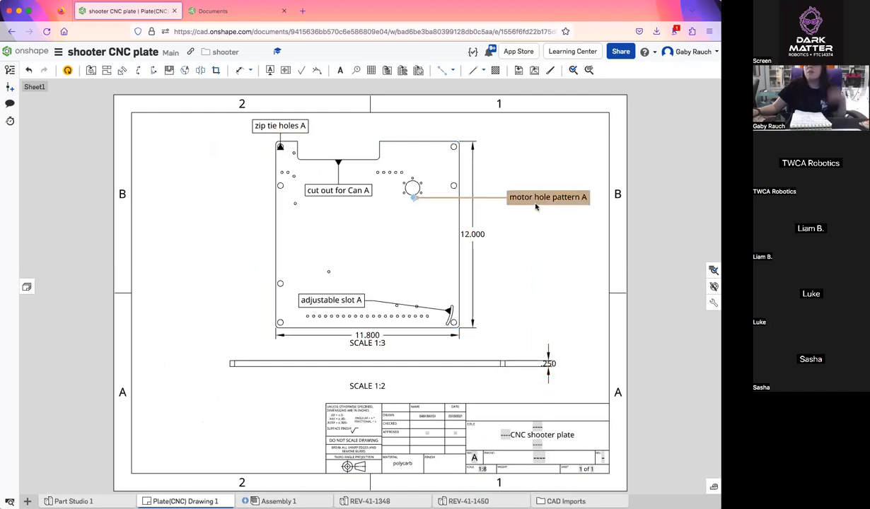
{"action": "left_click", "coordinate": [548, 354]}
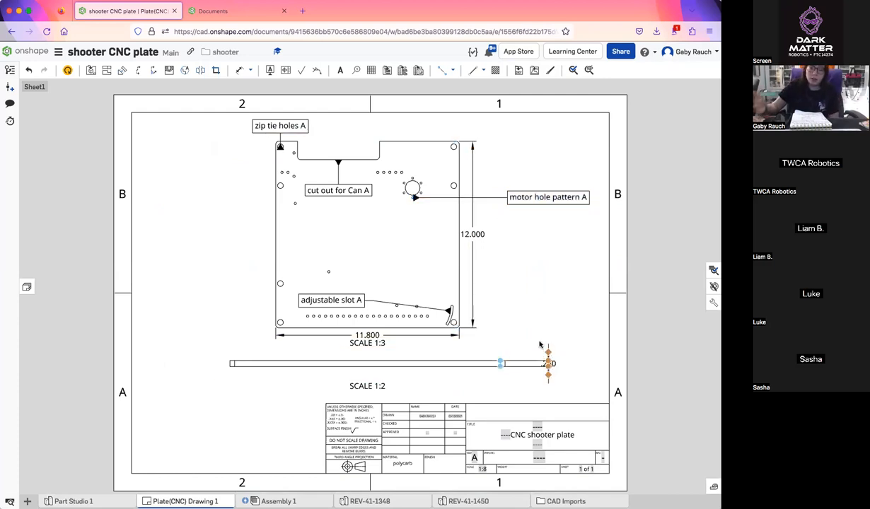
{"action": "left_click", "coordinate": [447, 312]}
{"action": "left_click", "coordinate": [360, 334]}
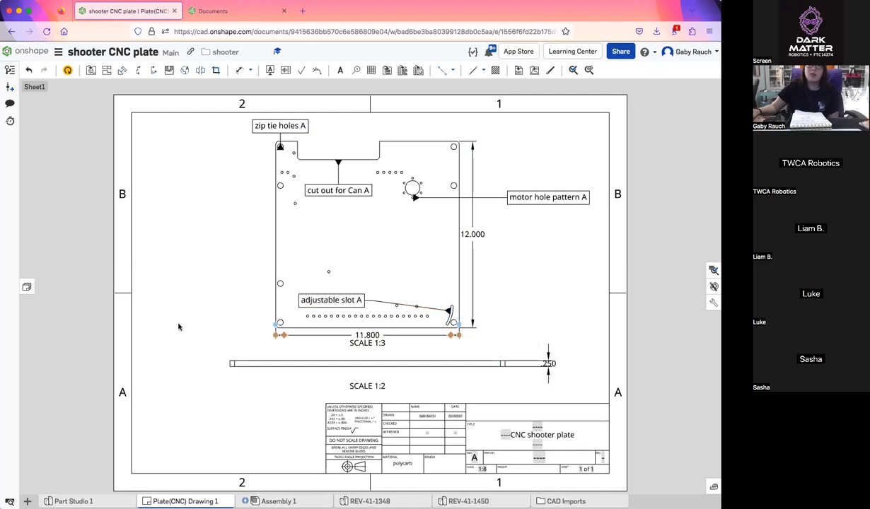
{"action": "left_click", "coordinate": [473, 251]}
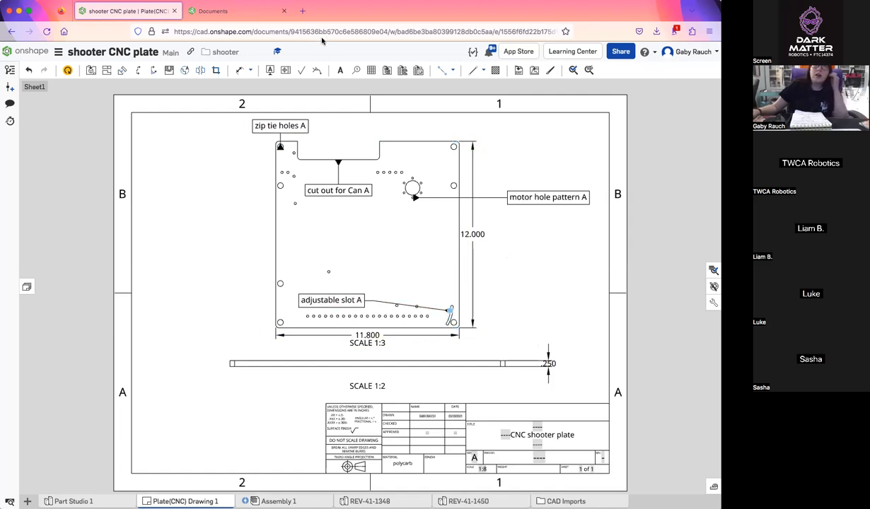
Open the Intro to onshape day 2 document from the Day 2 folder of the class share folder
{"action": "left_click", "coordinate": [237, 13]}
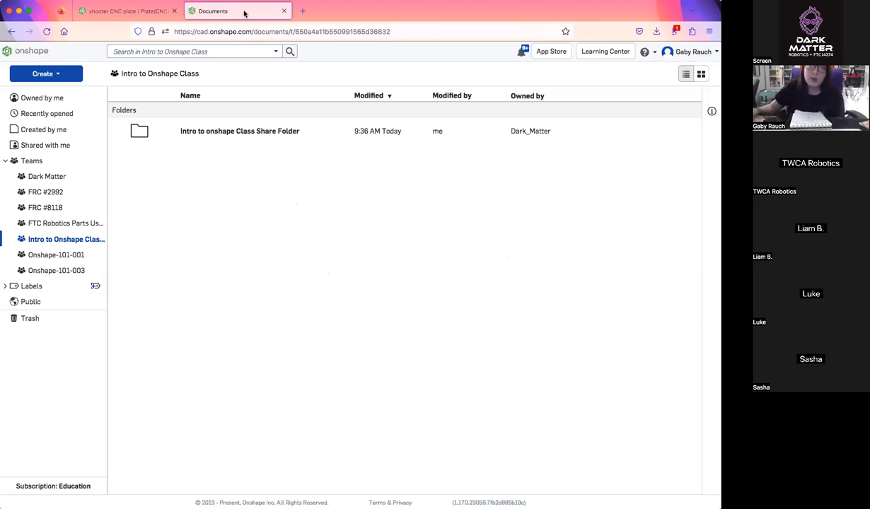
{"action": "left_click", "coordinate": [255, 132]}
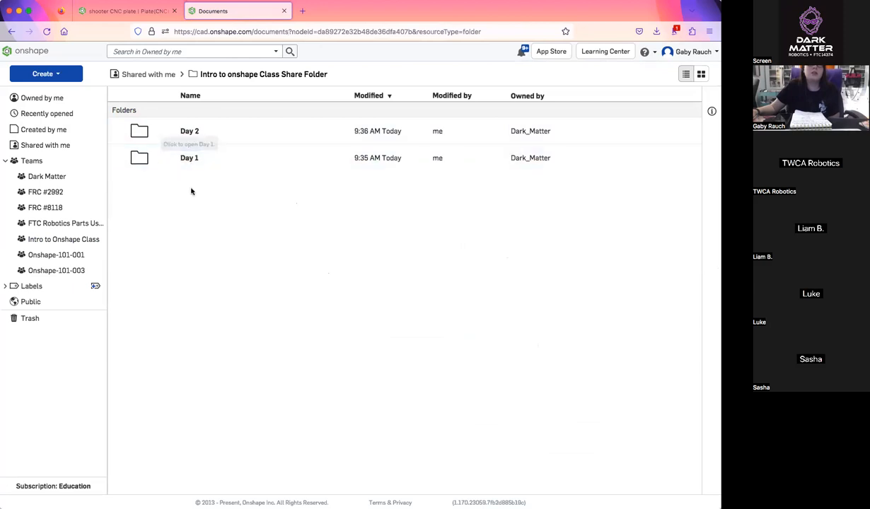
{"action": "left_click", "coordinate": [190, 132]}
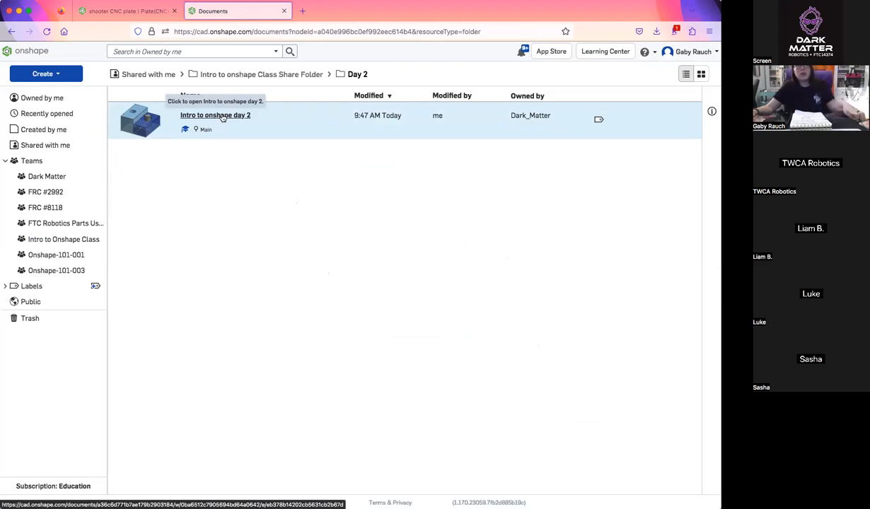
{"action": "left_click", "coordinate": [221, 115]}
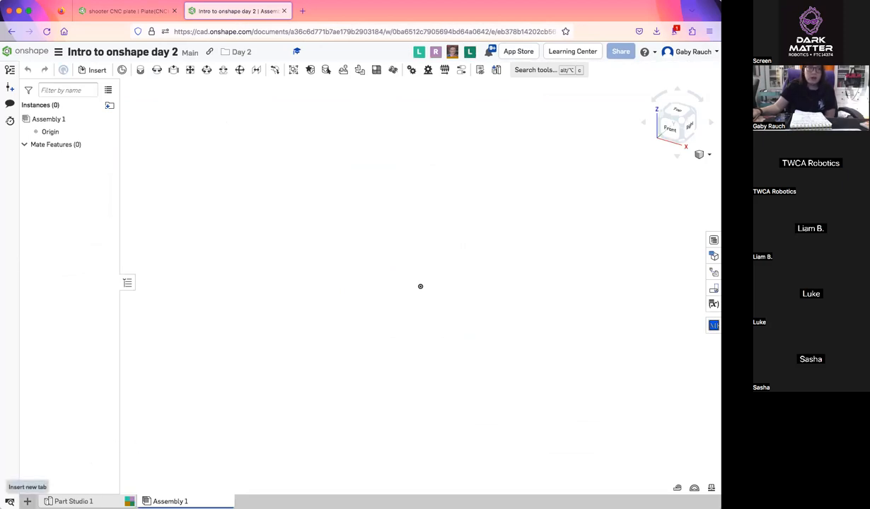
Create a new Part Studio in the document and rename it with the instructor's first name
{"action": "left_click", "coordinate": [27, 501]}
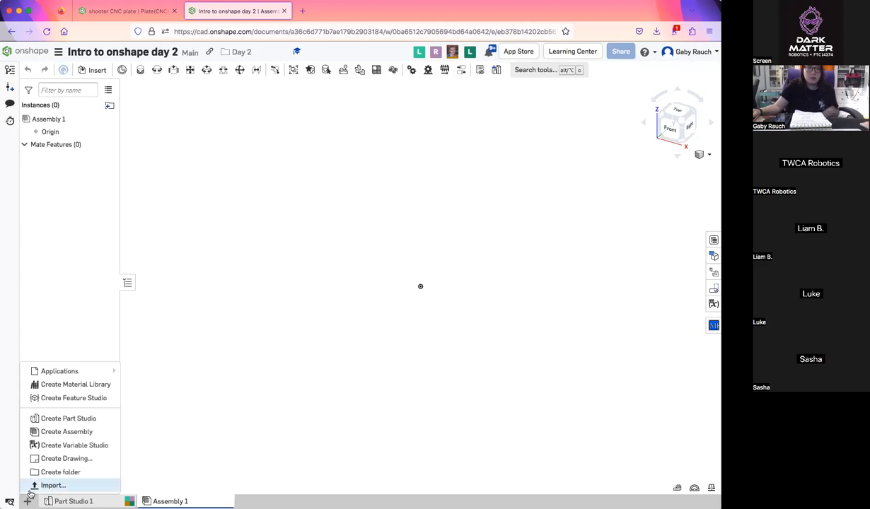
{"action": "left_click", "coordinate": [59, 418]}
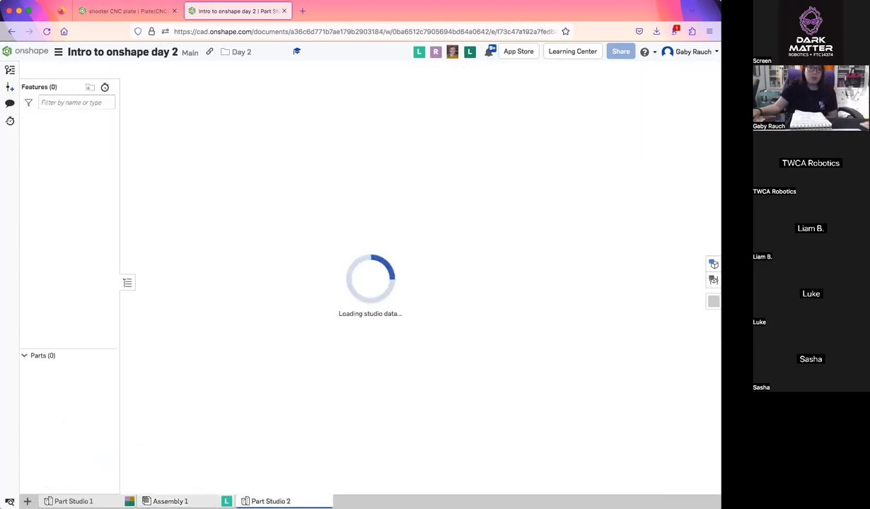
{"action": "right_click", "coordinate": [271, 501]}
{"action": "left_click", "coordinate": [263, 423]}
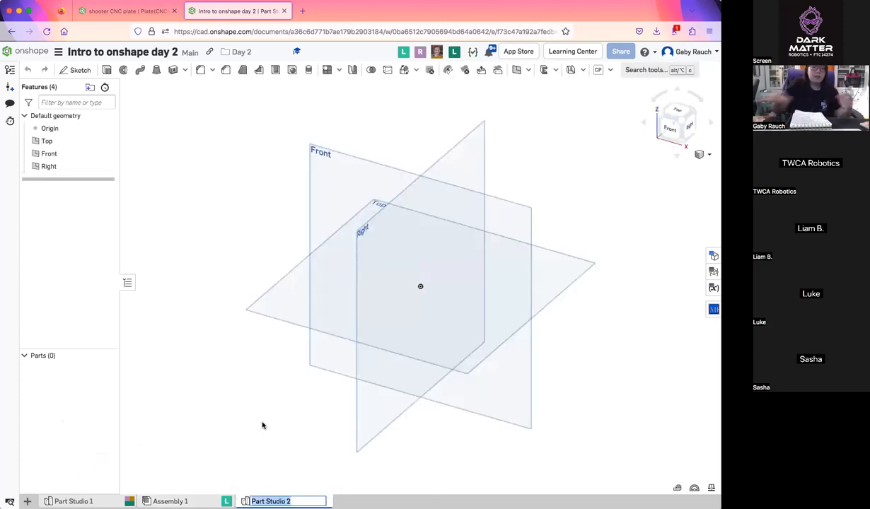
{"action": "type", "text": "gaby"}
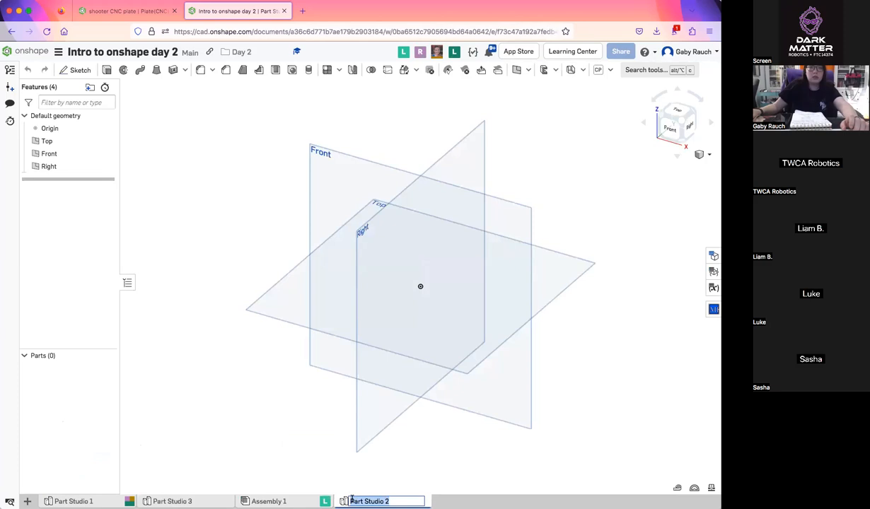
{"action": "type", "text": "Gaby"}
{"action": "key", "text": "Return"}
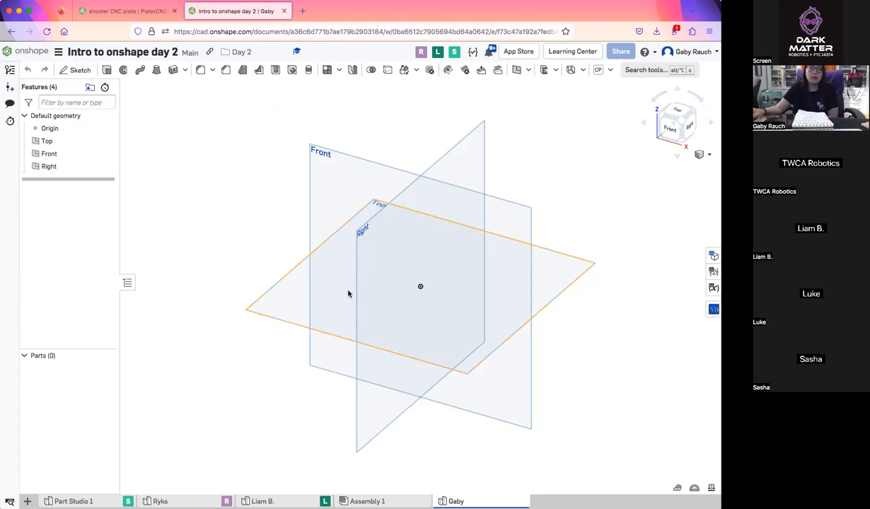
View the Top plane straight on and browse the installed custom features down to the end of the list
{"action": "left_click", "coordinate": [679, 111]}
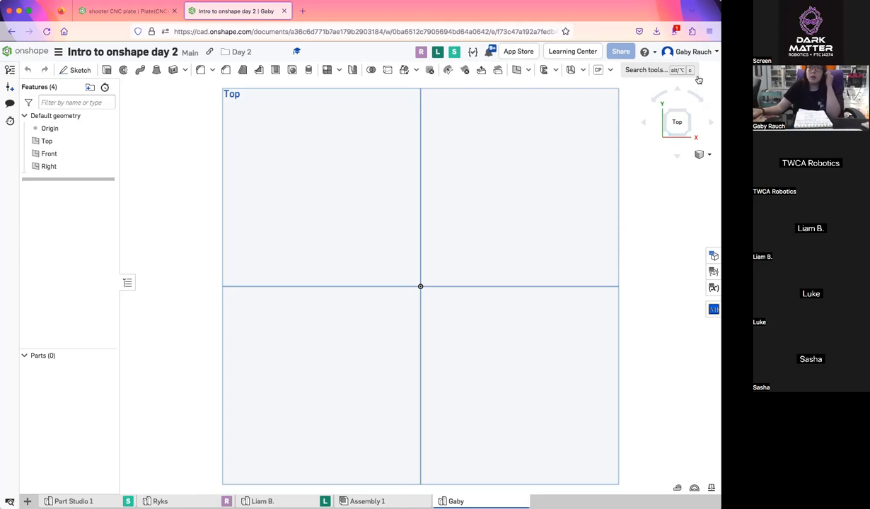
{"action": "left_click", "coordinate": [612, 71]}
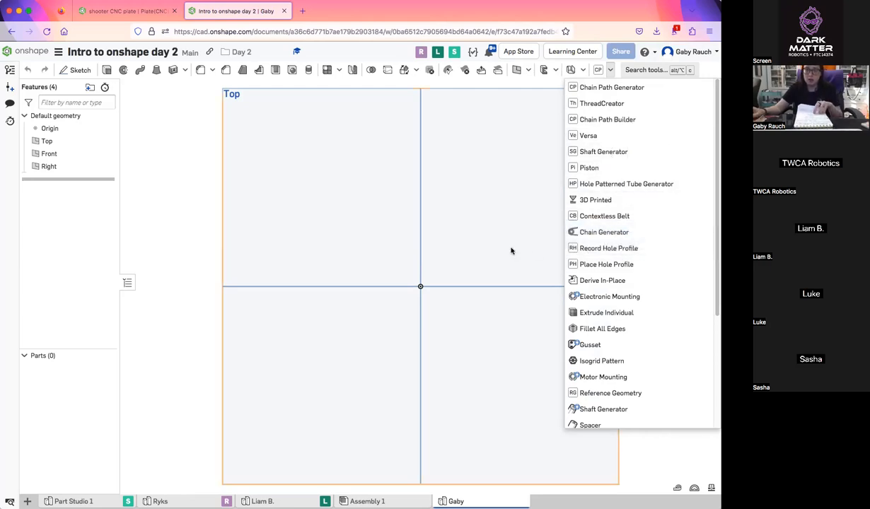
{"action": "scroll", "coordinate": [511, 249], "scroll_direction": "down", "scroll_amount": 3}
{"action": "scroll", "coordinate": [663, 320], "scroll_direction": "down", "scroll_amount": 3}
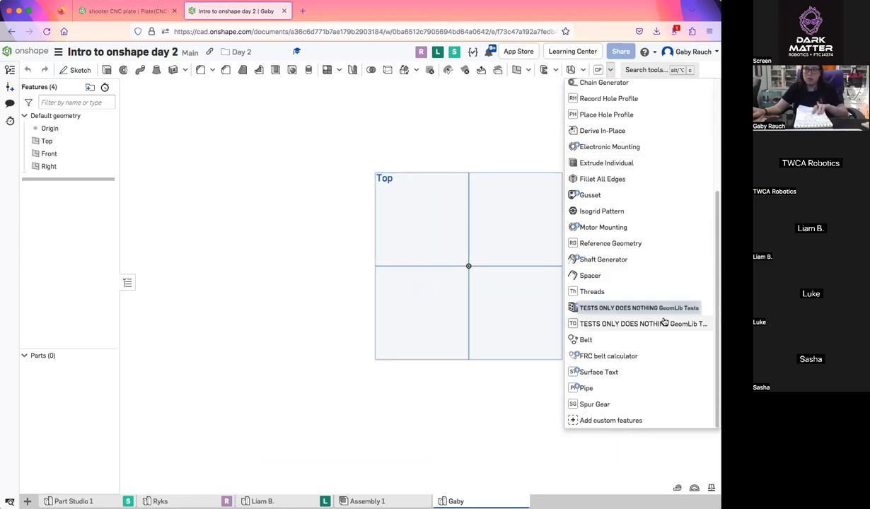
{"action": "scroll", "coordinate": [513, 344], "scroll_direction": "up", "scroll_amount": 5}
{"action": "left_click", "coordinate": [483, 350]}
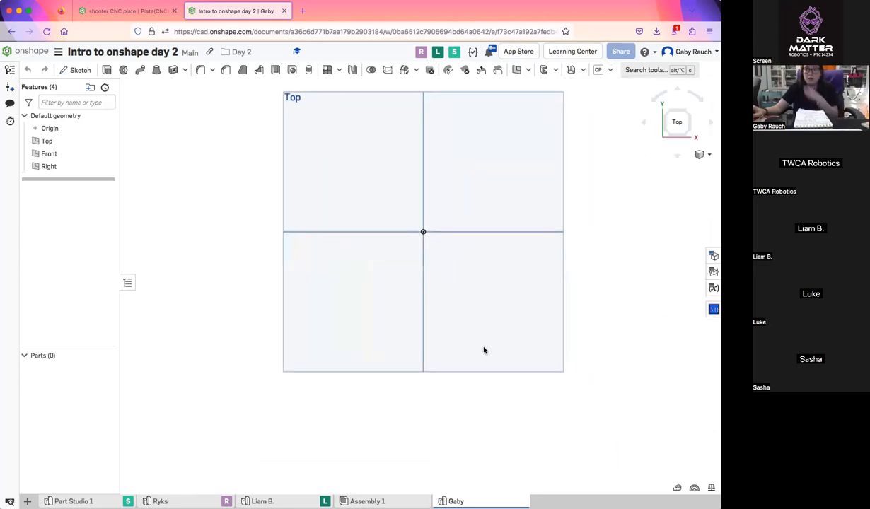
Insert a Spur Gear custom feature with its default settings and view the gear from the front
{"action": "left_click", "coordinate": [610, 70]}
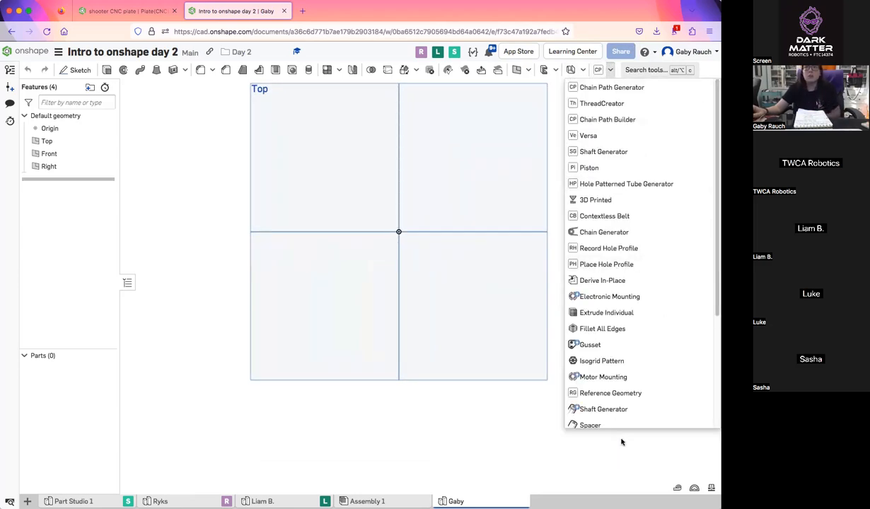
{"action": "scroll", "coordinate": [614, 227], "scroll_direction": "down", "scroll_amount": 3}
{"action": "left_click", "coordinate": [604, 401]}
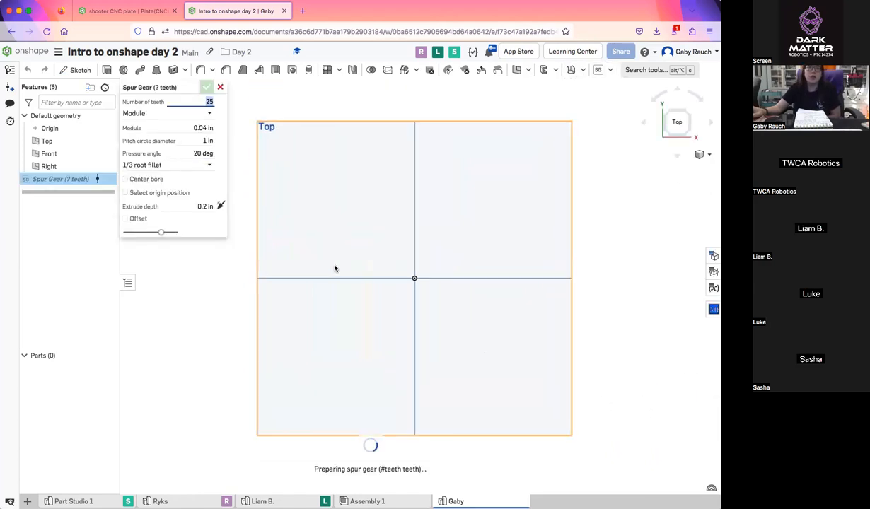
{"action": "right_click_drag", "start_coordinate": [334, 266], "coordinate": [331, 213]}
{"action": "left_click", "coordinate": [662, 124]}
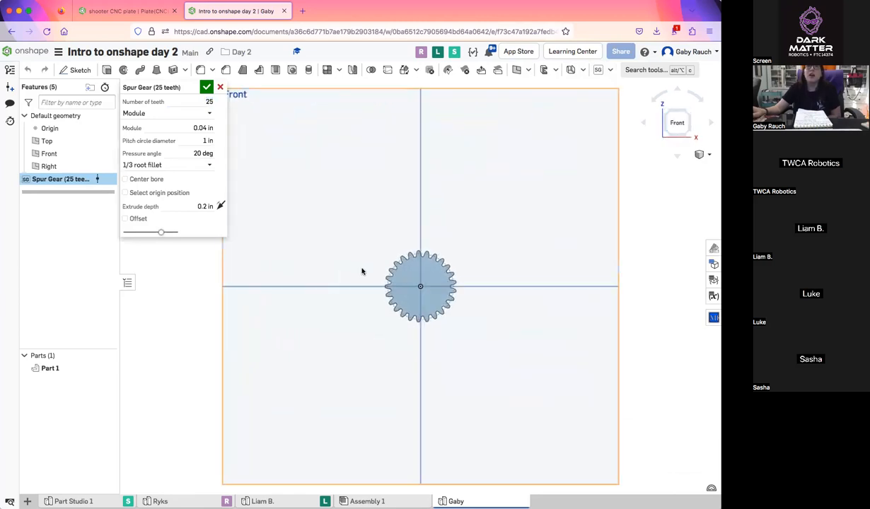
{"action": "scroll", "coordinate": [363, 269], "scroll_direction": "up", "scroll_amount": 3}
{"action": "scroll", "coordinate": [364, 269], "scroll_direction": "up", "scroll_amount": 2}
{"action": "middle_click_drag", "start_coordinate": [375, 261], "coordinate": [311, 241]}
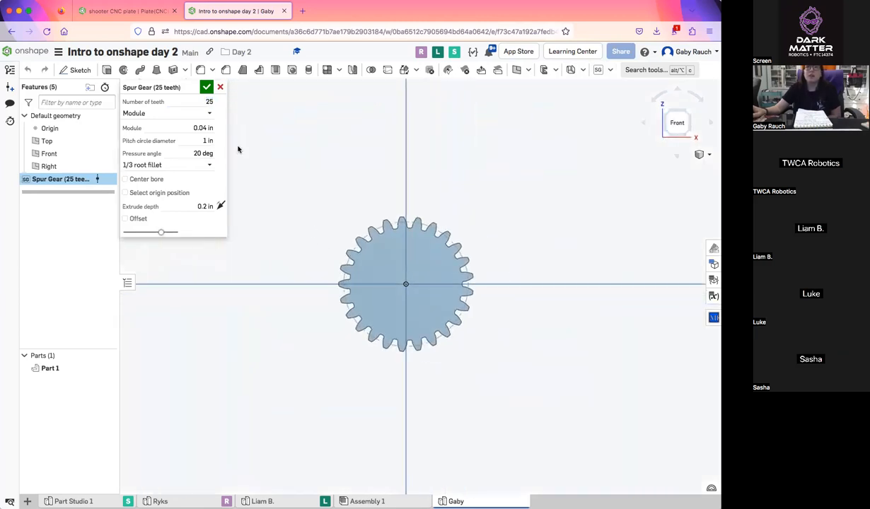
Try the spur gear with 36 and 15 teeth, keeping Module as the input type
{"action": "left_click", "coordinate": [202, 101]}
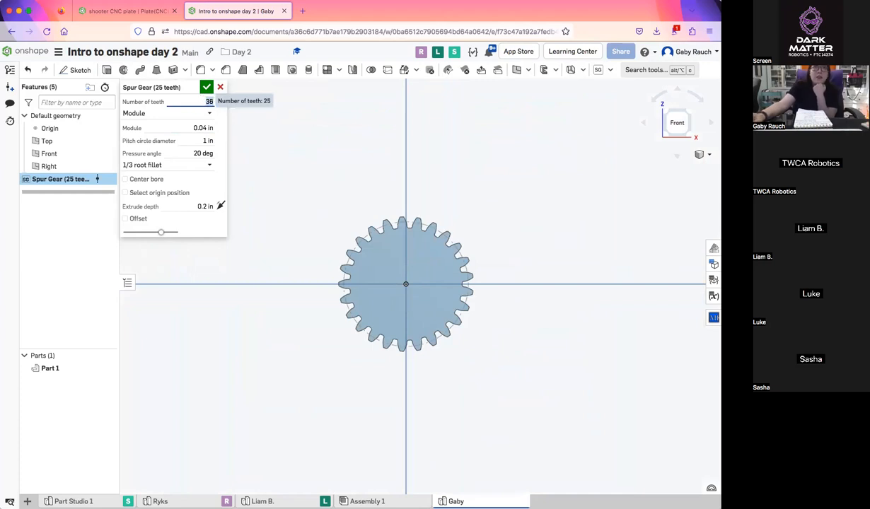
{"action": "key", "text": "BackSpace"}
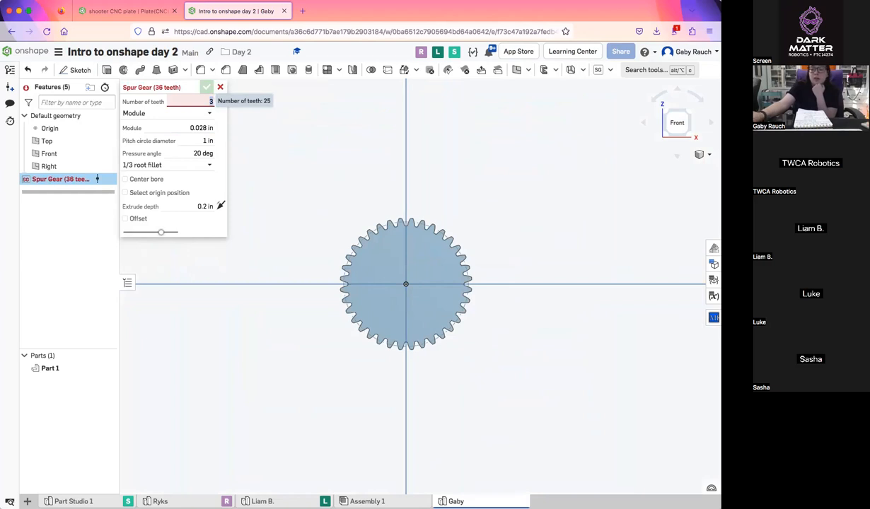
{"action": "type", "text": "15"}
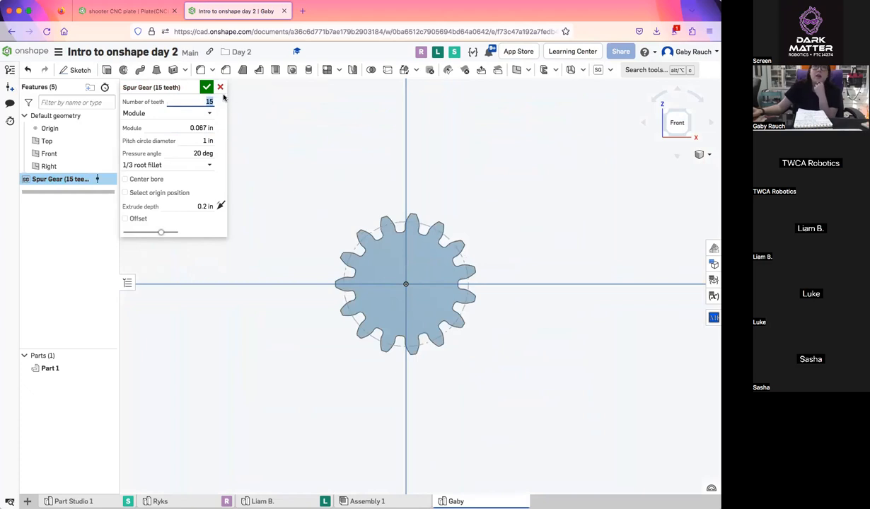
{"action": "left_click", "coordinate": [208, 114]}
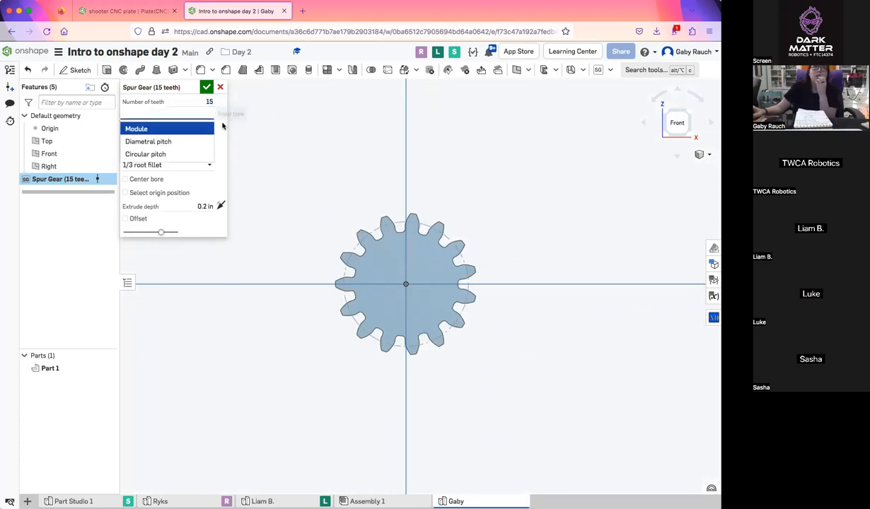
{"action": "left_click", "coordinate": [203, 128]}
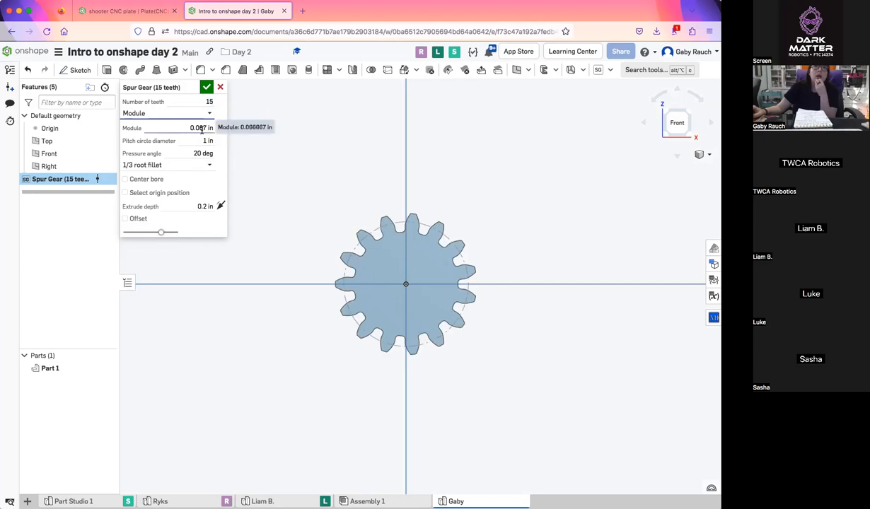
Set the spur gear to 35 teeth with a pitch circle diameter of 35 in
{"action": "double_click", "coordinate": [210, 102]}
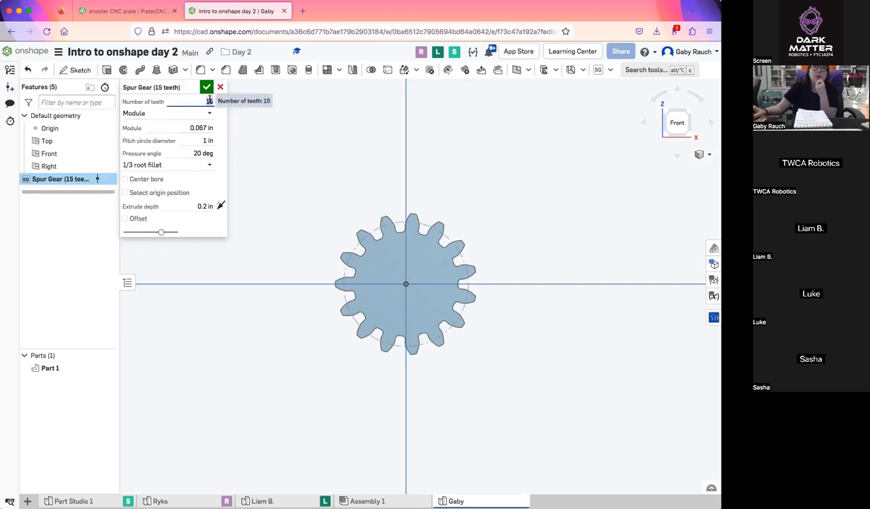
{"action": "type", "text": "35"}
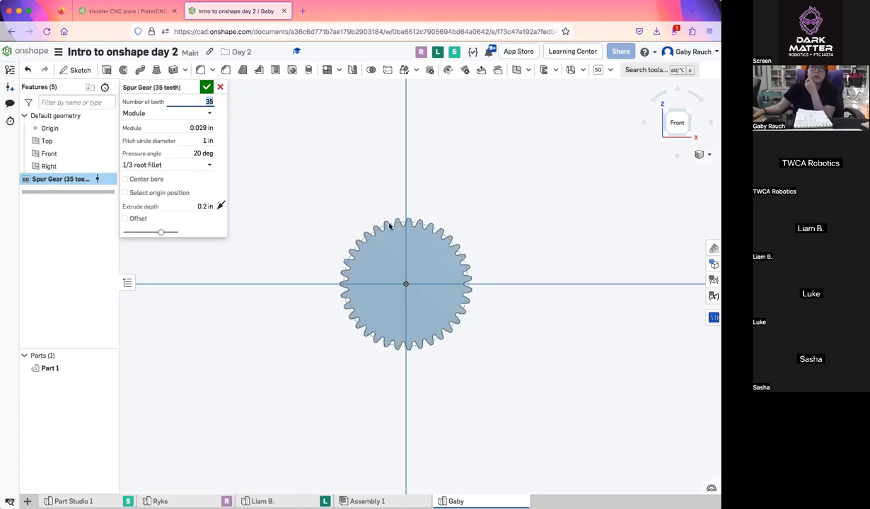
{"action": "left_click", "coordinate": [195, 140]}
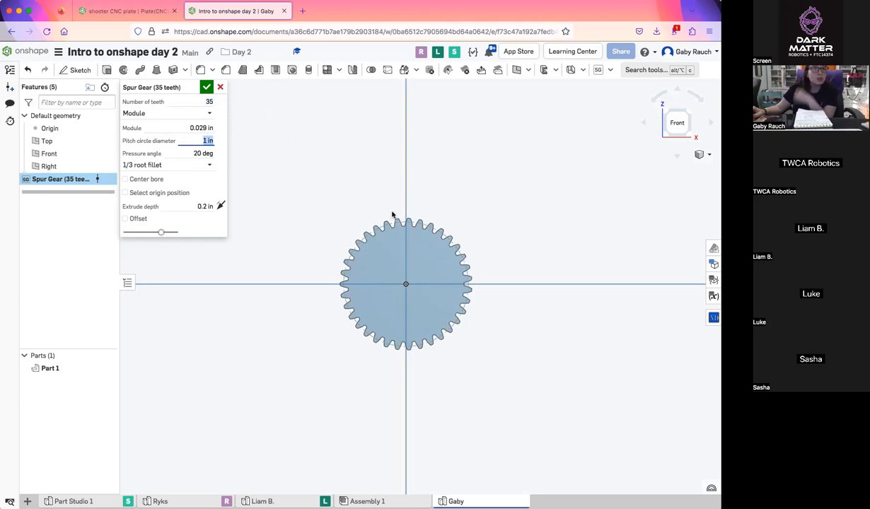
{"action": "scroll", "coordinate": [401, 221], "scroll_direction": "up", "scroll_amount": 3}
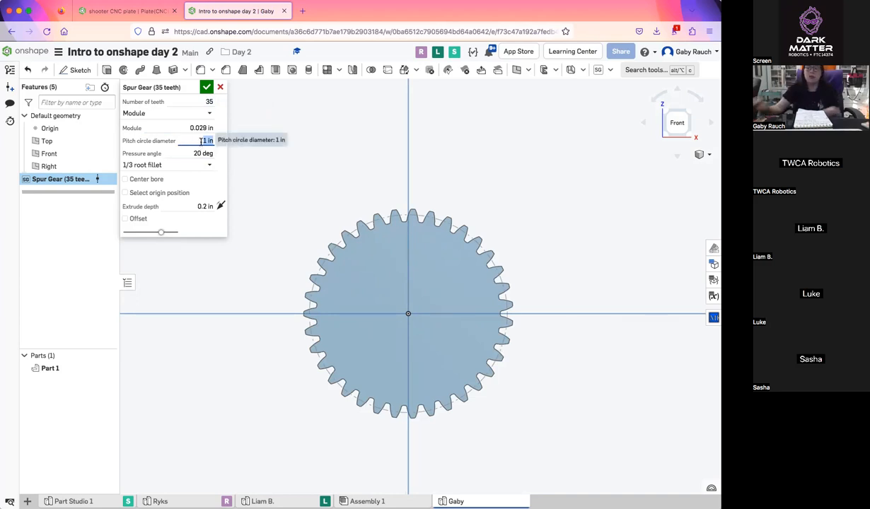
{"action": "type", "text": "35"}
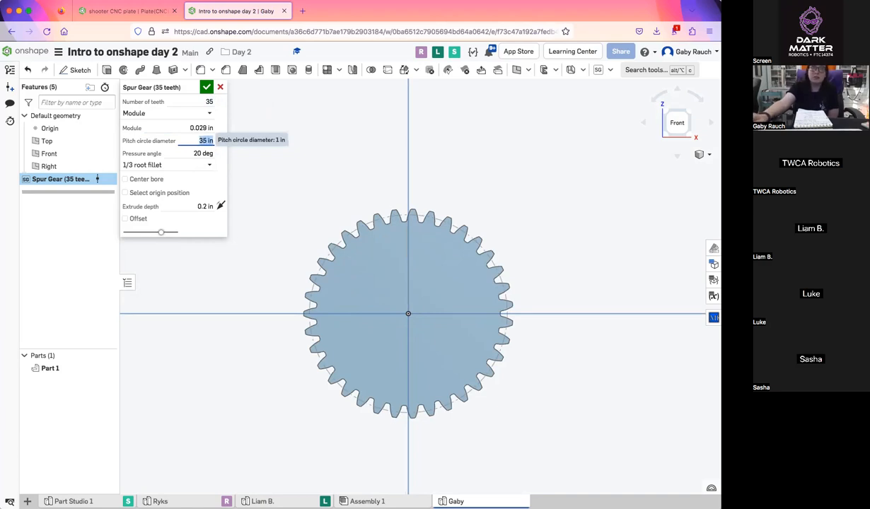
{"action": "scroll", "coordinate": [348, 172], "scroll_direction": "down", "scroll_amount": 10}
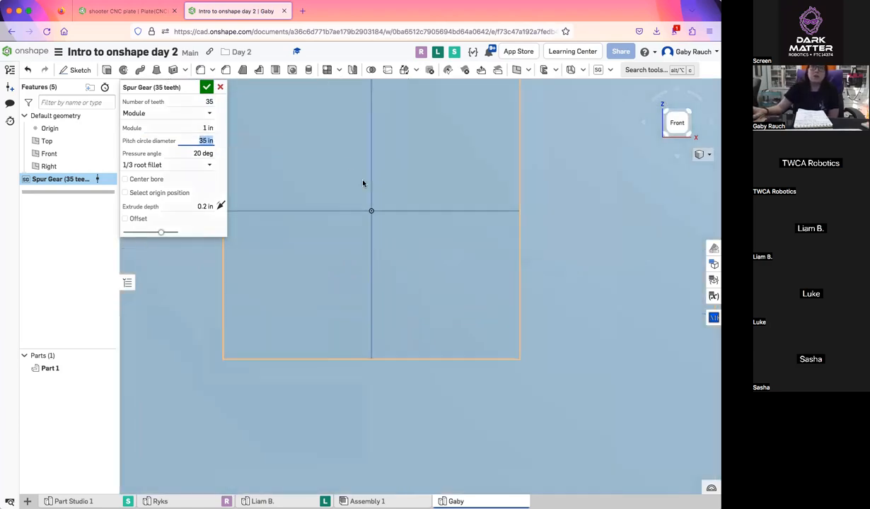
{"action": "middle_click_drag", "start_coordinate": [379, 224], "coordinate": [421, 291]}
{"action": "scroll", "coordinate": [421, 291], "scroll_direction": "up", "scroll_amount": 3}
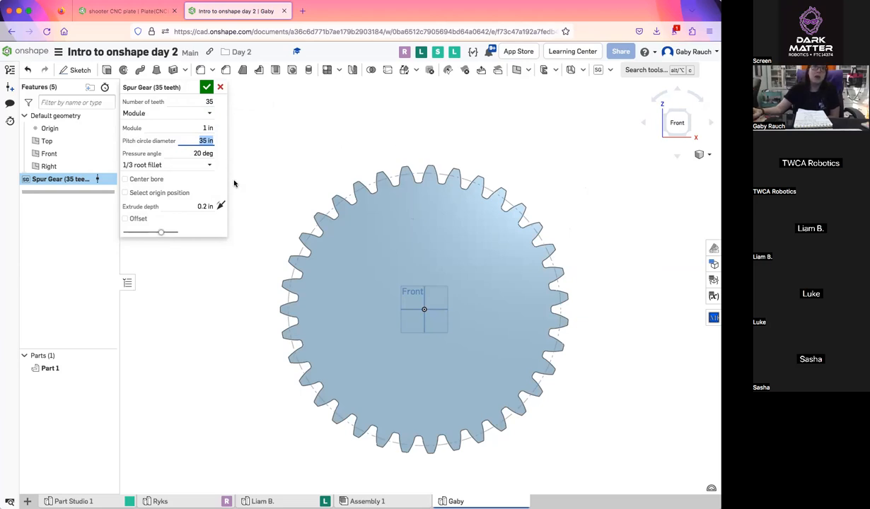
{"action": "right_click_drag", "start_coordinate": [306, 183], "coordinate": [305, 137]}
{"action": "scroll", "coordinate": [333, 182], "scroll_direction": "down", "scroll_amount": 4}
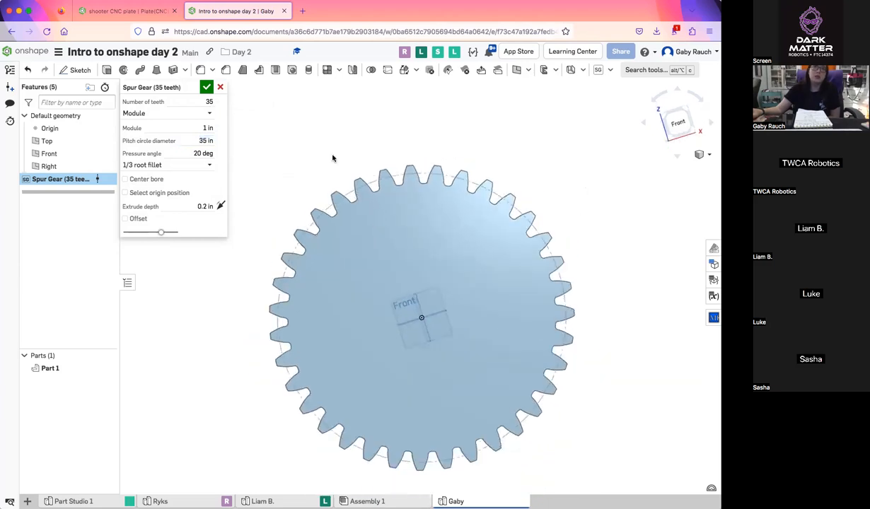
Change the gear's root fillet option to 1/4 root fillet and accept the spur gear feature
{"action": "left_click", "coordinate": [209, 166]}
{"action": "mouse_move", "coordinate": [293, 185]}
{"action": "right_mouse_down"}
{"action": "mouse_move", "coordinate": [284, 196]}
{"action": "mouse_move", "coordinate": [266, 194]}
{"action": "mouse_move", "coordinate": [289, 185]}
{"action": "mouse_move", "coordinate": [286, 172]}
{"action": "right_mouse_up"}
{"action": "left_click", "coordinate": [188, 166]}
{"action": "left_click", "coordinate": [287, 173]}
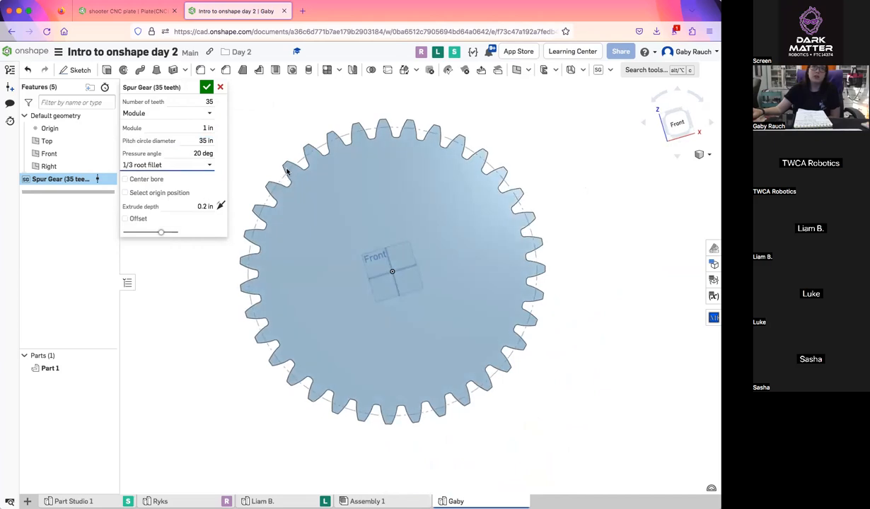
{"action": "left_click", "coordinate": [190, 165]}
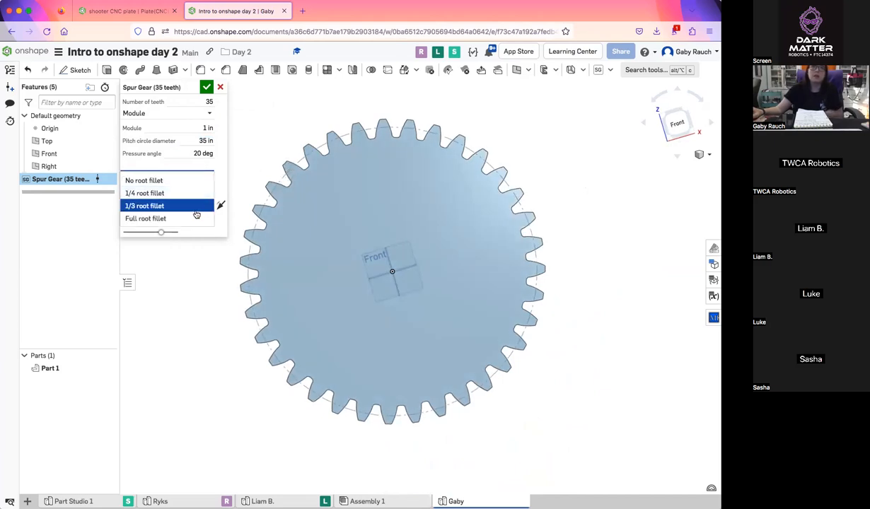
{"action": "left_click", "coordinate": [148, 193]}
{"action": "right_click_drag", "start_coordinate": [284, 178], "coordinate": [266, 238]}
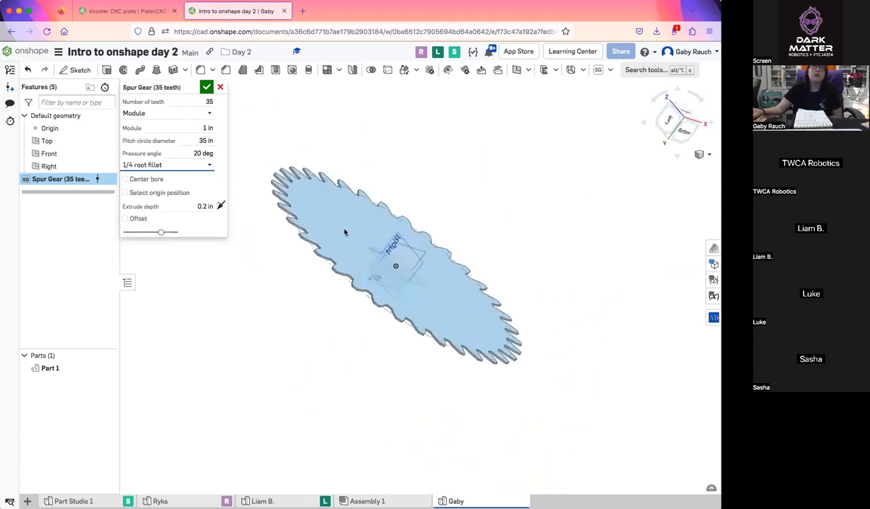
{"action": "key", "text": "shift+1"}
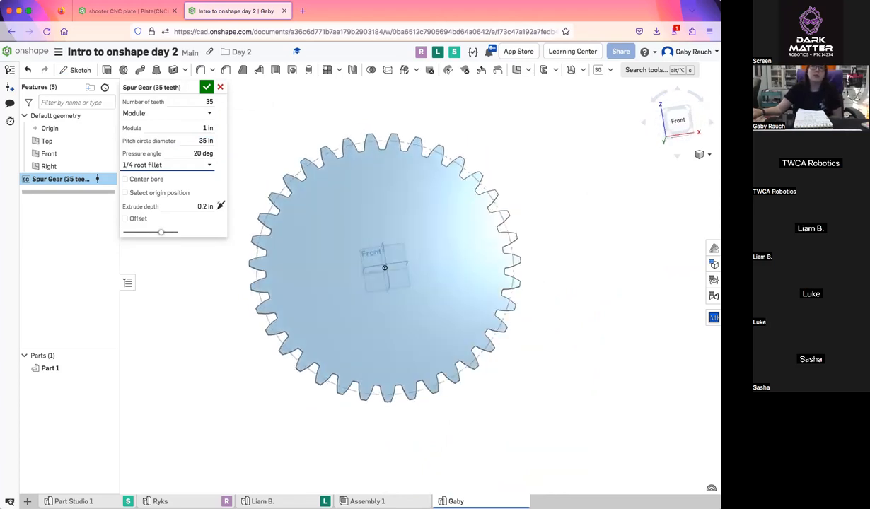
{"action": "left_click", "coordinate": [676, 121]}
{"action": "left_click", "coordinate": [198, 102]}
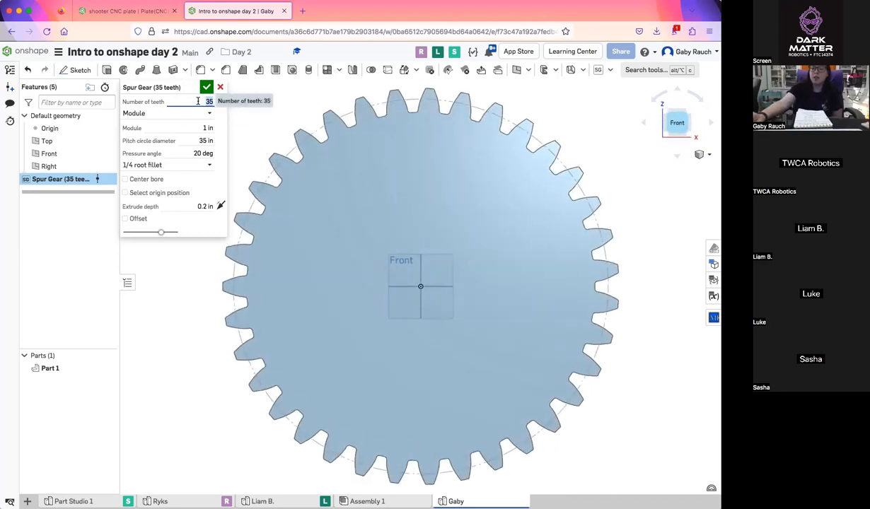
{"action": "left_click", "coordinate": [206, 87]}
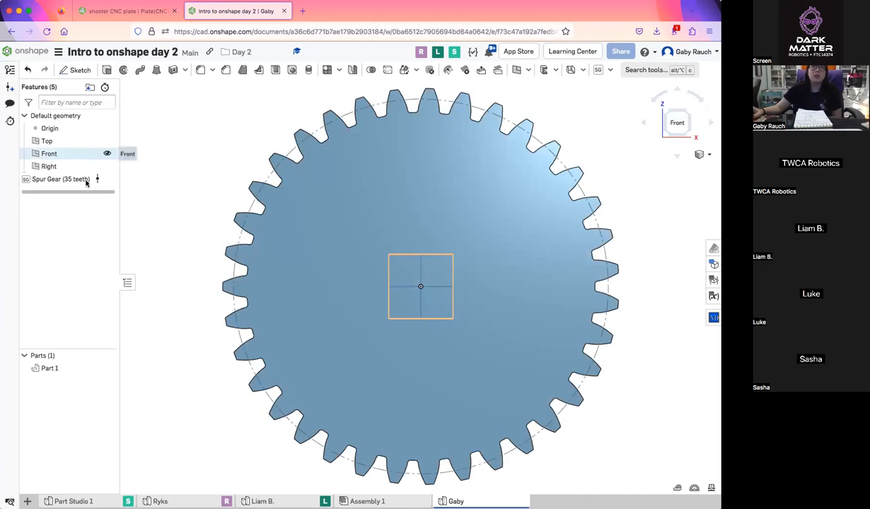
Reopen the spur gear's settings for review, close them, and delete the Spur Gear feature
{"action": "double_click", "coordinate": [85, 179]}
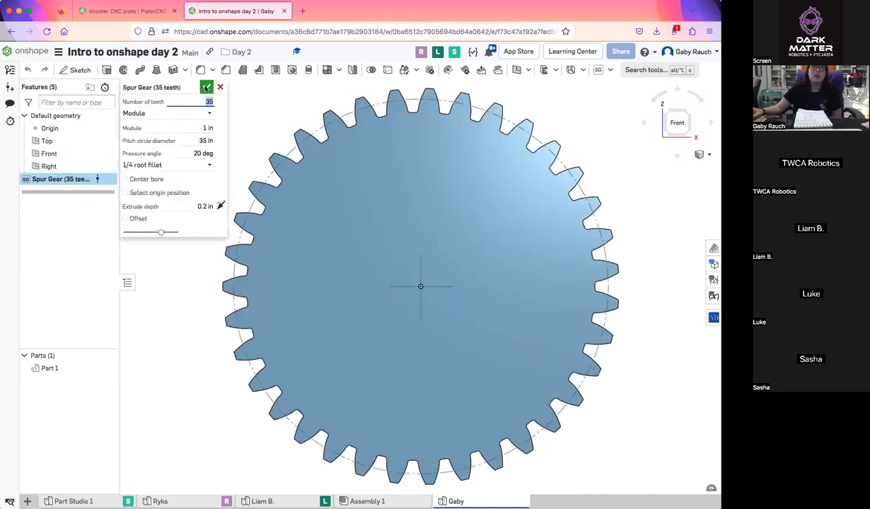
{"action": "left_click", "coordinate": [206, 87]}
{"action": "scroll", "coordinate": [195, 260], "scroll_direction": "down", "scroll_amount": 3}
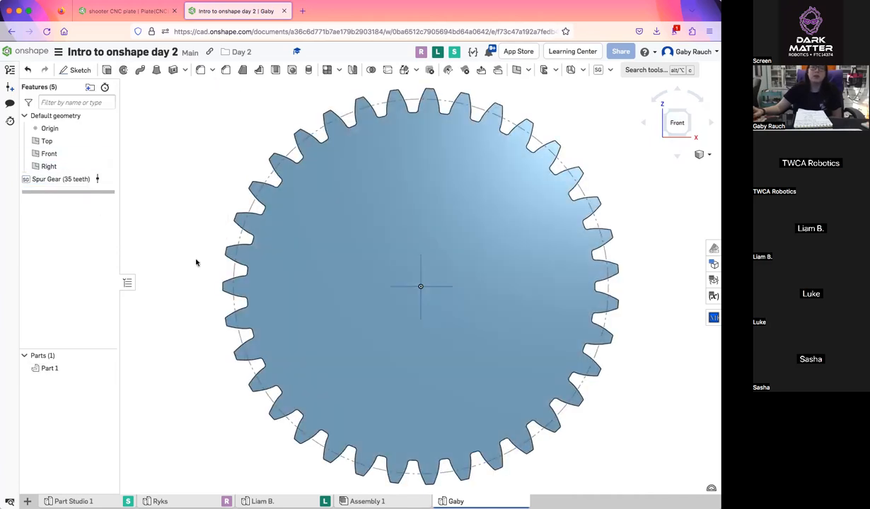
{"action": "right_click_drag", "start_coordinate": [262, 239], "coordinate": [275, 191]}
{"action": "right_click_drag", "start_coordinate": [299, 149], "coordinate": [297, 200]}
{"action": "left_click", "coordinate": [666, 118]}
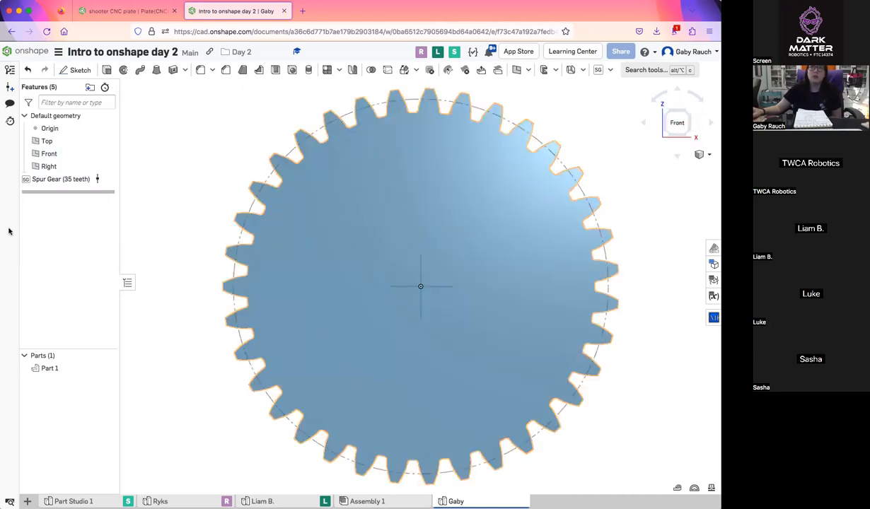
{"action": "left_click", "coordinate": [49, 179]}
{"action": "key", "text": "Delete"}
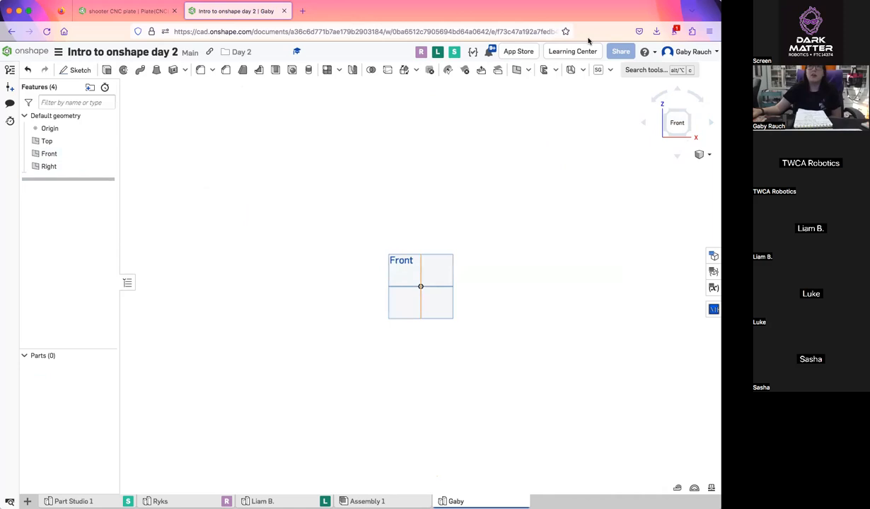
Start a sketch on the Front plane and draw a circle about 0.94 in in diameter centred on the origin
{"action": "left_click", "coordinate": [76, 70]}
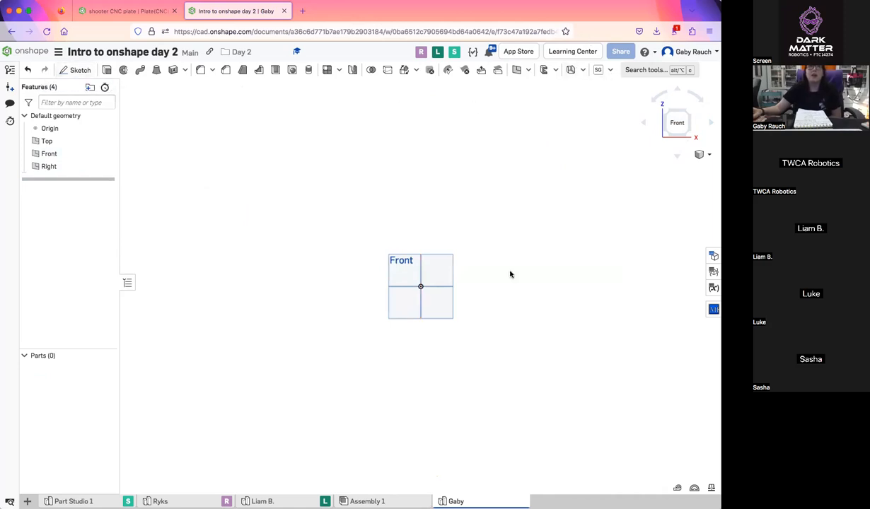
{"action": "left_click", "coordinate": [445, 270]}
{"action": "left_click", "coordinate": [140, 70]}
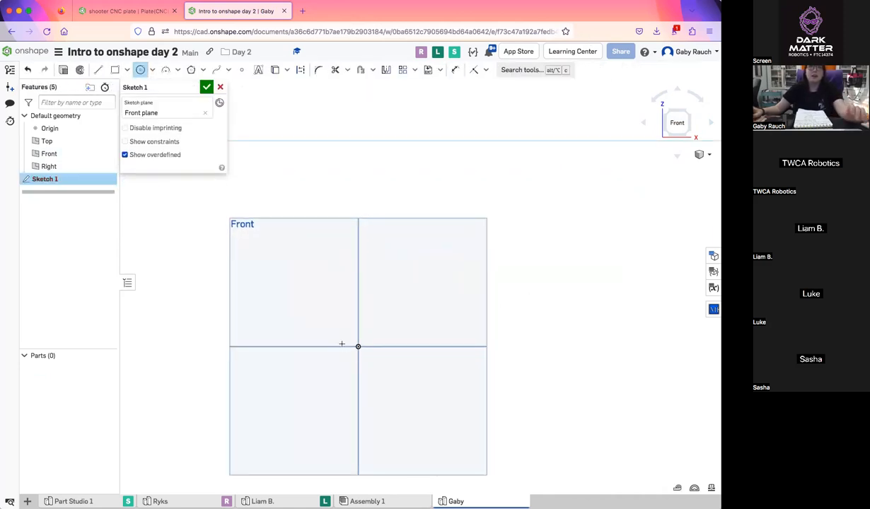
{"action": "left_click", "coordinate": [358, 346]}
{"action": "left_click", "coordinate": [375, 338]}
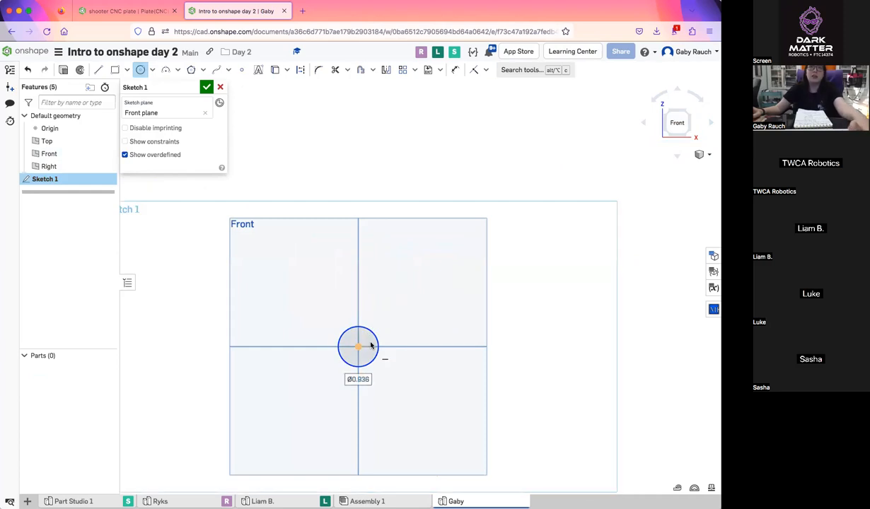
{"action": "key", "text": "Escape"}
{"action": "left_click", "coordinate": [369, 344]}
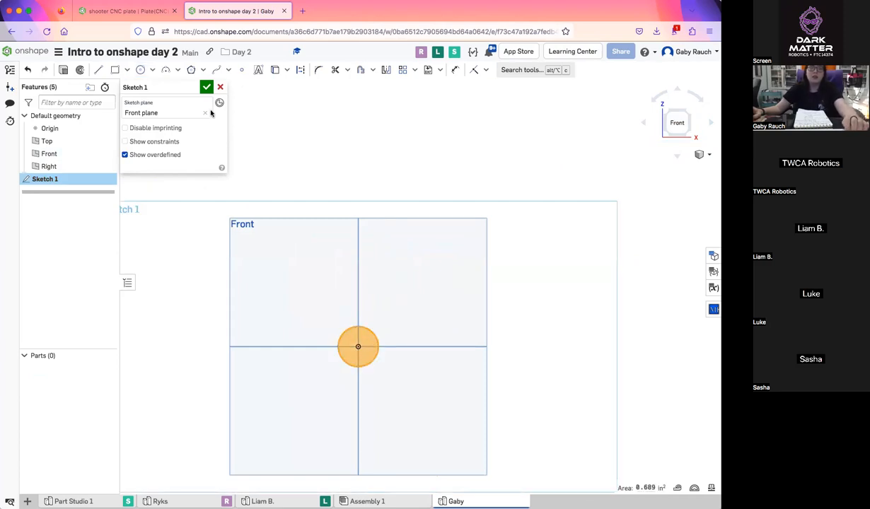
Finish the circle sketch and extrude its region into a solid cylinder
{"action": "key", "text": "Return"}
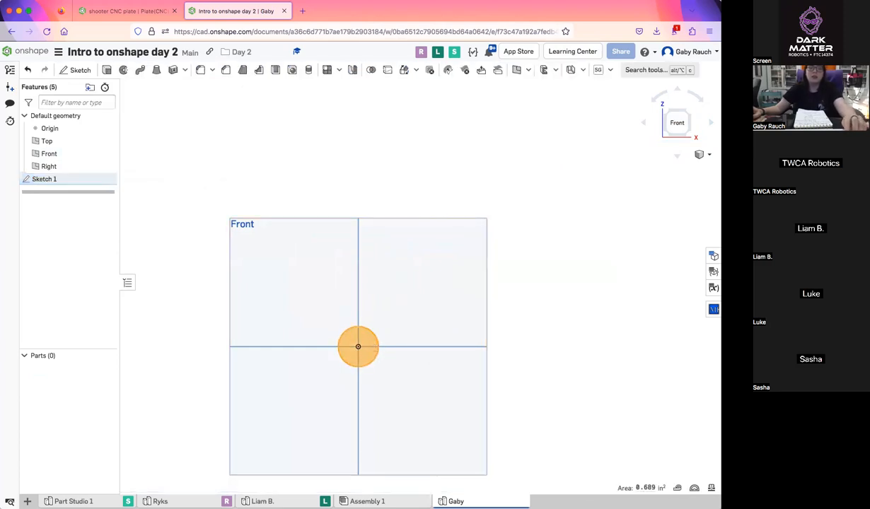
{"action": "key", "text": "shift+e"}
{"action": "left_click", "coordinate": [206, 87]}
{"action": "right_click_drag", "start_coordinate": [417, 368], "coordinate": [425, 272]}
Start the ThreadCreator custom feature and choose the cylinder's curved side as the face to thread
{"action": "left_click", "coordinate": [608, 71]}
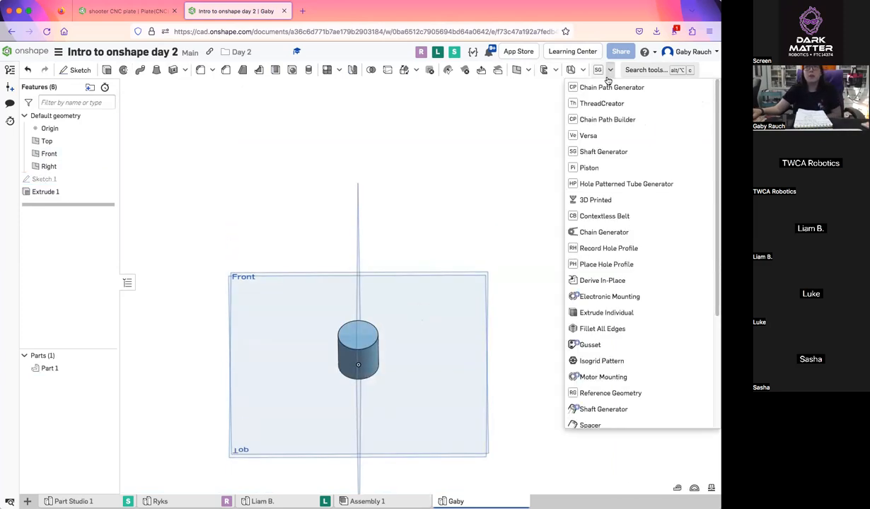
{"action": "left_click", "coordinate": [605, 101]}
{"action": "scroll", "coordinate": [388, 377], "scroll_direction": "up", "scroll_amount": 5}
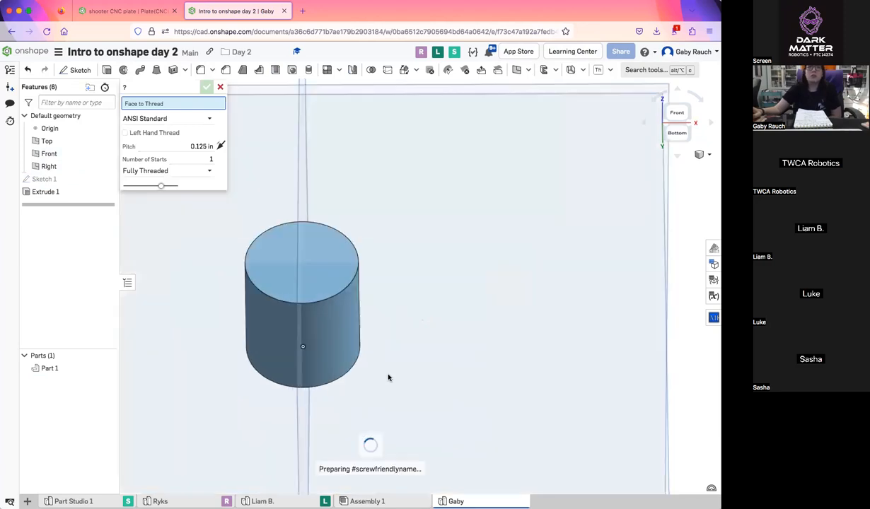
{"action": "scroll", "coordinate": [424, 326], "scroll_direction": "down", "scroll_amount": 2}
{"action": "right_click_drag", "start_coordinate": [382, 290], "coordinate": [392, 311]}
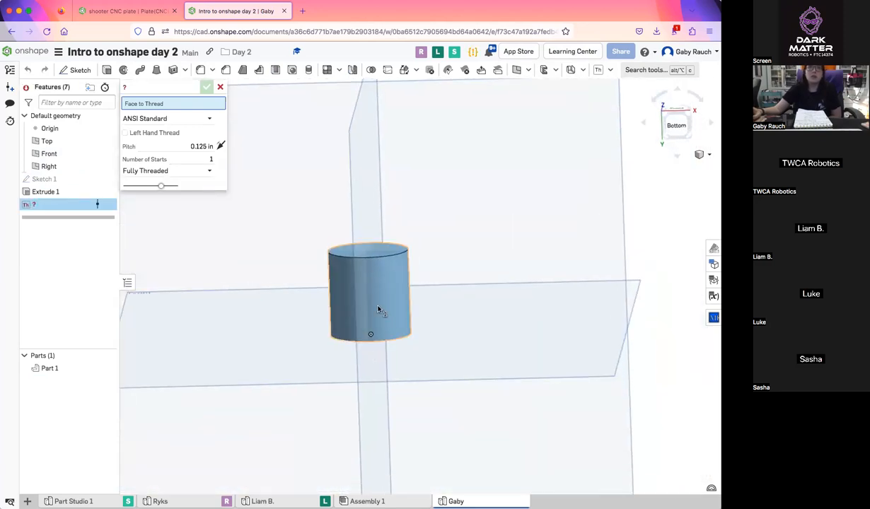
{"action": "left_click", "coordinate": [378, 309]}
Set the thread pitch to 6/32 in and keep the ANSI Standard thread profile
{"action": "right_click_drag", "start_coordinate": [452, 324], "coordinate": [488, 333]}
{"action": "left_click", "coordinate": [177, 153]}
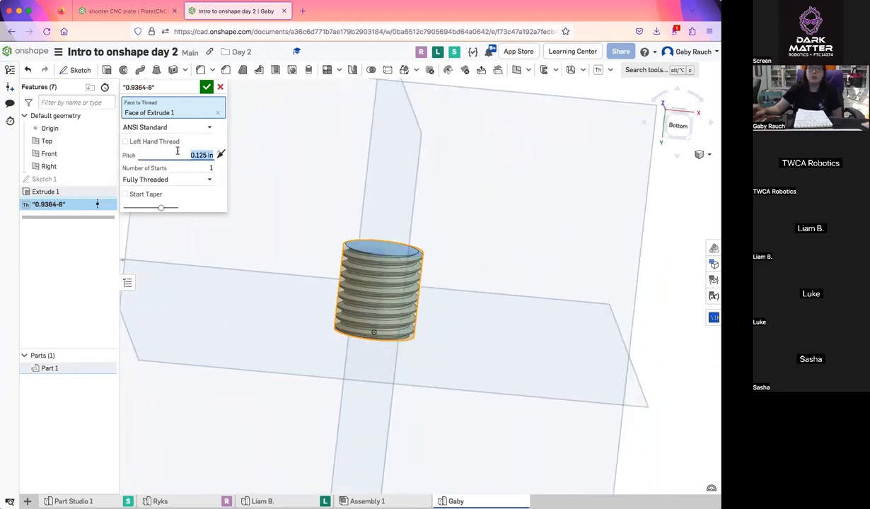
{"action": "type", "text": "8/32"}
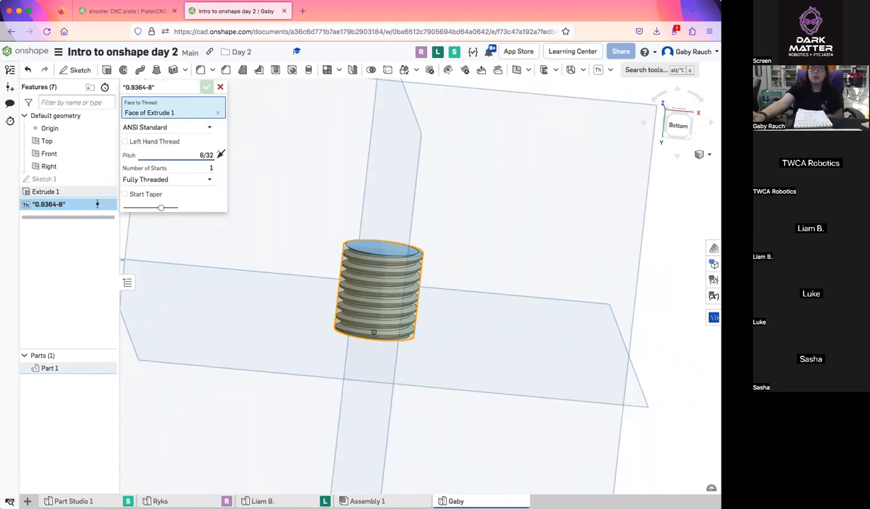
{"action": "key", "text": "Return"}
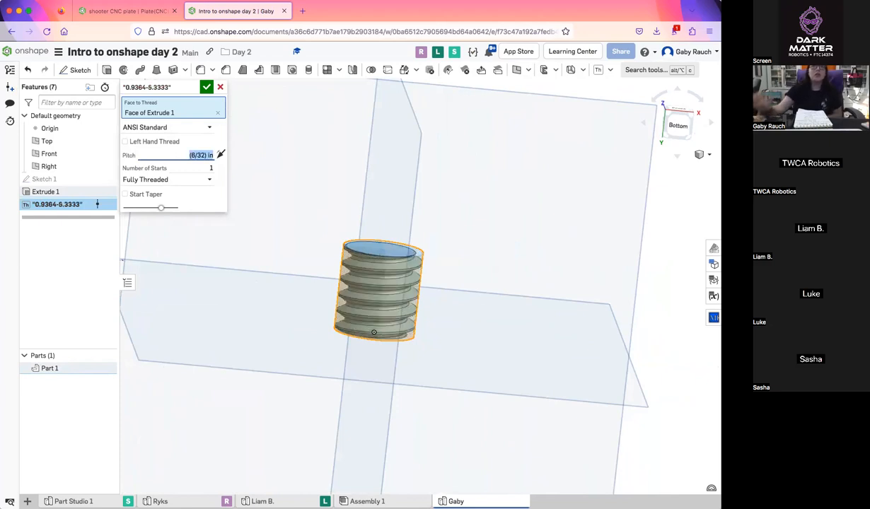
{"action": "right_click_drag", "start_coordinate": [425, 261], "coordinate": [379, 314]}
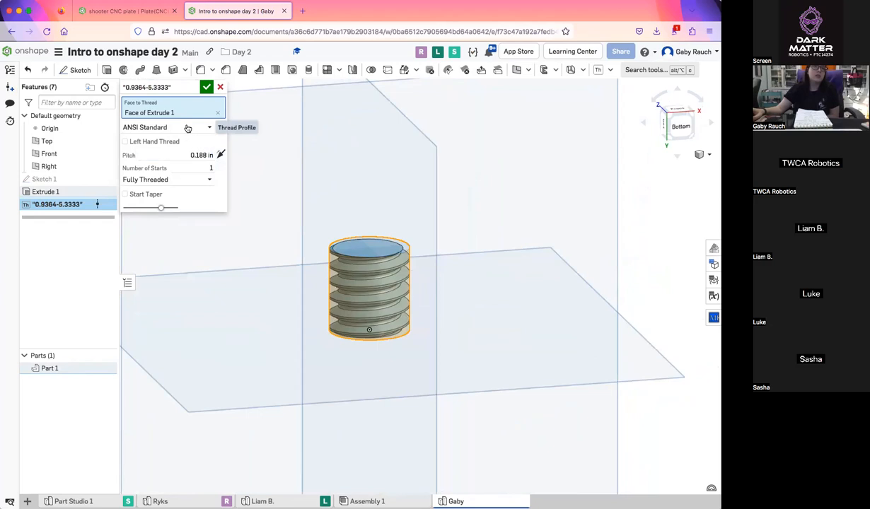
{"action": "left_click", "coordinate": [188, 126]}
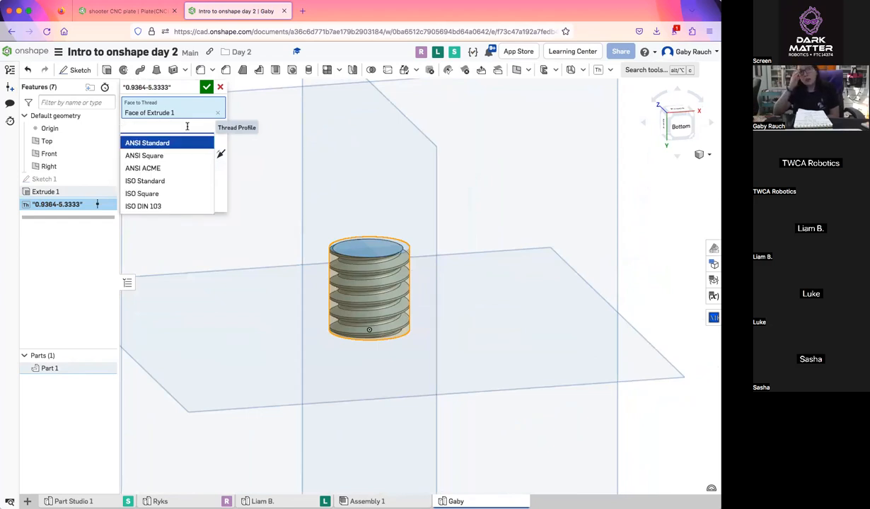
{"action": "left_click", "coordinate": [169, 143]}
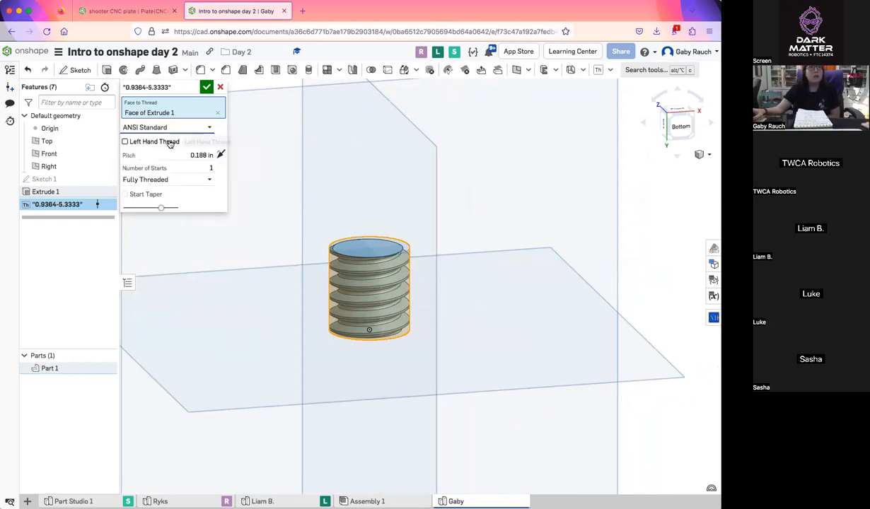
Try the # Turns and Distance options for the thread's extent, and discard the thread feature
{"action": "left_click", "coordinate": [172, 181]}
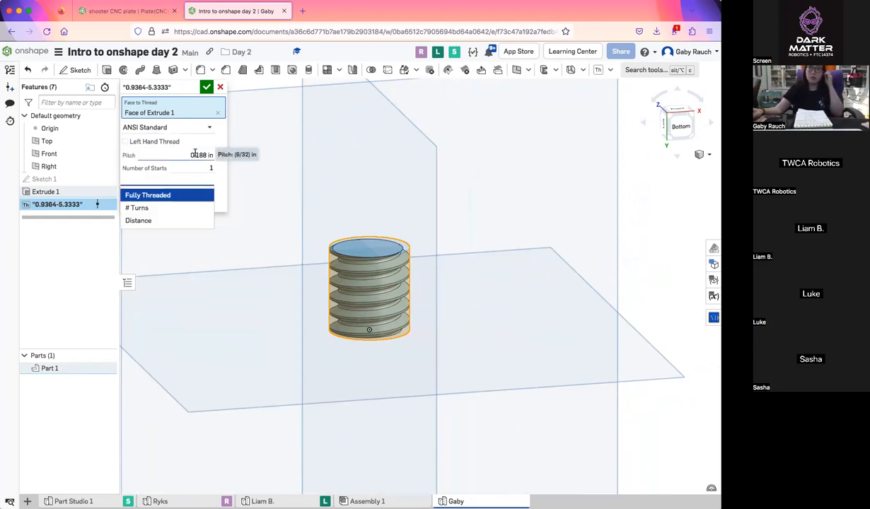
{"action": "left_click", "coordinate": [187, 208]}
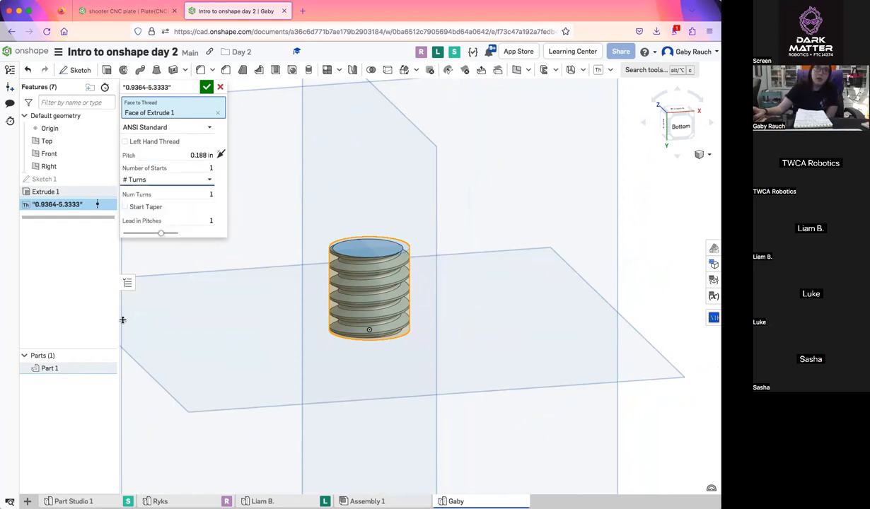
{"action": "left_click", "coordinate": [187, 181]}
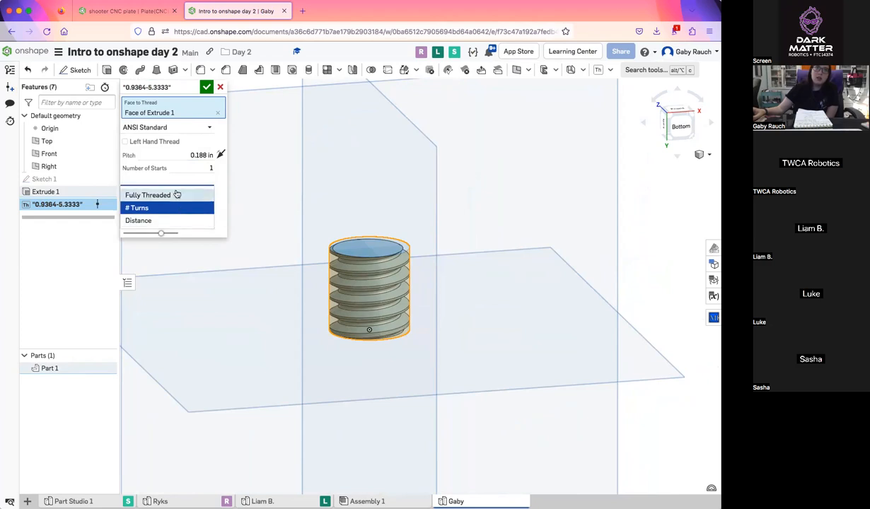
{"action": "left_click", "coordinate": [170, 219]}
{"action": "left_click", "coordinate": [203, 194]}
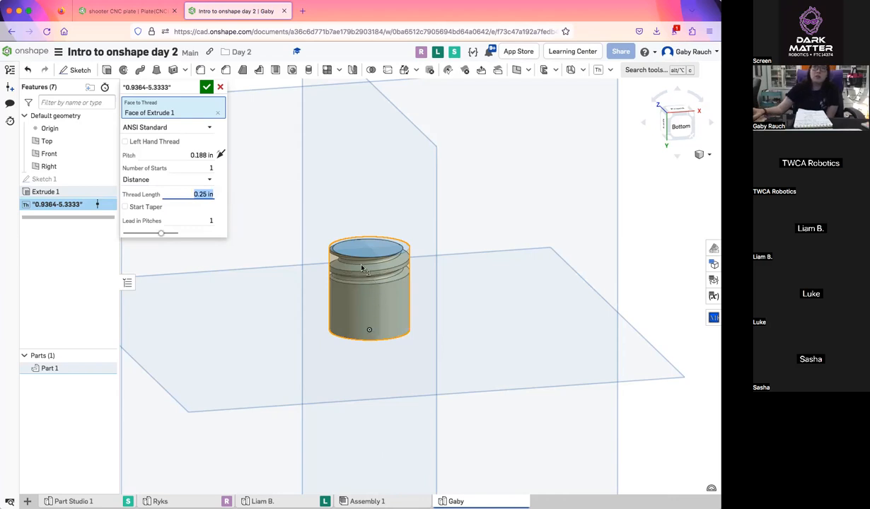
{"action": "mouse_move", "coordinate": [345, 353]}
{"action": "right_mouse_down"}
{"action": "mouse_move", "coordinate": [347, 318]}
{"action": "mouse_move", "coordinate": [339, 361]}
{"action": "right_mouse_up"}
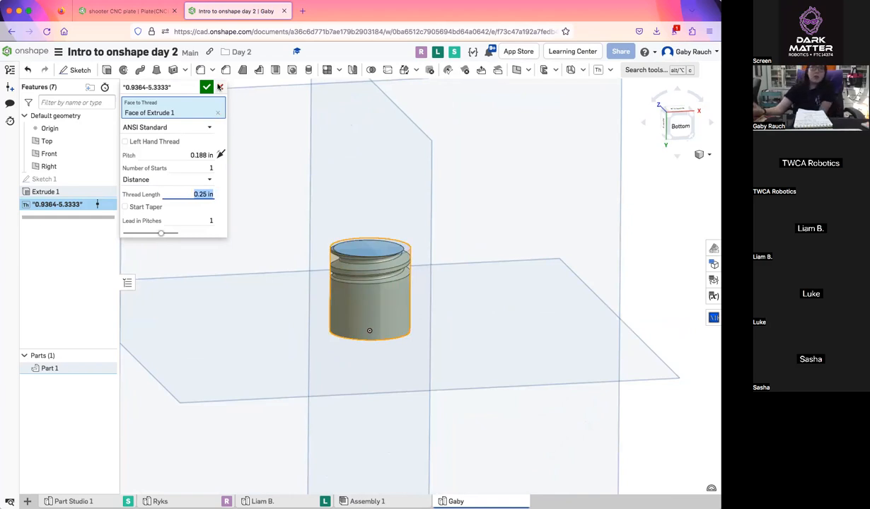
{"action": "left_click", "coordinate": [220, 87]}
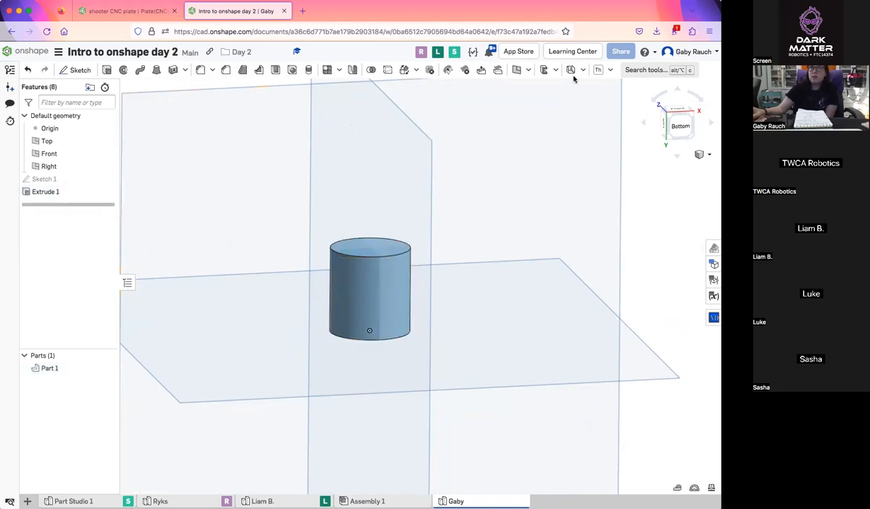
Start a Spacer custom feature, hide the extruded cylinder and show the circle sketch
{"action": "left_click", "coordinate": [609, 71]}
{"action": "scroll", "coordinate": [622, 318], "scroll_direction": "down", "scroll_amount": 5}
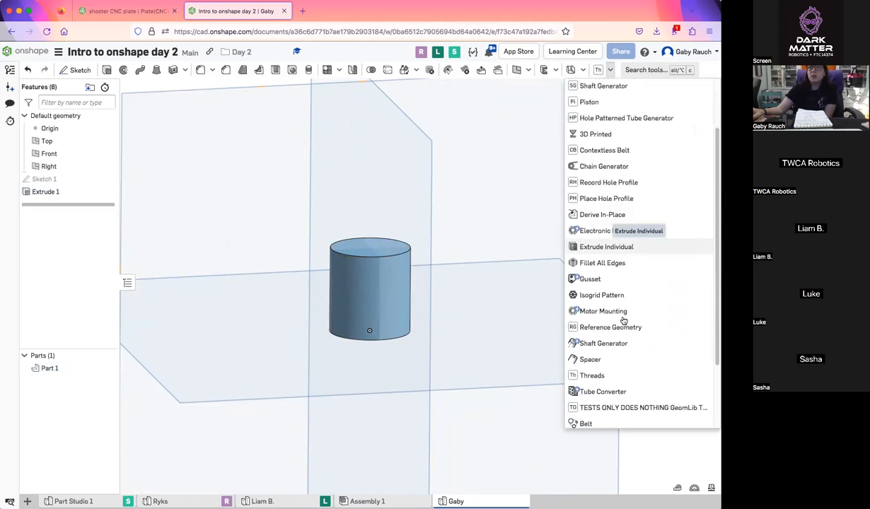
{"action": "scroll", "coordinate": [623, 320], "scroll_direction": "down", "scroll_amount": 2}
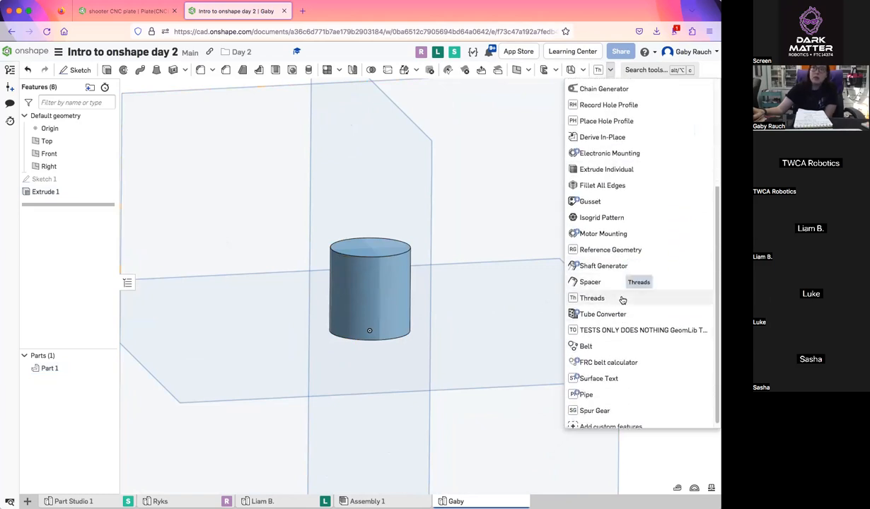
{"action": "left_click", "coordinate": [590, 282]}
{"action": "right_click_drag", "start_coordinate": [456, 323], "coordinate": [339, 320]}
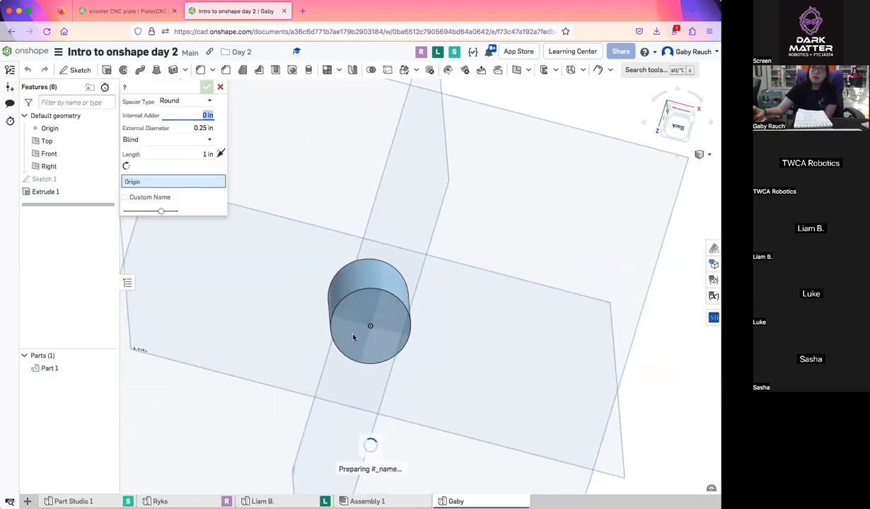
{"action": "right_click_drag", "start_coordinate": [458, 313], "coordinate": [458, 318]}
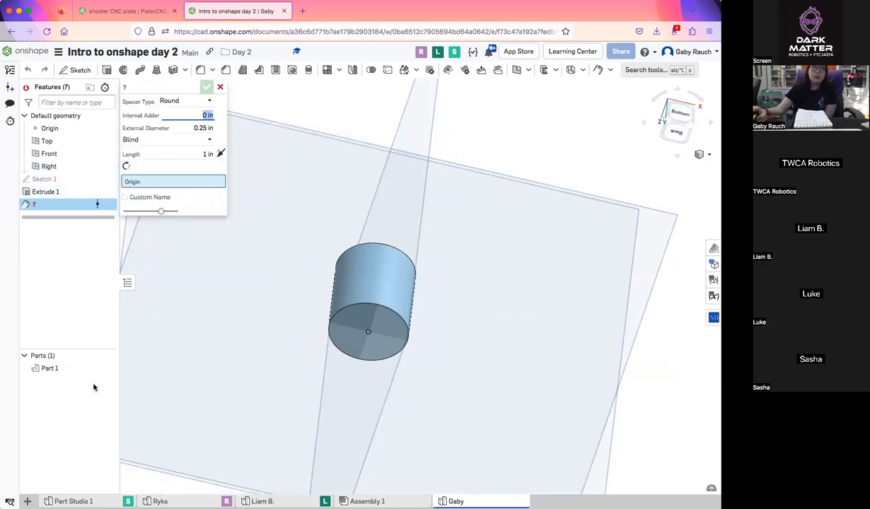
{"action": "left_click", "coordinate": [108, 368]}
{"action": "left_click", "coordinate": [107, 179]}
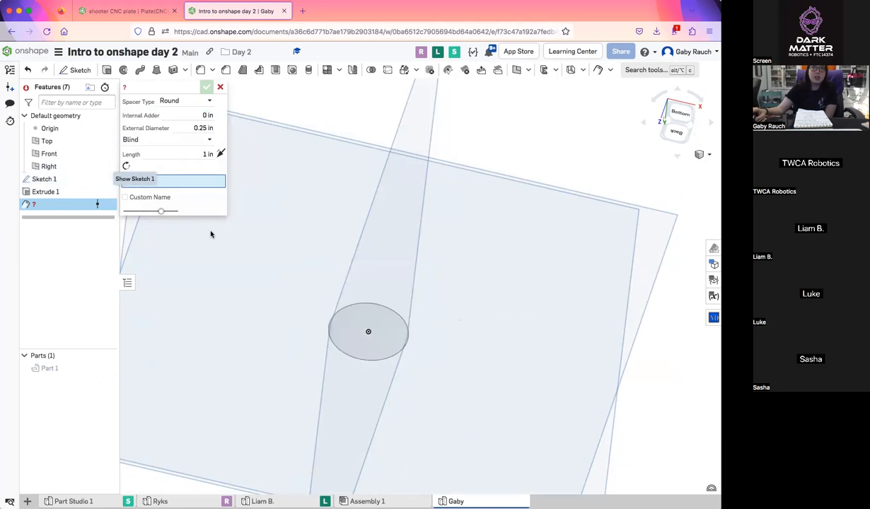
Use the edge of the sketched circle as the origin of the round spacer
{"action": "left_click", "coordinate": [403, 331]}
{"action": "left_click", "coordinate": [406, 328]}
{"action": "right_click_drag", "start_coordinate": [424, 392], "coordinate": [436, 350]}
{"action": "right_click_drag", "start_coordinate": [440, 314], "coordinate": [373, 239]}
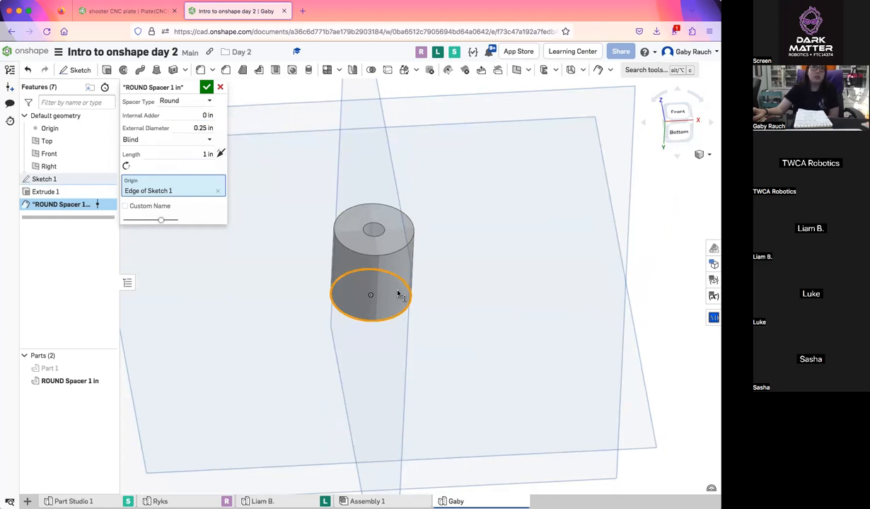
{"action": "right_click_drag", "start_coordinate": [392, 318], "coordinate": [377, 268]}
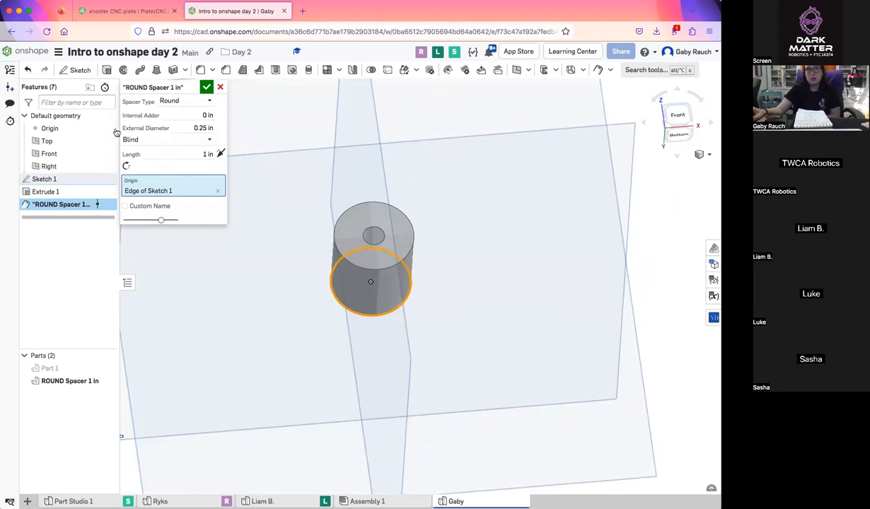
Try 0.125 in as the spacer's External Diameter before setting it to 0.5 in
{"action": "left_click", "coordinate": [189, 129]}
{"action": "key", "text": "BackSpace"}
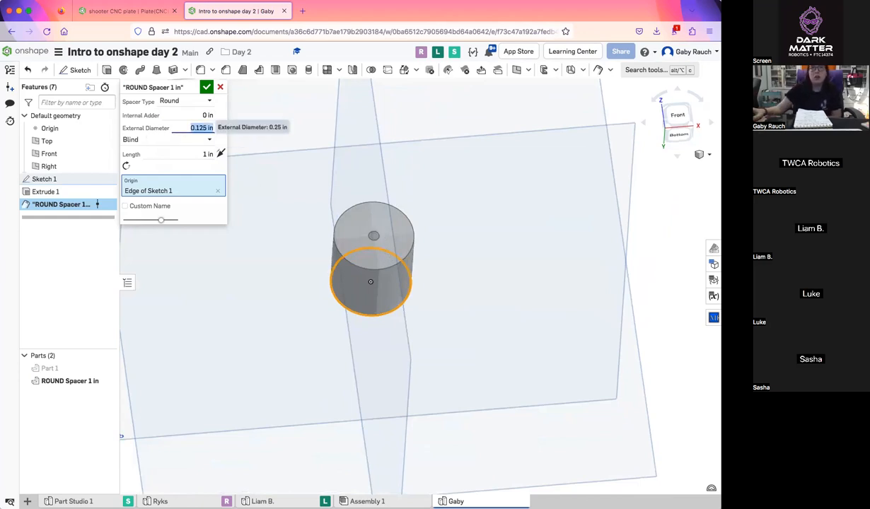
{"action": "scroll", "coordinate": [283, 184], "scroll_direction": "up", "scroll_amount": 5}
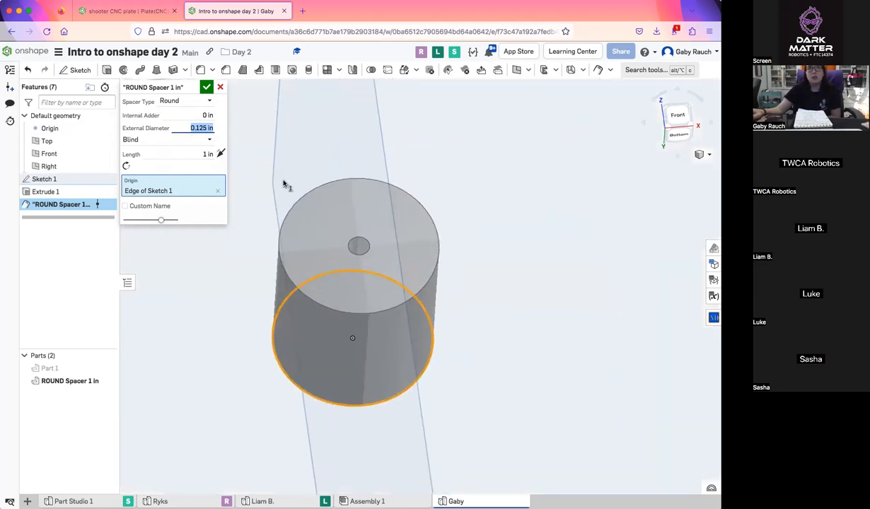
{"action": "right_click_drag", "start_coordinate": [388, 250], "coordinate": [389, 262]}
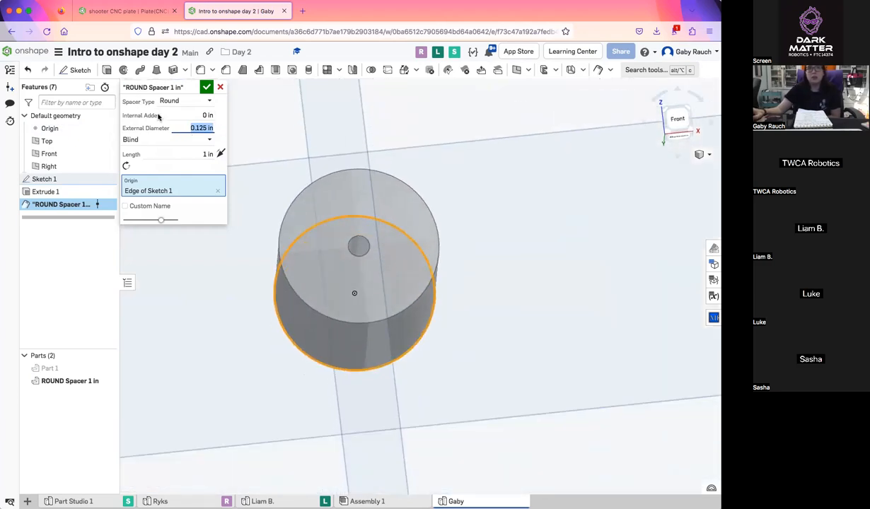
{"action": "type", "text": ".5"}
{"action": "key", "text": "Return"}
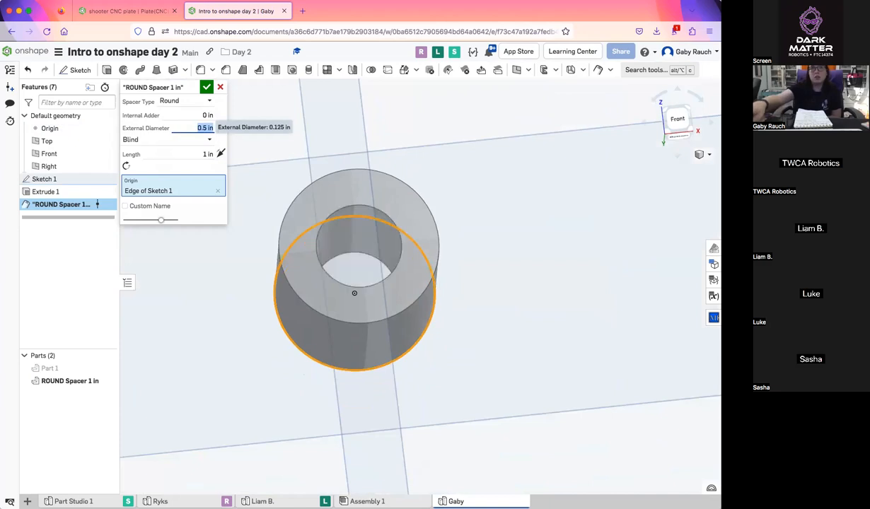
Set the spacer's length to 2 in and accept the feature
{"action": "mouse_move", "coordinate": [331, 264]}
{"action": "right_mouse_down"}
{"action": "mouse_move", "coordinate": [329, 281]}
{"action": "mouse_move", "coordinate": [340, 265]}
{"action": "right_mouse_up"}
{"action": "right_click_drag", "start_coordinate": [376, 300], "coordinate": [354, 234]}
{"action": "left_click", "coordinate": [203, 154]}
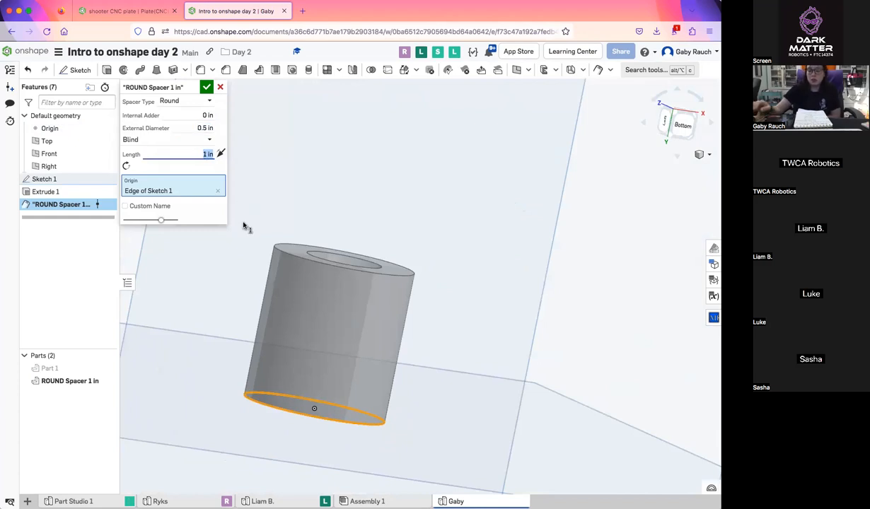
{"action": "key", "text": "Return"}
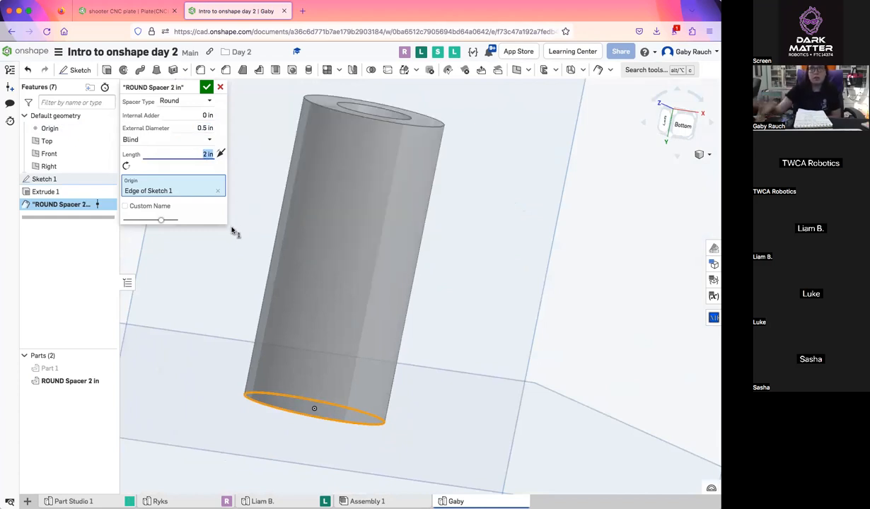
{"action": "left_click", "coordinate": [206, 87]}
{"action": "right_click_drag", "start_coordinate": [440, 408], "coordinate": [482, 422]}
{"action": "key", "text": "i"}
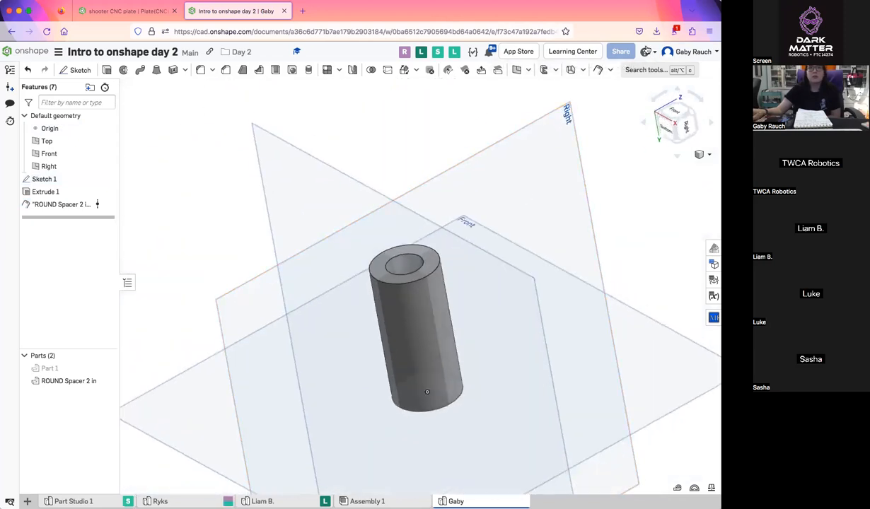
Look through the list of available custom features, from Chain Path Generator to Spur Gear, and close it
{"action": "left_click", "coordinate": [609, 71]}
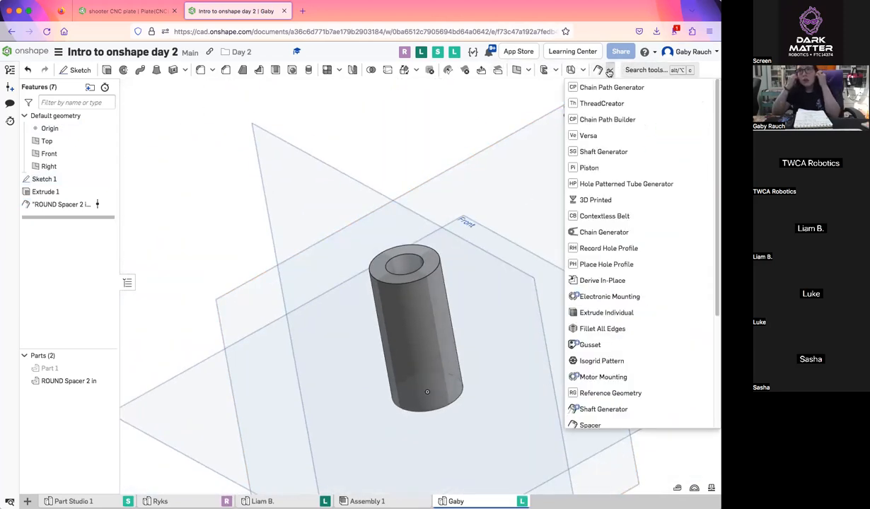
{"action": "scroll", "coordinate": [616, 230], "scroll_direction": "down", "scroll_amount": 3}
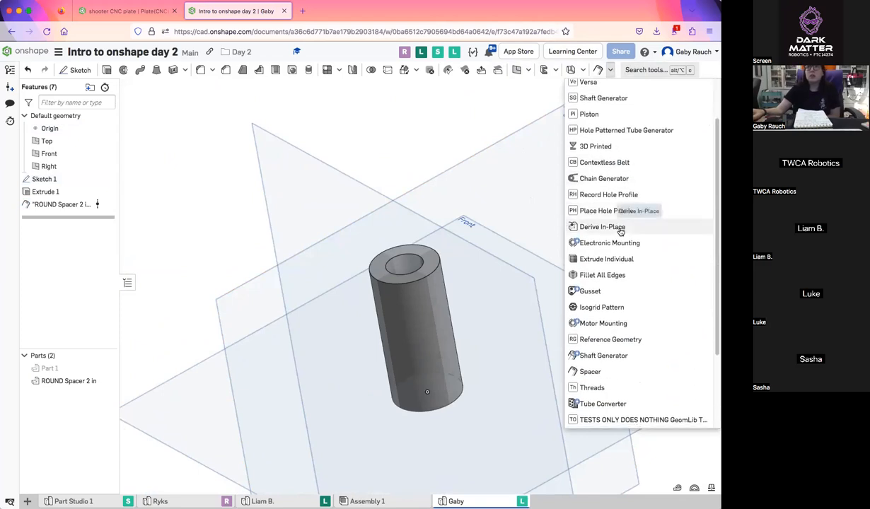
{"action": "scroll", "coordinate": [620, 230], "scroll_direction": "down", "scroll_amount": 3}
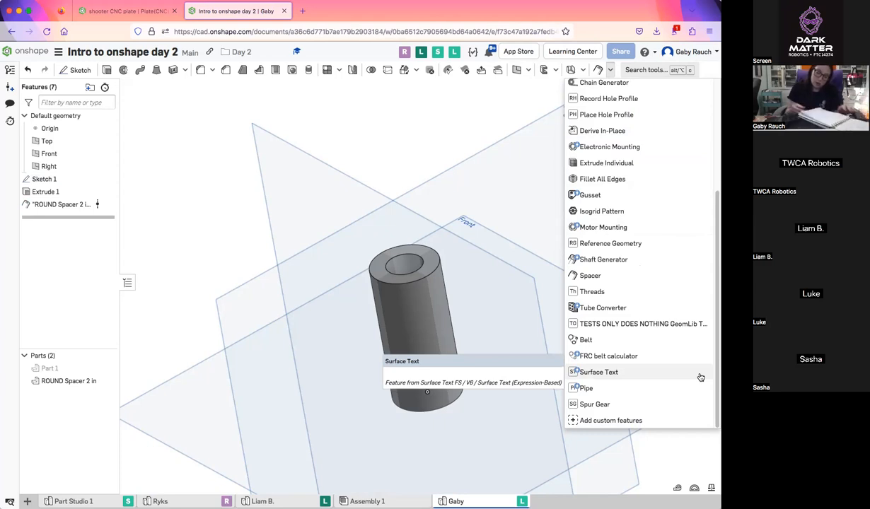
{"action": "scroll", "coordinate": [557, 203], "scroll_direction": "up", "scroll_amount": 2}
{"action": "scroll", "coordinate": [556, 203], "scroll_direction": "down", "scroll_amount": 3}
{"action": "scroll", "coordinate": [608, 171], "scroll_direction": "up", "scroll_amount": 3}
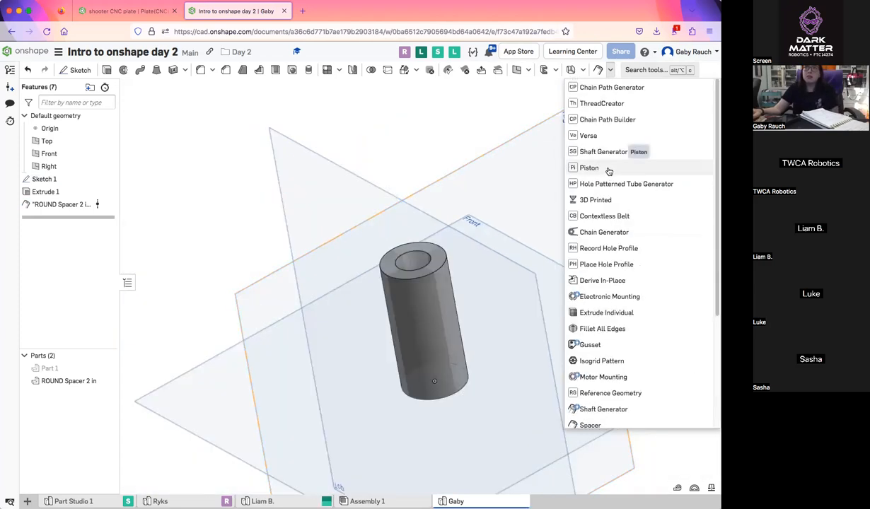
{"action": "left_click", "coordinate": [631, 122]}
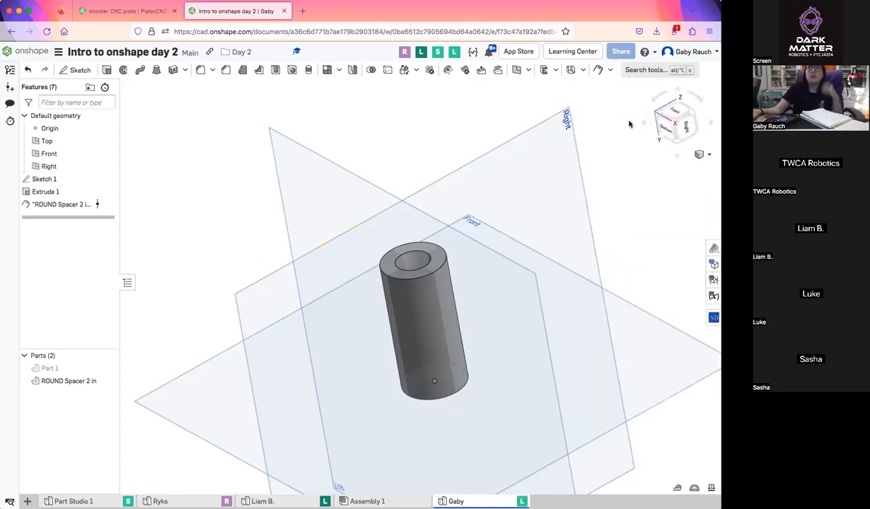
{"action": "scroll", "coordinate": [443, 275], "scroll_direction": "down", "scroll_amount": 2}
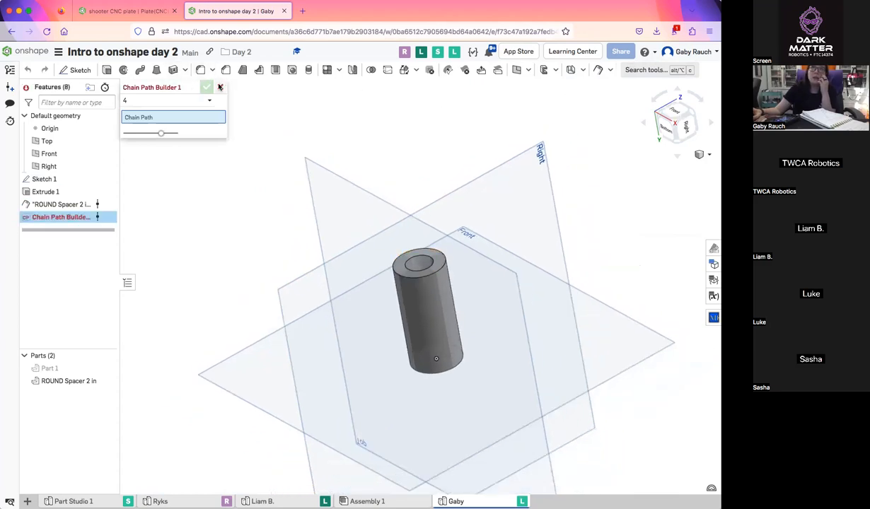
{"action": "left_click", "coordinate": [219, 86]}
{"action": "left_click", "coordinate": [598, 69]}
{"action": "left_click", "coordinate": [609, 70]}
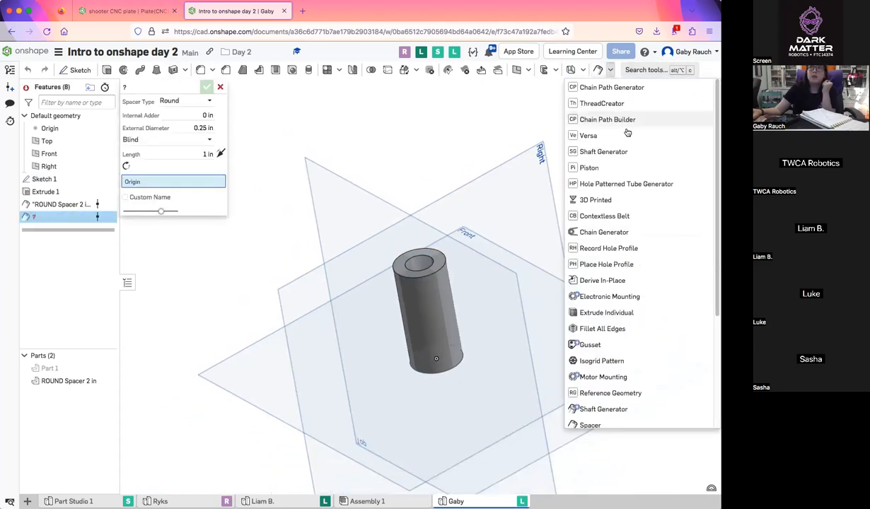
{"action": "left_click", "coordinate": [220, 87]}
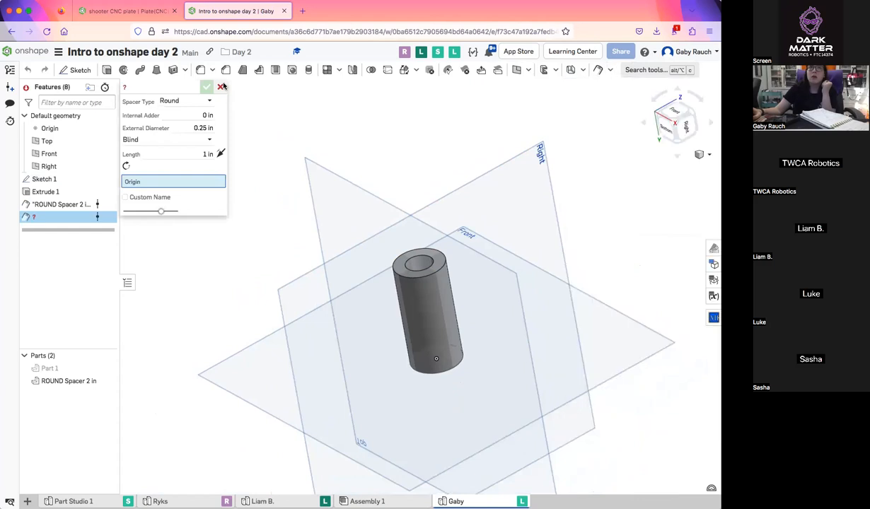
Add a Chain Generator feature and set its center to center distance to 7 in
{"action": "left_click", "coordinate": [611, 71]}
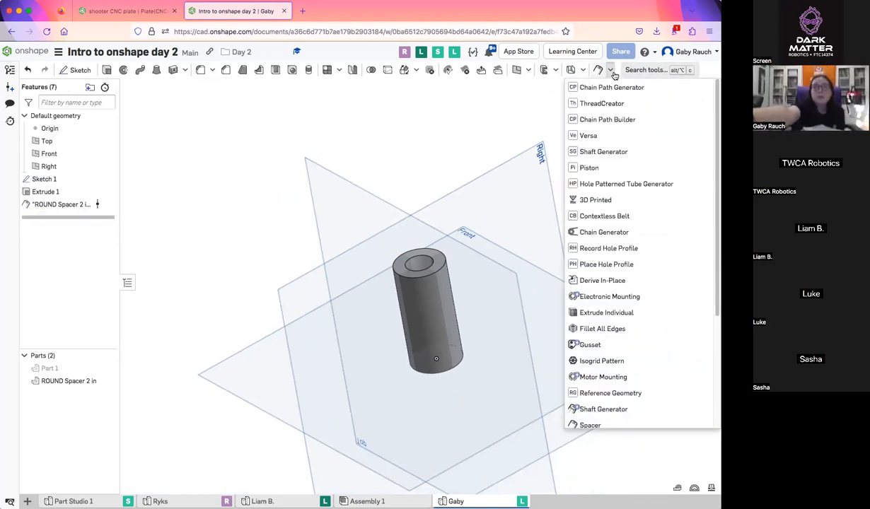
{"action": "scroll", "coordinate": [636, 198], "scroll_direction": "down", "scroll_amount": 5}
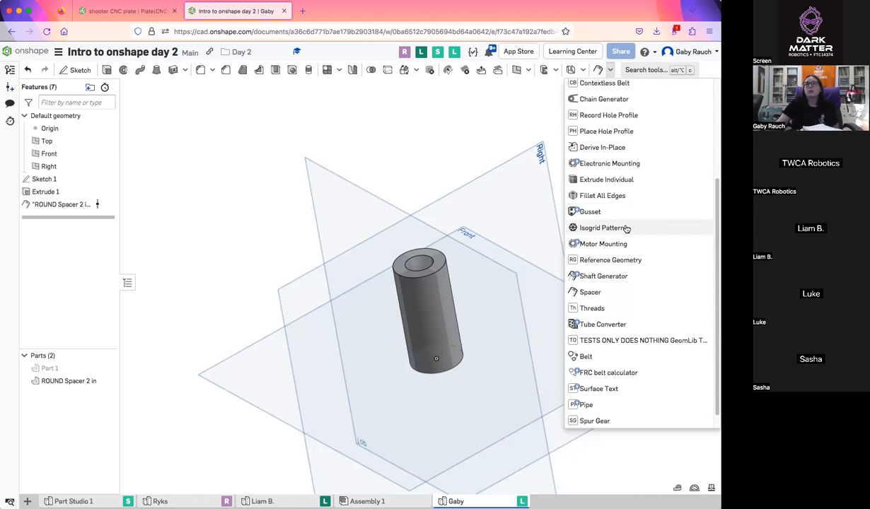
{"action": "left_click", "coordinate": [631, 91]}
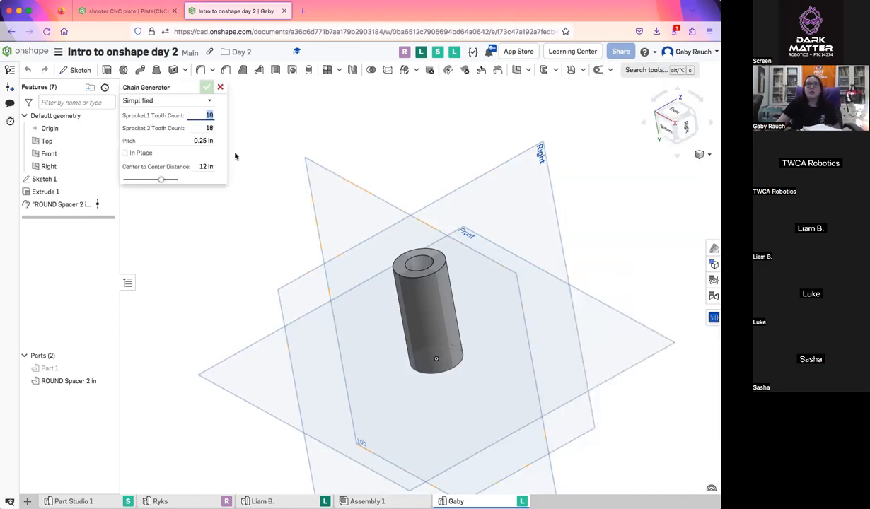
{"action": "scroll", "coordinate": [282, 191], "scroll_direction": "down", "scroll_amount": 3}
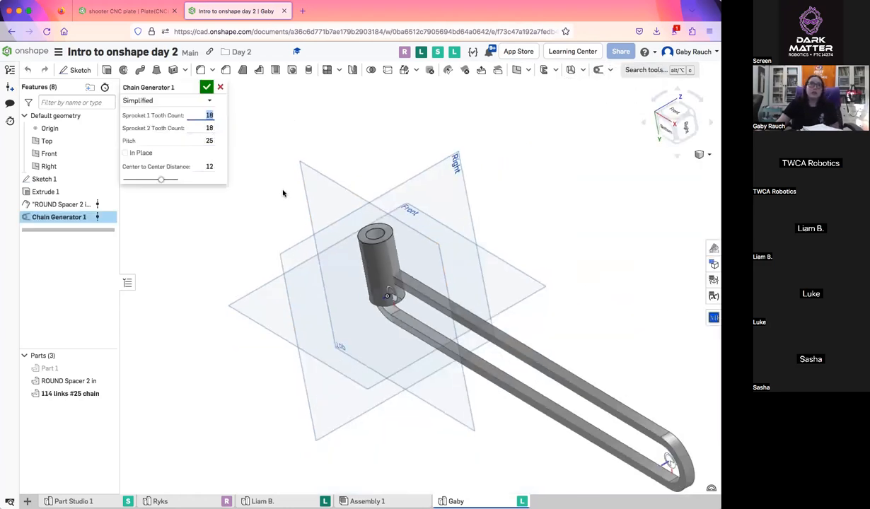
{"action": "right_click_drag", "start_coordinate": [414, 186], "coordinate": [443, 164]}
{"action": "middle_click_drag", "start_coordinate": [421, 197], "coordinate": [179, 267]}
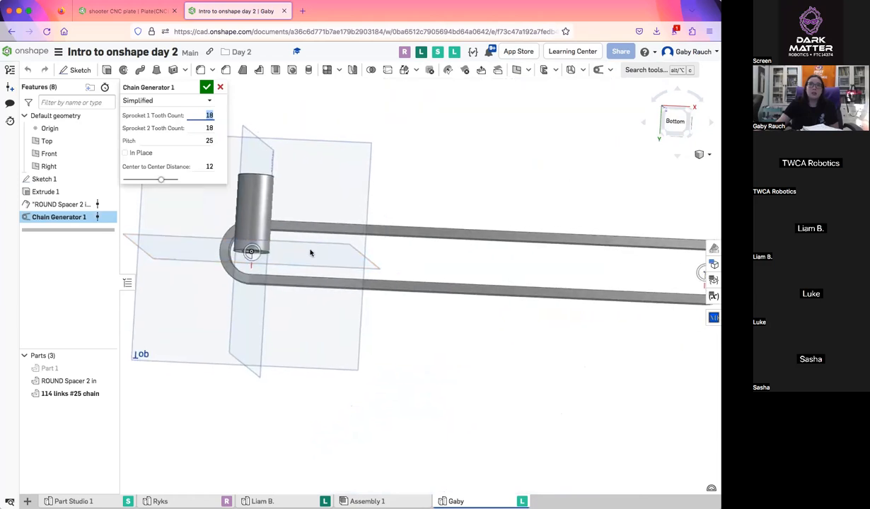
{"action": "scroll", "coordinate": [310, 252], "scroll_direction": "down", "scroll_amount": 2}
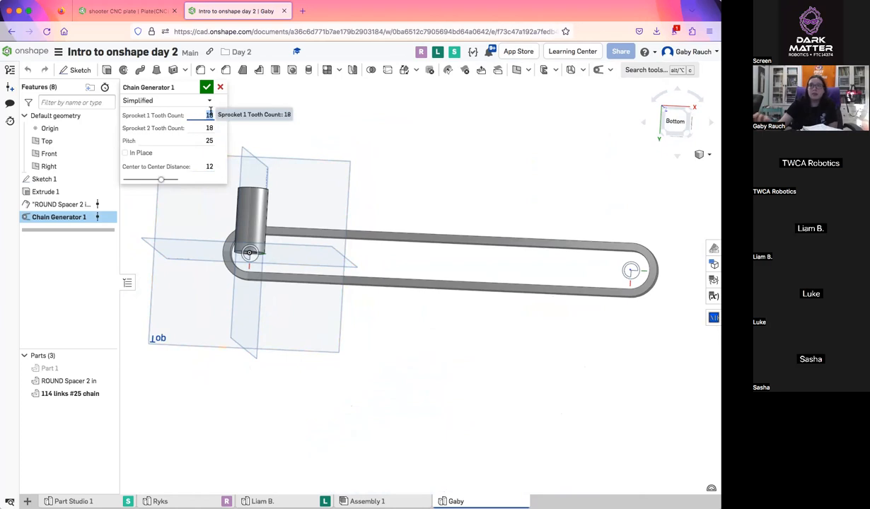
{"action": "left_click", "coordinate": [206, 166]}
{"action": "key", "text": "Return"}
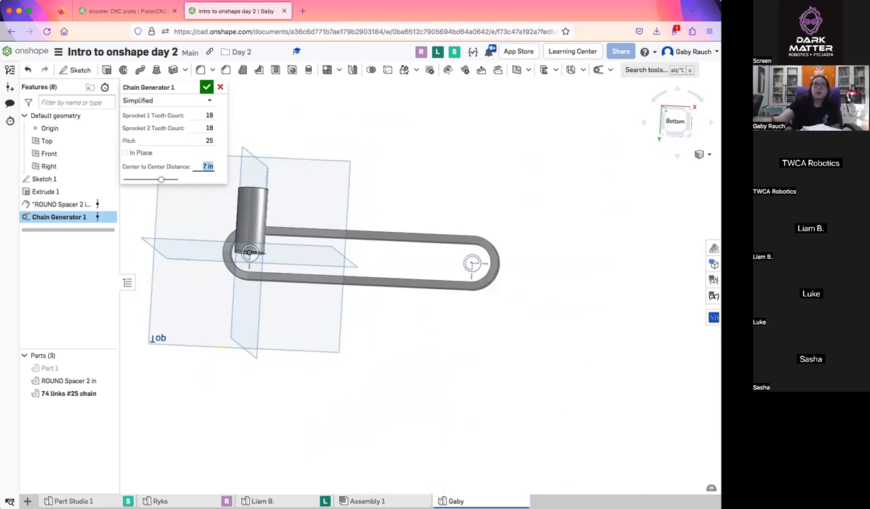
Set the chain's Sprocket 1 Tooth Count to 15 and Sprocket 2 Tooth Count to 35
{"action": "left_click", "coordinate": [203, 115]}
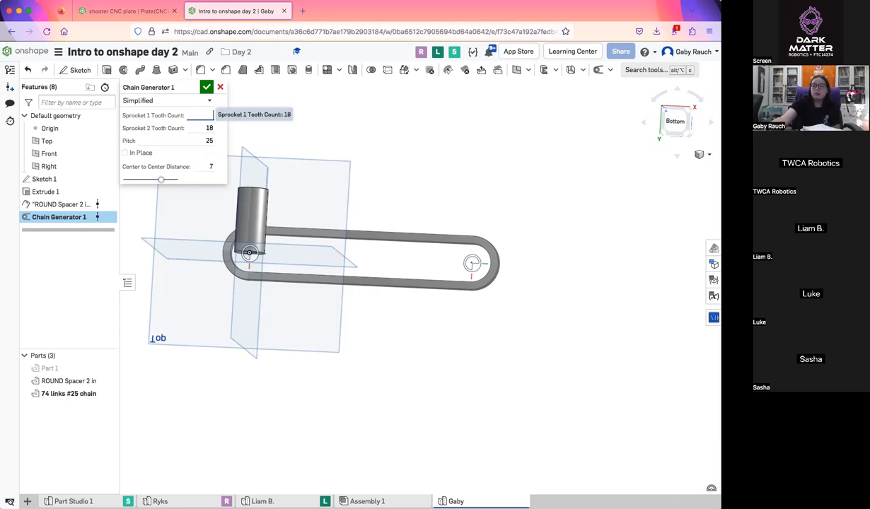
{"action": "scroll", "coordinate": [309, 253], "scroll_direction": "up", "scroll_amount": 2}
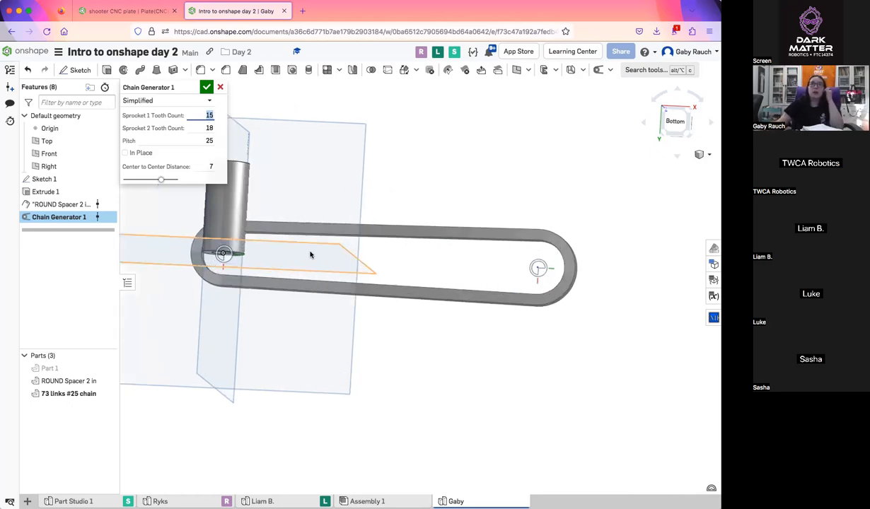
{"action": "left_click", "coordinate": [205, 126]}
{"action": "type", "text": "35"}
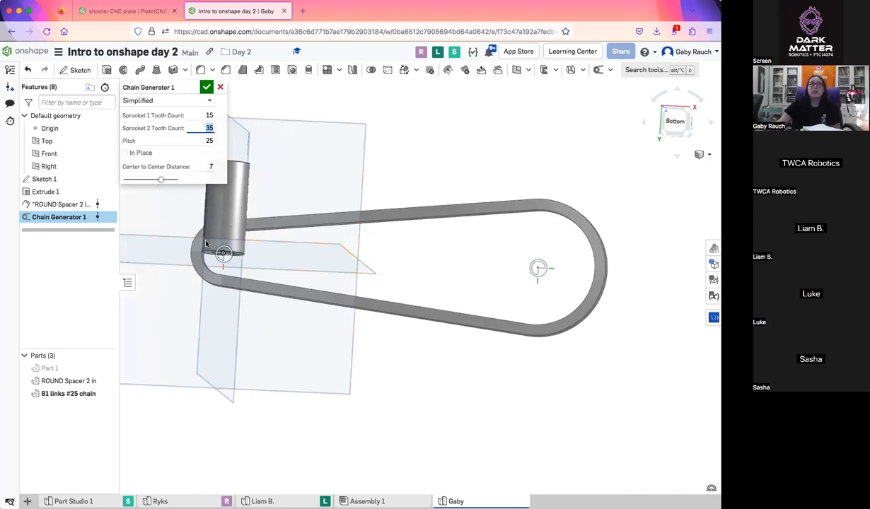
{"action": "left_click", "coordinate": [203, 141]}
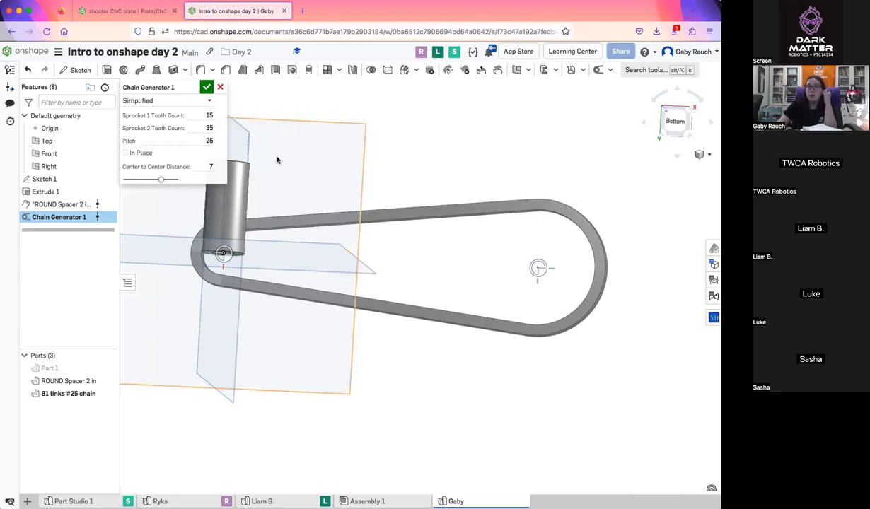
Change the chain type from Simplified to Realistic, inspect the links, and accept the Chain Generator feature
{"action": "right_click_drag", "start_coordinate": [525, 309], "coordinate": [495, 242]}
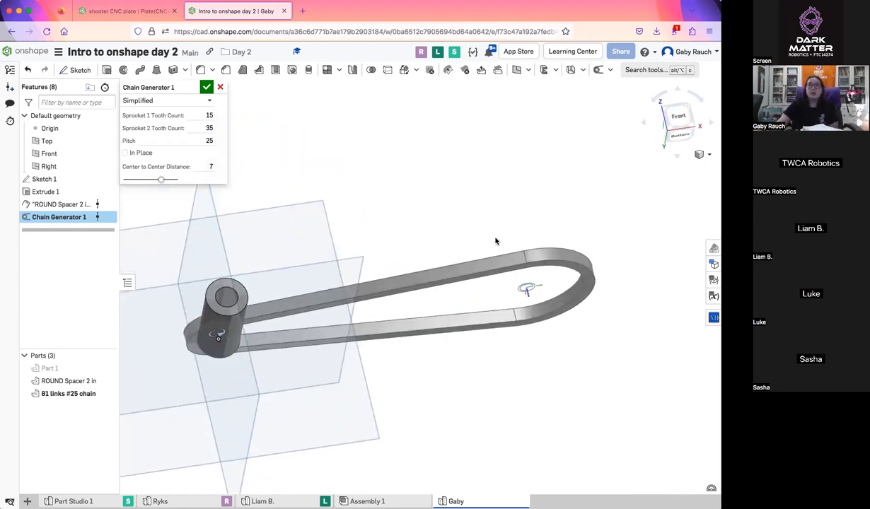
{"action": "left_click", "coordinate": [142, 101]}
{"action": "left_click", "coordinate": [145, 127]}
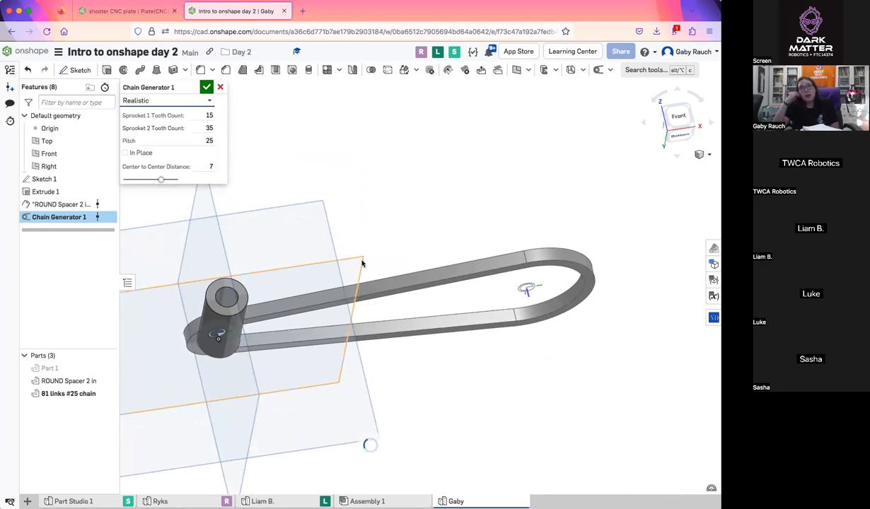
{"action": "scroll", "coordinate": [361, 264], "scroll_direction": "up", "scroll_amount": 5}
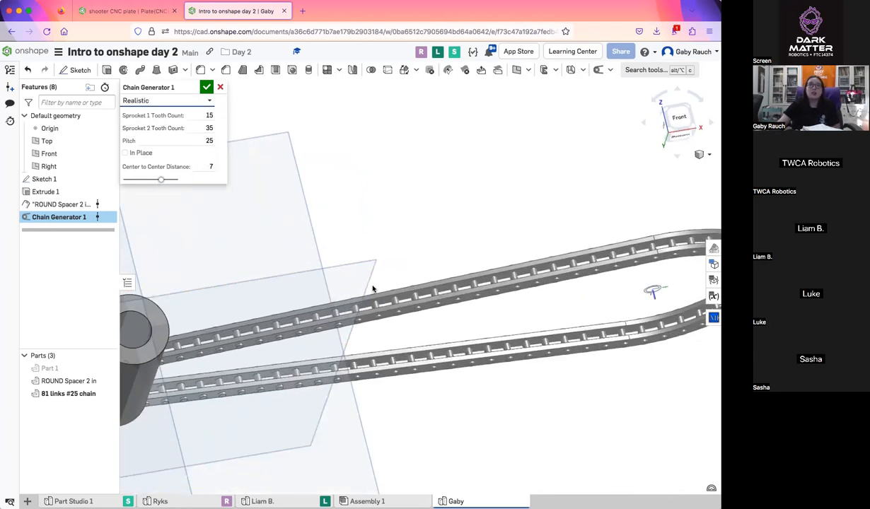
{"action": "right_click_drag", "start_coordinate": [211, 348], "coordinate": [457, 225]}
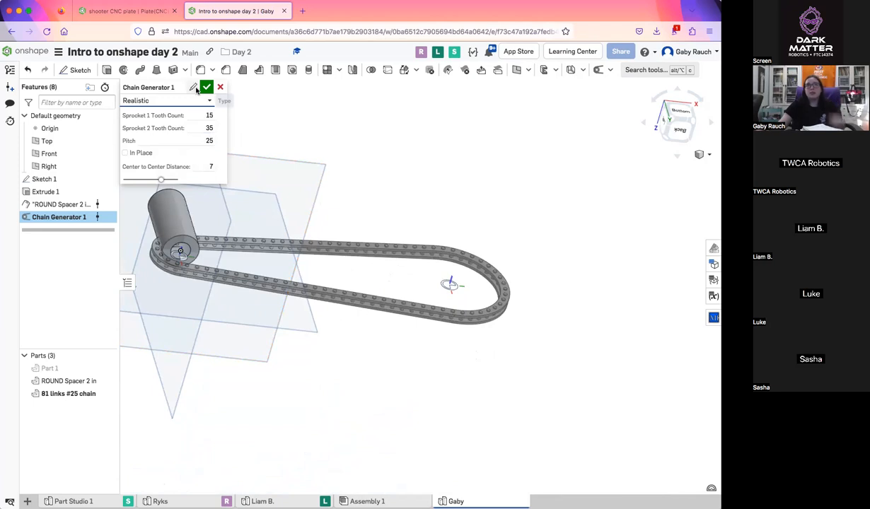
{"action": "left_click", "coordinate": [207, 87]}
{"action": "right_click_drag", "start_coordinate": [269, 214], "coordinate": [495, 205]}
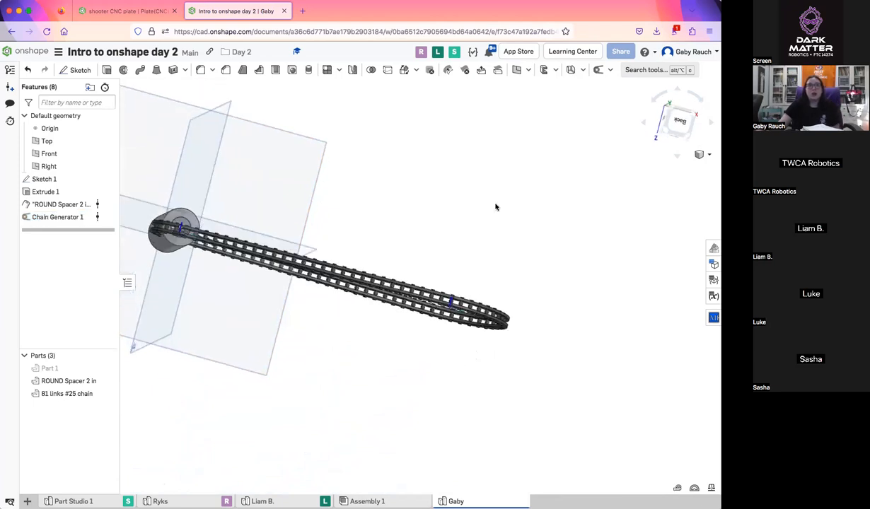
{"action": "middle_click_drag", "start_coordinate": [470, 210], "coordinate": [539, 200]}
Start an Isogrid Pattern custom feature without choosing any regions to pattern
{"action": "left_click", "coordinate": [610, 71]}
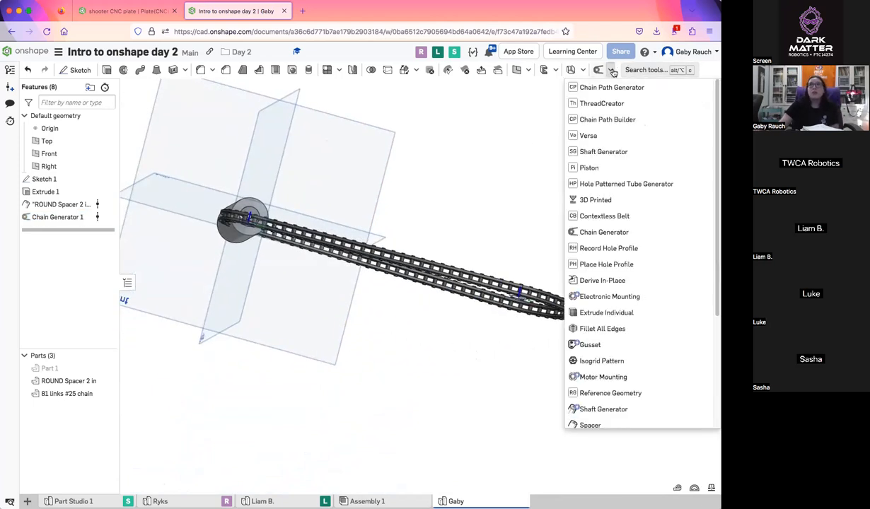
{"action": "scroll", "coordinate": [629, 313], "scroll_direction": "down", "scroll_amount": 2}
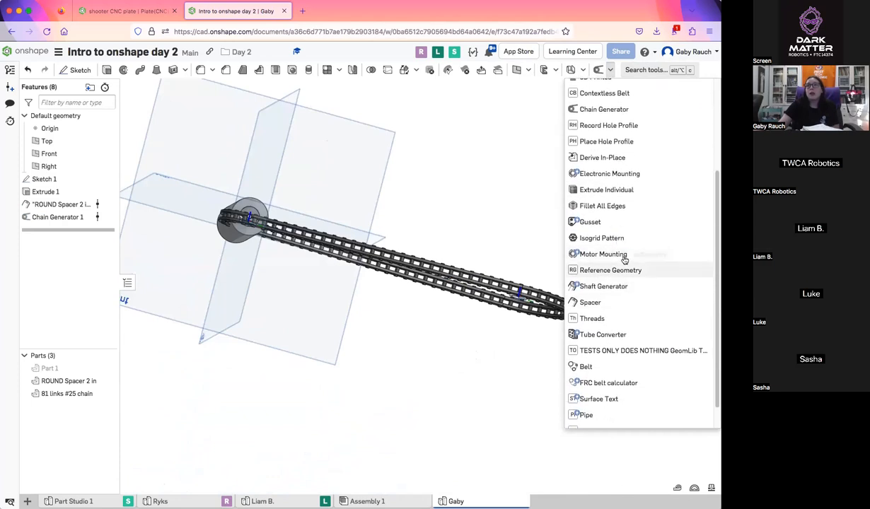
{"action": "left_click", "coordinate": [616, 242]}
{"action": "scroll", "coordinate": [344, 339], "scroll_direction": "down", "scroll_amount": 2}
{"action": "middle_click_drag", "start_coordinate": [351, 356], "coordinate": [503, 400]}
{"action": "mouse_move", "coordinate": [503, 400]}
{"action": "right_mouse_down"}
{"action": "mouse_move", "coordinate": [496, 417]}
{"action": "mouse_move", "coordinate": [512, 392]}
{"action": "mouse_move", "coordinate": [501, 414]}
{"action": "mouse_move", "coordinate": [509, 412]}
{"action": "right_mouse_up"}
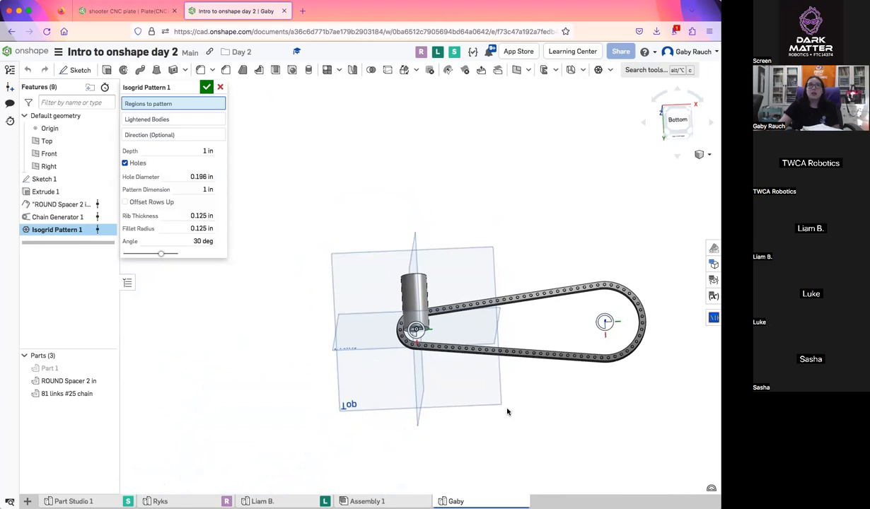
{"action": "scroll", "coordinate": [508, 411], "scroll_direction": "up", "scroll_amount": 3}
{"action": "scroll", "coordinate": [497, 401], "scroll_direction": "up", "scroll_amount": 1}
{"action": "scroll", "coordinate": [431, 346], "scroll_direction": "down", "scroll_amount": 2}
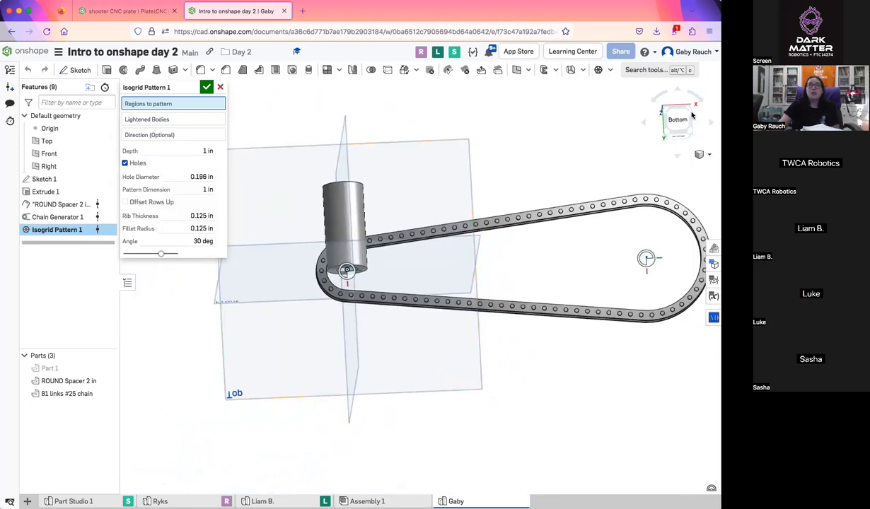
Hide the round spacer and the chain, and accept the isogrid pattern with no regions selected
{"action": "left_click", "coordinate": [680, 117]}
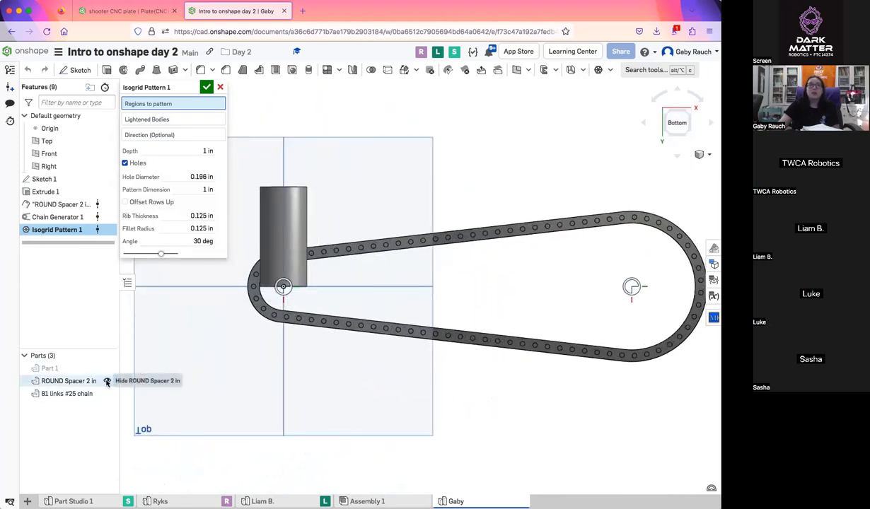
{"action": "left_click", "coordinate": [107, 381]}
{"action": "left_click", "coordinate": [107, 394]}
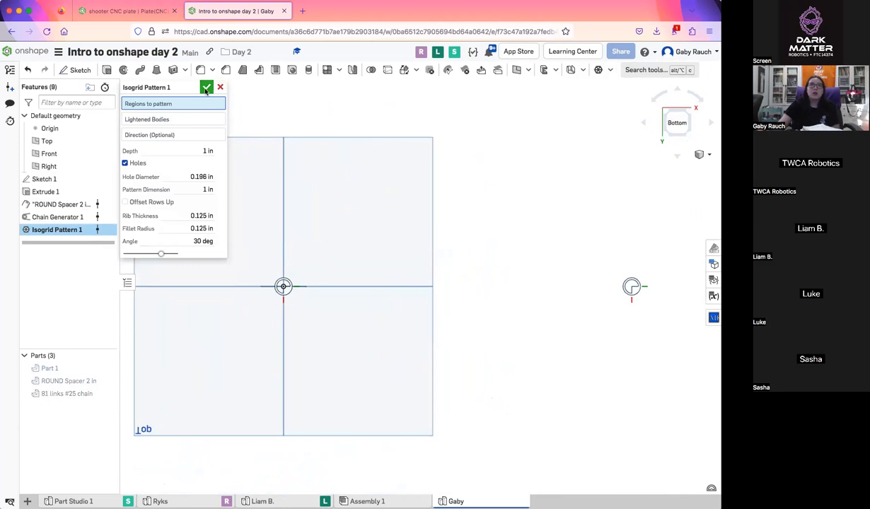
{"action": "left_click", "coordinate": [206, 87]}
Edit Sketch 1 to add a wide corner rectangle just above the circle on the Front plane, and accept the sketch
{"action": "left_click", "coordinate": [46, 178]}
{"action": "double_click", "coordinate": [92, 179]}
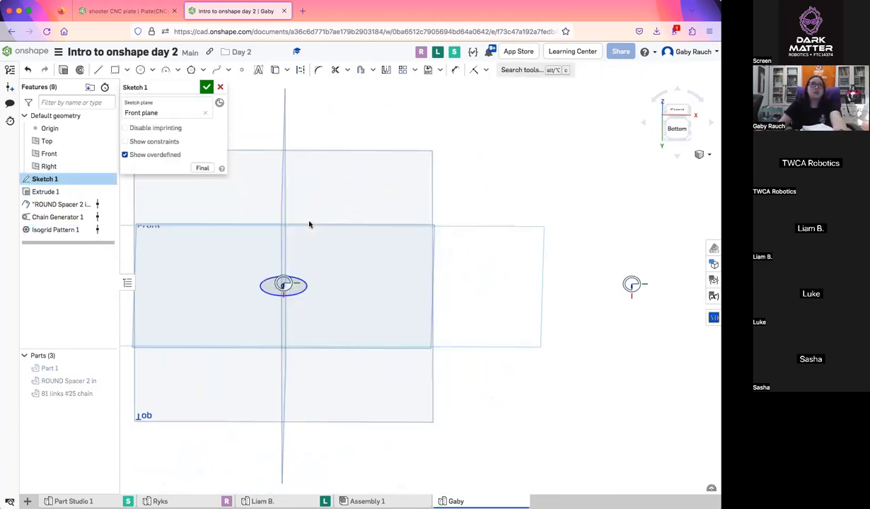
{"action": "left_click", "coordinate": [683, 128]}
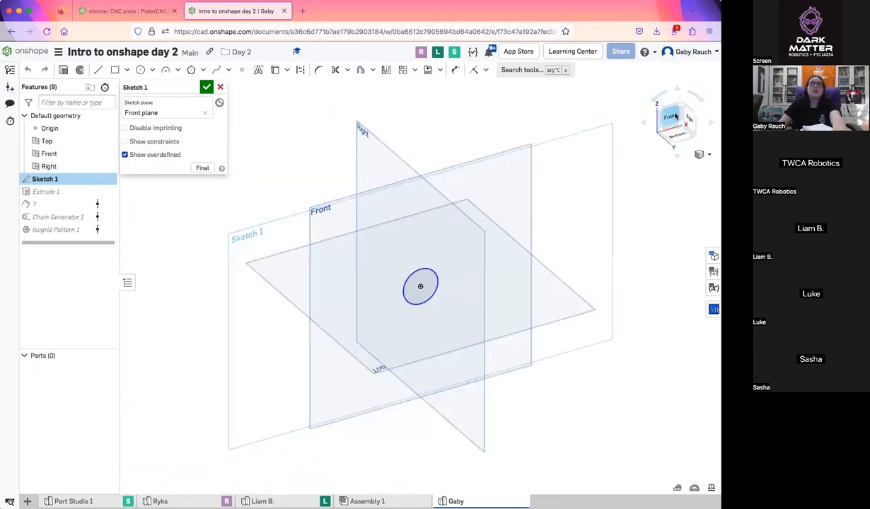
{"action": "left_click", "coordinate": [674, 119]}
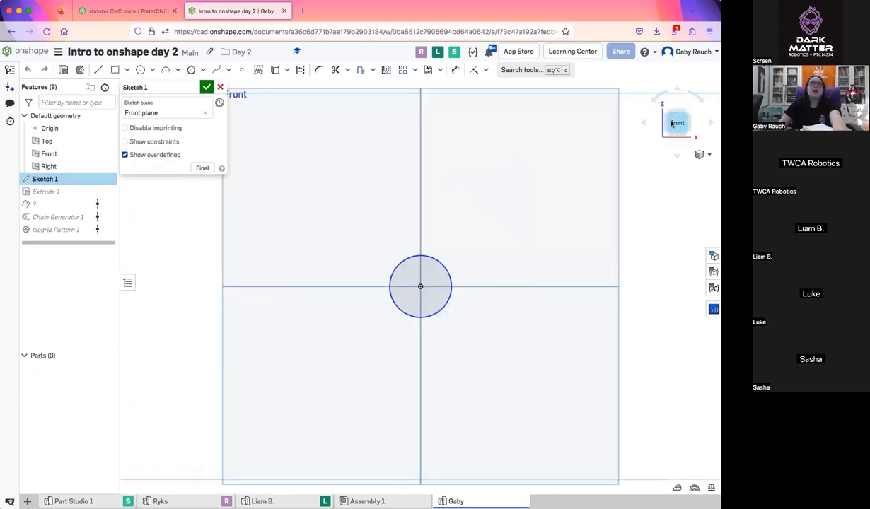
{"action": "left_click", "coordinate": [114, 70]}
{"action": "left_click", "coordinate": [265, 105]}
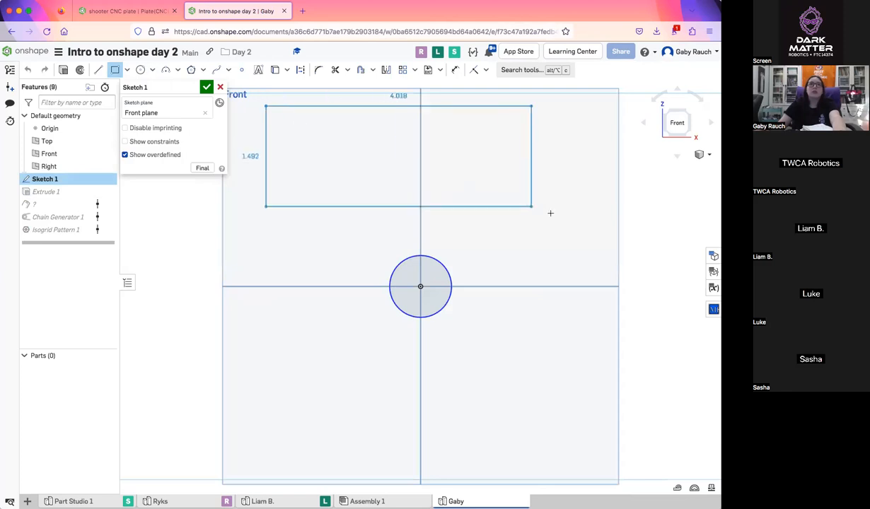
{"action": "left_click", "coordinate": [606, 248]}
{"action": "left_click", "coordinate": [205, 87]}
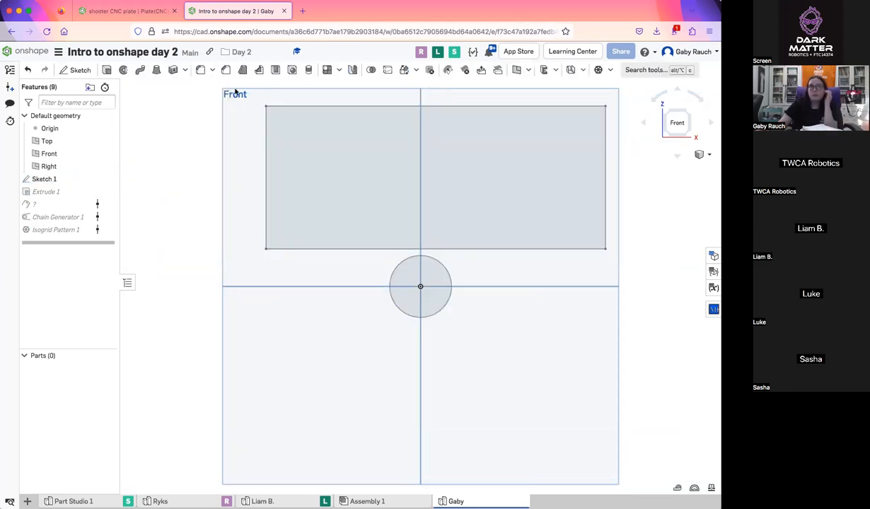
Extrude the rectangle region as a new solid with a blind depth of 0.25 in
{"action": "left_click", "coordinate": [471, 150]}
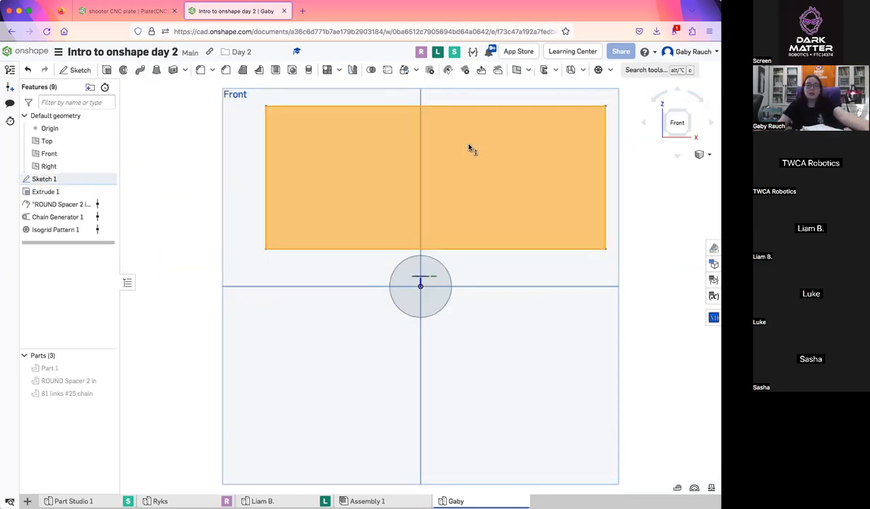
{"action": "key", "text": "shift+e"}
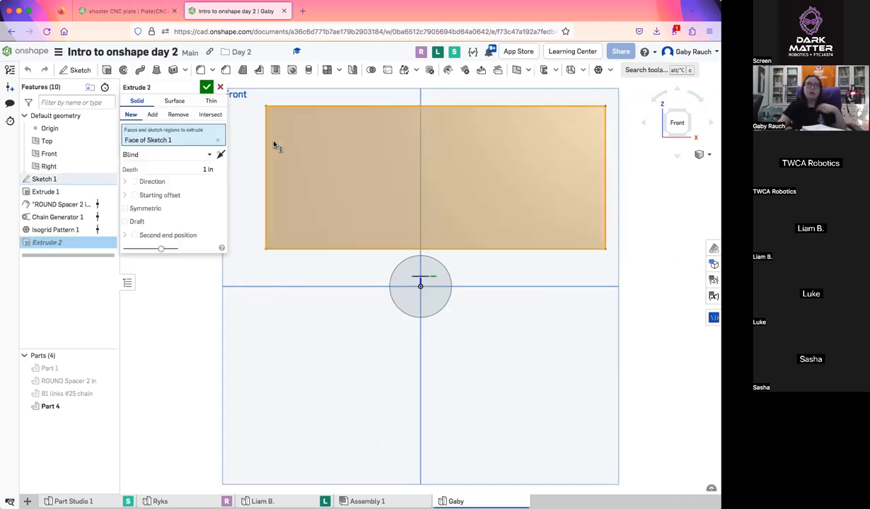
{"action": "right_click_drag", "start_coordinate": [394, 151], "coordinate": [409, 125]}
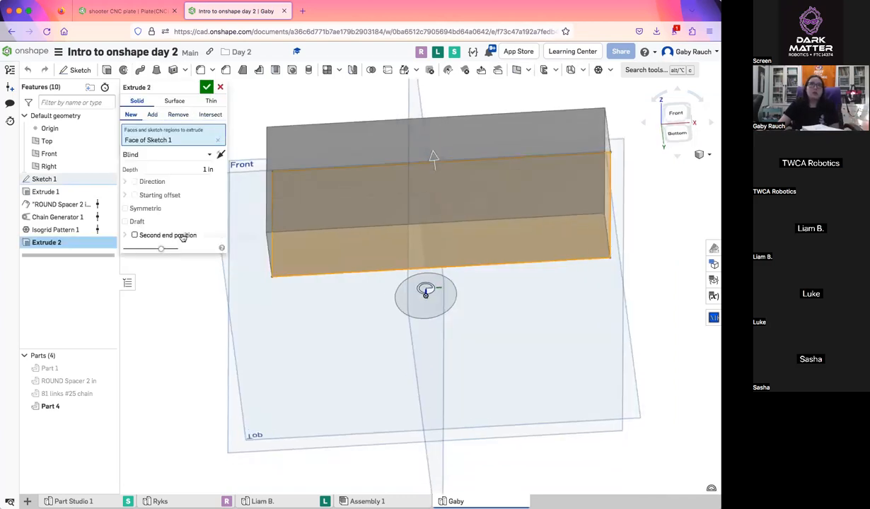
{"action": "left_click", "coordinate": [194, 167]}
{"action": "type", "text": "25"}
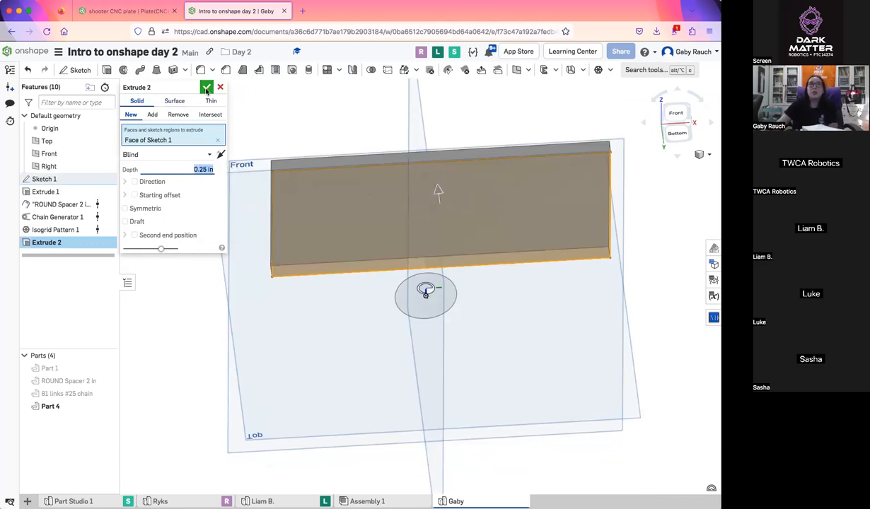
{"action": "key", "text": "Return"}
Start an Isogrid Pattern on the rectangular plate's front face, with Part 4 as the lightened body and a depth of 0.25 in
{"action": "left_click", "coordinate": [599, 72]}
{"action": "left_click", "coordinate": [524, 247]}
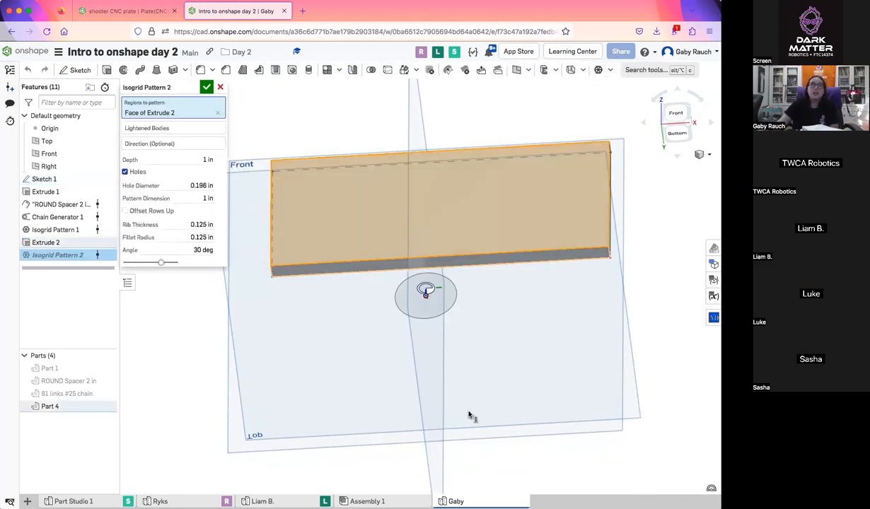
{"action": "right_click_drag", "start_coordinate": [501, 367], "coordinate": [502, 381]}
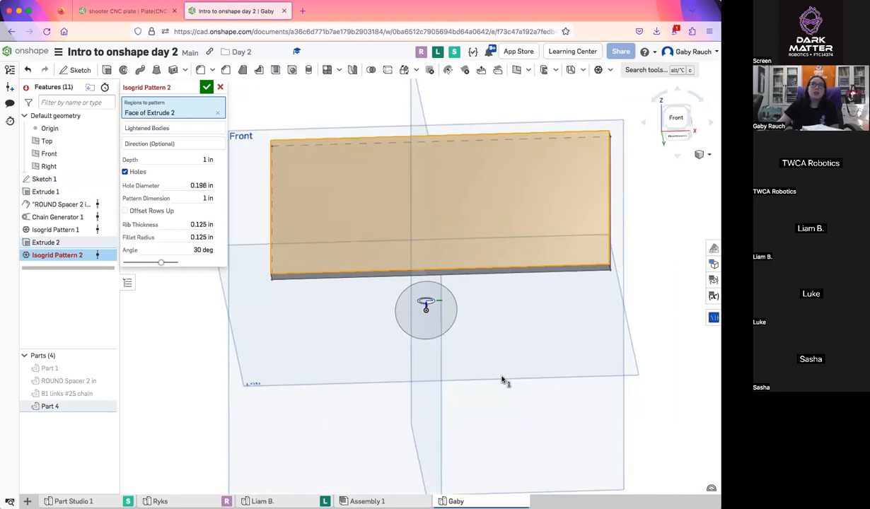
{"action": "left_click", "coordinate": [185, 130]}
{"action": "left_click", "coordinate": [279, 178]}
{"action": "right_click_drag", "start_coordinate": [346, 231], "coordinate": [608, 131]}
{"action": "scroll", "coordinate": [358, 238], "scroll_direction": "up", "scroll_amount": 3}
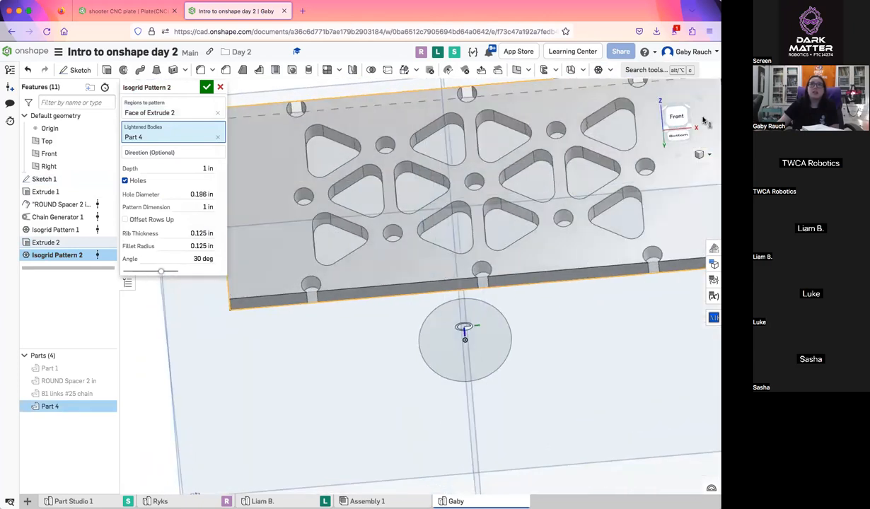
{"action": "left_click", "coordinate": [676, 117]}
{"action": "left_click", "coordinate": [145, 153]}
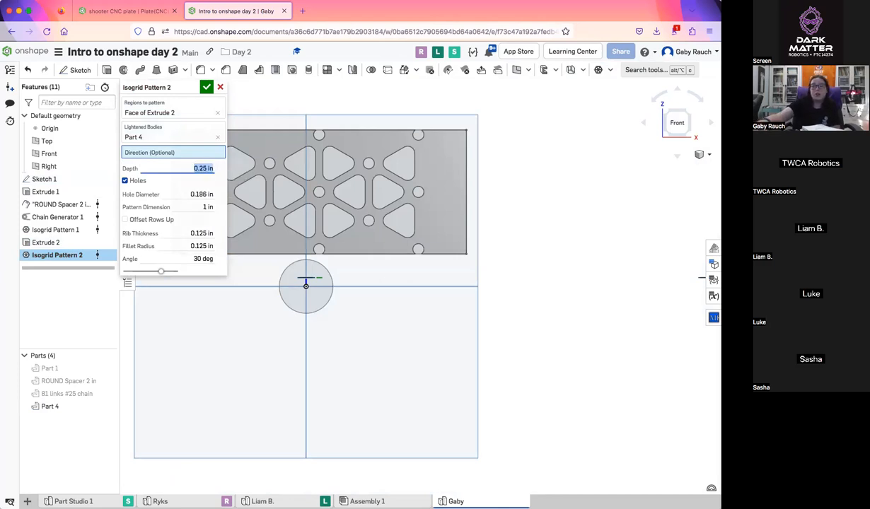
{"action": "right_click_drag", "start_coordinate": [338, 221], "coordinate": [214, 161]}
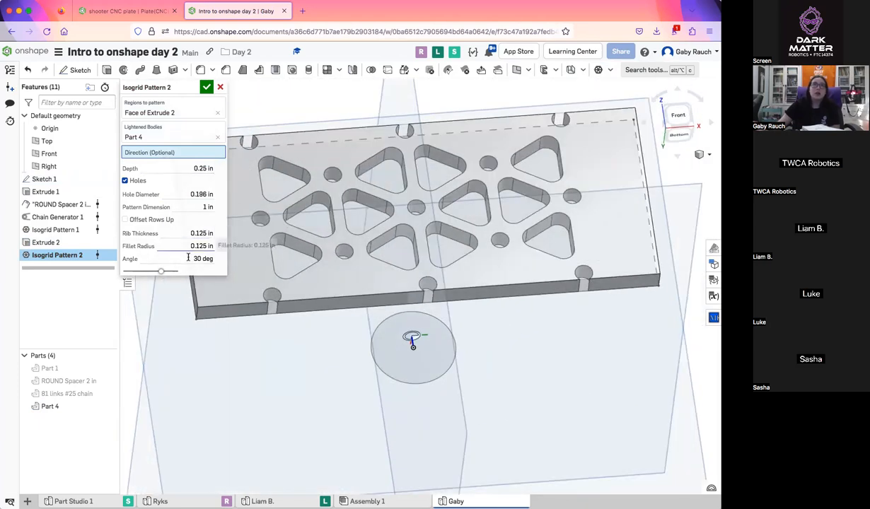
Turn off the isogrid pattern's holes, set its pattern dimension to 0.25 in, and accept the feature
{"action": "left_click", "coordinate": [139, 182]}
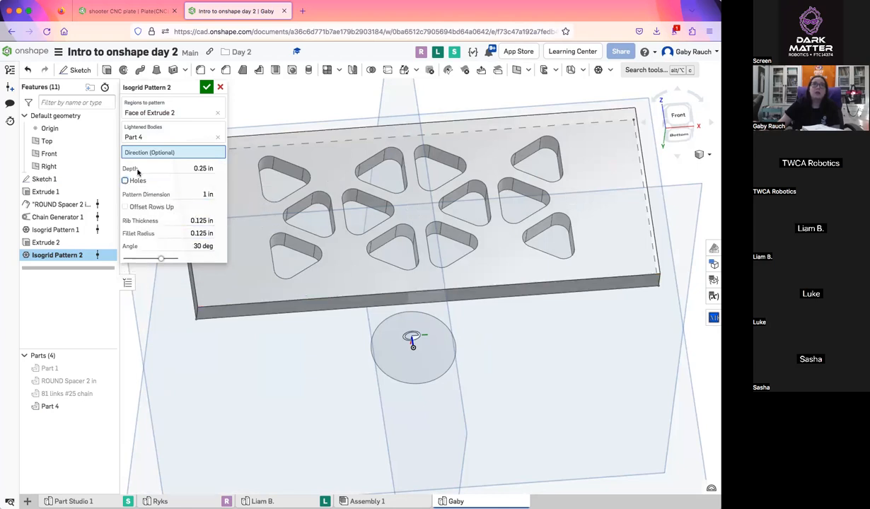
{"action": "left_click", "coordinate": [202, 195]}
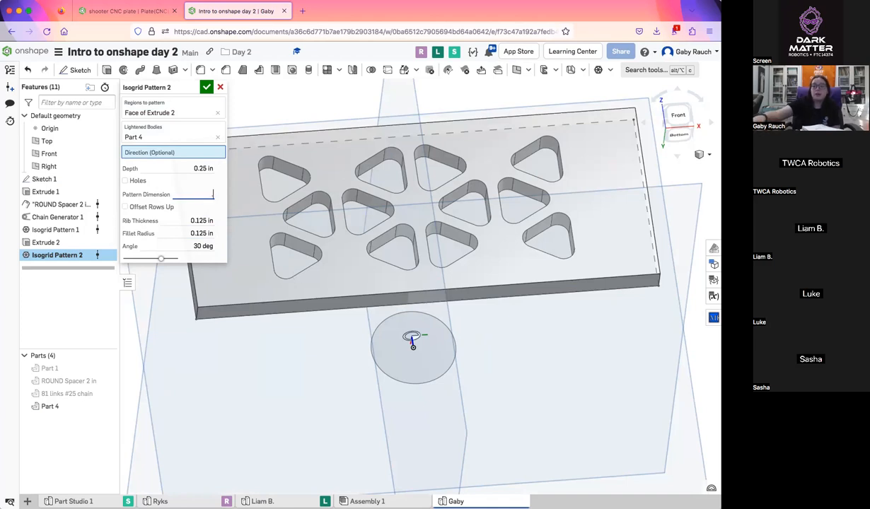
{"action": "type", "text": ".25"}
{"action": "key", "text": "Return"}
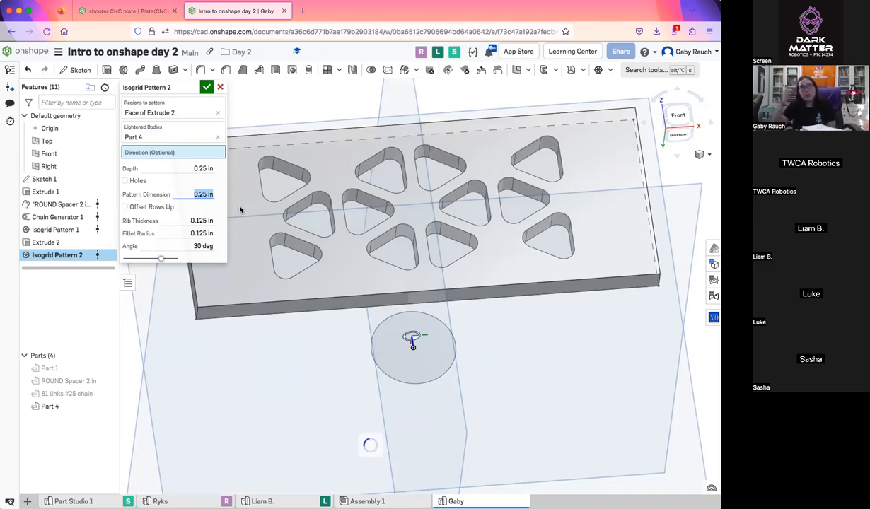
{"action": "left_click", "coordinate": [206, 87]}
{"action": "key", "text": "shift+1"}
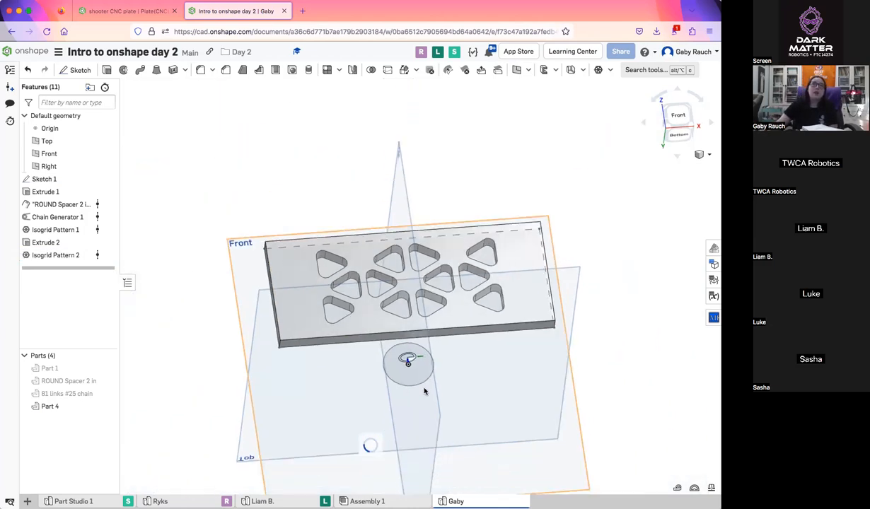
{"action": "right_click_drag", "start_coordinate": [516, 351], "coordinate": [389, 293]}
{"action": "right_click_drag", "start_coordinate": [504, 336], "coordinate": [485, 301]}
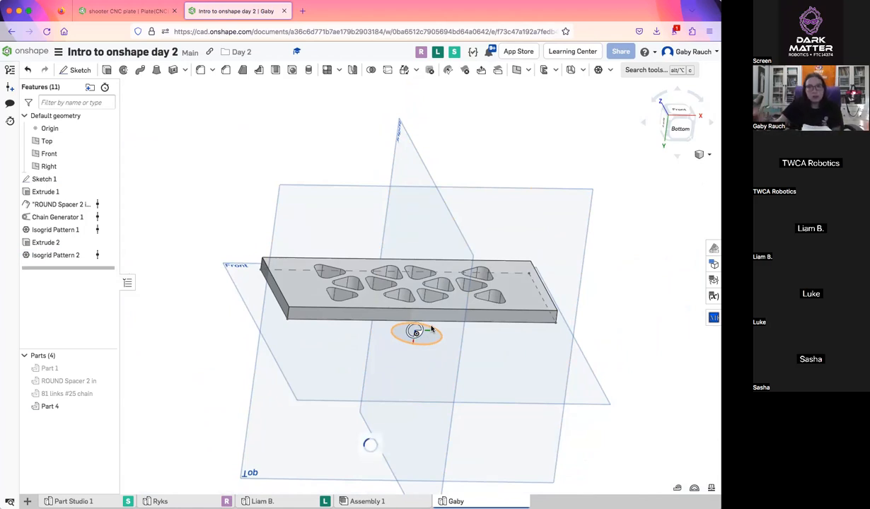
{"action": "scroll", "coordinate": [470, 240], "scroll_direction": "down", "scroll_amount": 3}
{"action": "right_click_drag", "start_coordinate": [472, 239], "coordinate": [481, 206]}
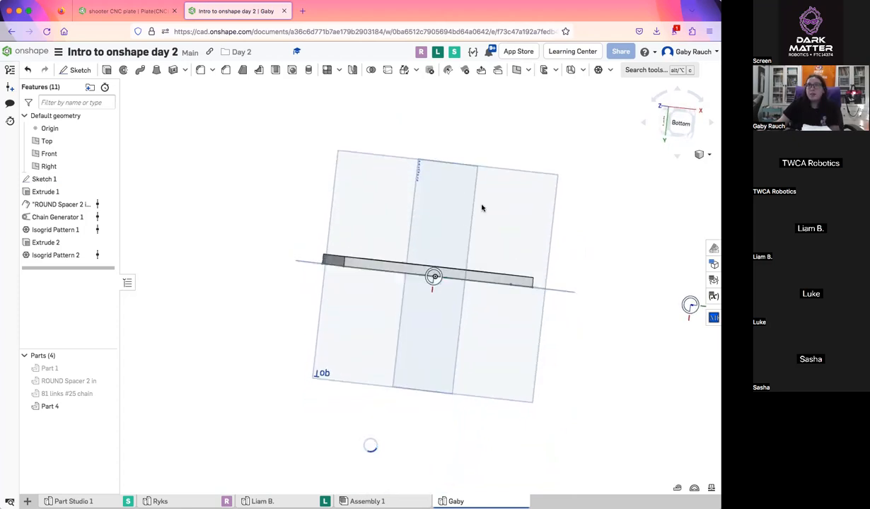
{"action": "right_click_drag", "start_coordinate": [526, 145], "coordinate": [598, 150]}
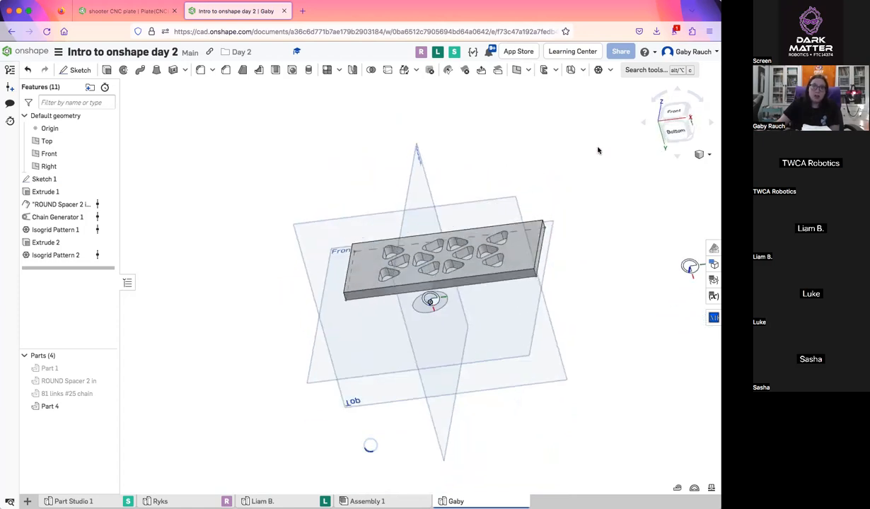
{"action": "left_click", "coordinate": [673, 110]}
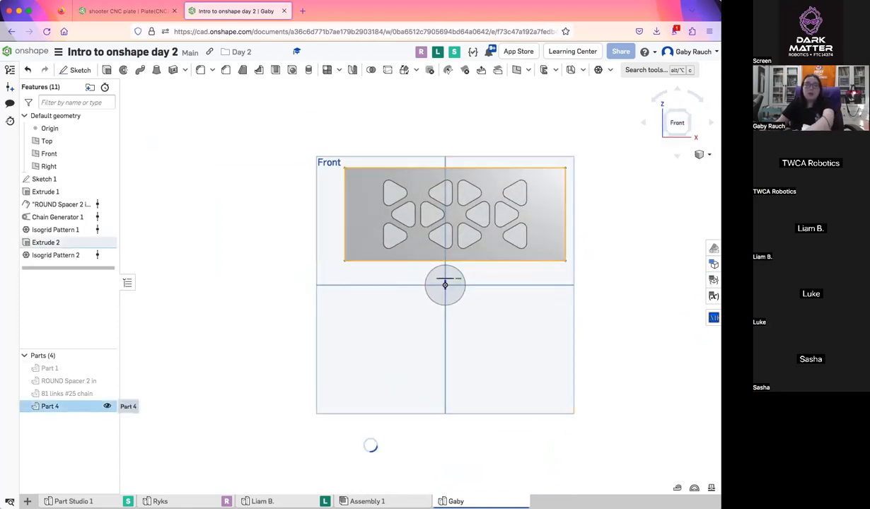
{"action": "left_click", "coordinate": [57, 368]}
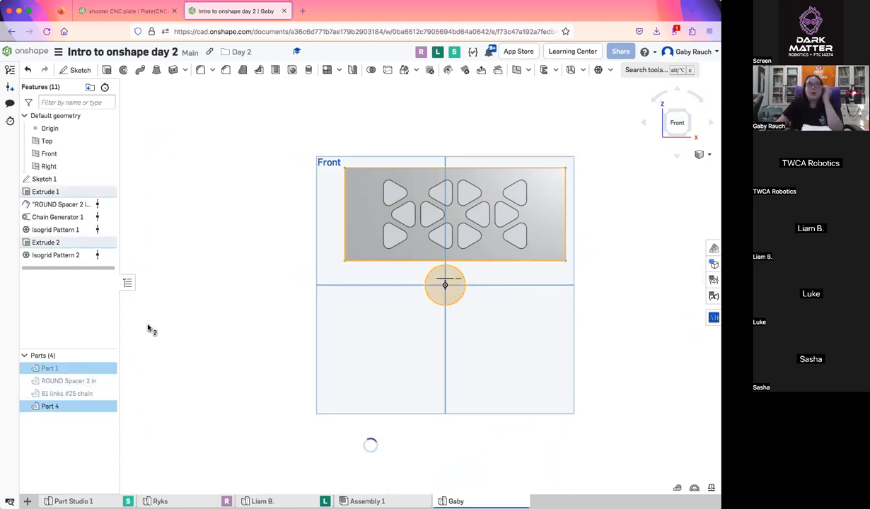
{"action": "left_click", "coordinate": [47, 180]}
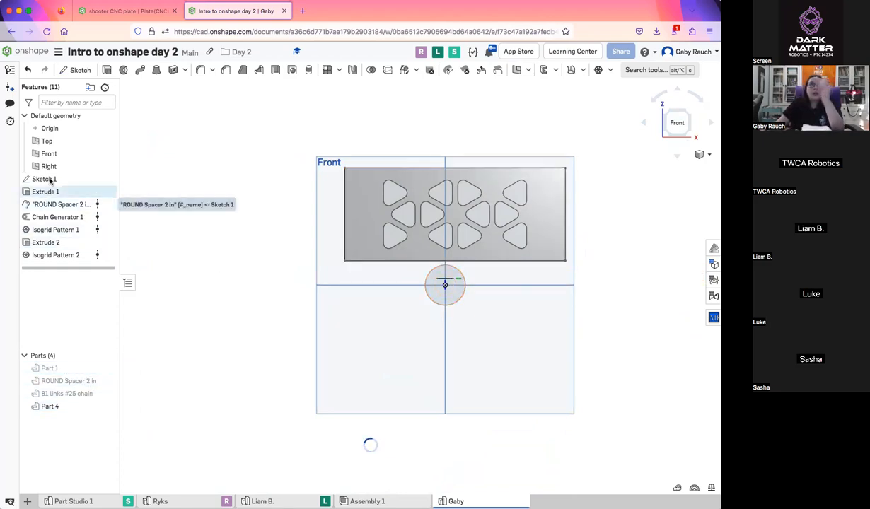
{"action": "left_click", "coordinate": [56, 255], "text": "shift"}
{"action": "left_click", "coordinate": [58, 255]}
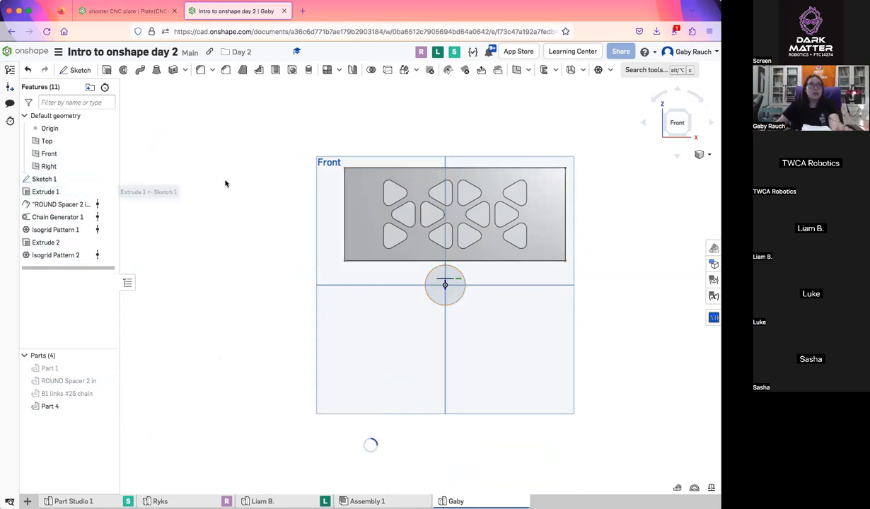
{"action": "scroll", "coordinate": [223, 219], "scroll_direction": "down", "scroll_amount": 3}
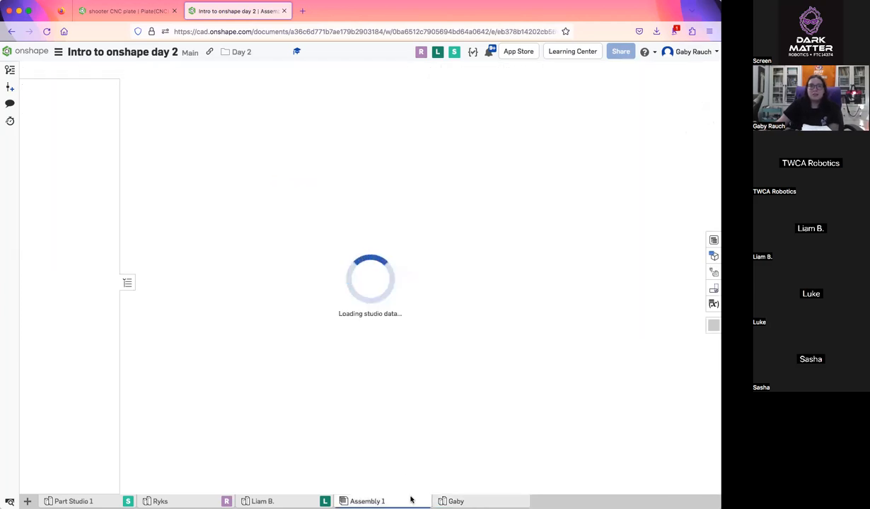
Look at the blocks in Part Studio 1, and return to the instructor's own part studio
{"action": "left_click", "coordinate": [73, 502]}
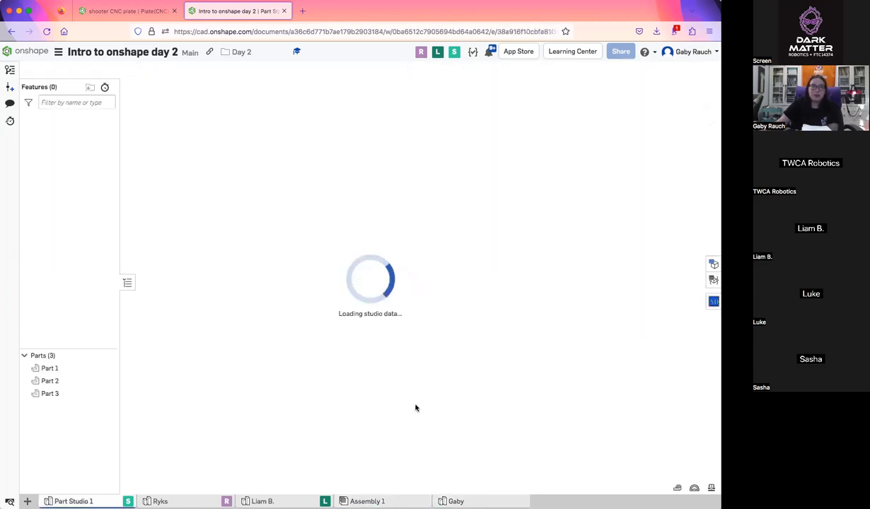
{"action": "right_click_drag", "start_coordinate": [407, 401], "coordinate": [458, 438]}
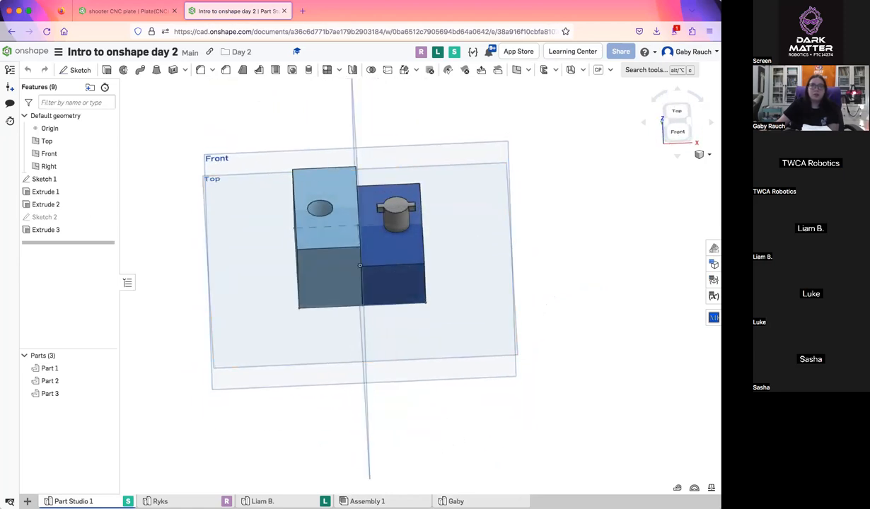
{"action": "left_click", "coordinate": [495, 500]}
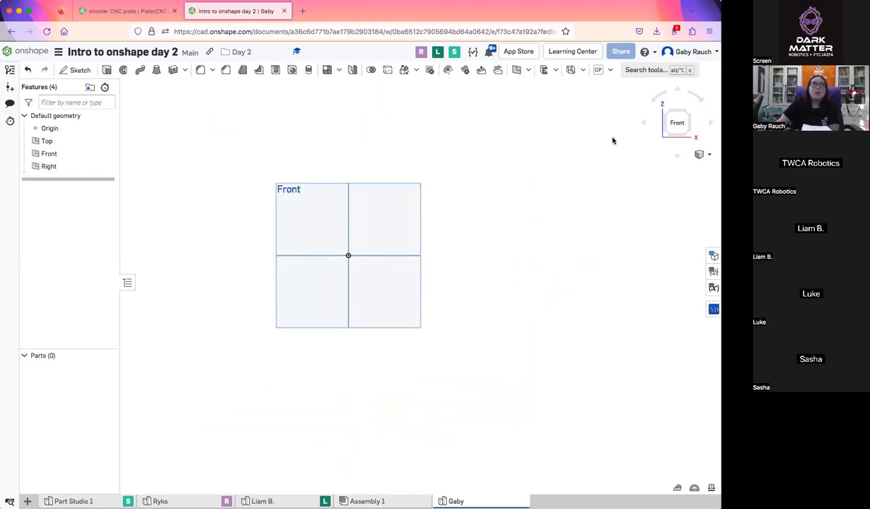
Start a sketch on the Front plane and draw a center point rectangle at the origin, about 3.9 in wide and 3.7 in tall
{"action": "scroll", "coordinate": [276, 277], "scroll_direction": "up", "scroll_amount": 5}
{"action": "scroll", "coordinate": [246, 286], "scroll_direction": "down", "scroll_amount": 2}
{"action": "scroll", "coordinate": [302, 285], "scroll_direction": "down", "scroll_amount": 3}
{"action": "middle_click_drag", "start_coordinate": [302, 282], "coordinate": [306, 282]}
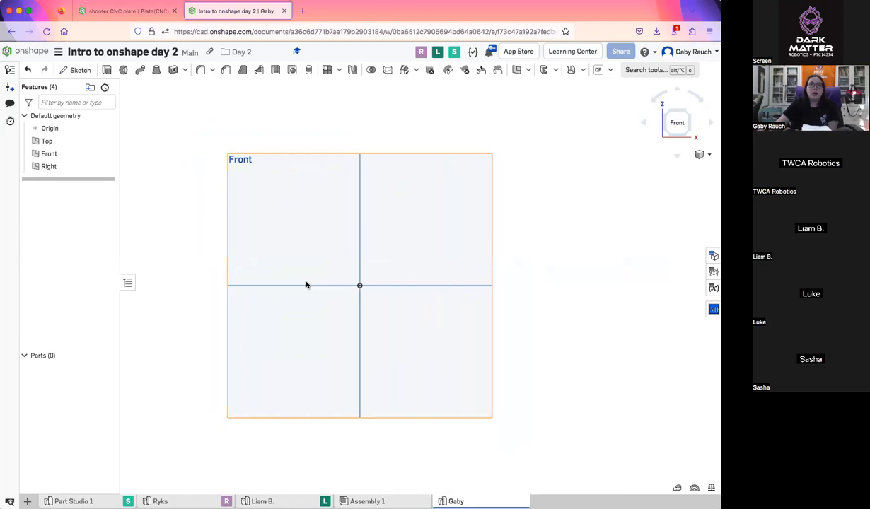
{"action": "left_click", "coordinate": [83, 69]}
{"action": "left_click", "coordinate": [312, 222]}
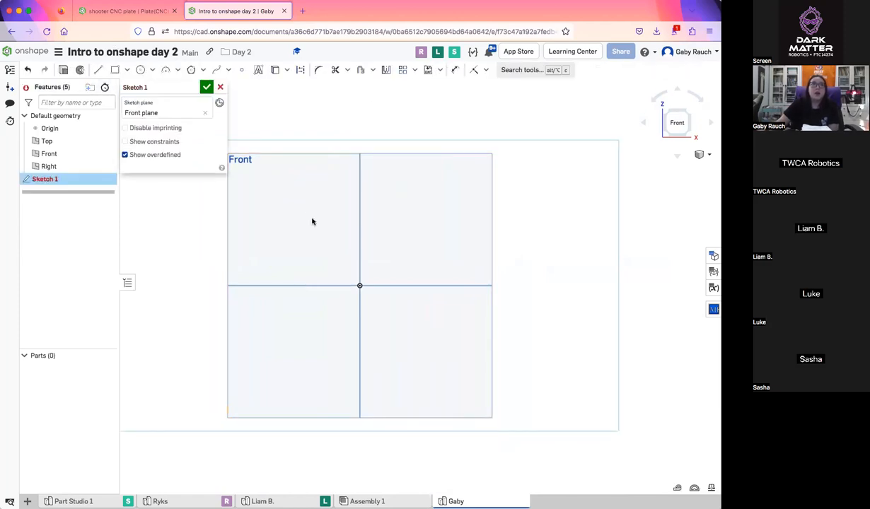
{"action": "left_click", "coordinate": [127, 72]}
{"action": "left_click", "coordinate": [150, 104]}
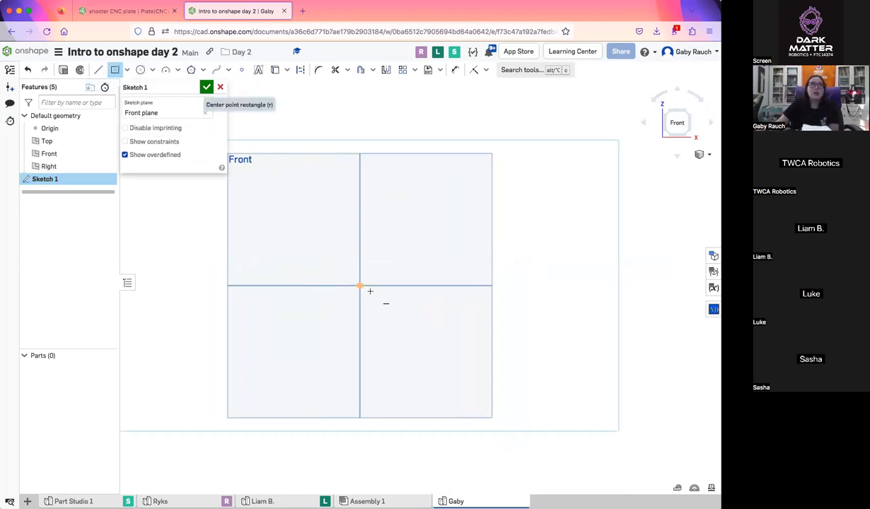
{"action": "left_click", "coordinate": [360, 285]}
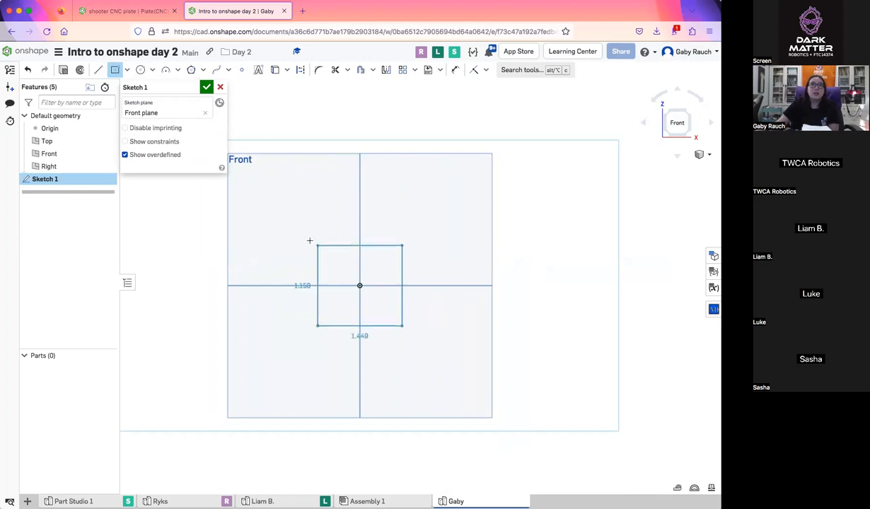
{"action": "left_click", "coordinate": [274, 205]}
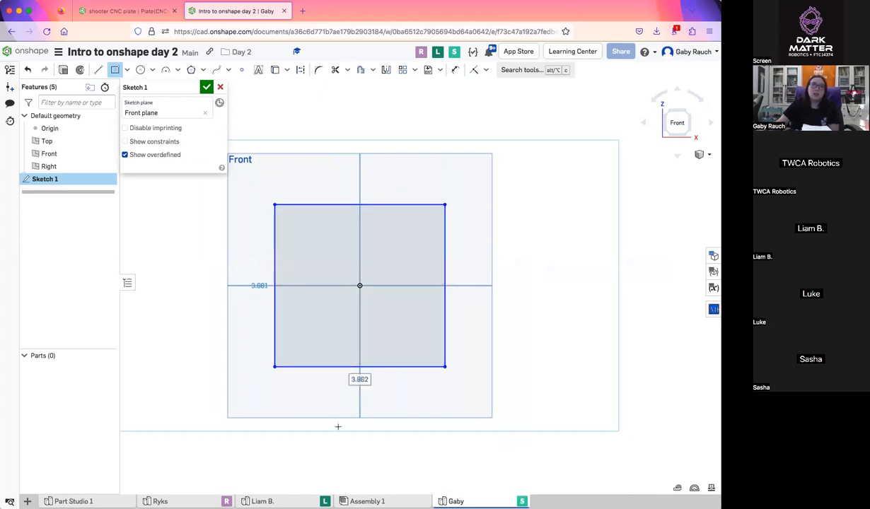
Dimension the rectangle's height as 2.5 in
{"action": "key", "text": "d"}
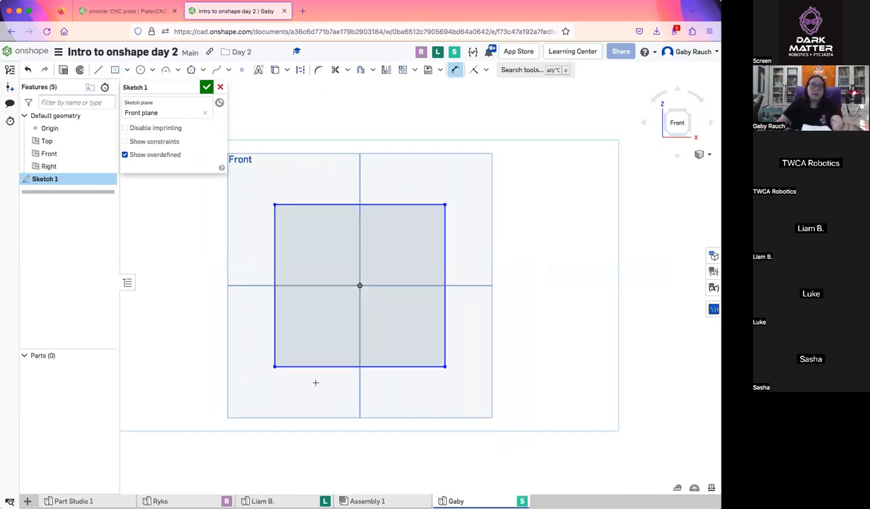
{"action": "left_click", "coordinate": [273, 320]}
{"action": "left_click", "coordinate": [236, 311]}
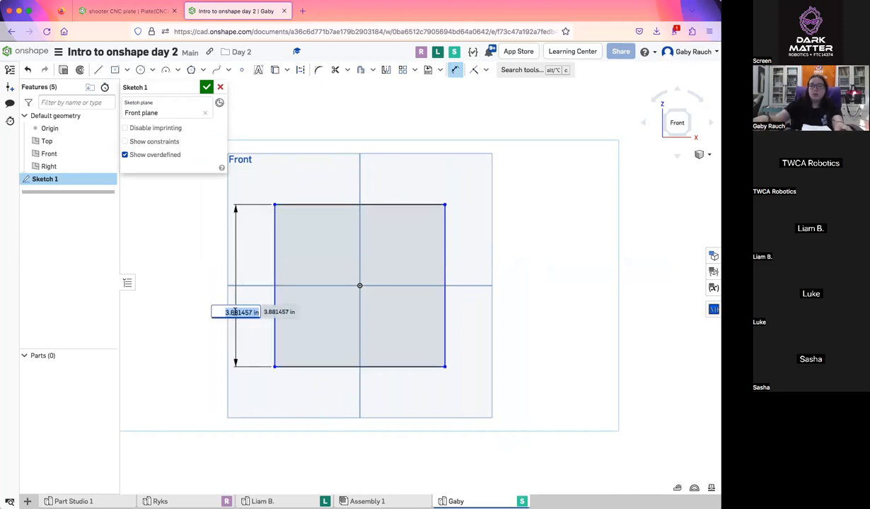
{"action": "type", "text": "2.5"}
{"action": "key", "text": "Return"}
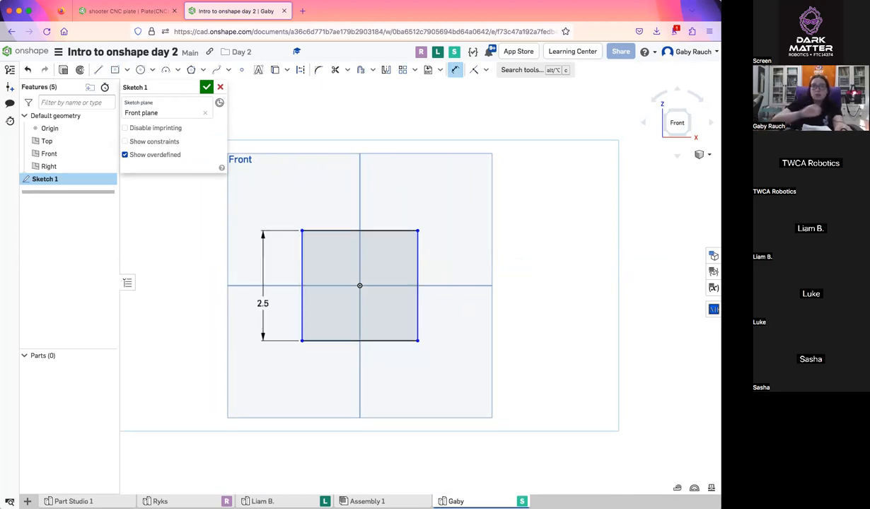
Apply an Equal constraint between the rectangle's top and left edges
{"action": "left_click", "coordinate": [488, 71]}
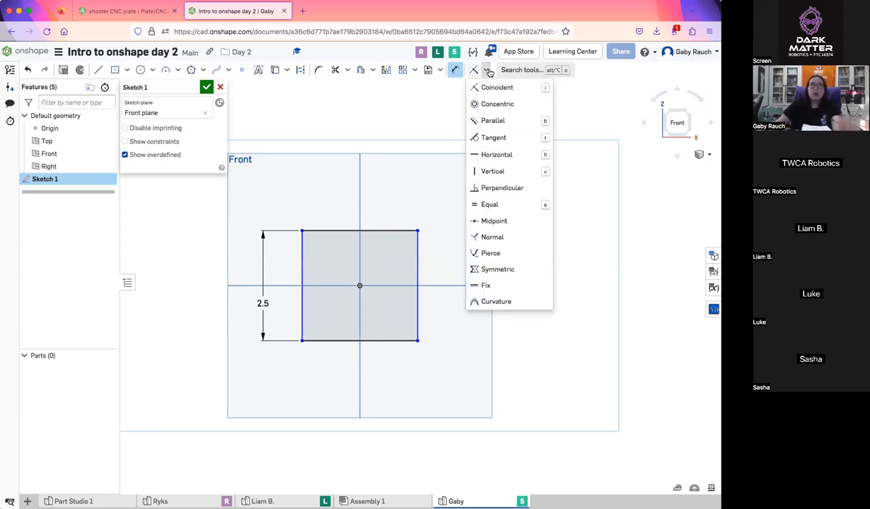
{"action": "left_click", "coordinate": [495, 202]}
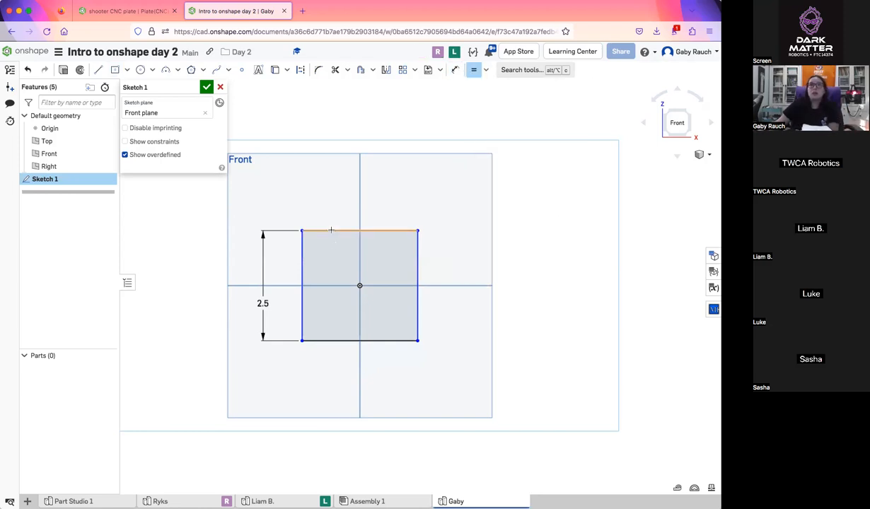
{"action": "left_click", "coordinate": [302, 256]}
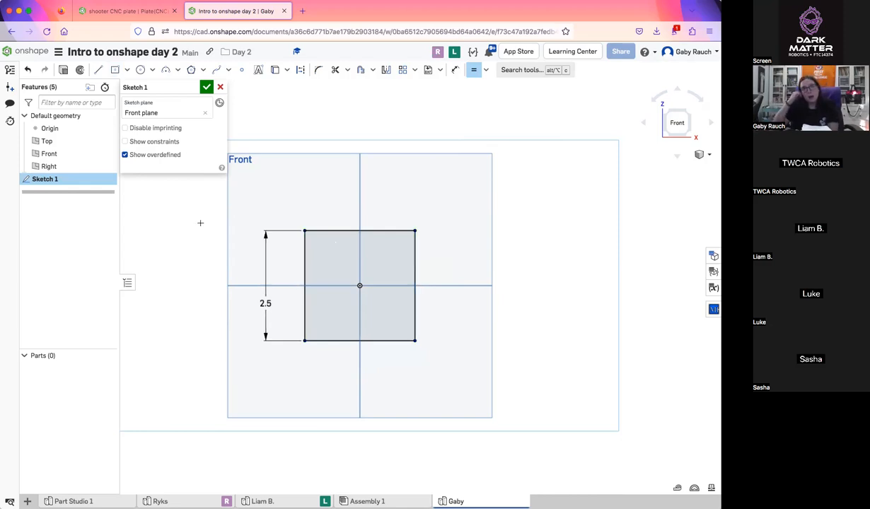
Draw a horizontal construction line 1 in long through the origin inside the square, and turn construction mode off
{"action": "scroll", "coordinate": [339, 266], "scroll_direction": "up", "scroll_amount": 5}
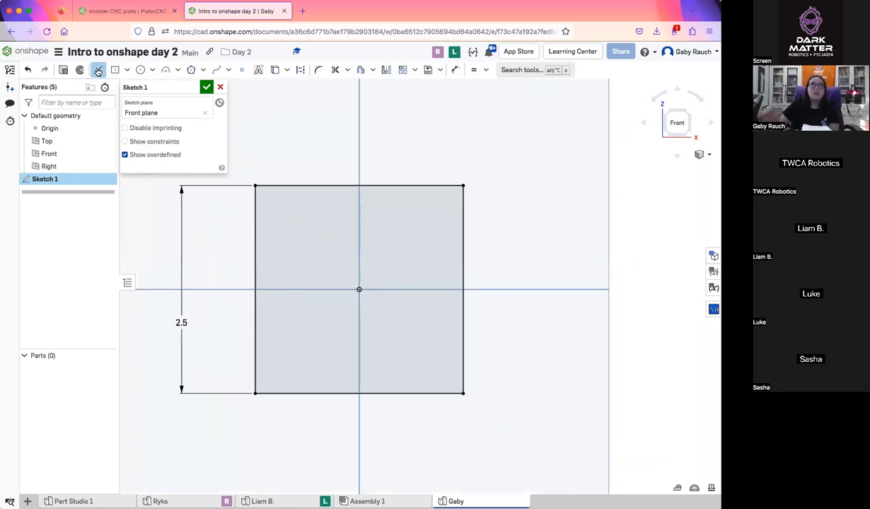
{"action": "left_click", "coordinate": [300, 69]}
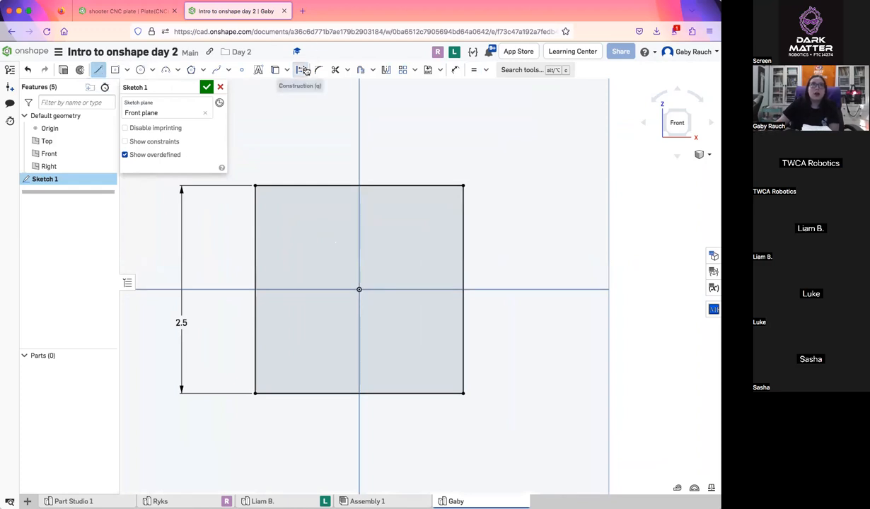
{"action": "left_click", "coordinate": [304, 288]}
{"action": "left_click", "coordinate": [429, 289]}
{"action": "key", "text": "Escape"}
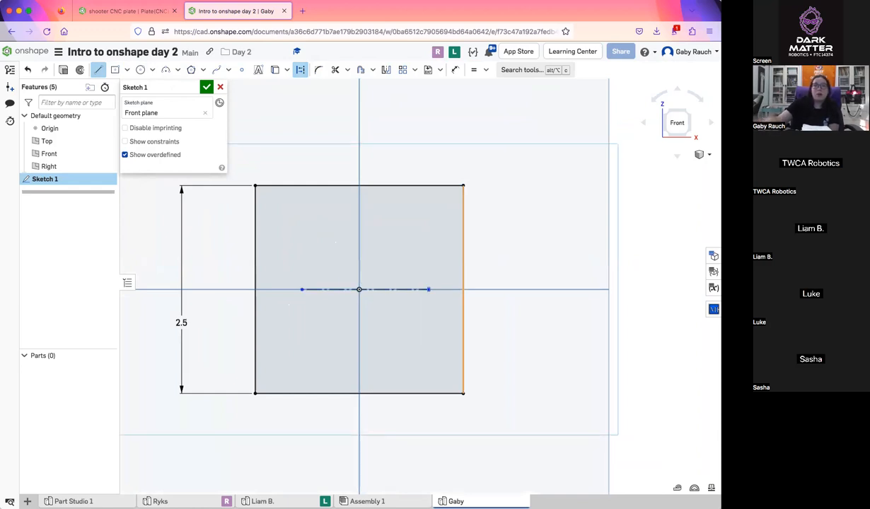
{"action": "left_click", "coordinate": [300, 70]}
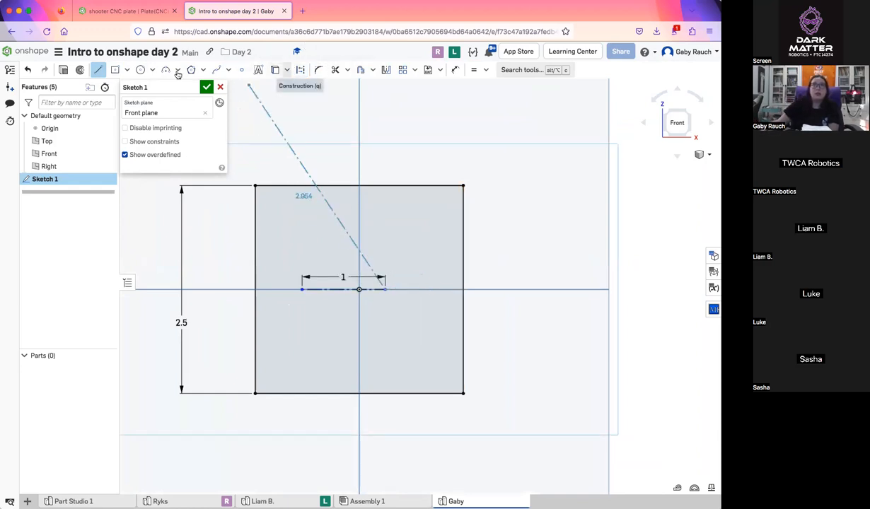
Apply a Midpoint constraint between the 1 in construction line and the origin to center the line in the square
{"action": "left_click", "coordinate": [99, 72]}
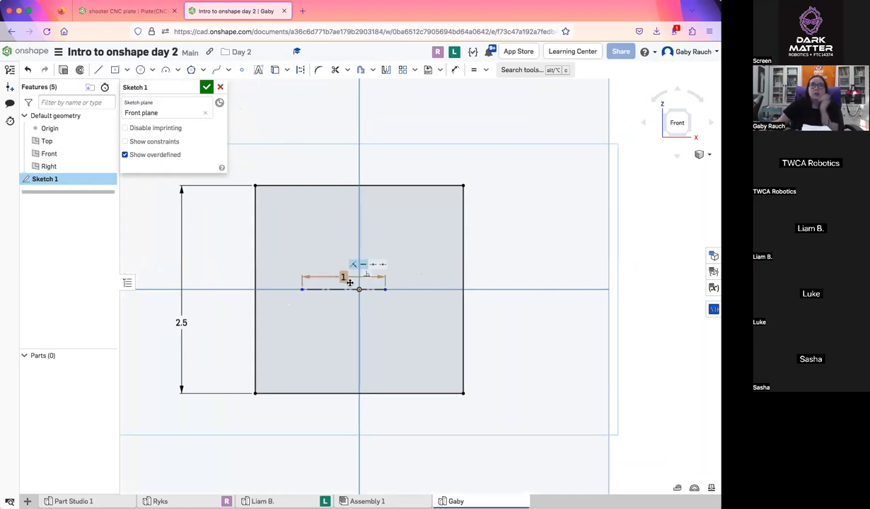
{"action": "left_click", "coordinate": [486, 70]}
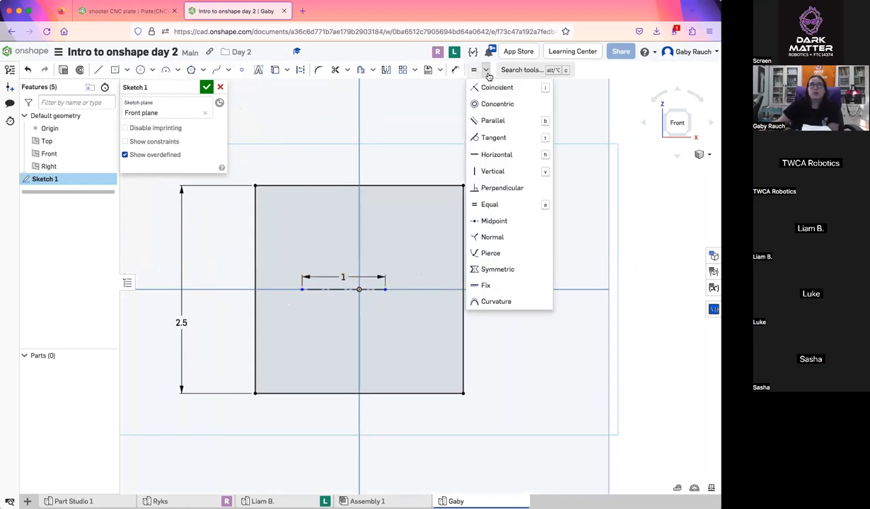
{"action": "left_click", "coordinate": [495, 221]}
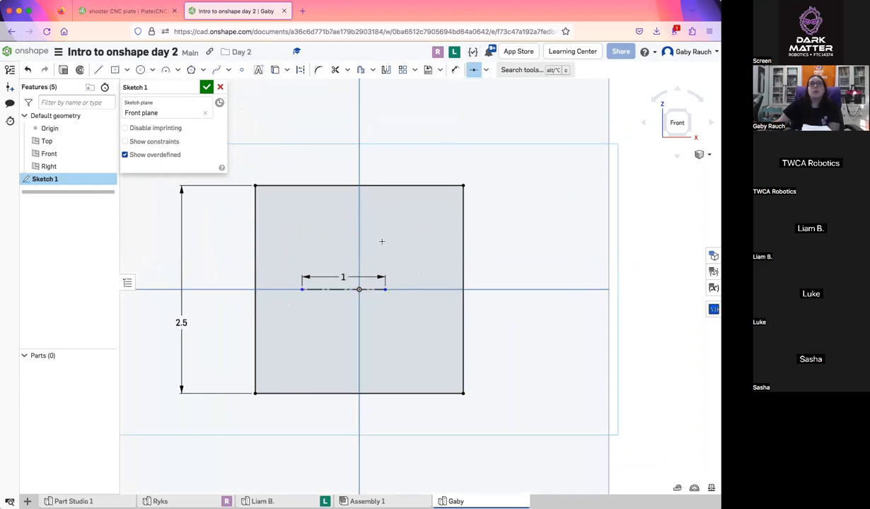
{"action": "left_click", "coordinate": [370, 289]}
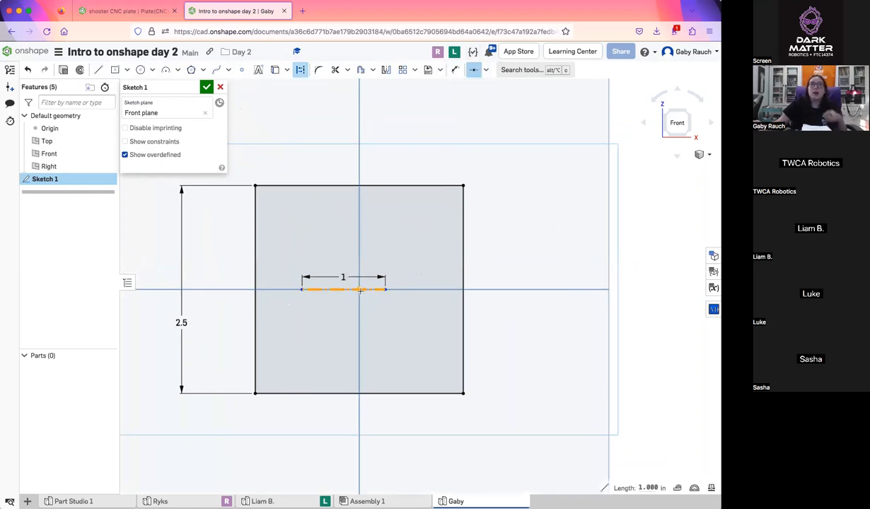
{"action": "left_click", "coordinate": [360, 289]}
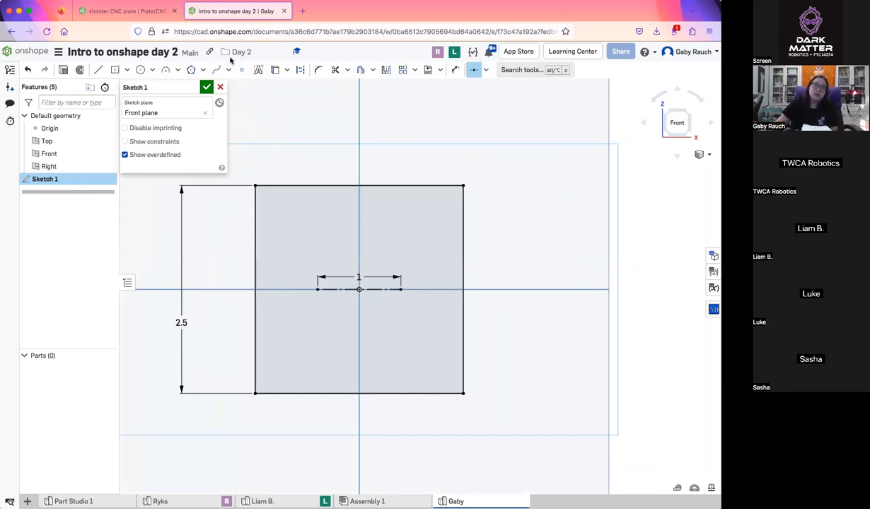
Draw a circle with a 0.5 in diameter centered on the left end of the construction line
{"action": "left_click", "coordinate": [141, 69]}
{"action": "left_click", "coordinate": [318, 288]}
{"action": "type", "text": "0.5"}
{"action": "key", "text": "Return"}
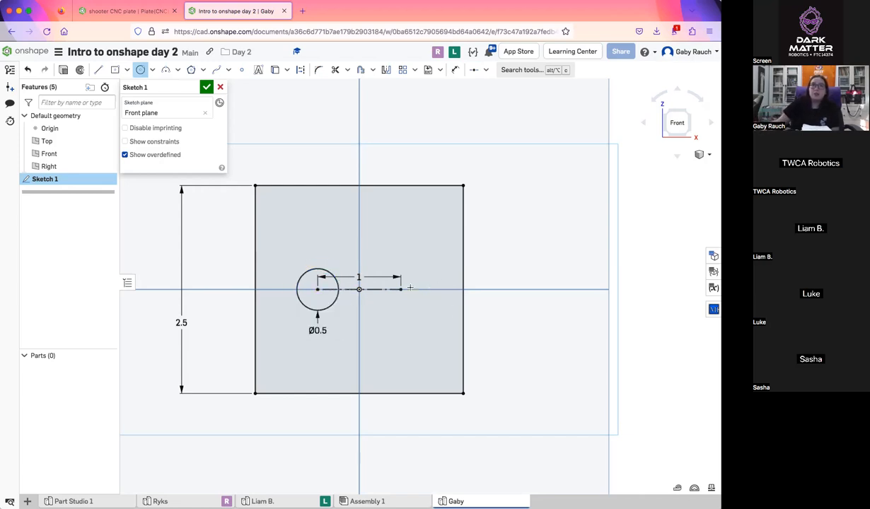
Draw a second circle on the construction line's right end and make it equal to the left circle
{"action": "left_click", "coordinate": [420, 268]}
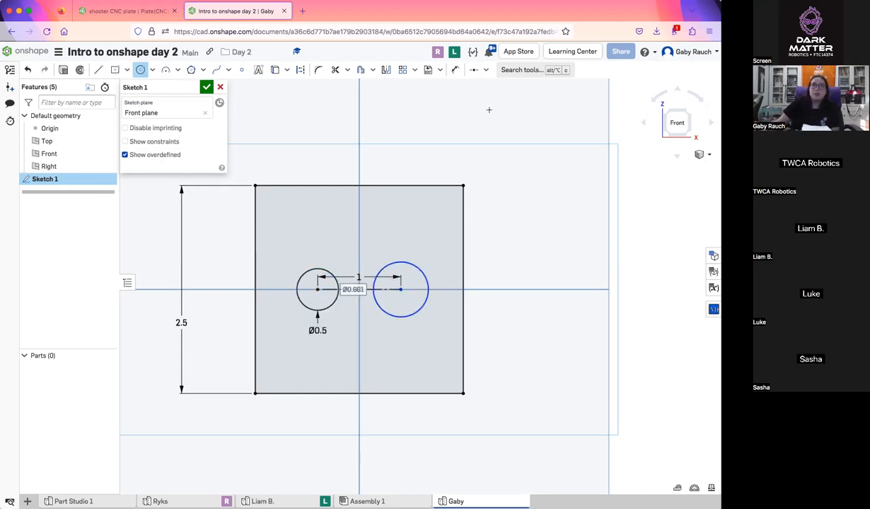
{"action": "left_click", "coordinate": [486, 69]}
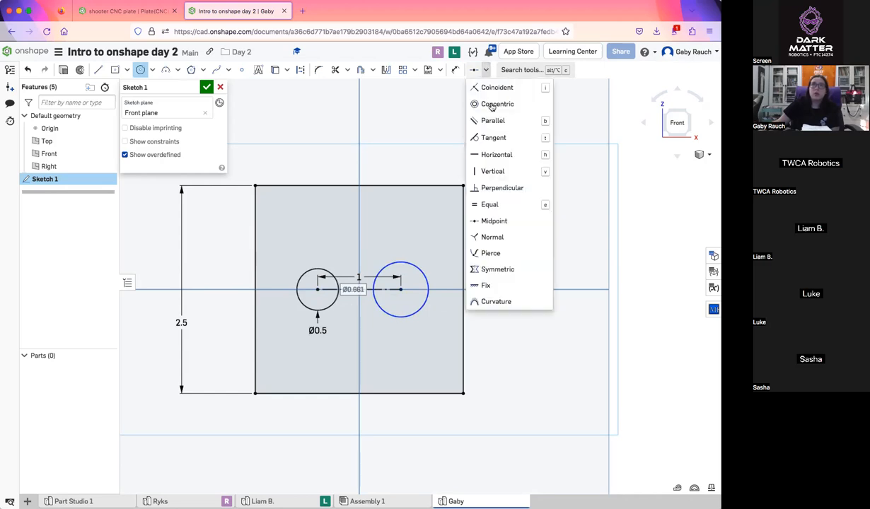
{"action": "left_click", "coordinate": [501, 204]}
{"action": "left_click", "coordinate": [412, 262]}
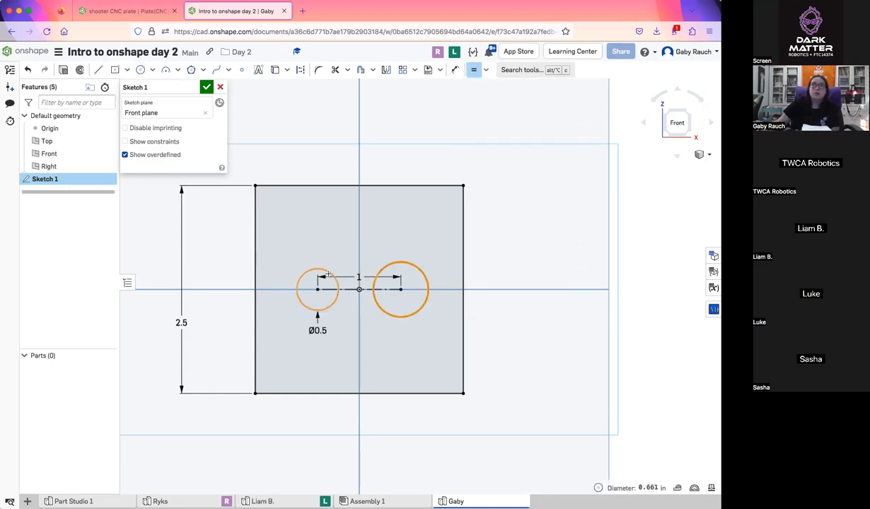
{"action": "left_click", "coordinate": [318, 269]}
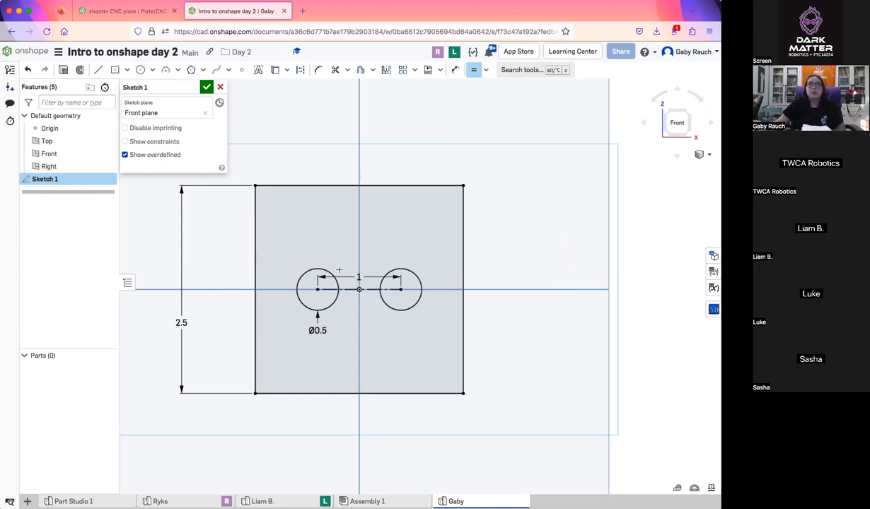
Draw a vertical line between the midpoints of the square's top and bottom edges, then finish the sketch
{"action": "left_click", "coordinate": [98, 70]}
{"action": "left_click", "coordinate": [359, 185]}
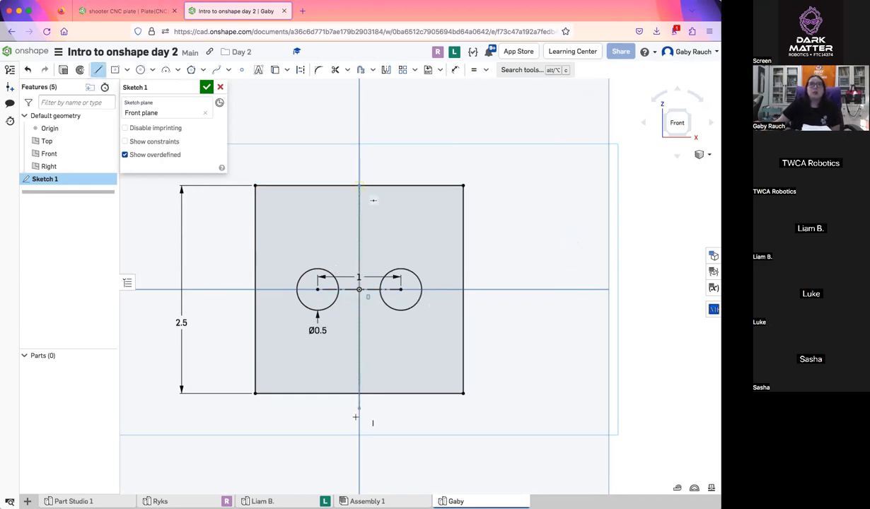
{"action": "left_click", "coordinate": [359, 393]}
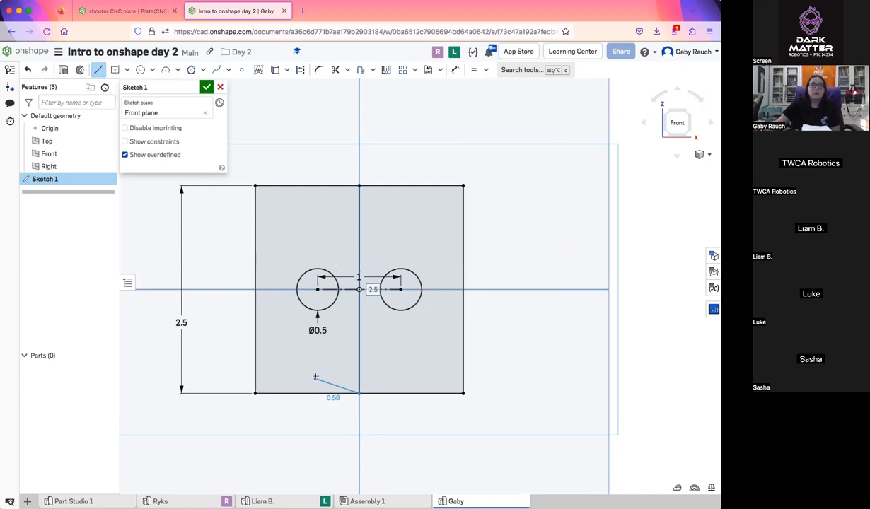
{"action": "key", "text": "Escape"}
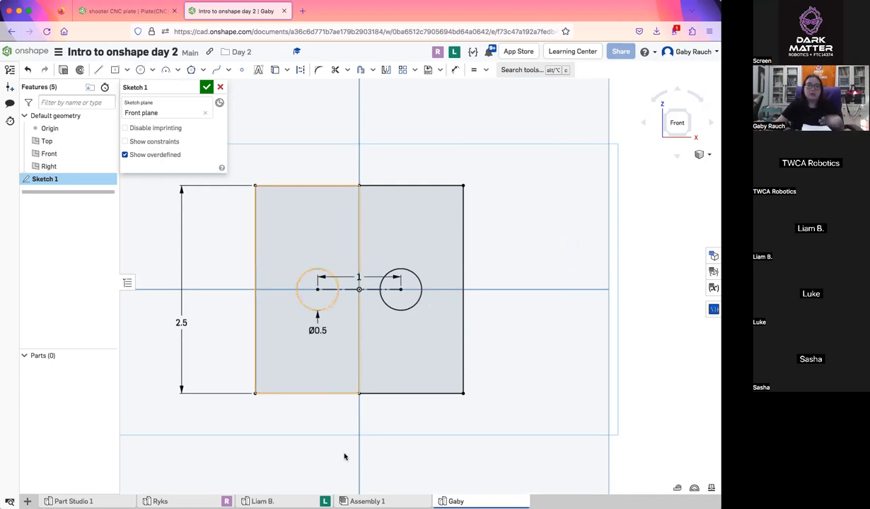
{"action": "mouse_move", "coordinate": [316, 499]}
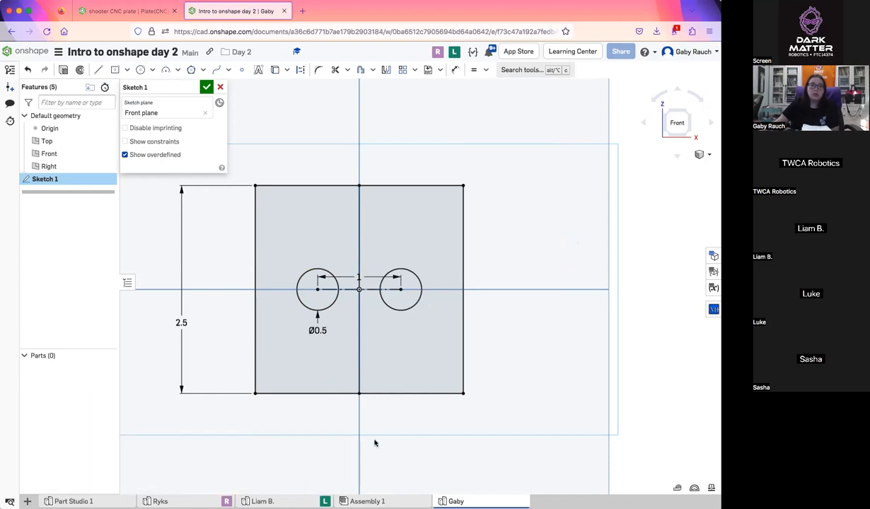
{"action": "left_click", "coordinate": [205, 87]}
Extrude the left half of the square around its hole together with the right circle as new parts, 1.5 in deep
{"action": "scroll", "coordinate": [435, 265], "scroll_direction": "down", "scroll_amount": 1}
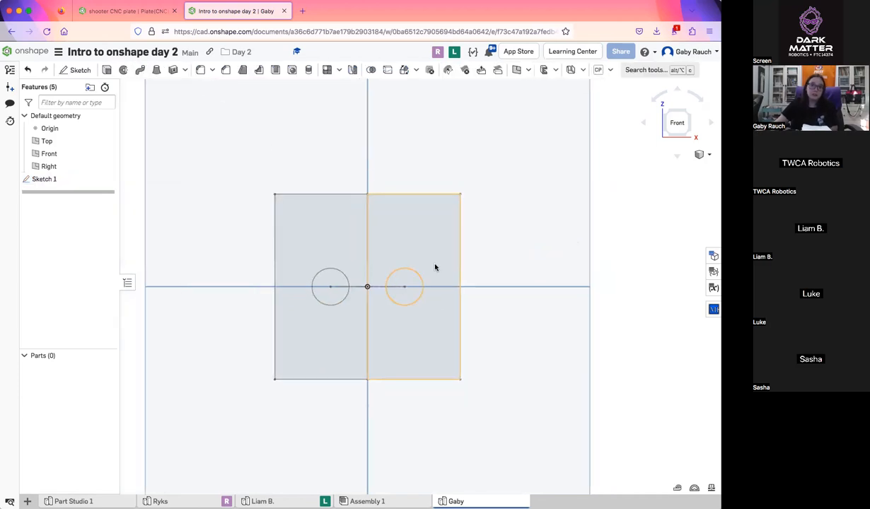
{"action": "middle_click_drag", "start_coordinate": [434, 265], "coordinate": [409, 265]}
{"action": "scroll", "coordinate": [408, 265], "scroll_direction": "up", "scroll_amount": 1}
{"action": "mouse_move", "coordinate": [409, 265]}
{"action": "right_mouse_down"}
{"action": "mouse_move", "coordinate": [409, 222]}
{"action": "mouse_move", "coordinate": [408, 240]}
{"action": "right_mouse_up"}
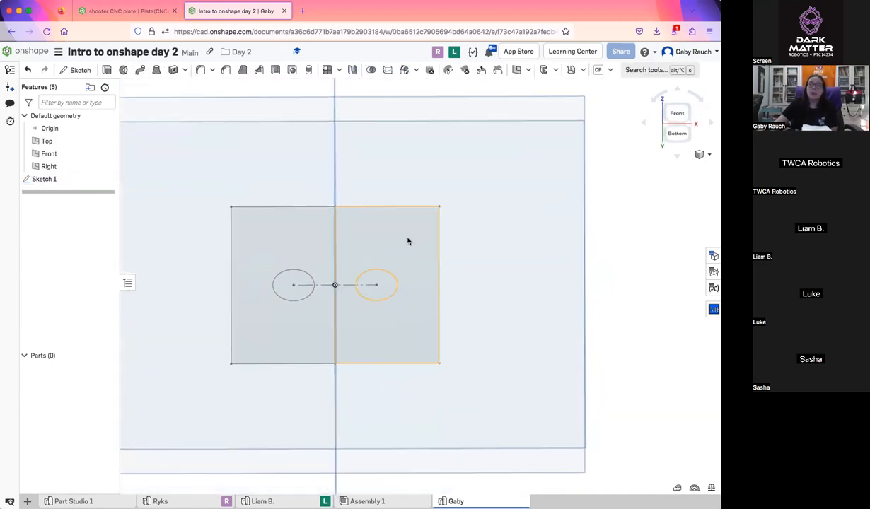
{"action": "left_click", "coordinate": [680, 110]}
{"action": "scroll", "coordinate": [452, 301], "scroll_direction": "up", "scroll_amount": 3}
{"action": "left_click", "coordinate": [263, 304]}
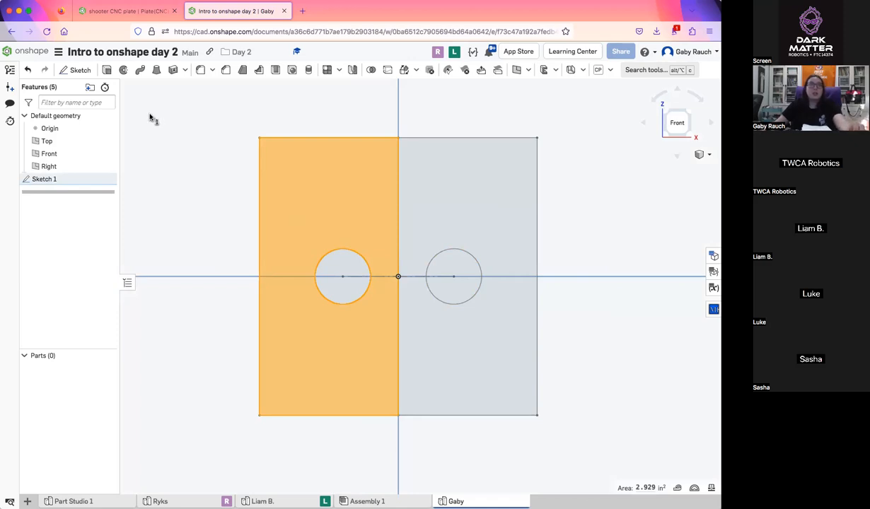
{"action": "left_click", "coordinate": [105, 69]}
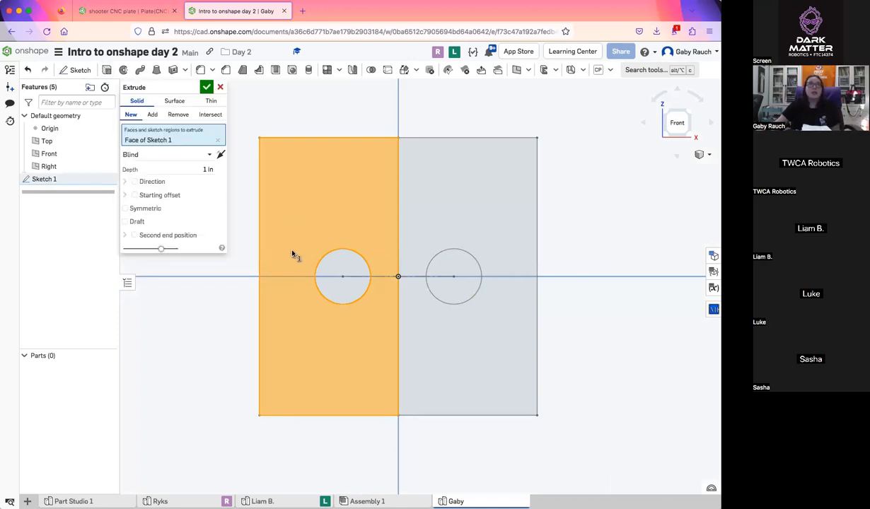
{"action": "left_click", "coordinate": [462, 264]}
{"action": "mouse_move", "coordinate": [494, 331]}
{"action": "right_mouse_down"}
{"action": "mouse_move", "coordinate": [498, 278]}
{"action": "mouse_move", "coordinate": [480, 331]}
{"action": "right_mouse_up"}
{"action": "left_click", "coordinate": [200, 182]}
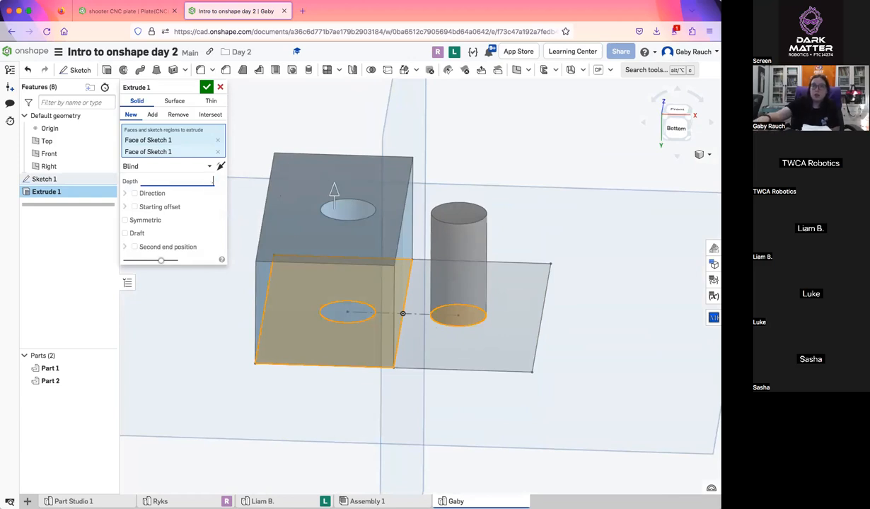
{"action": "type", "text": "1.5"}
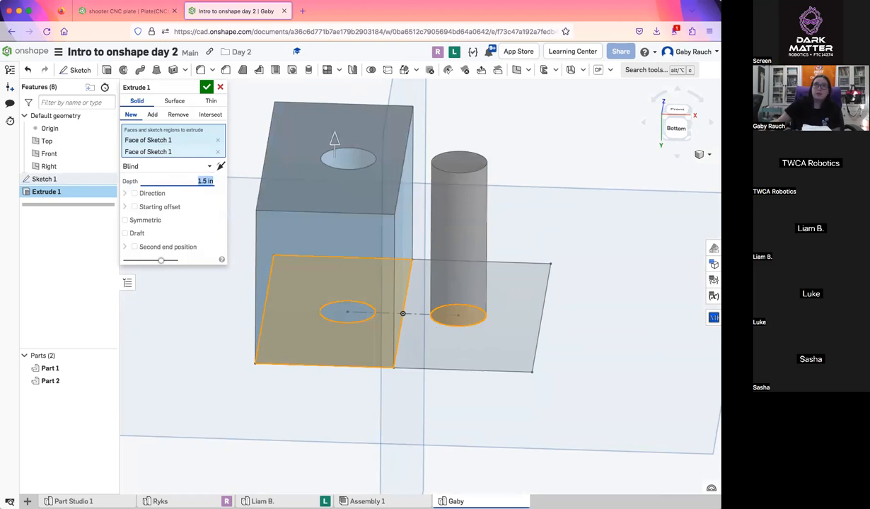
{"action": "left_click", "coordinate": [205, 87]}
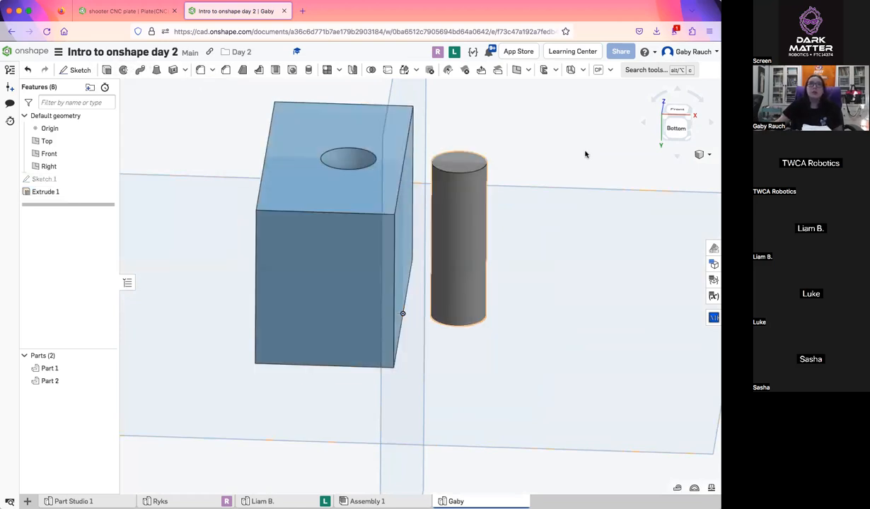
Show Sketch 1 and extrude only the right half region around the circle as a new part, 1 in deep, excluding the left circle
{"action": "left_click", "coordinate": [677, 109]}
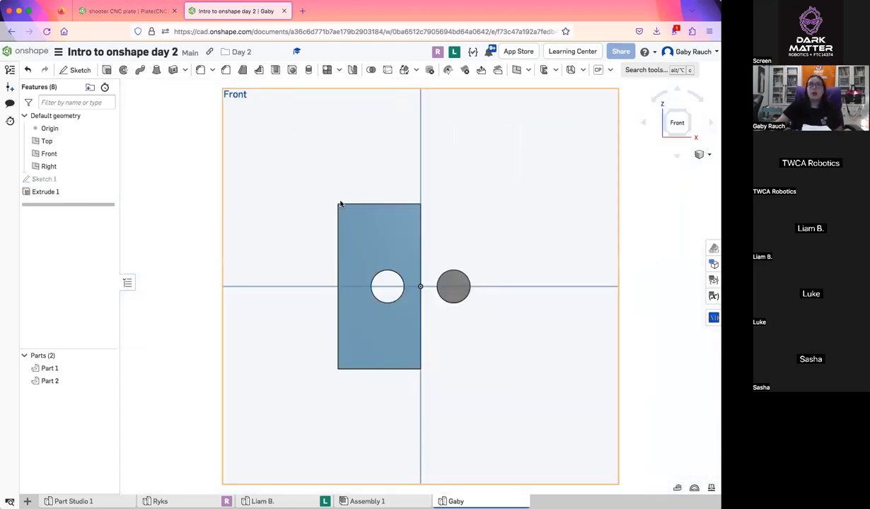
{"action": "left_click", "coordinate": [106, 180]}
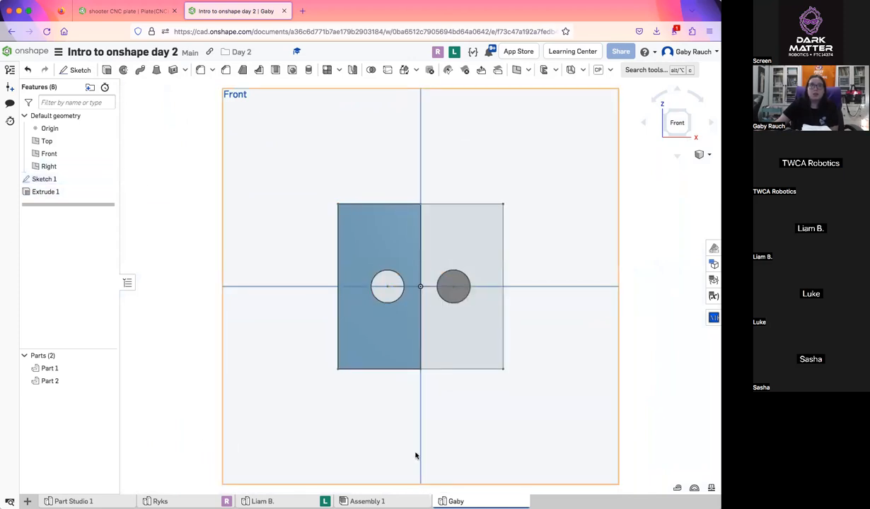
{"action": "scroll", "coordinate": [424, 446], "scroll_direction": "up", "scroll_amount": 5}
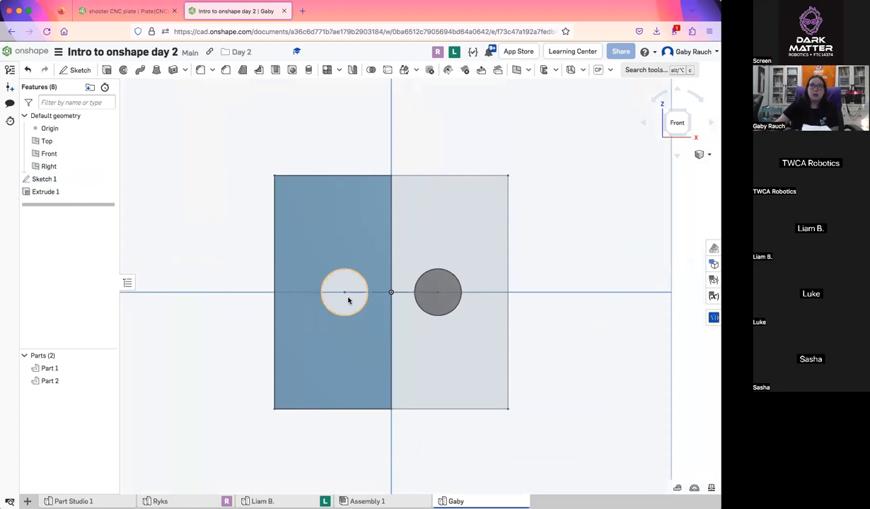
{"action": "left_click", "coordinate": [352, 302]}
{"action": "left_click", "coordinate": [505, 396]}
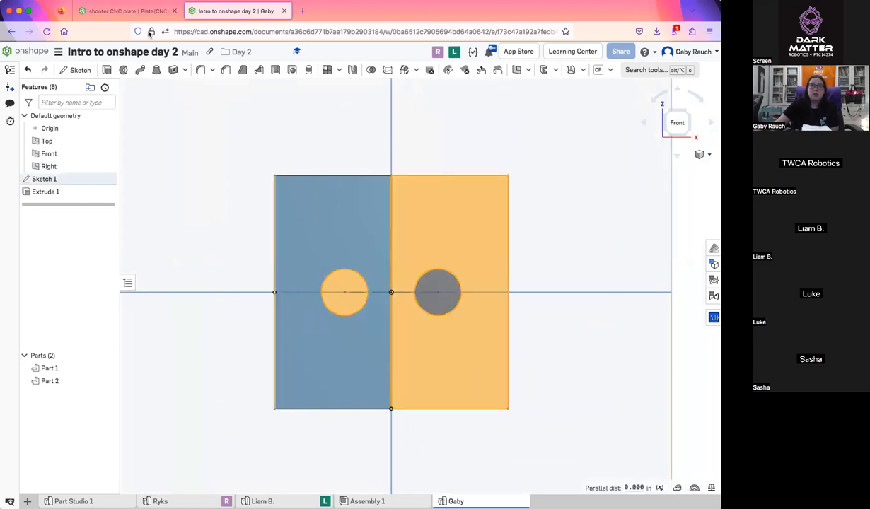
{"action": "left_click", "coordinate": [104, 72]}
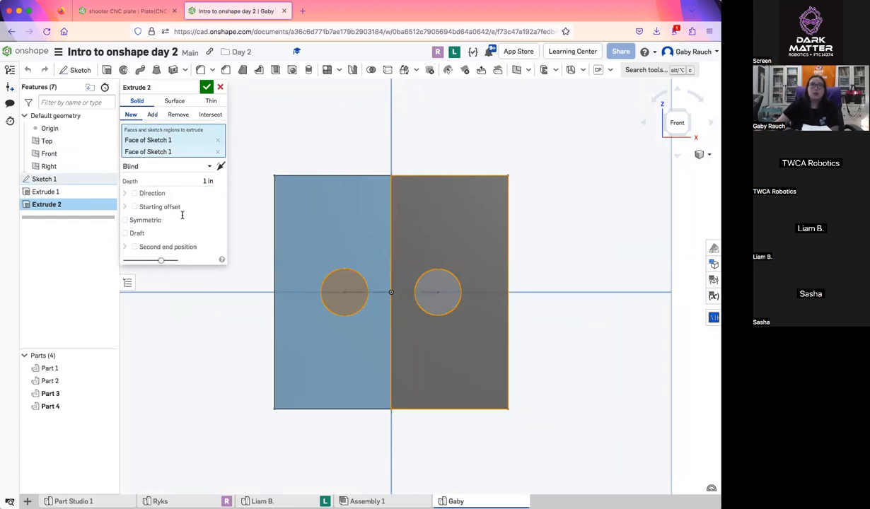
{"action": "right_click_drag", "start_coordinate": [246, 268], "coordinate": [230, 227]}
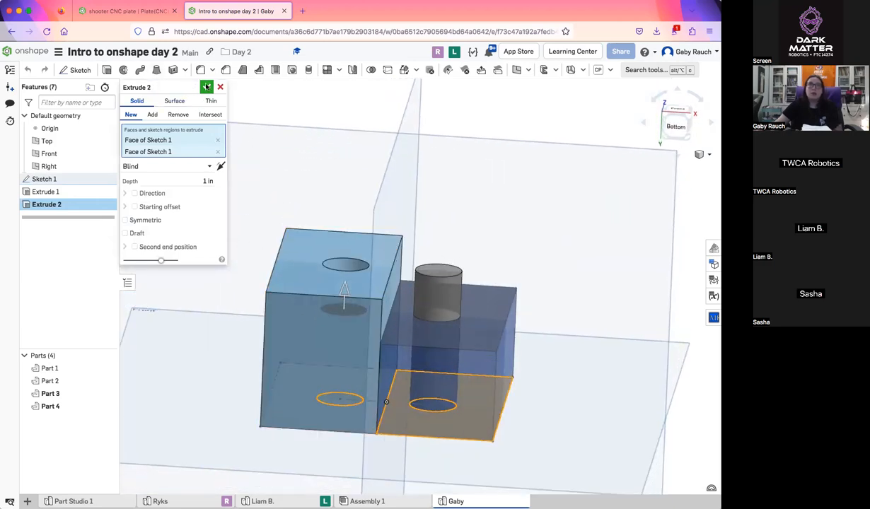
{"action": "mouse_move", "coordinate": [298, 181]}
{"action": "right_mouse_down"}
{"action": "mouse_move", "coordinate": [301, 233]}
{"action": "mouse_move", "coordinate": [355, 272]}
{"action": "mouse_move", "coordinate": [362, 230]}
{"action": "mouse_move", "coordinate": [366, 273]}
{"action": "mouse_move", "coordinate": [485, 362]}
{"action": "mouse_move", "coordinate": [470, 338]}
{"action": "mouse_move", "coordinate": [491, 350]}
{"action": "right_mouse_up"}
{"action": "left_click", "coordinate": [357, 282]}
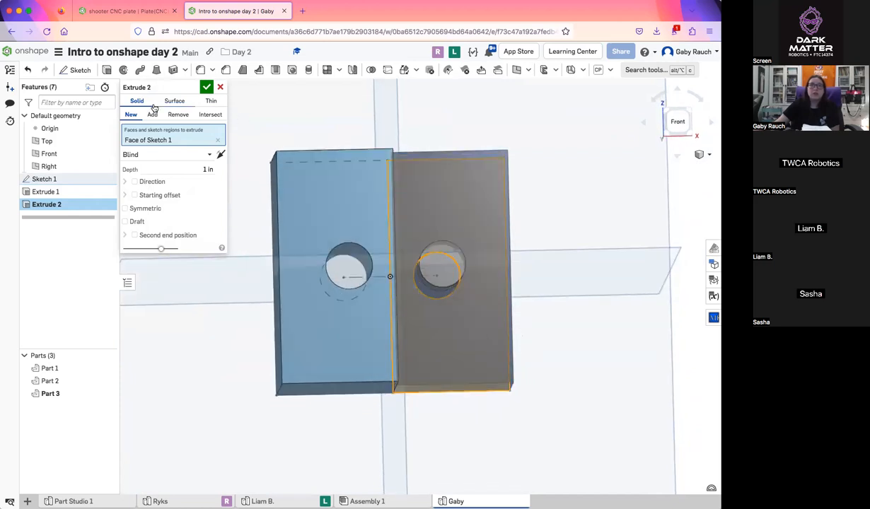
{"action": "left_click", "coordinate": [207, 86]}
Start a sketch on the cylinder's free end face and draw a centered rectangle about 0.12 in tall, extending past both sides of the cylinder
{"action": "right_click_drag", "start_coordinate": [545, 365], "coordinate": [527, 353]}
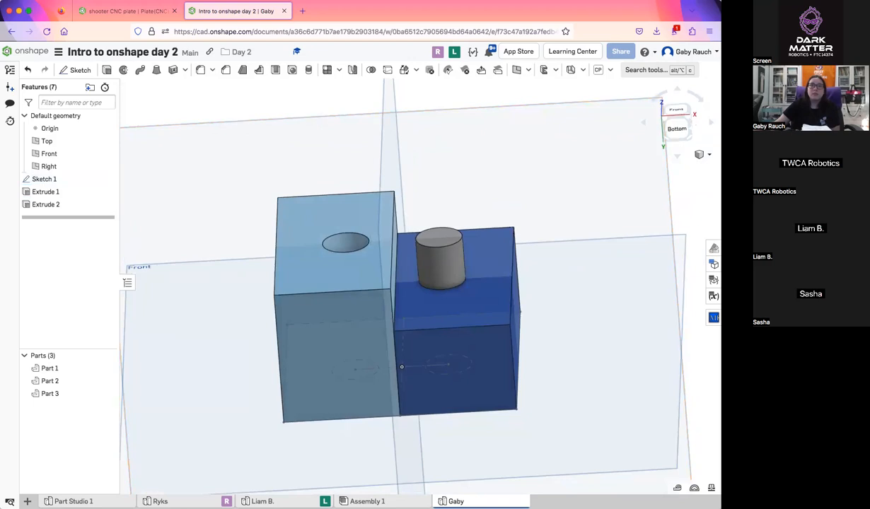
{"action": "left_click", "coordinate": [676, 110]}
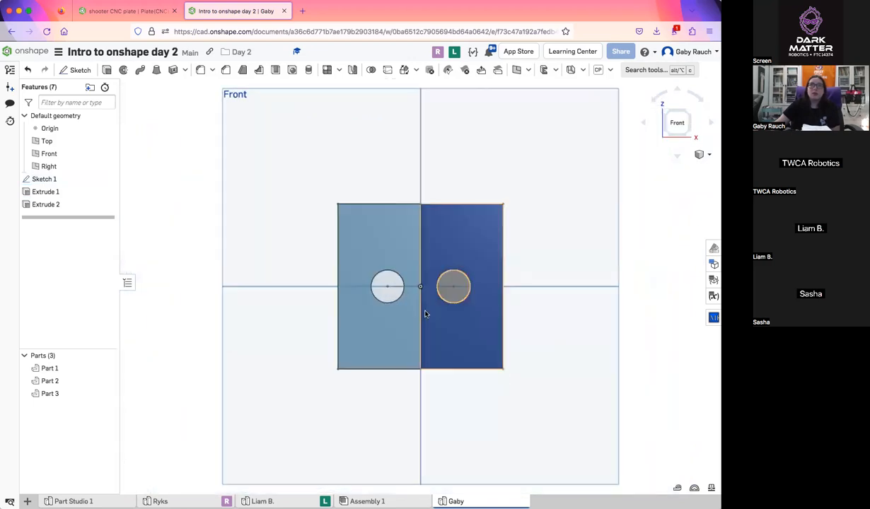
{"action": "scroll", "coordinate": [386, 322], "scroll_direction": "up", "scroll_amount": 2}
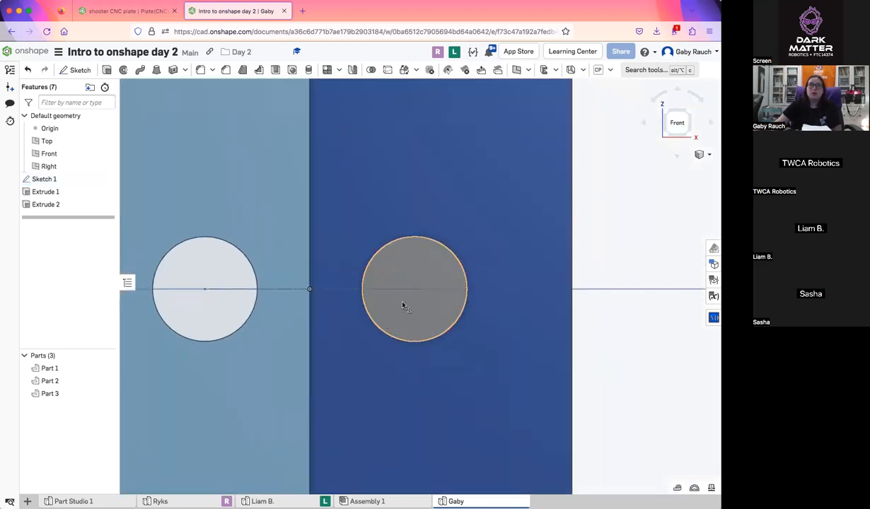
{"action": "left_click", "coordinate": [401, 304]}
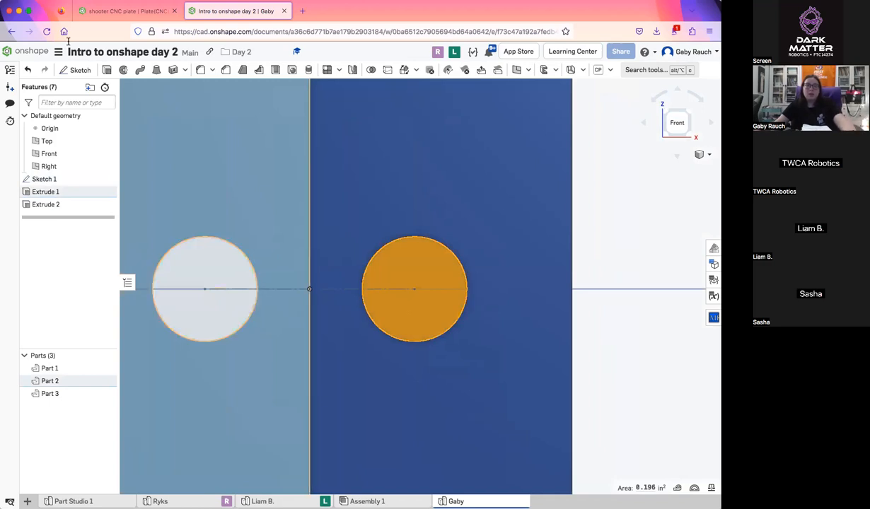
{"action": "left_click", "coordinate": [79, 70]}
{"action": "right_click_drag", "start_coordinate": [459, 346], "coordinate": [612, 370]}
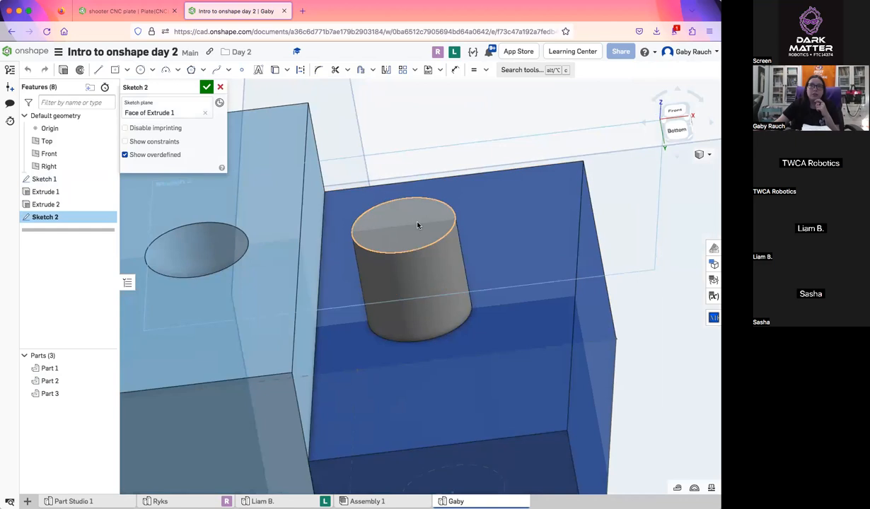
{"action": "left_click", "coordinate": [670, 112]}
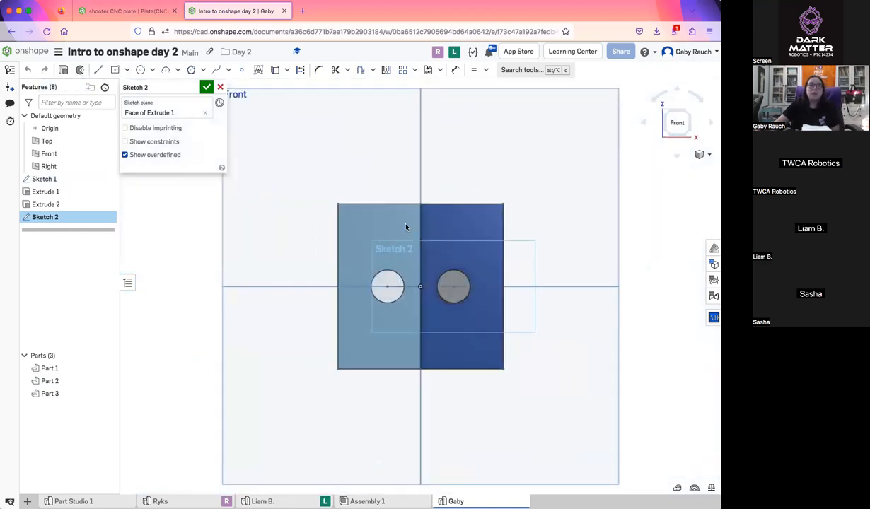
{"action": "scroll", "coordinate": [466, 292], "scroll_direction": "up", "scroll_amount": 6}
{"action": "left_click", "coordinate": [115, 70]}
{"action": "left_click", "coordinate": [423, 283]}
{"action": "left_click", "coordinate": [503, 271]}
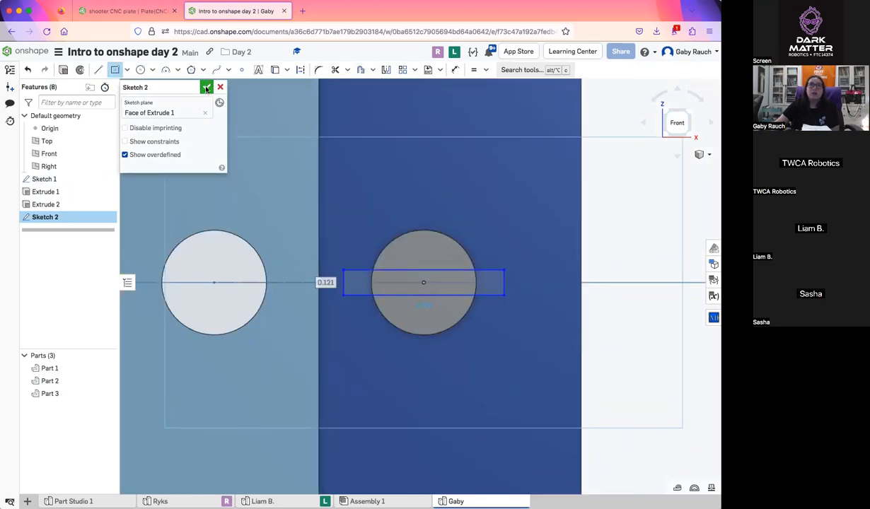
Finish the rectangle sketch and extrude its three regions 0.125 in along the cylinder toward the block, adding to the pin
{"action": "left_click", "coordinate": [206, 88]}
{"action": "left_click", "coordinate": [387, 290]}
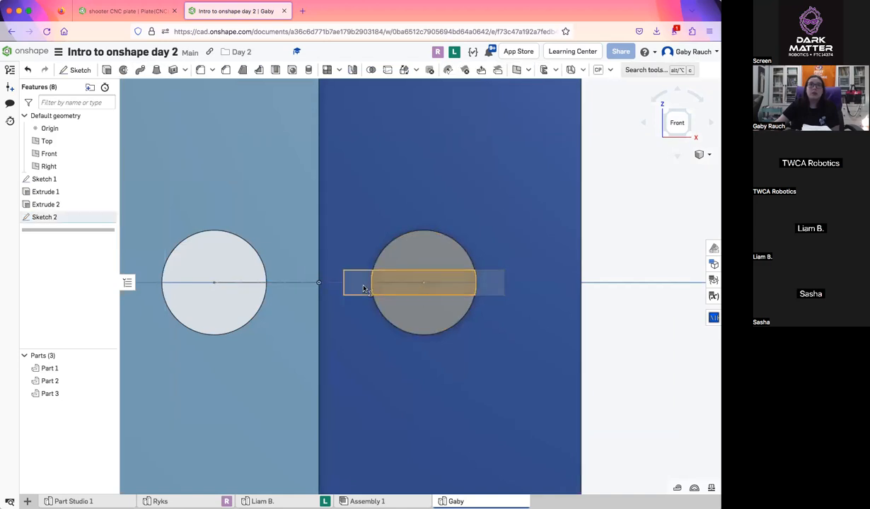
{"action": "left_click", "coordinate": [361, 291]}
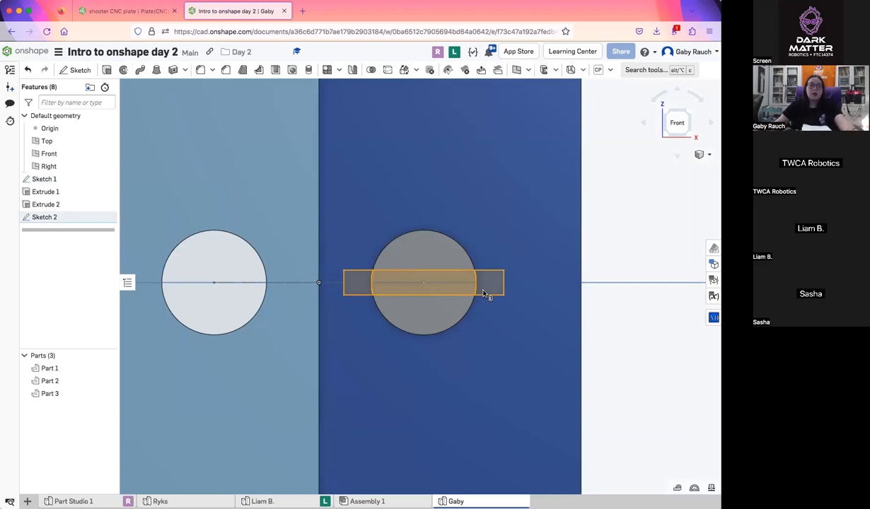
{"action": "key", "text": "shift+e"}
{"action": "right_click_drag", "start_coordinate": [484, 325], "coordinate": [477, 275]}
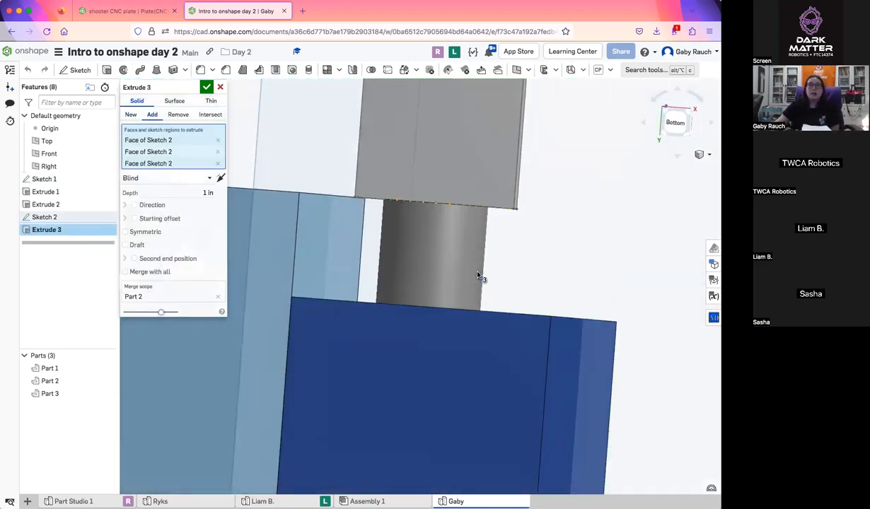
{"action": "left_click", "coordinate": [221, 177]}
{"action": "left_click", "coordinate": [195, 193]}
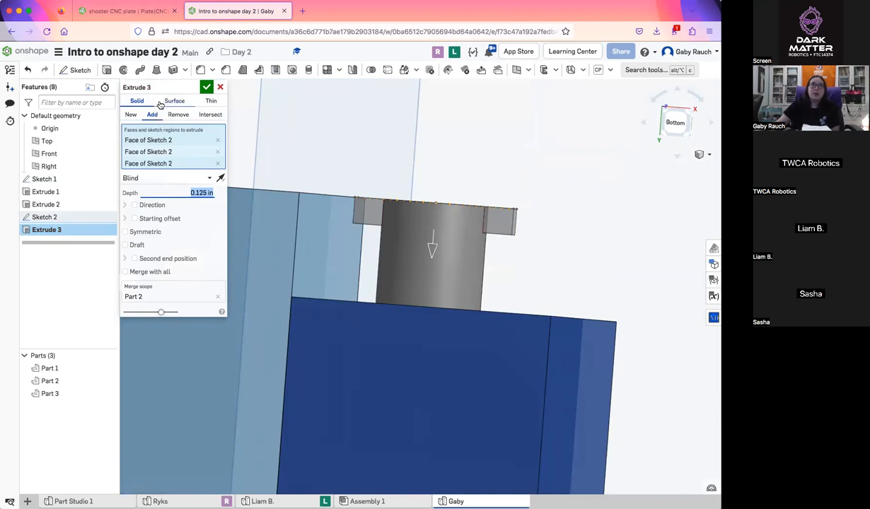
{"action": "right_click_drag", "start_coordinate": [420, 256], "coordinate": [443, 264]}
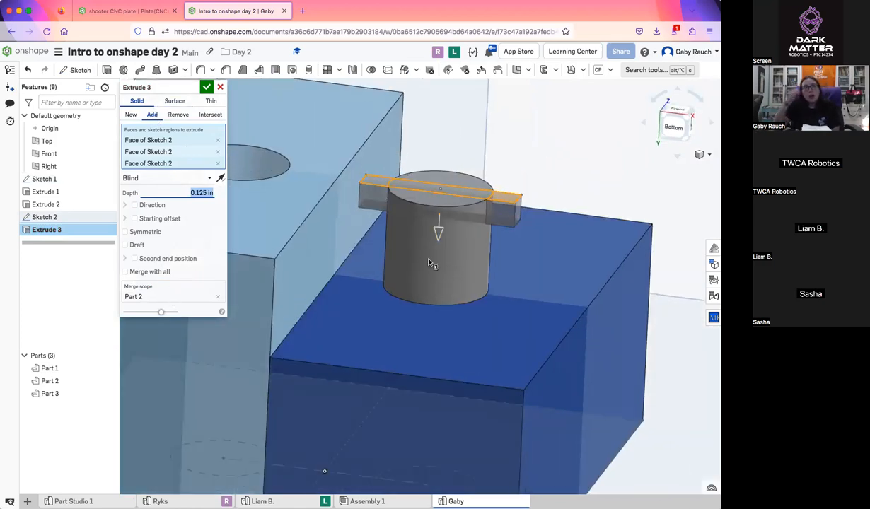
Clear the extrude's merge scope, reselect the cylindrical pin as the part to merge with, and accept the feature
{"action": "left_click", "coordinate": [217, 296]}
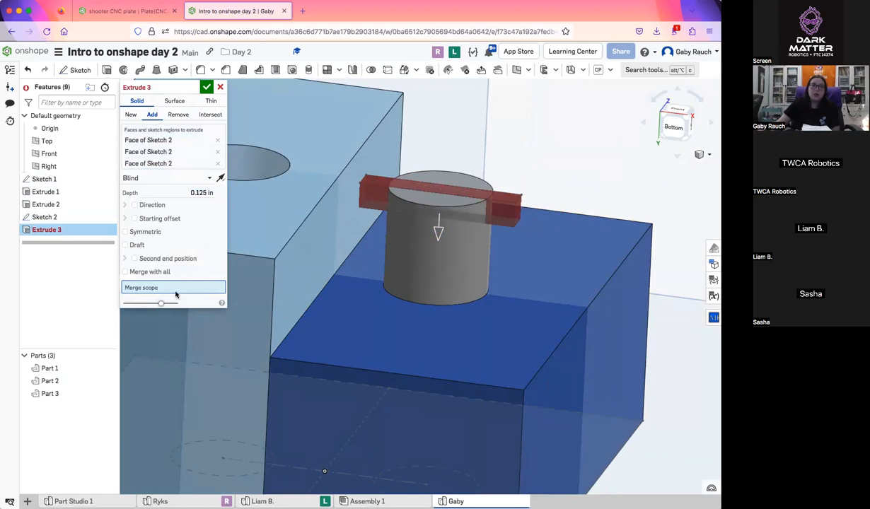
{"action": "left_click", "coordinate": [449, 273]}
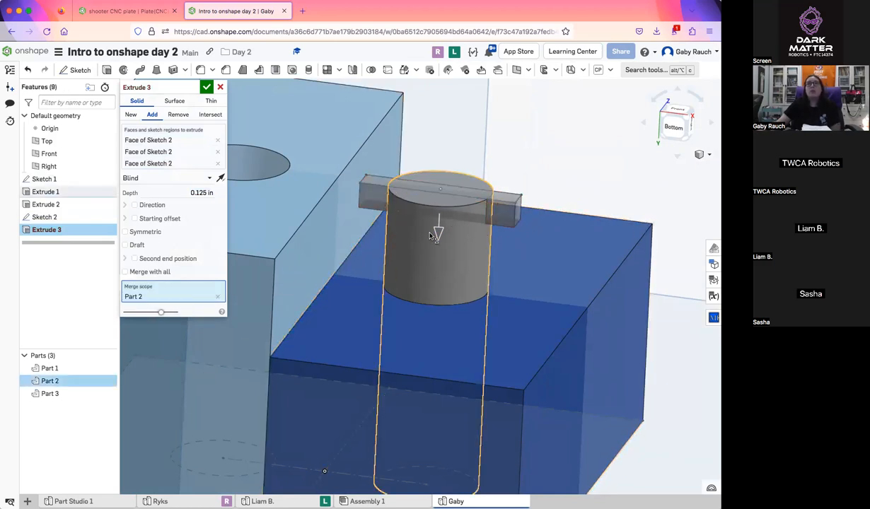
{"action": "left_click", "coordinate": [206, 86]}
{"action": "scroll", "coordinate": [362, 206], "scroll_direction": "down", "scroll_amount": 2}
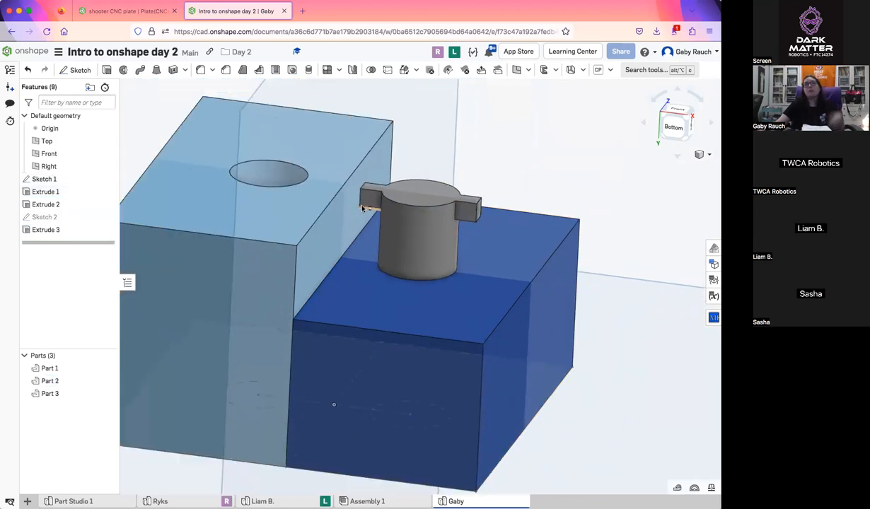
{"action": "right_click_drag", "start_coordinate": [350, 202], "coordinate": [434, 204]}
{"action": "mouse_move", "coordinate": [408, 220]}
{"action": "right_mouse_down"}
{"action": "mouse_move", "coordinate": [413, 244]}
{"action": "mouse_move", "coordinate": [402, 229]}
{"action": "right_mouse_up"}
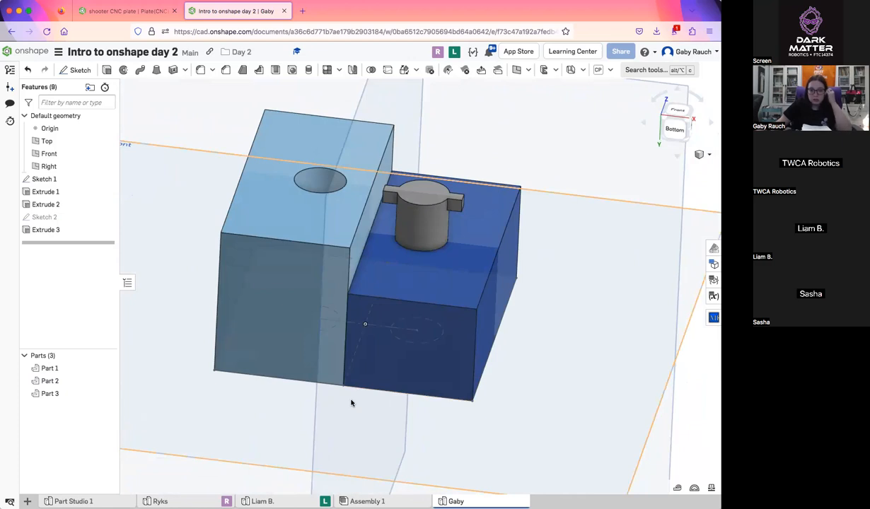
Examine the two students' part studios for their sketch progress and return to the instructor's part studio
{"action": "left_click", "coordinate": [280, 494]}
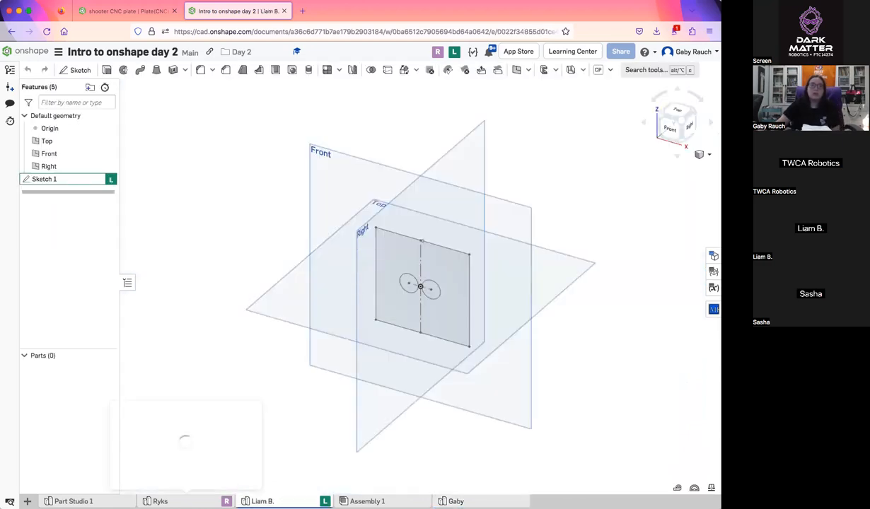
{"action": "left_click", "coordinate": [157, 501]}
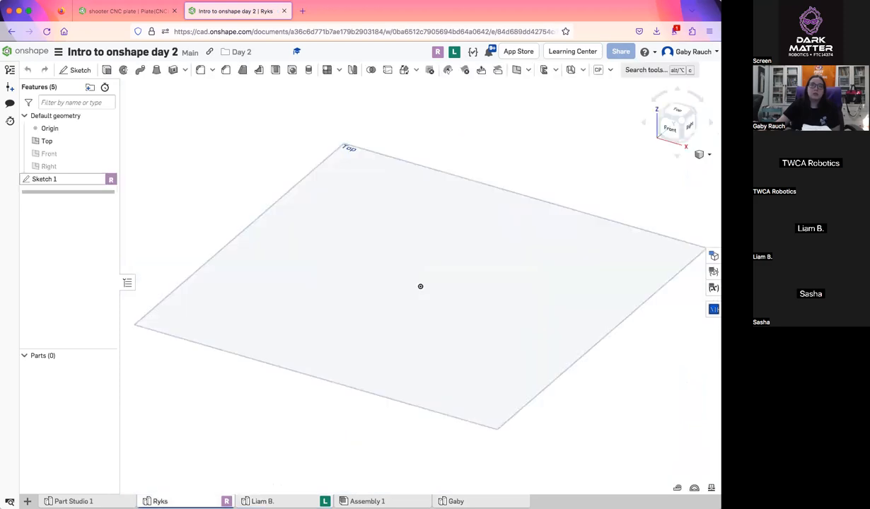
{"action": "left_click", "coordinate": [456, 502]}
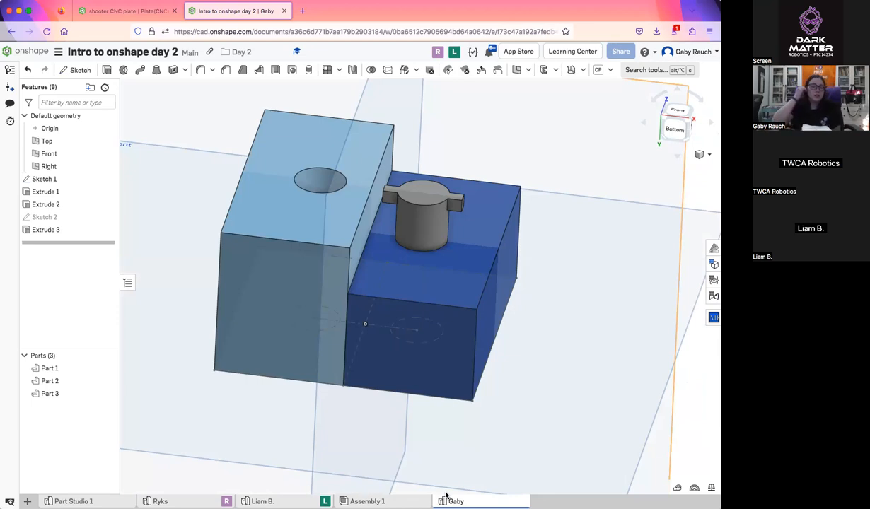
{"action": "left_click", "coordinate": [275, 500]}
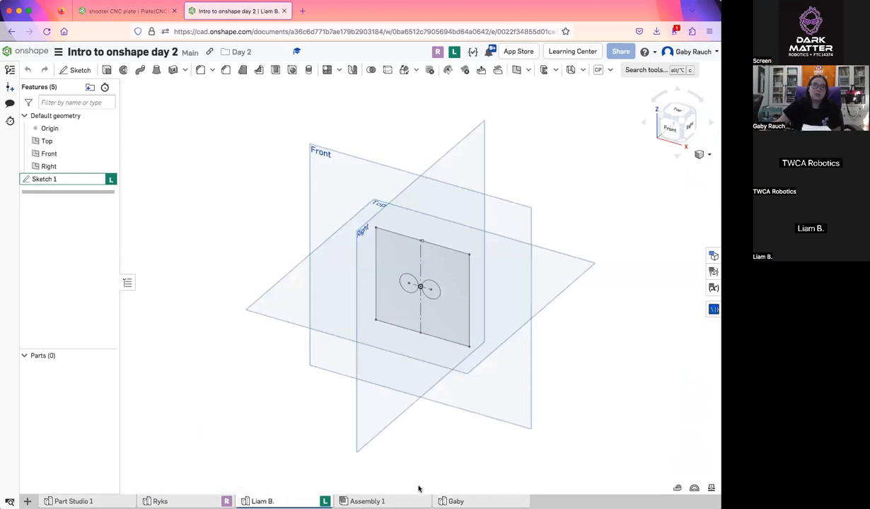
{"action": "left_click", "coordinate": [456, 501]}
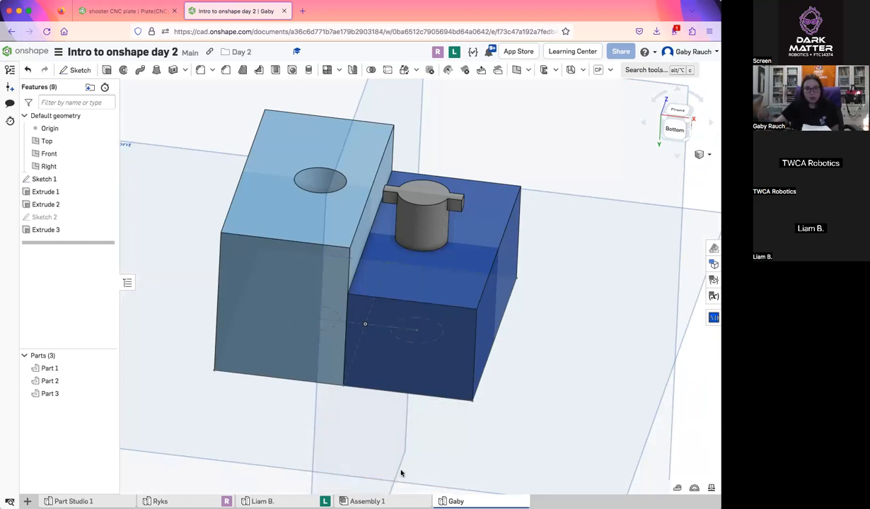
Open Sketch 1 for editing and move the circle spacing dimension above the circles and the diameter label below the left circle
{"action": "scroll", "coordinate": [515, 391], "scroll_direction": "down", "scroll_amount": 3}
{"action": "right_click_drag", "start_coordinate": [514, 391], "coordinate": [566, 394]}
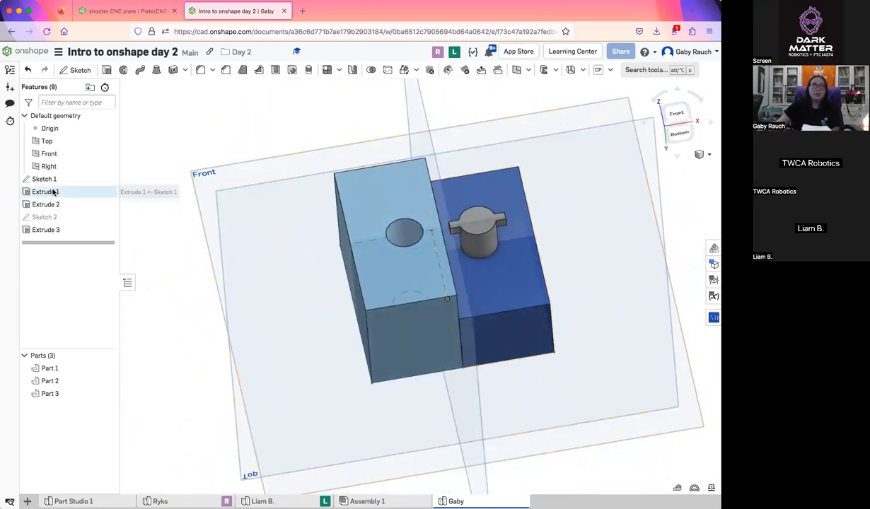
{"action": "double_click", "coordinate": [51, 179]}
{"action": "left_click", "coordinate": [675, 110]}
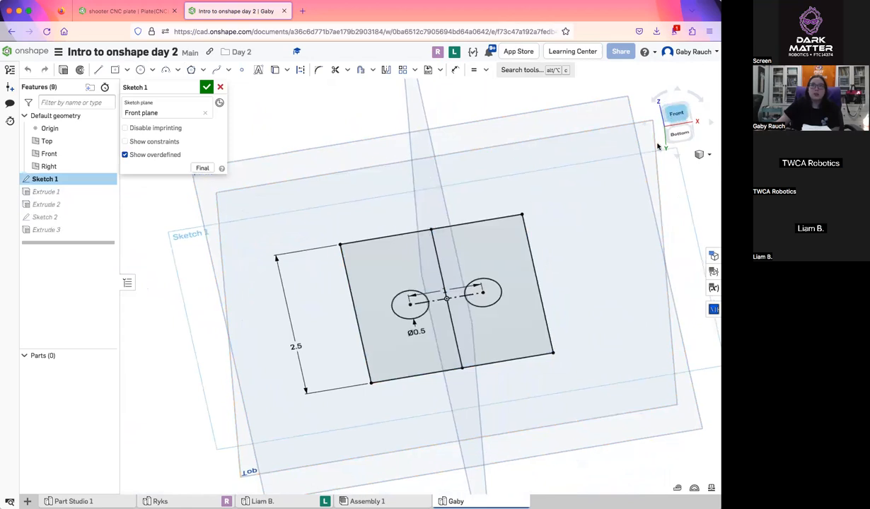
{"action": "left_click_drag", "start_coordinate": [423, 276], "coordinate": [442, 246]}
{"action": "left_click_drag", "start_coordinate": [376, 336], "coordinate": [342, 322]}
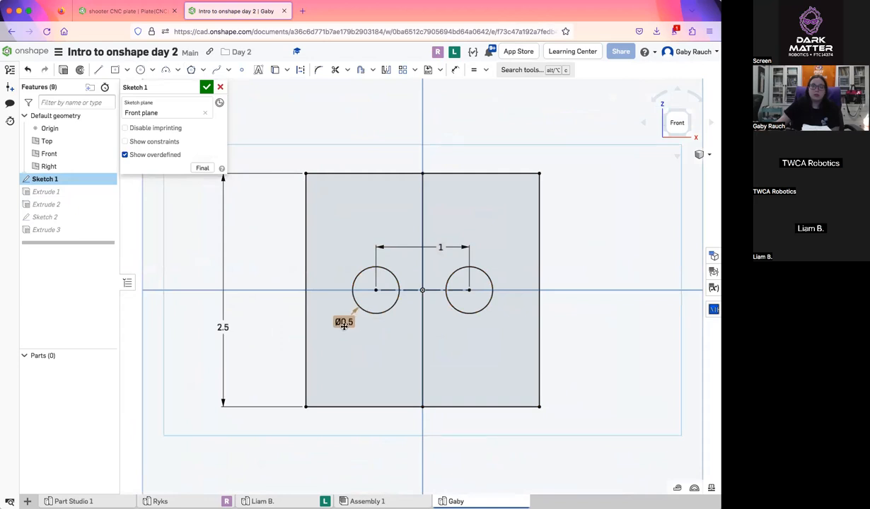
Examine both students' sketches through their live views and return to the instructor's part studio
{"action": "mouse_move", "coordinate": [280, 499]}
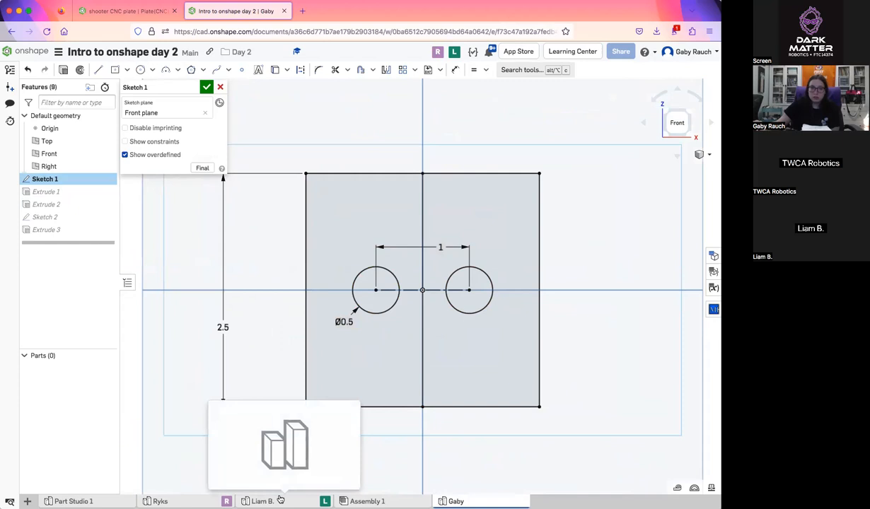
{"action": "left_click", "coordinate": [280, 500]}
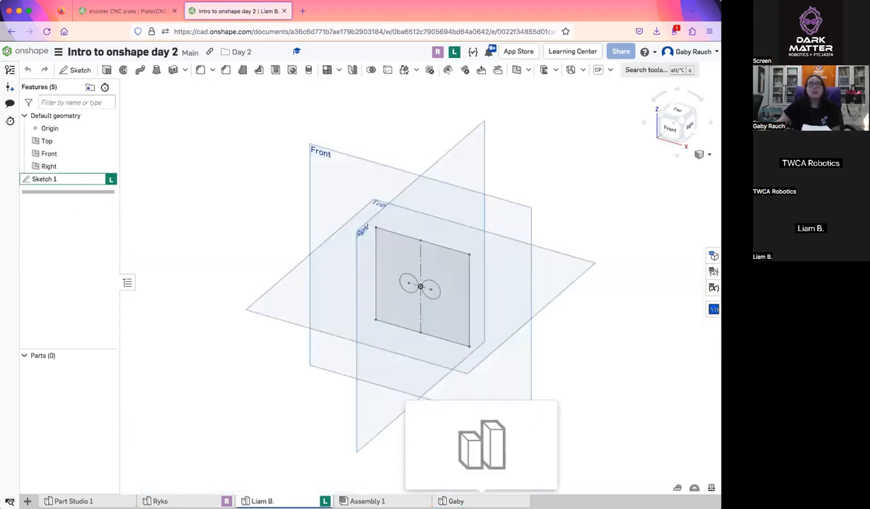
{"action": "left_click", "coordinate": [481, 501]}
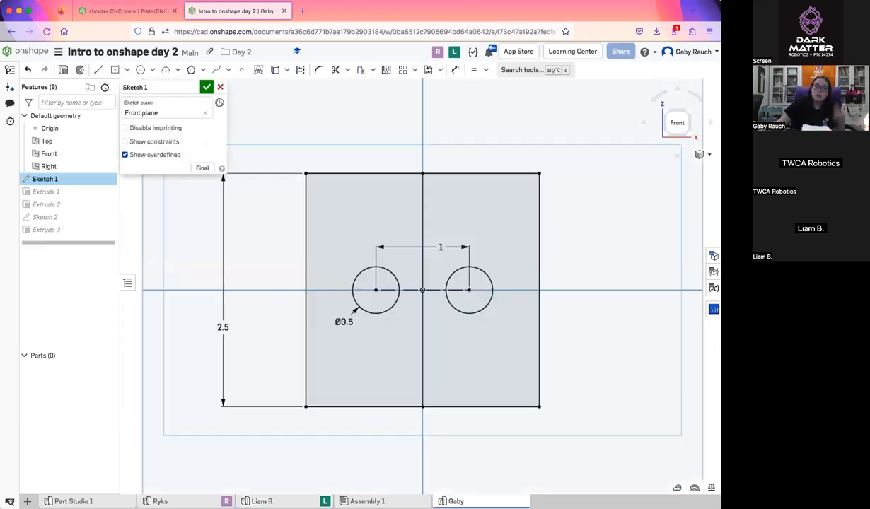
{"action": "left_click", "coordinate": [452, 54]}
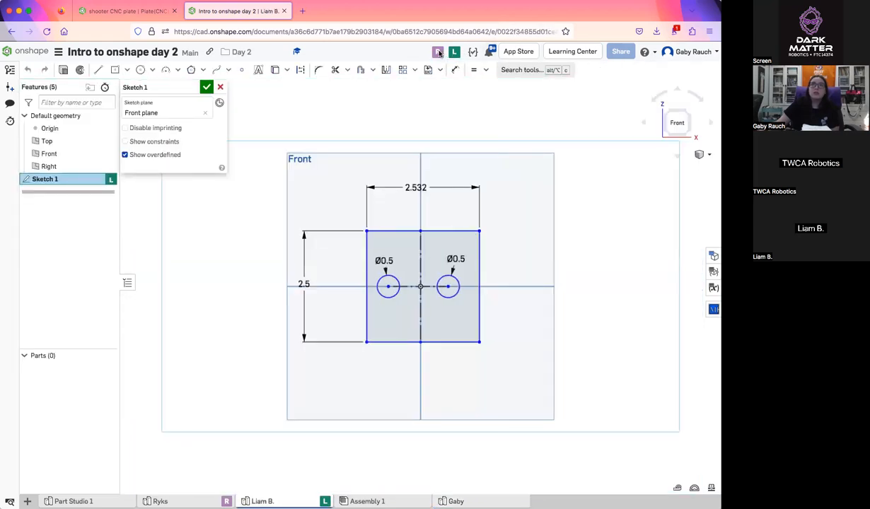
{"action": "left_click", "coordinate": [438, 52]}
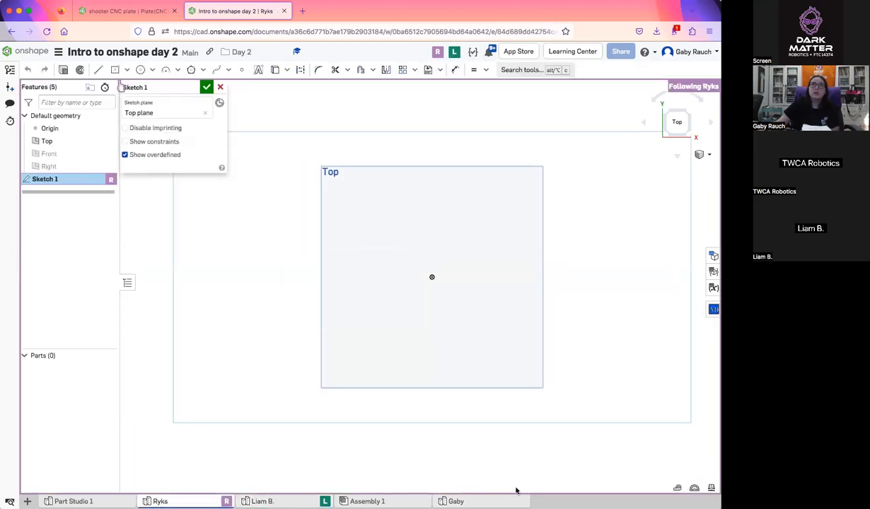
{"action": "left_click", "coordinate": [487, 501]}
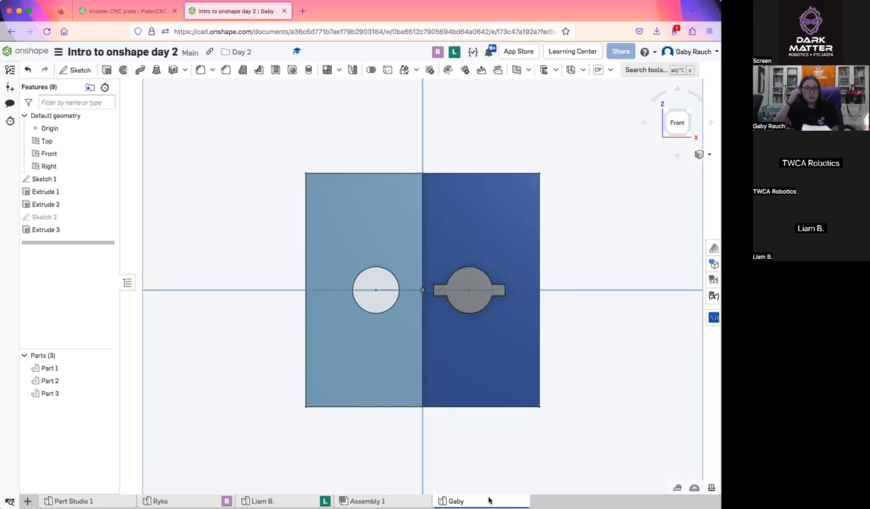
{"action": "left_click", "coordinate": [263, 501]}
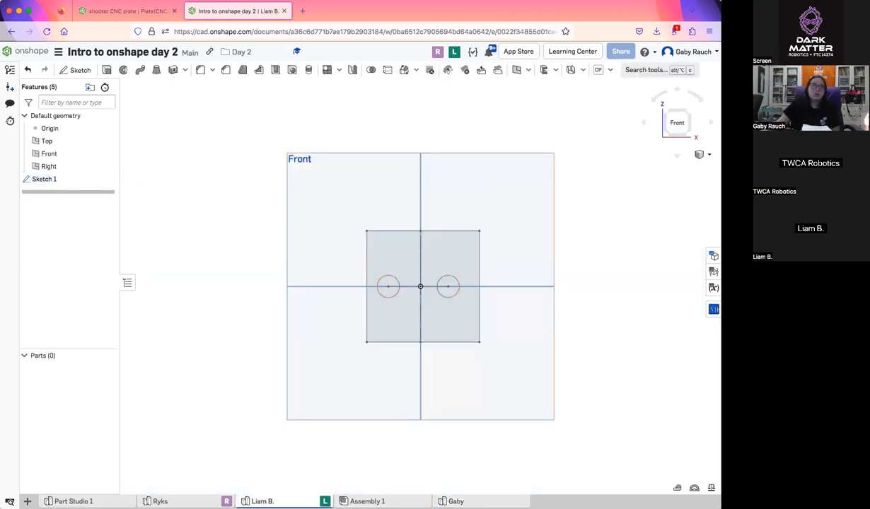
{"action": "left_click", "coordinate": [466, 500]}
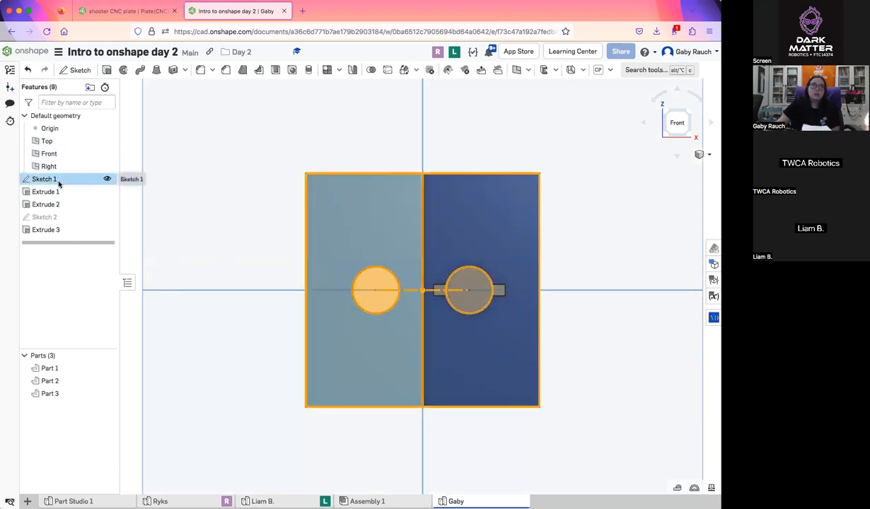
Reopen Sketch 1 and delete the spacing dimension between the two circle centers
{"action": "double_click", "coordinate": [44, 179]}
{"action": "scroll", "coordinate": [442, 256], "scroll_direction": "up", "scroll_amount": 5}
{"action": "left_click_drag", "start_coordinate": [423, 239], "coordinate": [416, 243]}
{"action": "left_click", "coordinate": [417, 243]}
{"action": "key", "text": "Delete"}
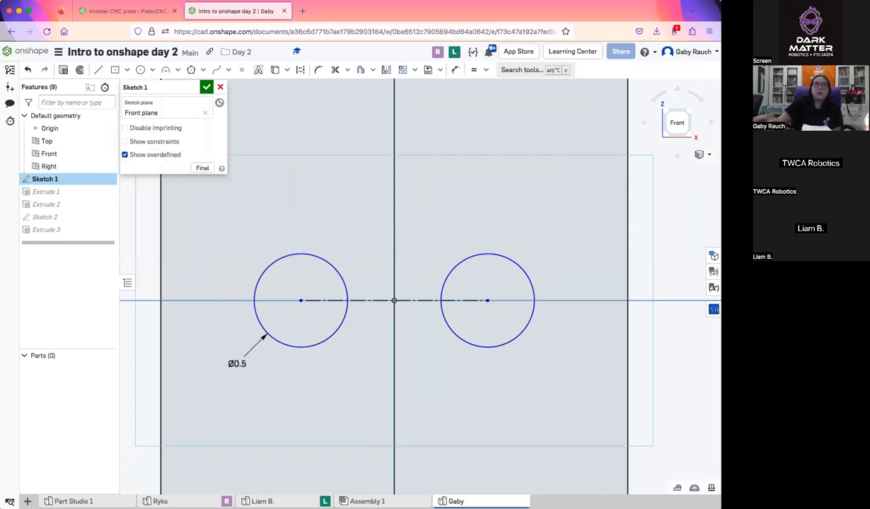
Dimension the construction line between the circle centers to 1 in, placing the dimension above the circles
{"action": "left_click", "coordinate": [457, 74]}
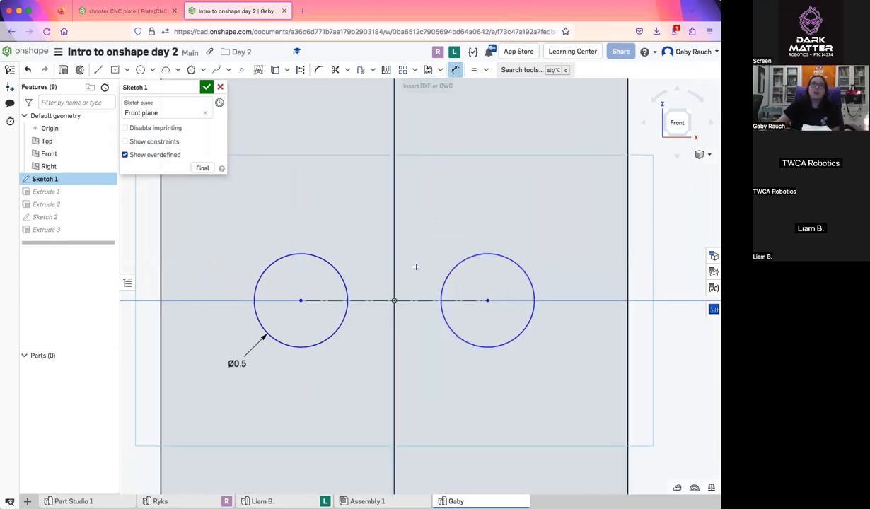
{"action": "left_click", "coordinate": [407, 300]}
{"action": "left_click", "coordinate": [403, 191]}
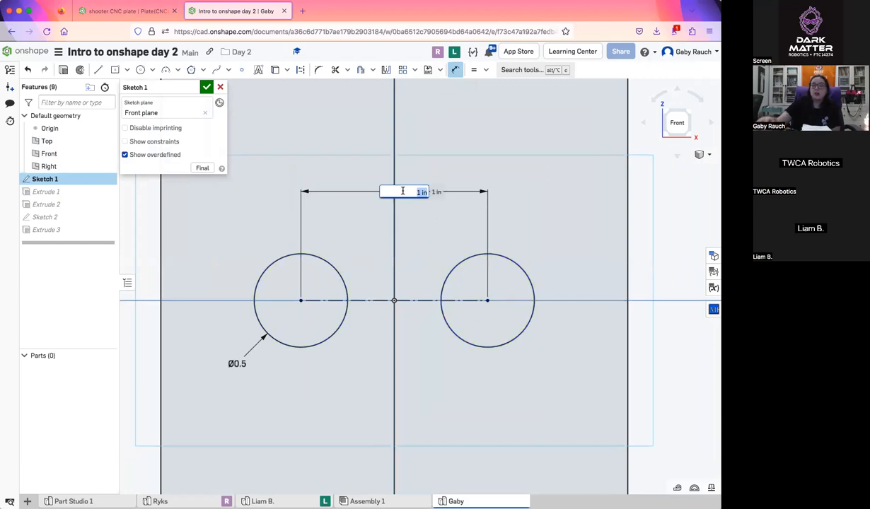
{"action": "key", "text": "Return"}
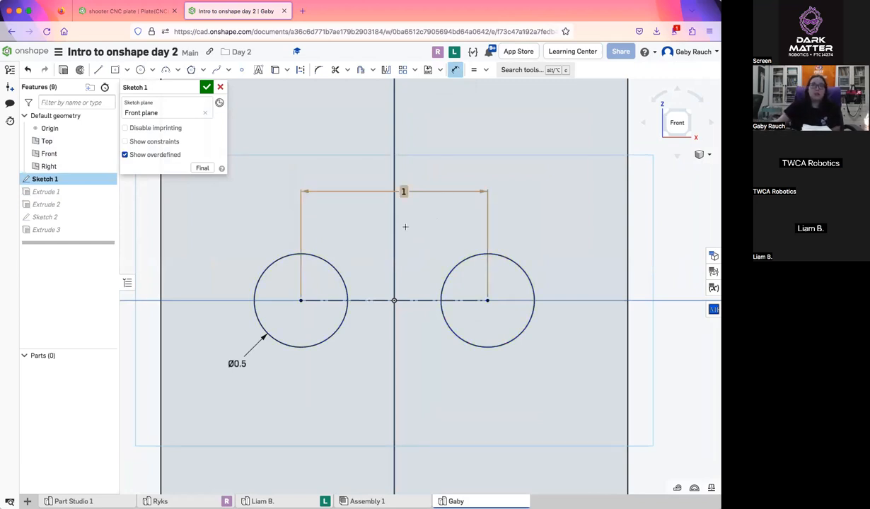
{"action": "scroll", "coordinate": [417, 249], "scroll_direction": "down", "scroll_amount": 5}
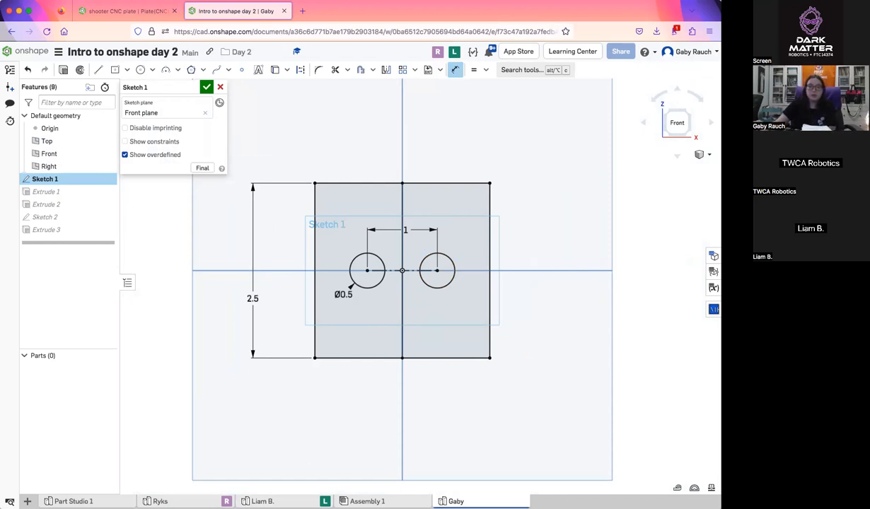
Follow the student's live view to check their circle spacing and return to the instructor's sketch
{"action": "left_click", "coordinate": [285, 501]}
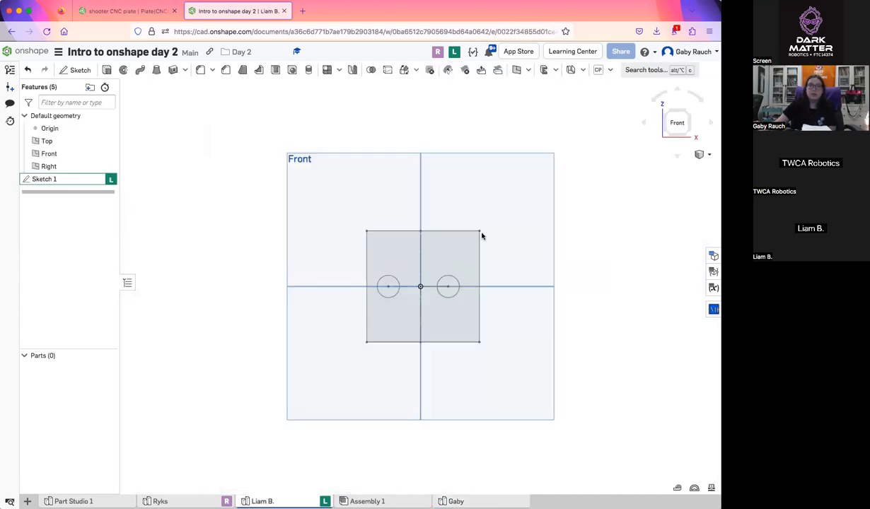
{"action": "left_click", "coordinate": [455, 52]}
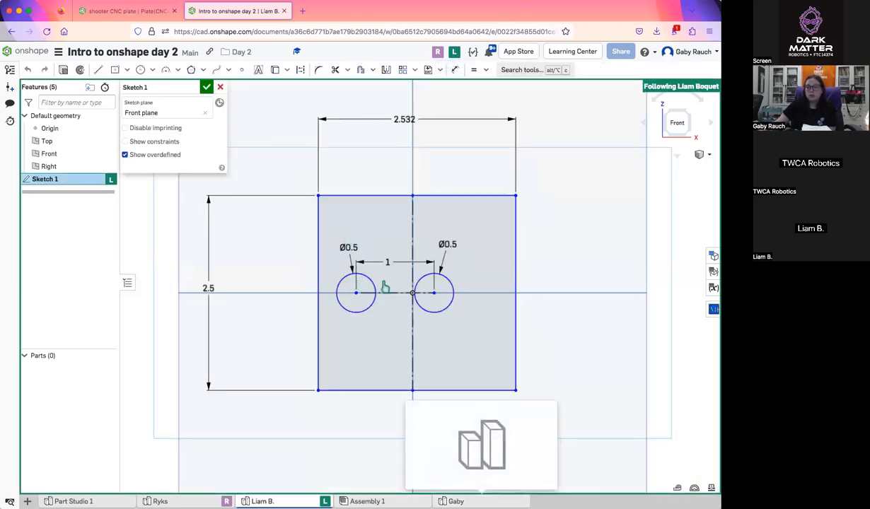
{"action": "left_click", "coordinate": [455, 501]}
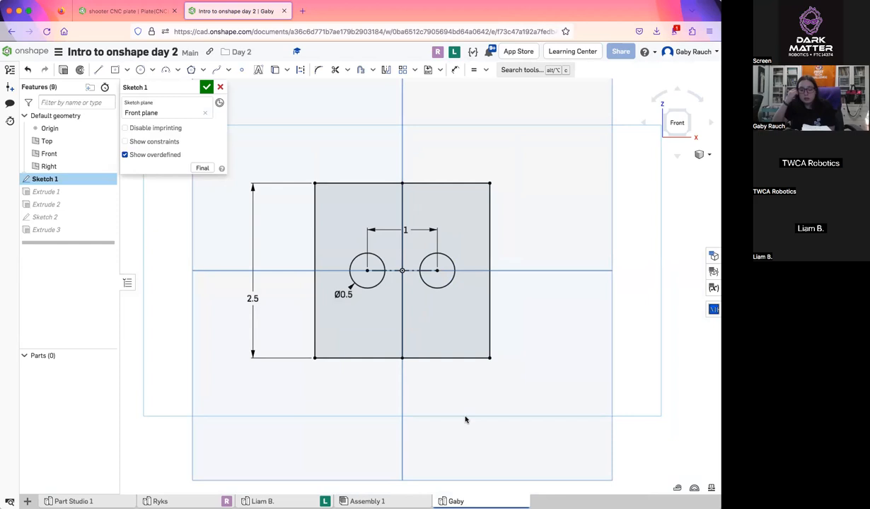
Delete the construction line between the circle centers and move the second circle horizontally until the centers are about 1.18 in apart
{"action": "scroll", "coordinate": [418, 273], "scroll_direction": "up", "scroll_amount": 5}
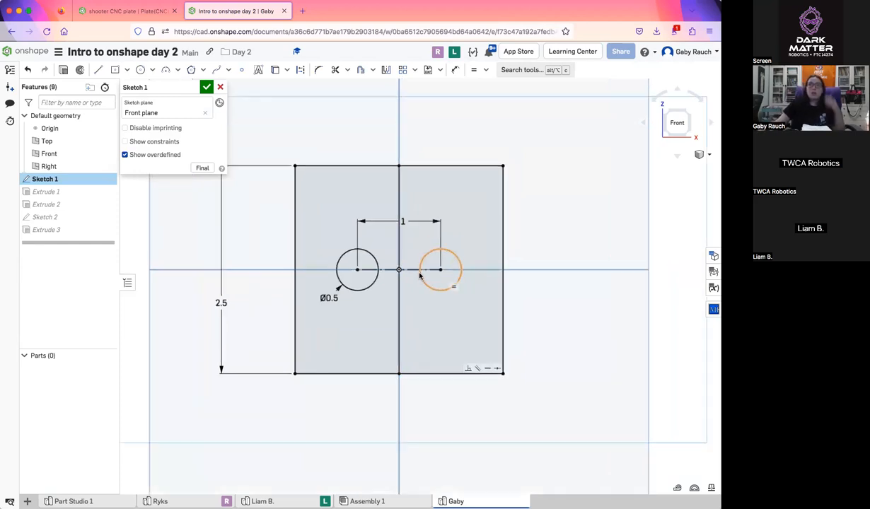
{"action": "left_click", "coordinate": [408, 269]}
{"action": "key", "text": "Delete"}
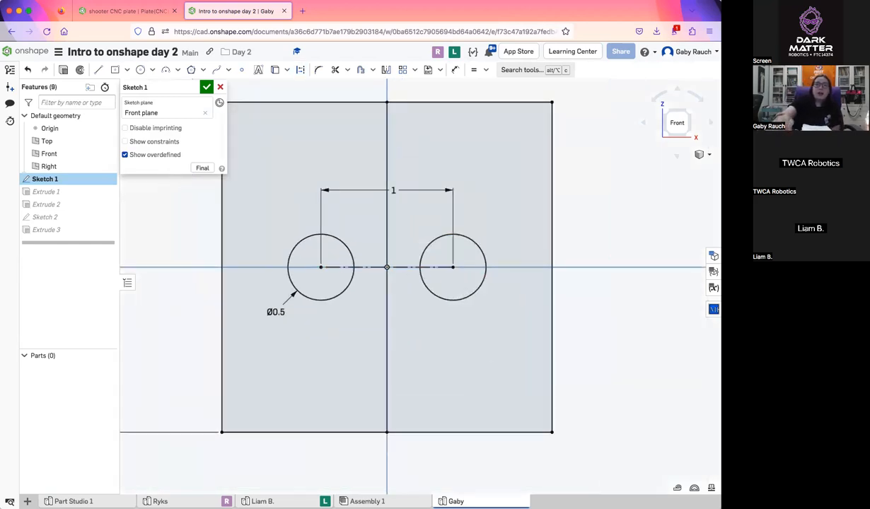
{"action": "left_click_drag", "start_coordinate": [453, 268], "coordinate": [476, 270]}
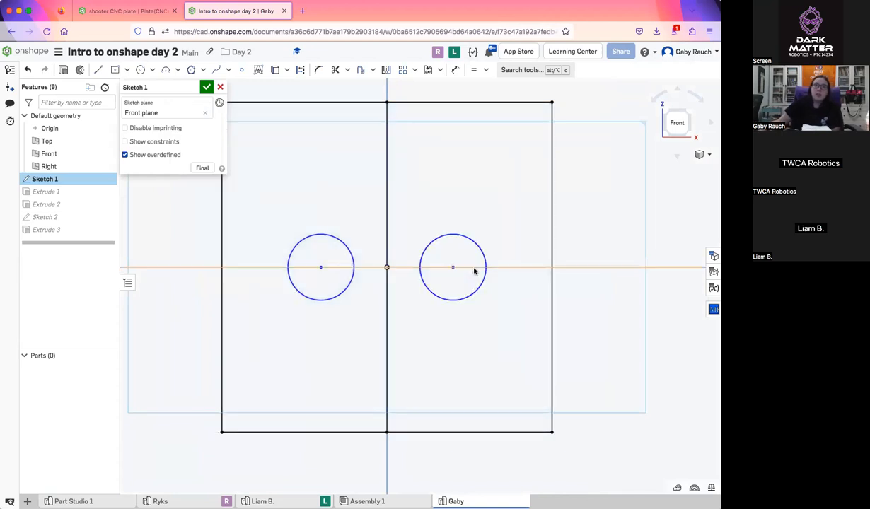
{"action": "key", "text": "l"}
{"action": "key", "text": "q"}
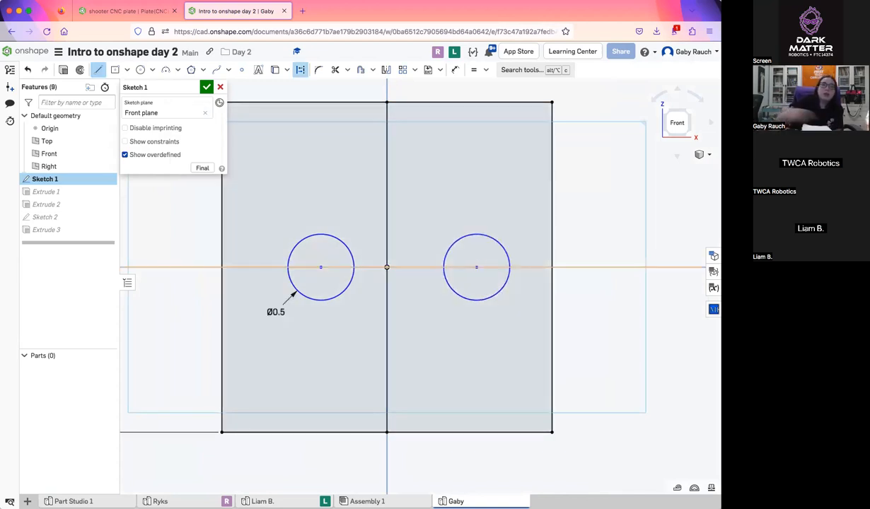
{"action": "left_click", "coordinate": [476, 269]}
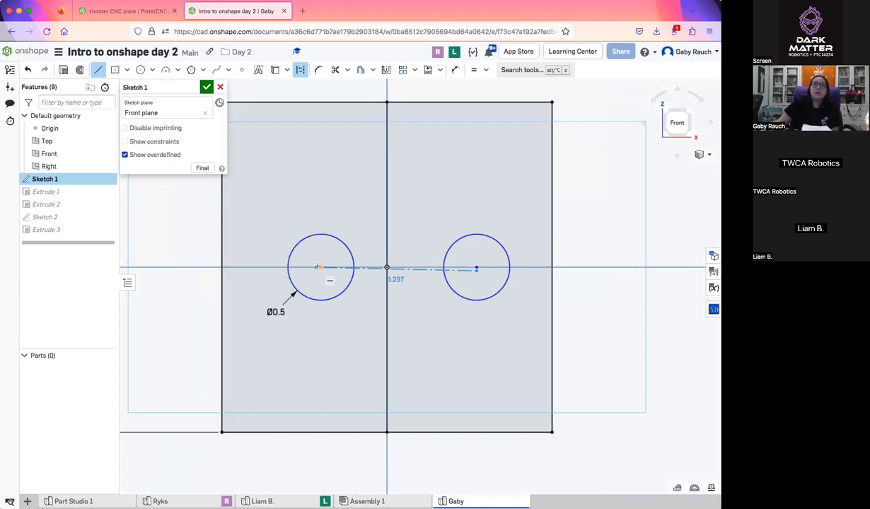
{"action": "key", "text": "Escape"}
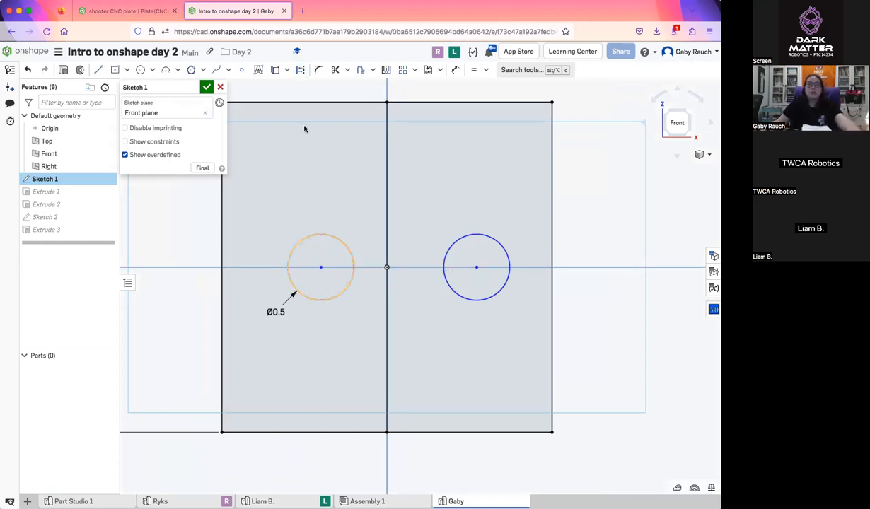
Draw a horizontal construction line from the center of the 0.5 in dimensioned circle to the center of the other circle
{"action": "left_click", "coordinate": [96, 72]}
{"action": "left_click", "coordinate": [299, 70]}
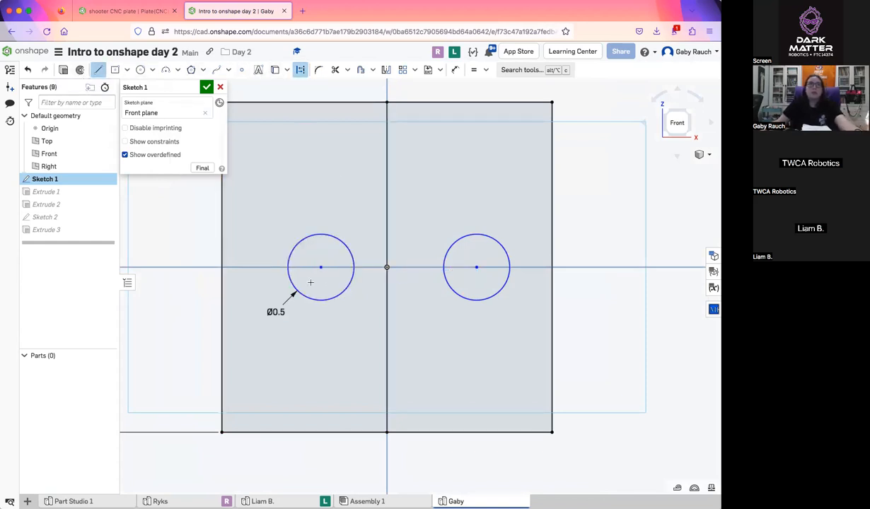
{"action": "left_click", "coordinate": [320, 268]}
{"action": "left_click", "coordinate": [476, 267]}
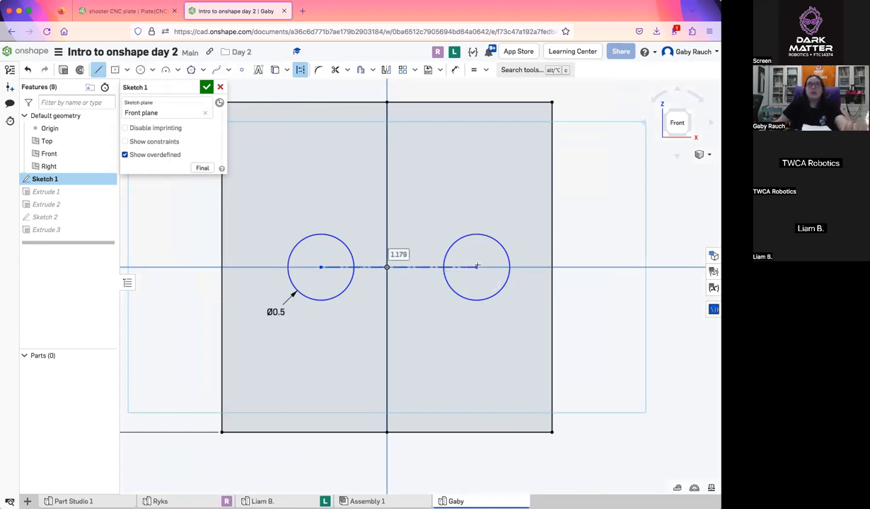
Dimension the new construction line to 1 in, placing the dimension above the circles
{"action": "left_click", "coordinate": [455, 70]}
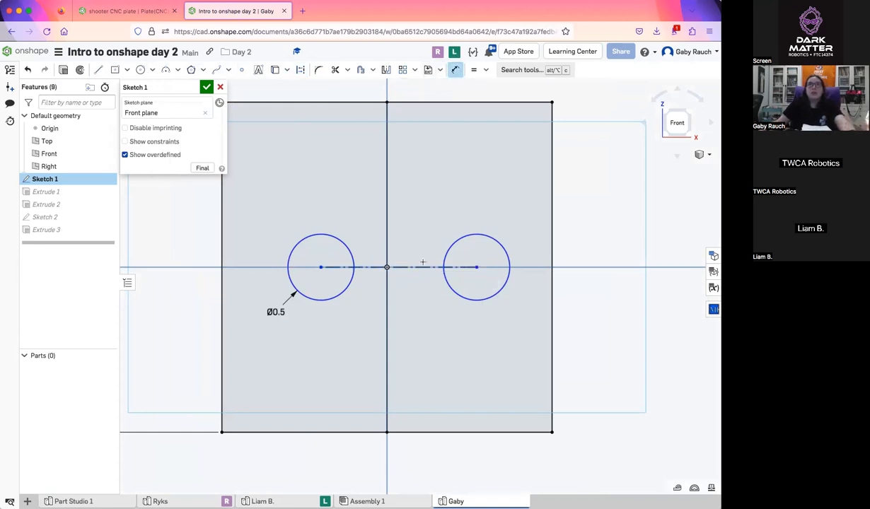
{"action": "left_click", "coordinate": [409, 267]}
{"action": "left_click", "coordinate": [418, 211]}
{"action": "type", "text": "1"}
{"action": "key", "text": "Return"}
Apply a Midpoint constraint between the construction line and the origin to center the circles
{"action": "left_click", "coordinate": [487, 70]}
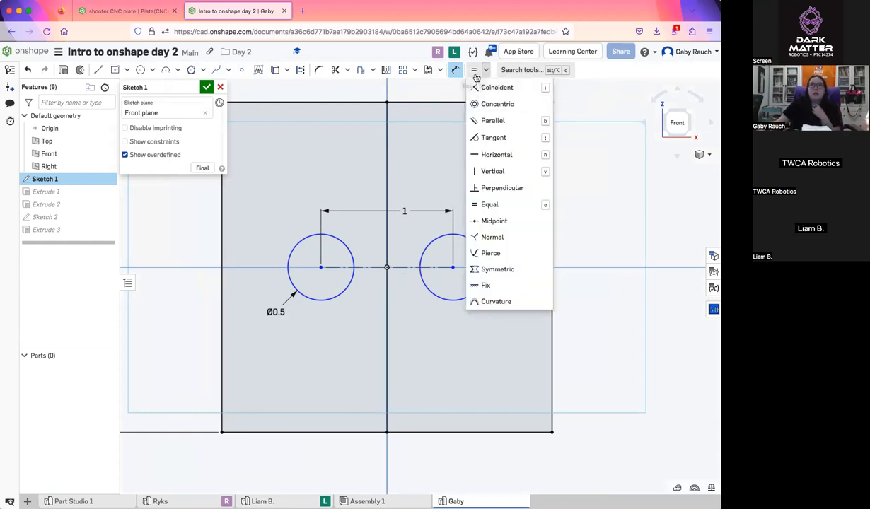
{"action": "left_click", "coordinate": [499, 227]}
{"action": "left_click", "coordinate": [371, 270]}
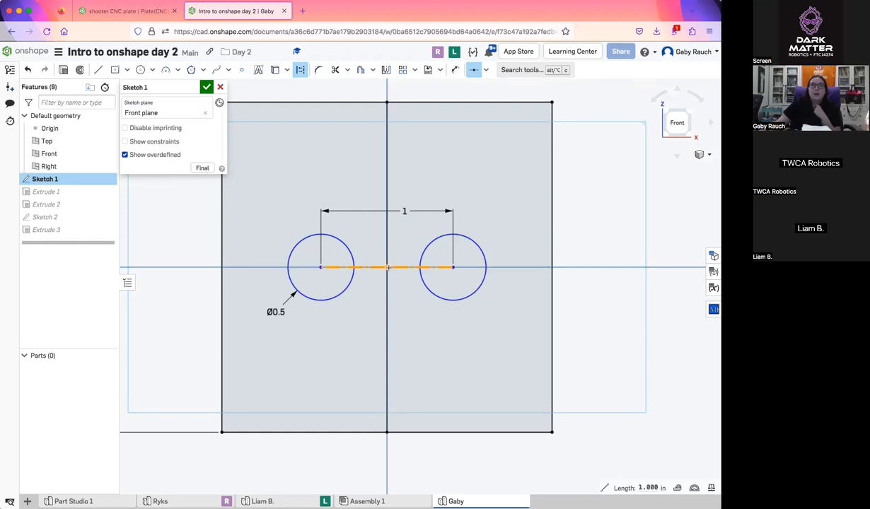
{"action": "left_click", "coordinate": [388, 267]}
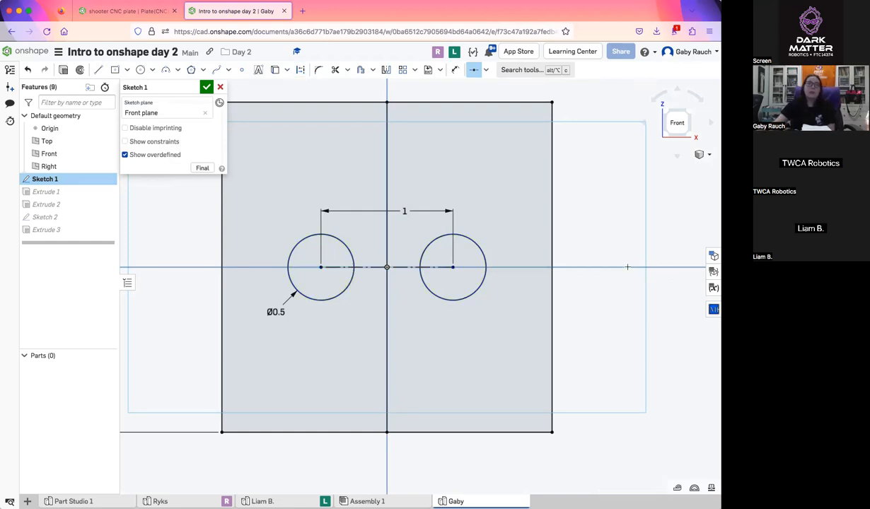
{"action": "scroll", "coordinate": [352, 228], "scroll_direction": "down", "scroll_amount": 3}
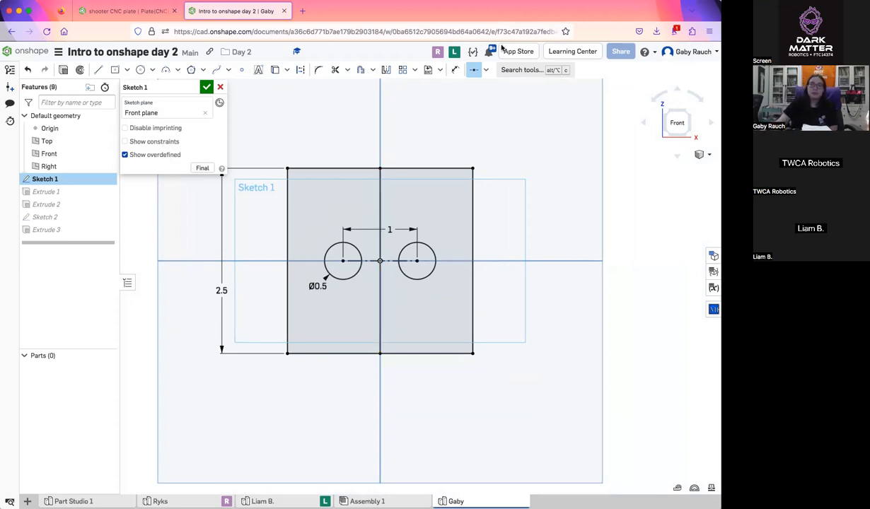
Check both students' Sketch 1 progress through their live views and return to the instructor's part studio
{"action": "left_click", "coordinate": [438, 53]}
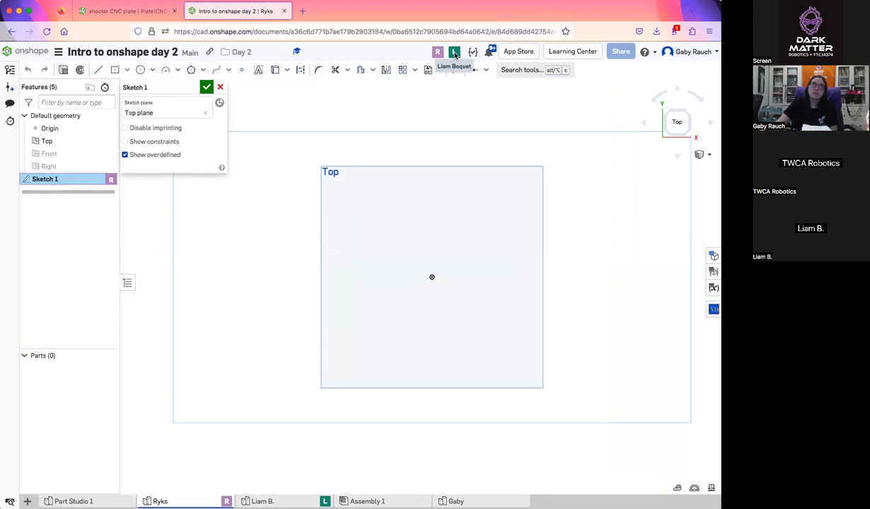
{"action": "left_click", "coordinate": [455, 53]}
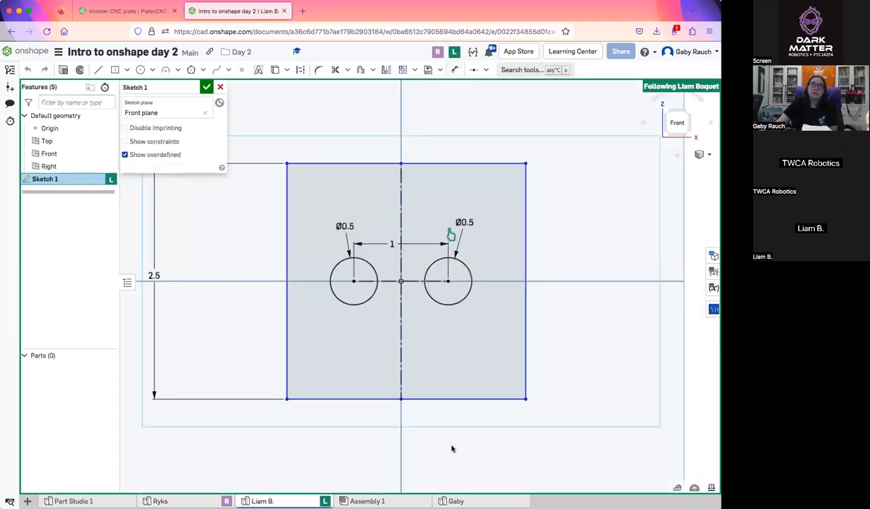
{"action": "left_click", "coordinate": [456, 501]}
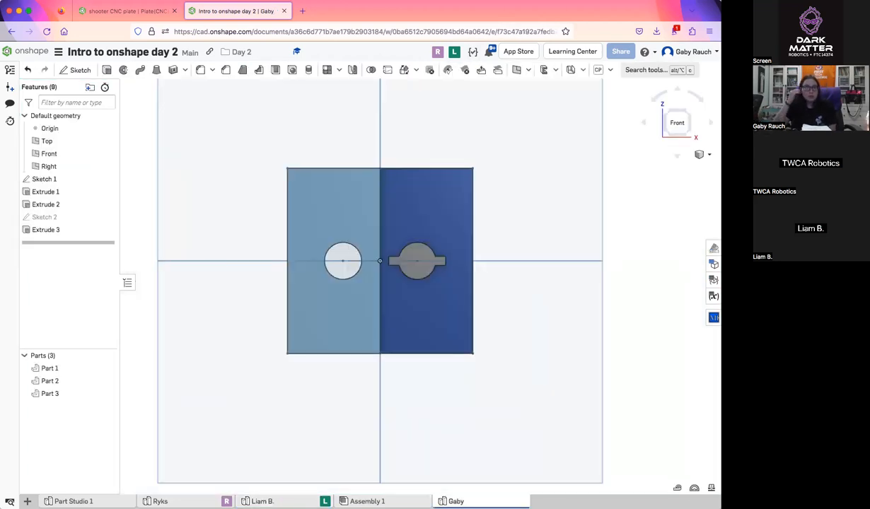
Inspect the finished model from below, check both students' studios again and return to the instructor's part studio
{"action": "right_click_drag", "start_coordinate": [429, 418], "coordinate": [481, 364]}
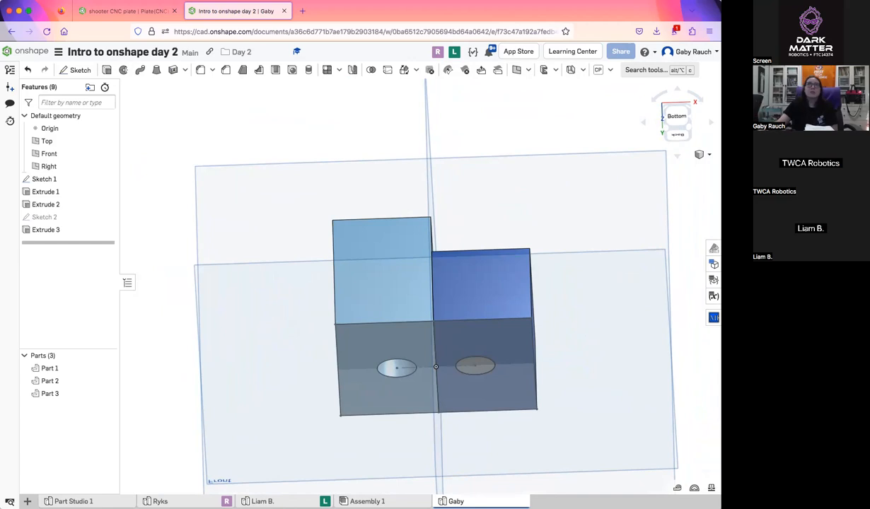
{"action": "left_click", "coordinate": [454, 53]}
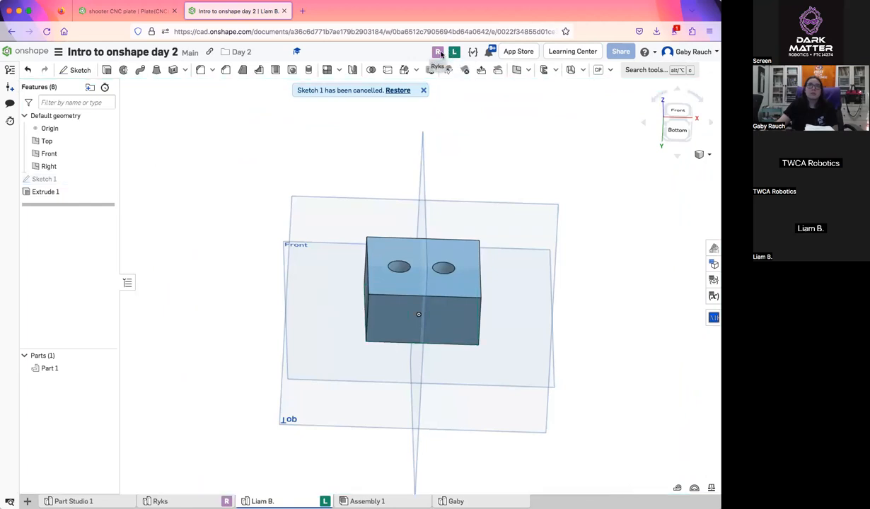
{"action": "left_click", "coordinate": [439, 53]}
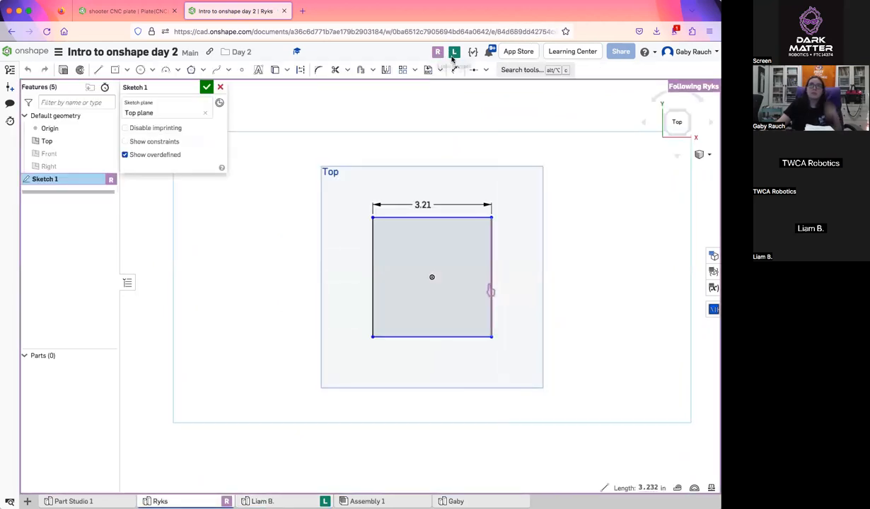
{"action": "left_click", "coordinate": [454, 54]}
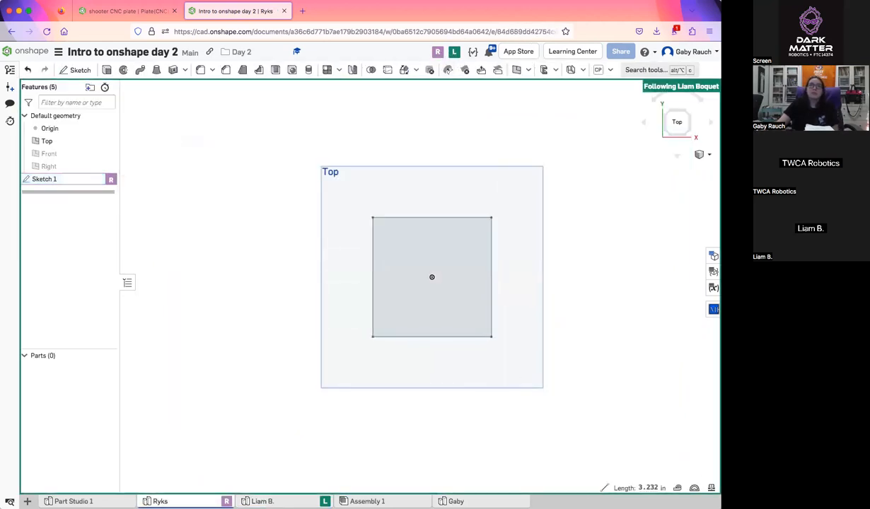
{"action": "left_click", "coordinate": [456, 501]}
Examine the pin and block, open Extrude 1 to review its selected faces and depth, and close it
{"action": "right_click_drag", "start_coordinate": [431, 396], "coordinate": [431, 450]}
{"action": "right_click_drag", "start_coordinate": [464, 352], "coordinate": [461, 417]}
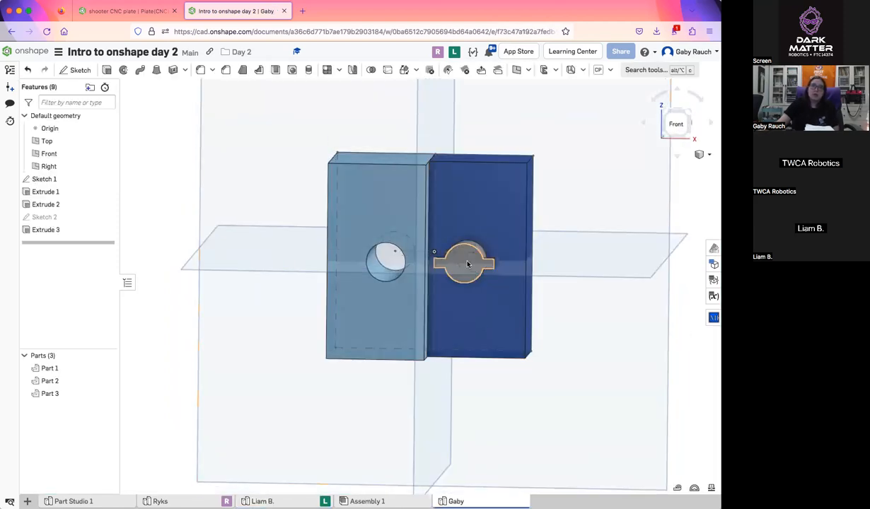
{"action": "right_click_drag", "start_coordinate": [467, 264], "coordinate": [101, 237]}
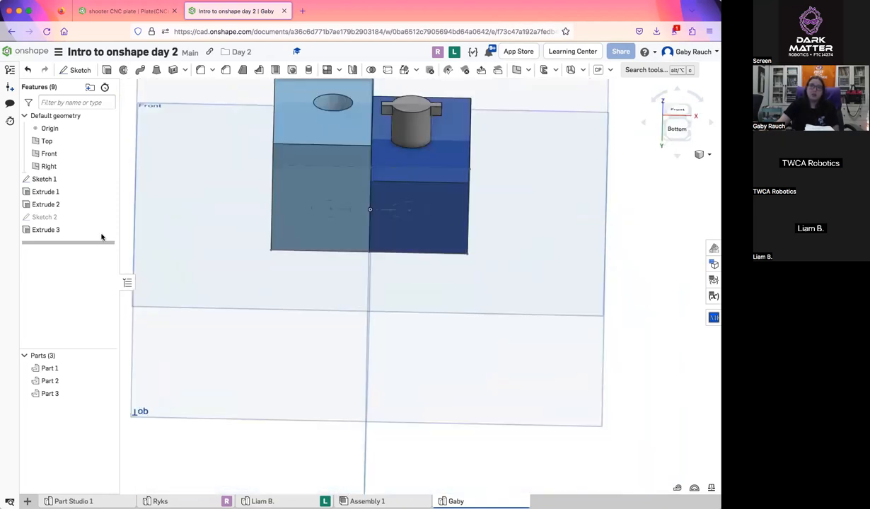
{"action": "double_click", "coordinate": [45, 192]}
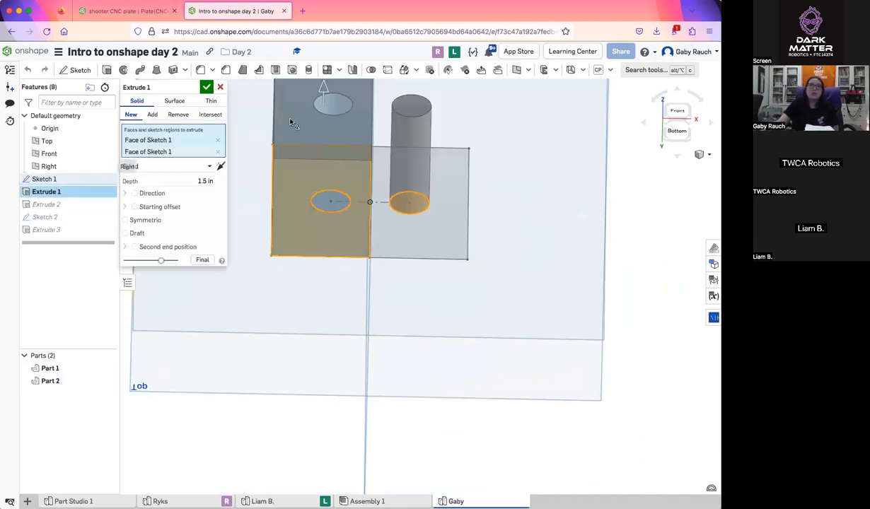
{"action": "right_click_drag", "start_coordinate": [374, 273], "coordinate": [377, 299]}
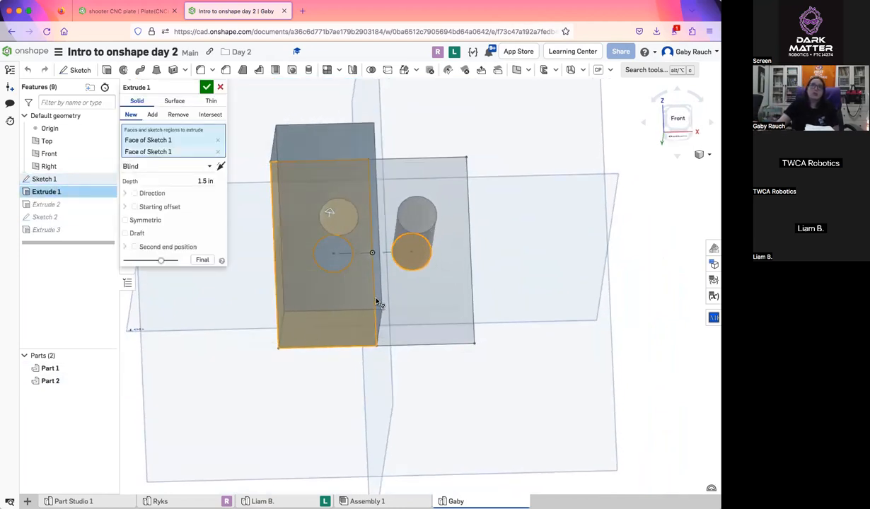
{"action": "left_click", "coordinate": [206, 86]}
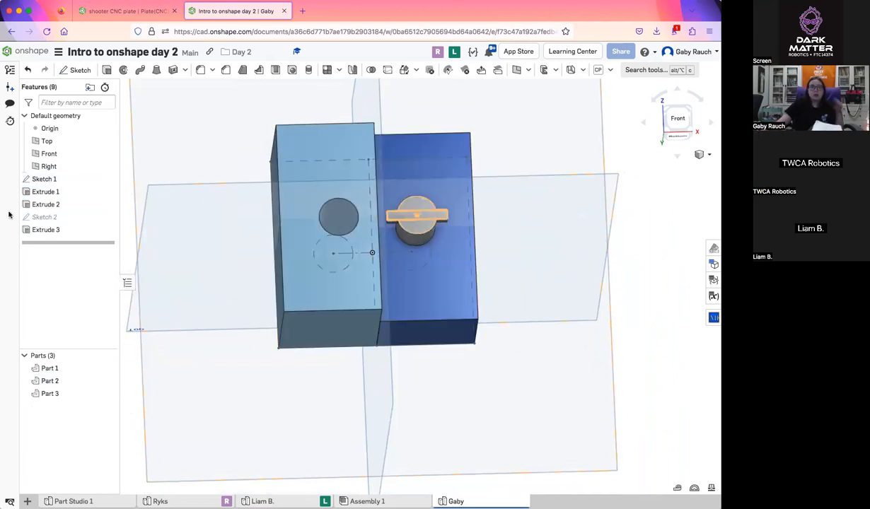
Open Extrude 2 to review the second block's selected face and depth, close it and examine the whole model
{"action": "double_click", "coordinate": [43, 204]}
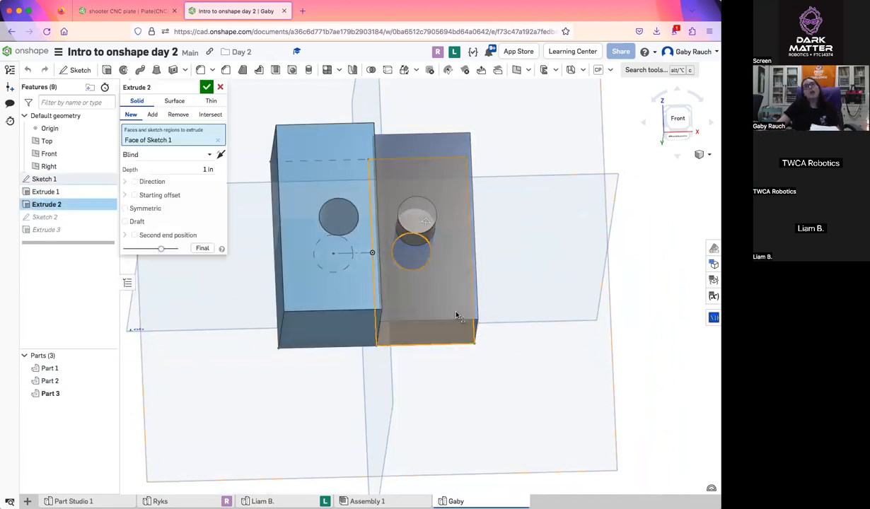
{"action": "right_click_drag", "start_coordinate": [455, 309], "coordinate": [425, 247]}
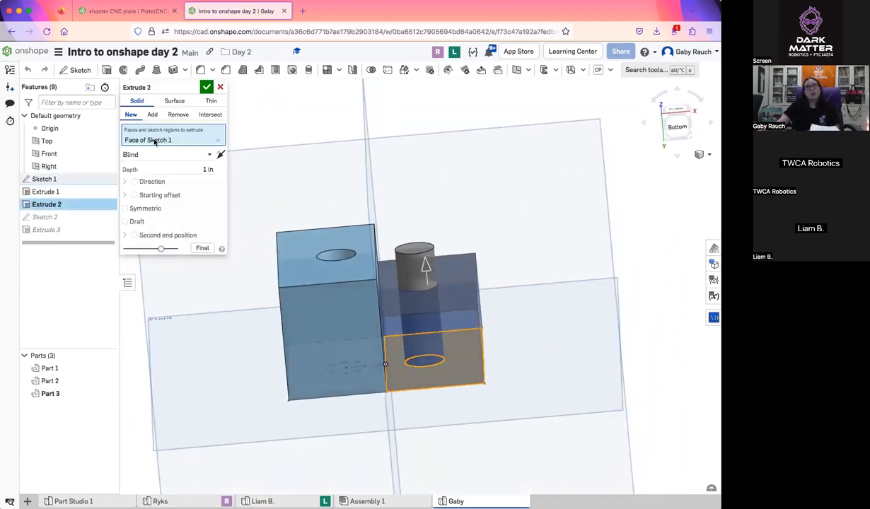
{"action": "left_click", "coordinate": [206, 86]}
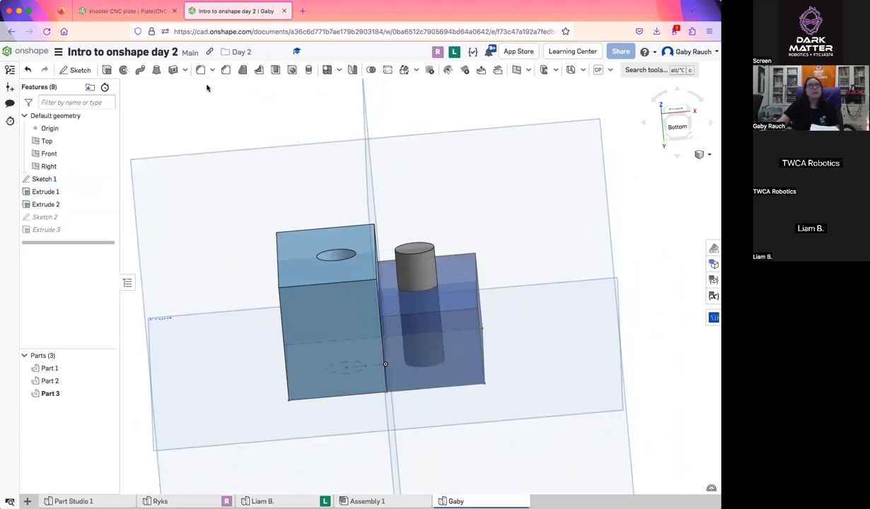
{"action": "right_click_drag", "start_coordinate": [383, 267], "coordinate": [415, 325]}
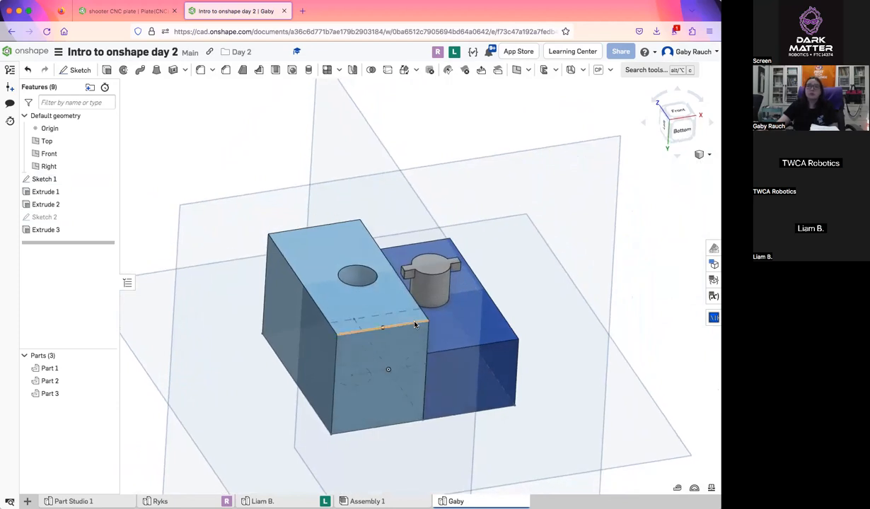
Remove the shooter CNC plate document's tab from this browser window, keeping the day 2 document on screen
{"action": "left_click", "coordinate": [123, 10]}
{"action": "left_click", "coordinate": [197, 11]}
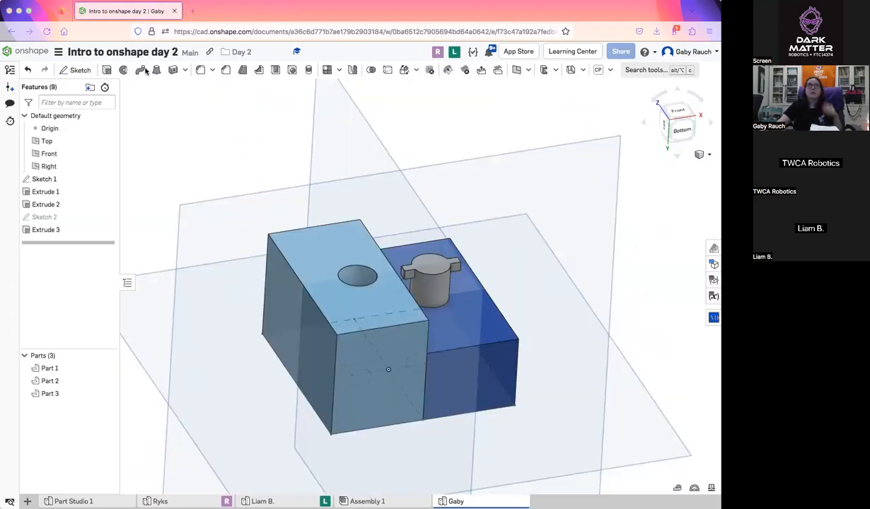
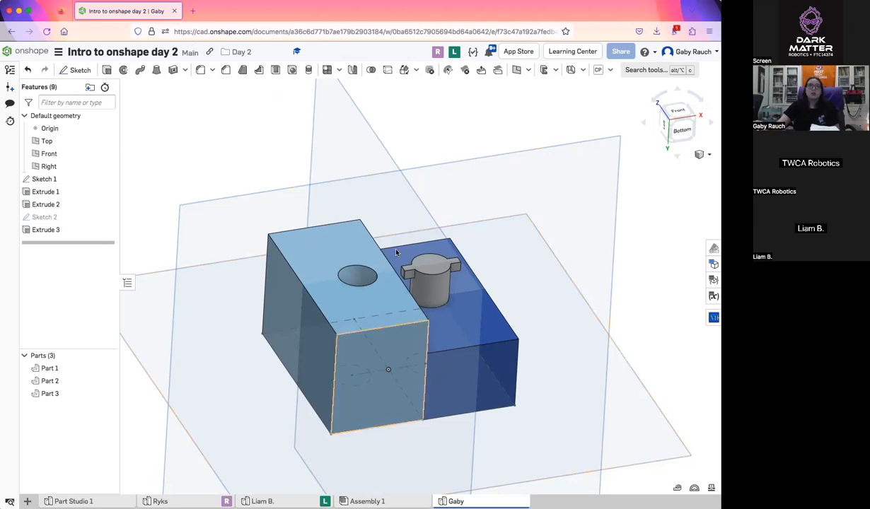
Inspect a student's part studio from several angles, look at the empty assembly and return to the instructor's part studio
{"action": "left_click", "coordinate": [454, 52]}
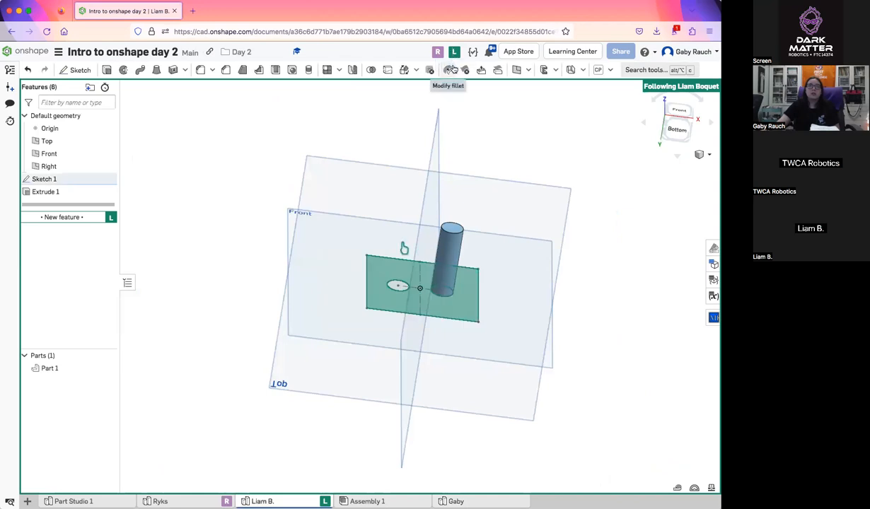
{"action": "right_click_drag", "start_coordinate": [524, 453], "coordinate": [452, 311]}
{"action": "scroll", "coordinate": [419, 278], "scroll_direction": "up", "scroll_amount": 5}
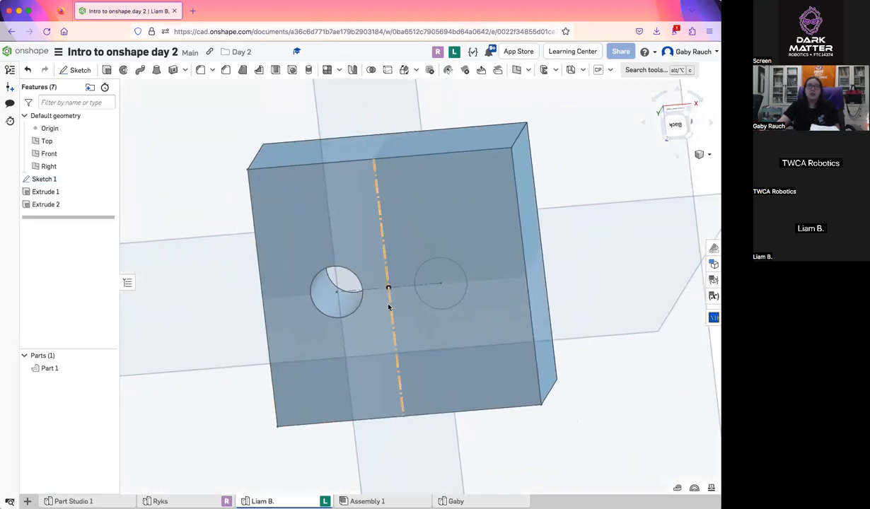
{"action": "right_click_drag", "start_coordinate": [388, 305], "coordinate": [401, 280]}
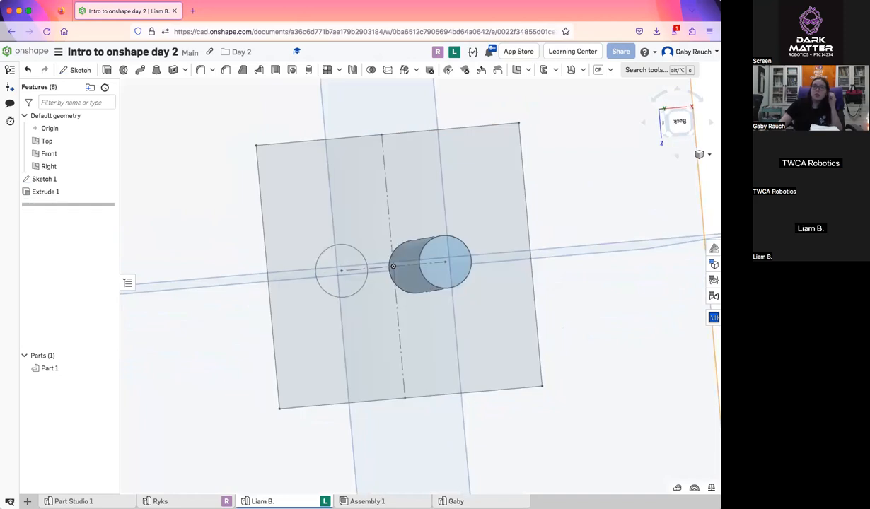
{"action": "left_click", "coordinate": [367, 501]}
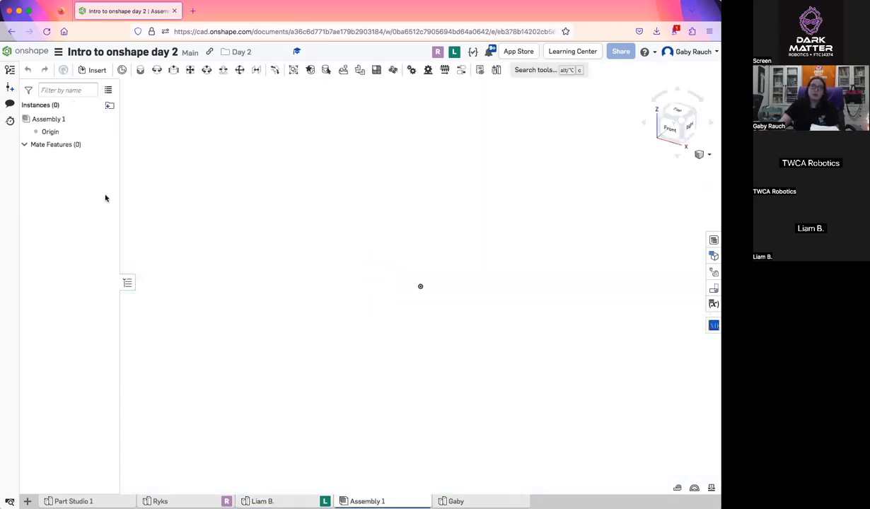
{"action": "left_click", "coordinate": [455, 502]}
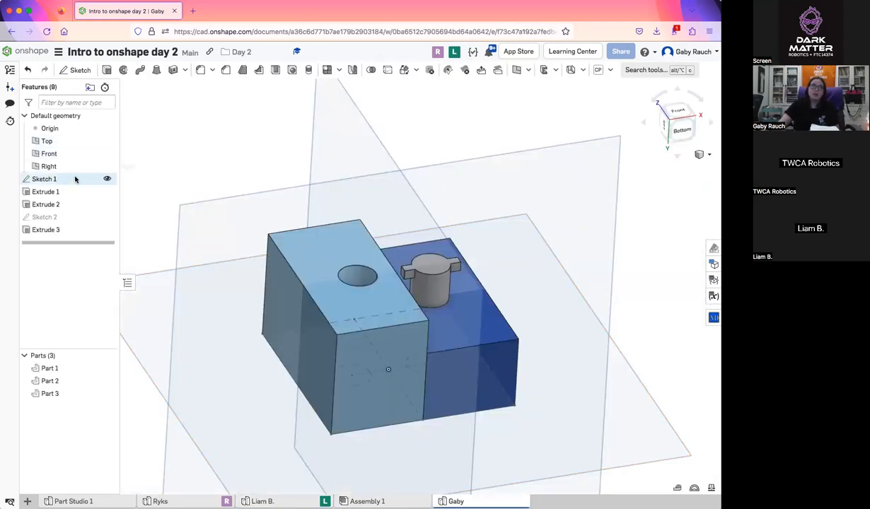
Demonstrate in Sketch 1 how to switch the rectangle's vertical middle line to construction and back to solid, and close the sketch
{"action": "double_click", "coordinate": [64, 183]}
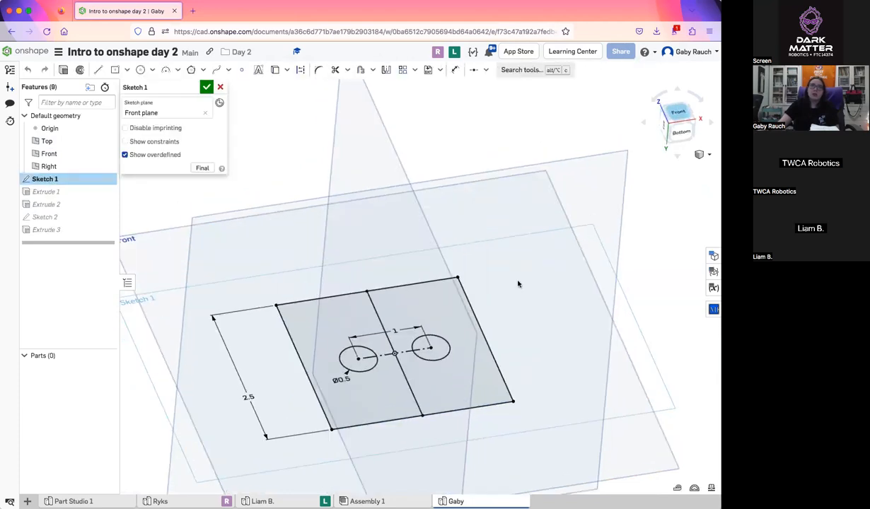
{"action": "left_click", "coordinate": [419, 252]}
{"action": "left_click", "coordinate": [300, 69]}
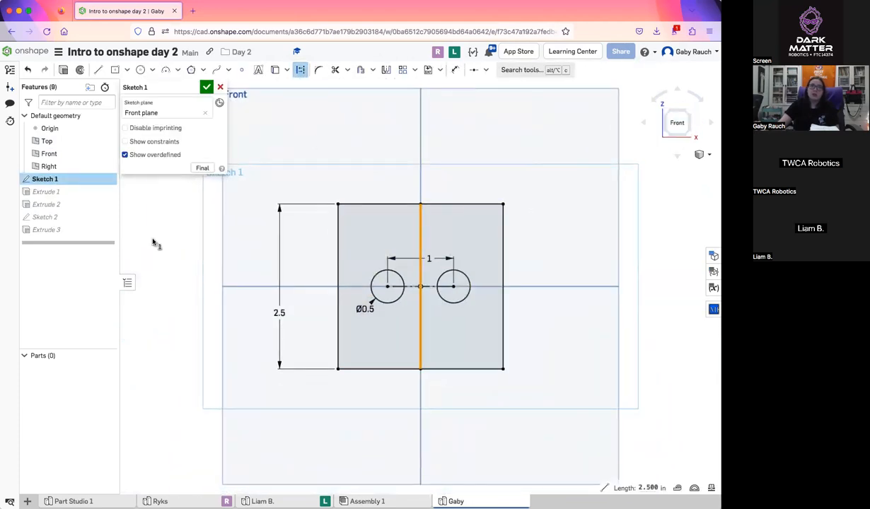
{"action": "left_click", "coordinate": [420, 227]}
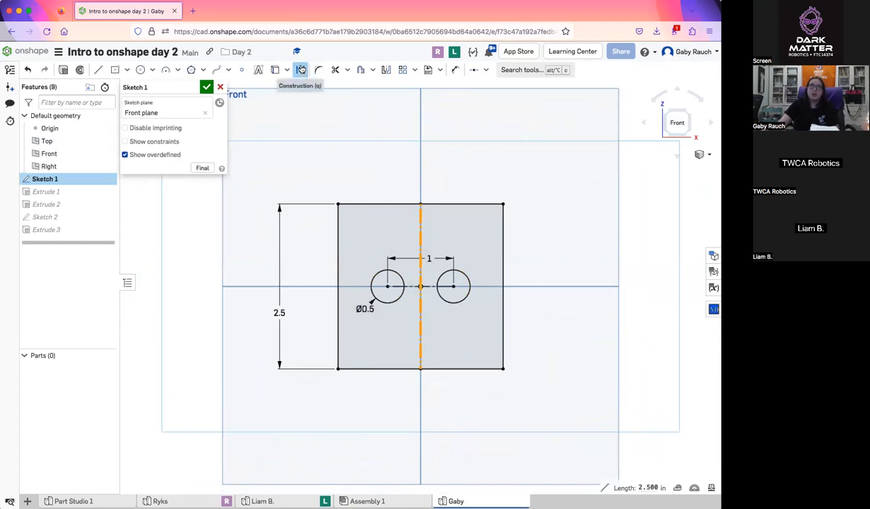
{"action": "left_click", "coordinate": [301, 70]}
{"action": "left_click", "coordinate": [295, 294]}
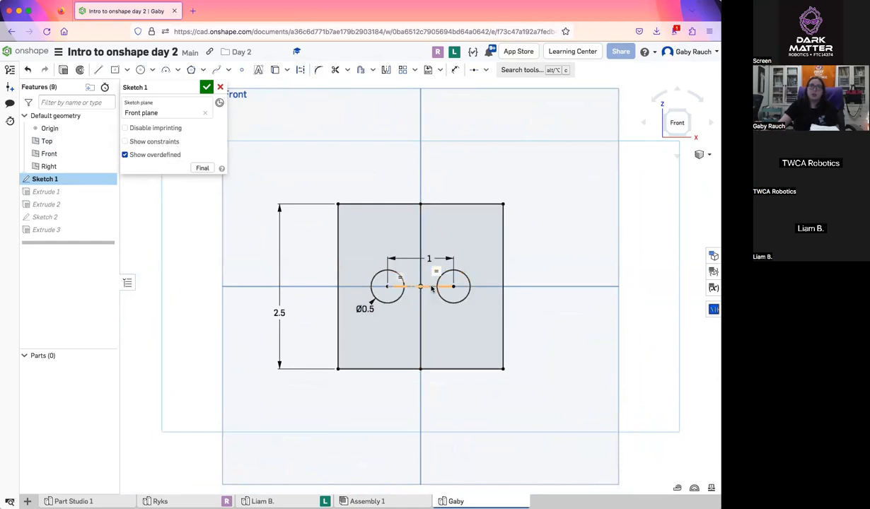
{"action": "left_click", "coordinate": [205, 86]}
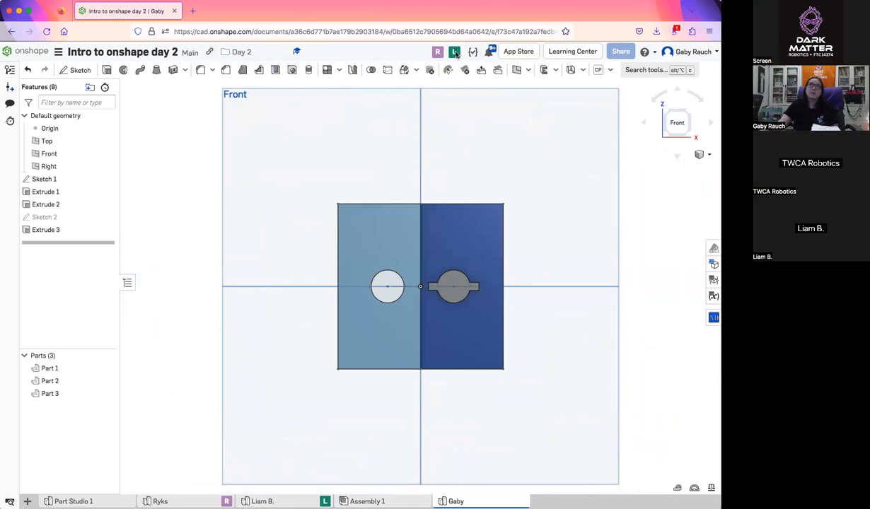
Follow the student's view twice to check their extrudes, returning each time to the instructor's part studio
{"action": "left_click", "coordinate": [455, 53]}
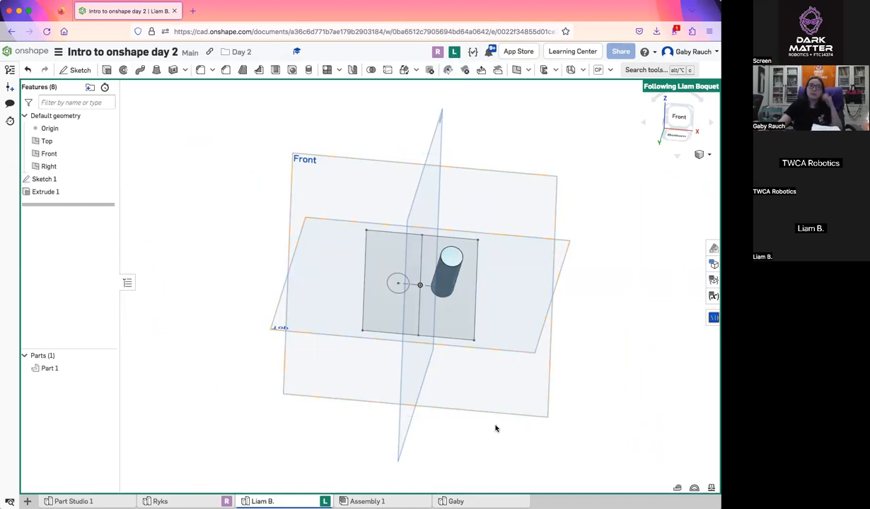
{"action": "mouse_move", "coordinate": [457, 500]}
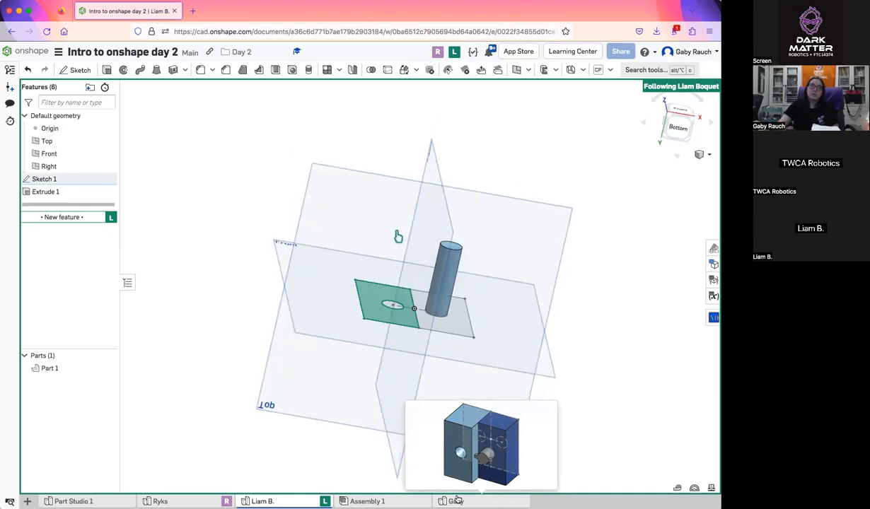
{"action": "left_click", "coordinate": [457, 500]}
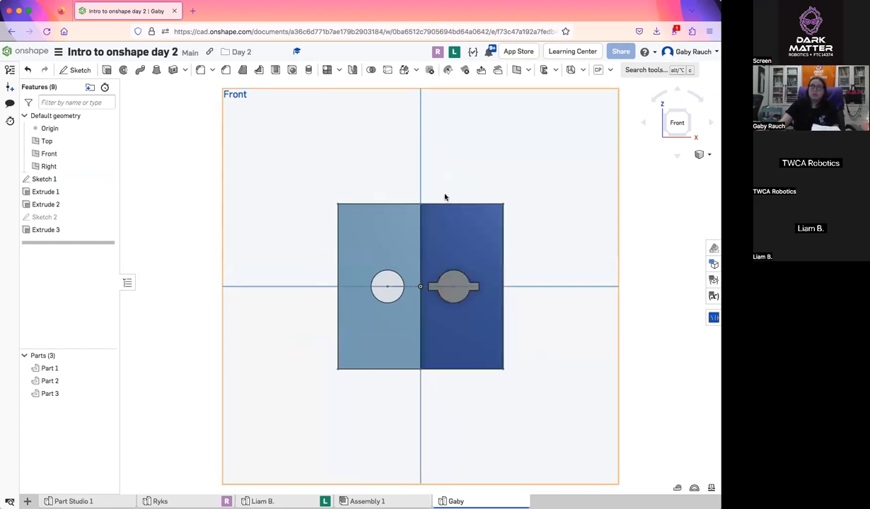
{"action": "left_click", "coordinate": [453, 53]}
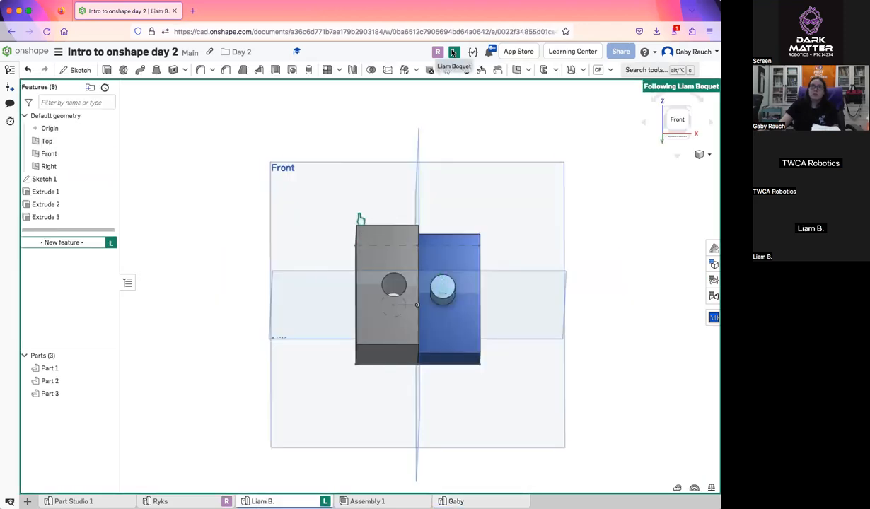
{"action": "mouse_move", "coordinate": [484, 502]}
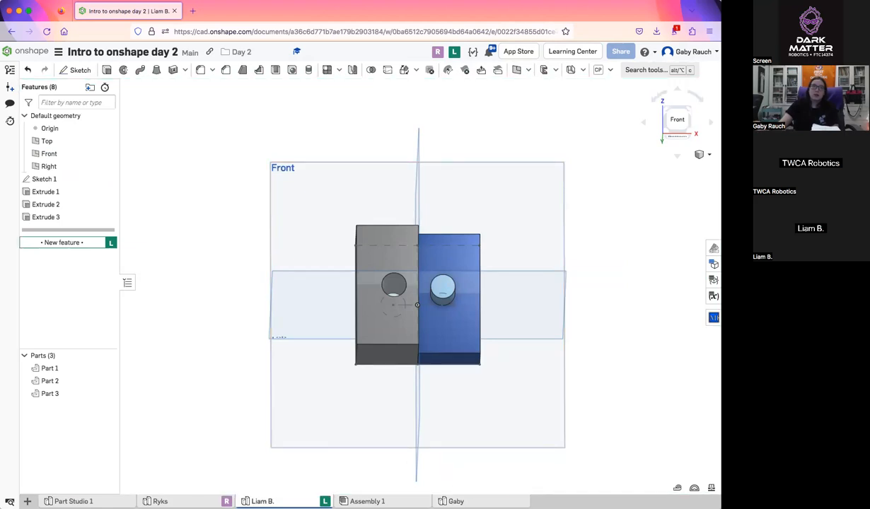
{"action": "left_click", "coordinate": [455, 501]}
Examine the tabbed pin up close, open Sketch 2 to review its rectangle across the pin face, and close it
{"action": "right_click_drag", "start_coordinate": [452, 283], "coordinate": [428, 286]}
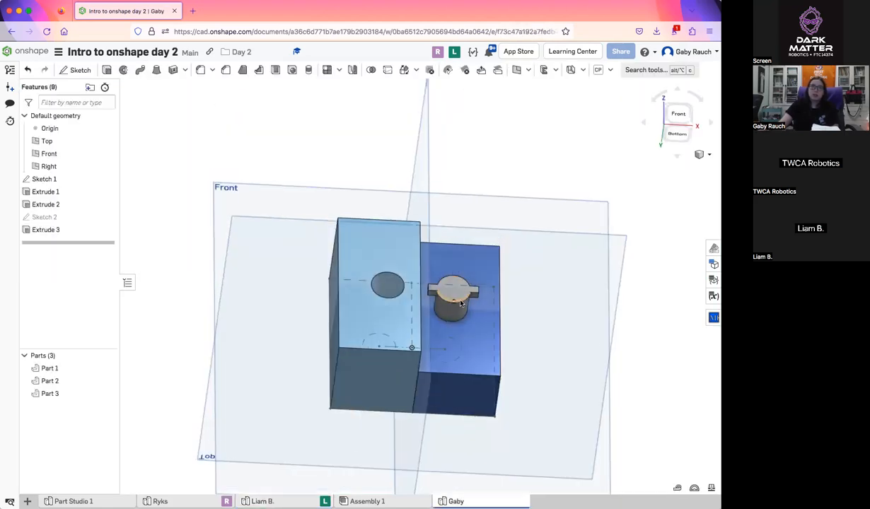
{"action": "scroll", "coordinate": [406, 269], "scroll_direction": "up", "scroll_amount": 5}
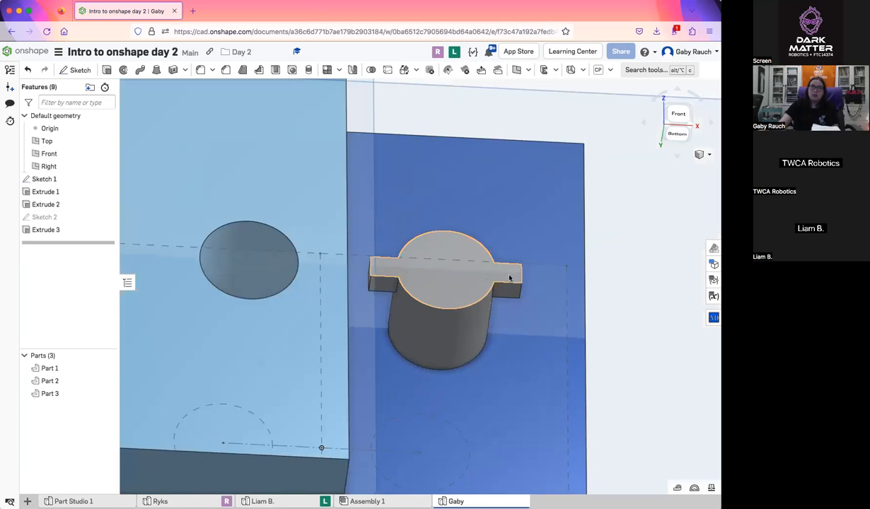
{"action": "double_click", "coordinate": [45, 220]}
{"action": "right_click_drag", "start_coordinate": [375, 230], "coordinate": [377, 261]}
{"action": "scroll", "coordinate": [459, 339], "scroll_direction": "up", "scroll_amount": 3}
{"action": "right_click_drag", "start_coordinate": [457, 340], "coordinate": [458, 347]}
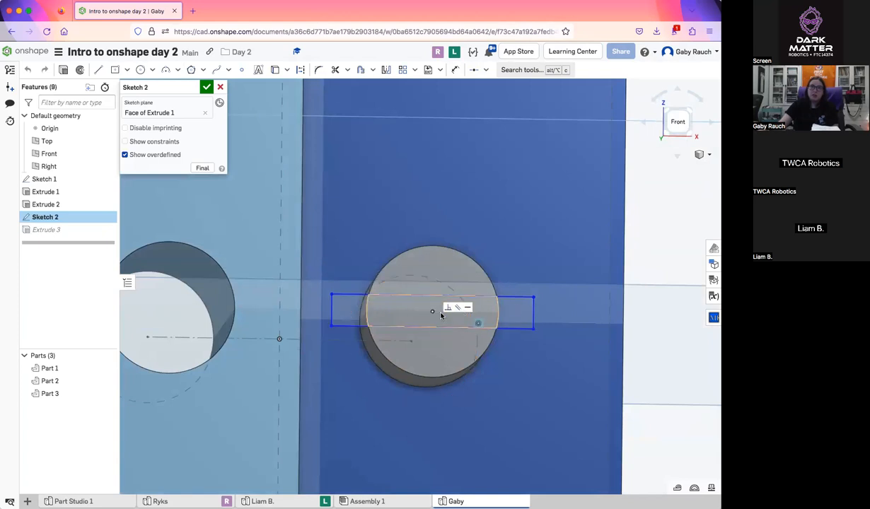
{"action": "left_click", "coordinate": [206, 87]}
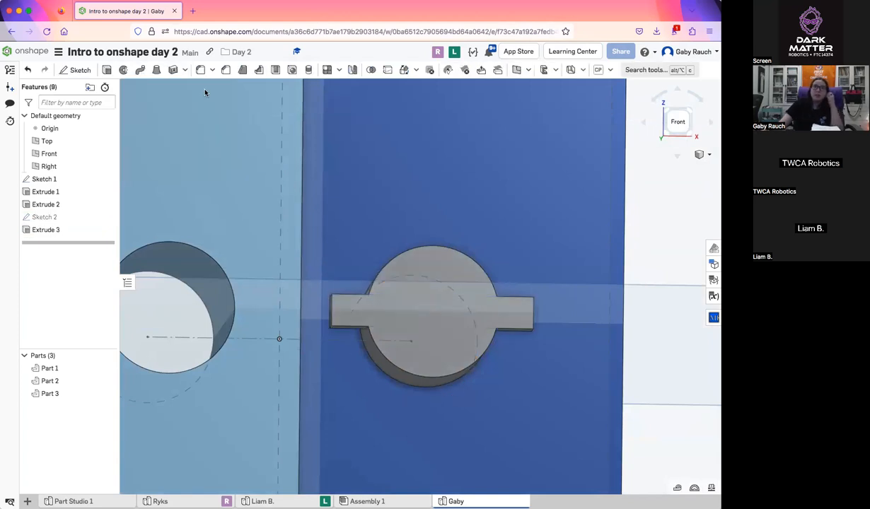
Demonstrate in Extrude 3 how to flip the tab extrusion to the opposite direction and back, and close the feature
{"action": "mouse_move", "coordinate": [209, 106]}
{"action": "right_mouse_down"}
{"action": "mouse_move", "coordinate": [233, 204]}
{"action": "mouse_move", "coordinate": [229, 173]}
{"action": "mouse_move", "coordinate": [230, 182]}
{"action": "right_mouse_up"}
{"action": "right_click_drag", "start_coordinate": [325, 251], "coordinate": [317, 252]}
{"action": "double_click", "coordinate": [44, 230]}
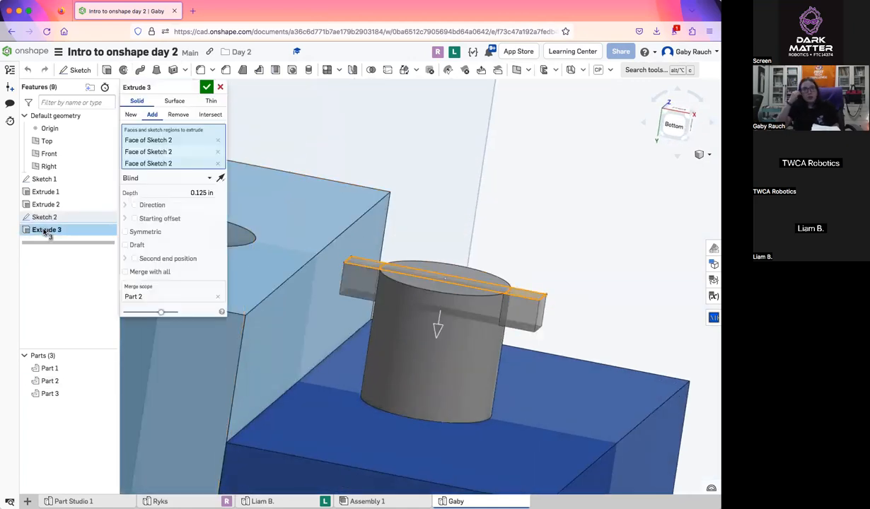
{"action": "left_click", "coordinate": [221, 178]}
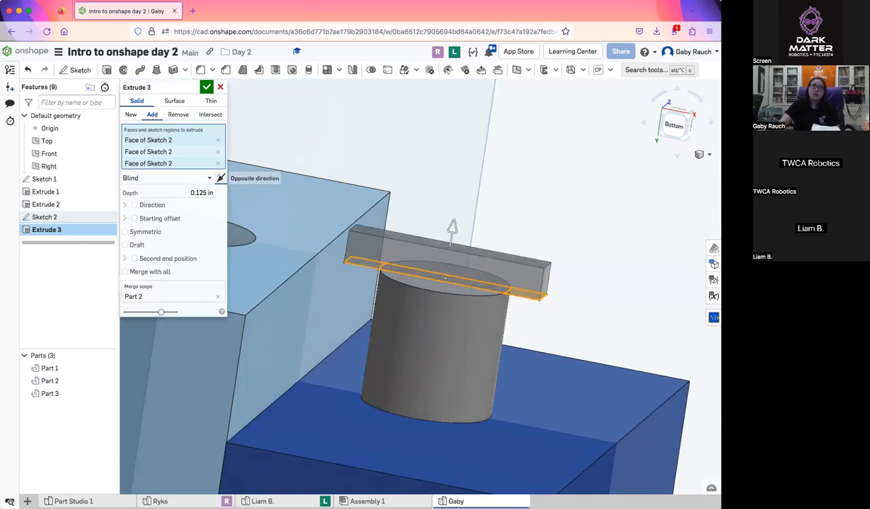
{"action": "left_click", "coordinate": [221, 178]}
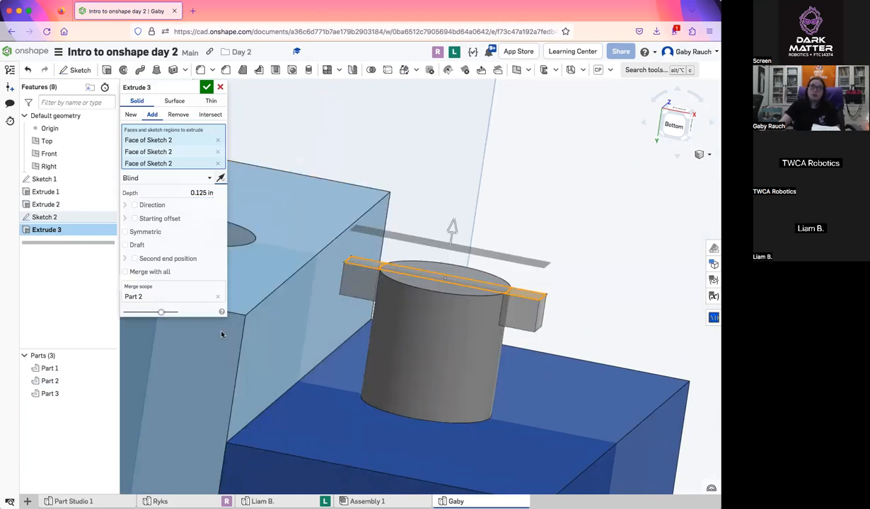
{"action": "left_click", "coordinate": [207, 86]}
{"action": "scroll", "coordinate": [490, 422], "scroll_direction": "down", "scroll_amount": 1}
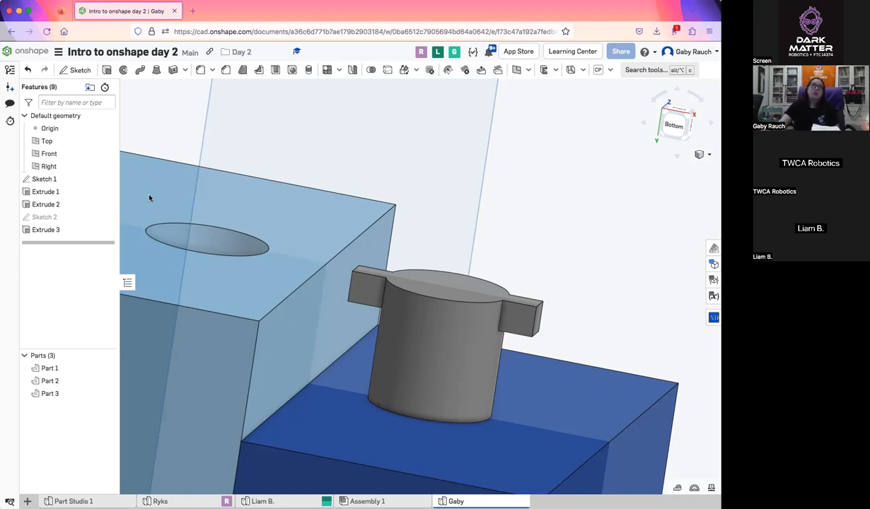
{"action": "scroll", "coordinate": [489, 377], "scroll_direction": "down", "scroll_amount": 5}
{"action": "mouse_move", "coordinate": [459, 326]}
{"action": "right_mouse_down"}
{"action": "mouse_move", "coordinate": [472, 354]}
{"action": "mouse_move", "coordinate": [433, 364]}
{"action": "right_mouse_up"}
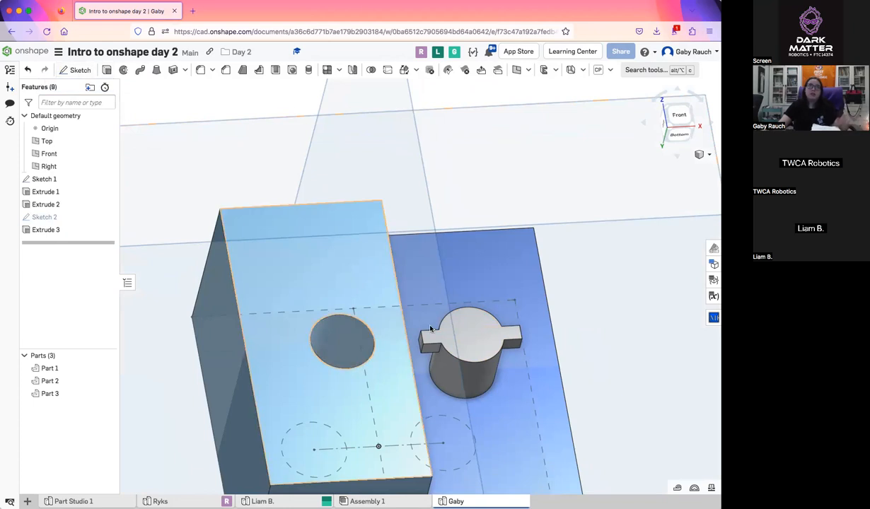
{"action": "key", "text": "shift+s"}
{"action": "left_click", "coordinate": [466, 335]}
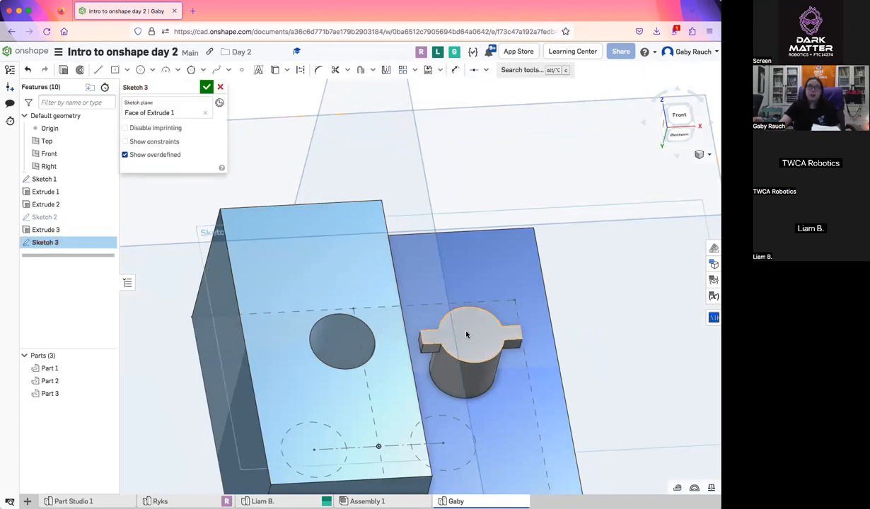
{"action": "left_click", "coordinate": [220, 87]}
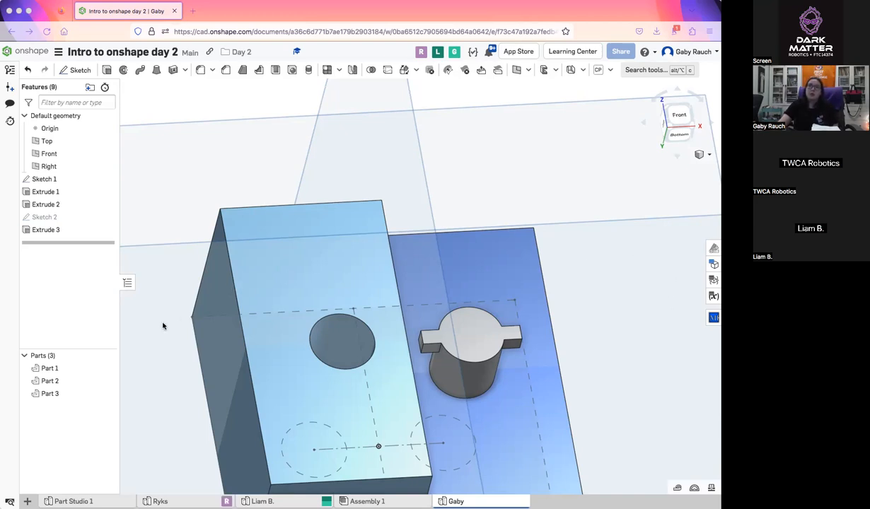
Edit Extrude 3 by clearing its selected faces and reselecting only the two rectangle regions outside the pin's circle
{"action": "double_click", "coordinate": [57, 229]}
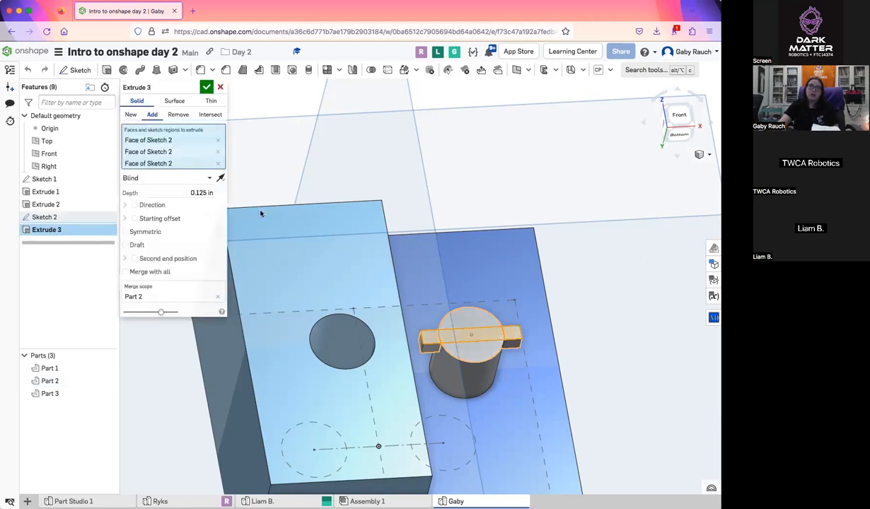
{"action": "left_click", "coordinate": [217, 140]}
{"action": "left_click", "coordinate": [217, 140]}
{"action": "scroll", "coordinate": [623, 391], "scroll_direction": "up", "scroll_amount": 5}
{"action": "right_click_drag", "start_coordinate": [579, 370], "coordinate": [596, 394]}
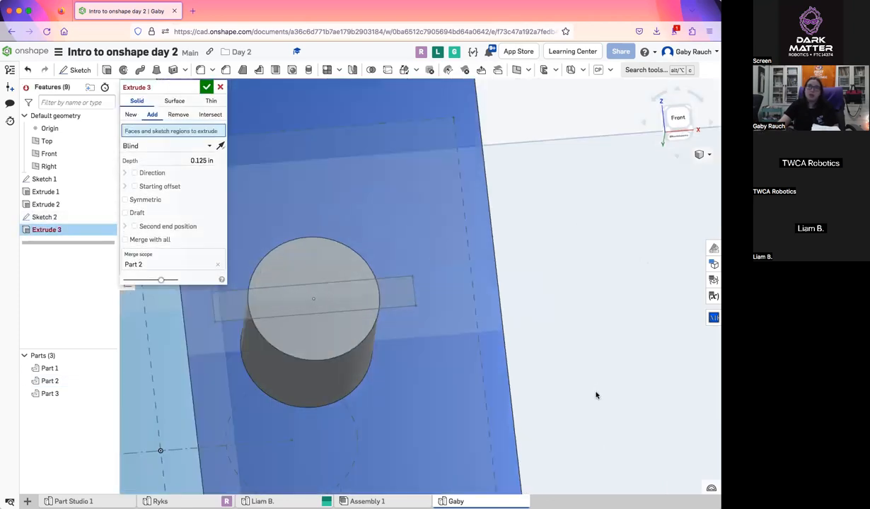
{"action": "middle_click_drag", "start_coordinate": [433, 365], "coordinate": [515, 346]}
{"action": "left_click", "coordinate": [469, 277]}
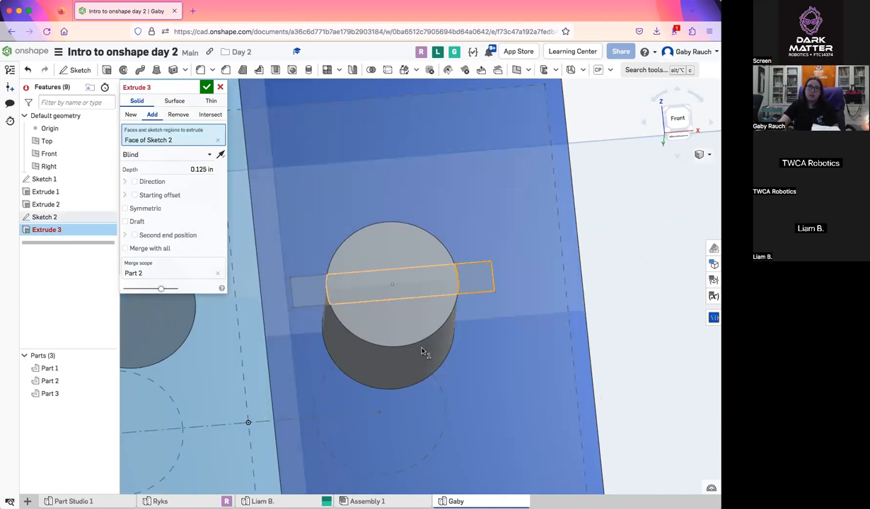
{"action": "left_click", "coordinate": [309, 290]}
{"action": "right_click_drag", "start_coordinate": [309, 290], "coordinate": [307, 252]}
{"action": "left_click", "coordinate": [205, 88]}
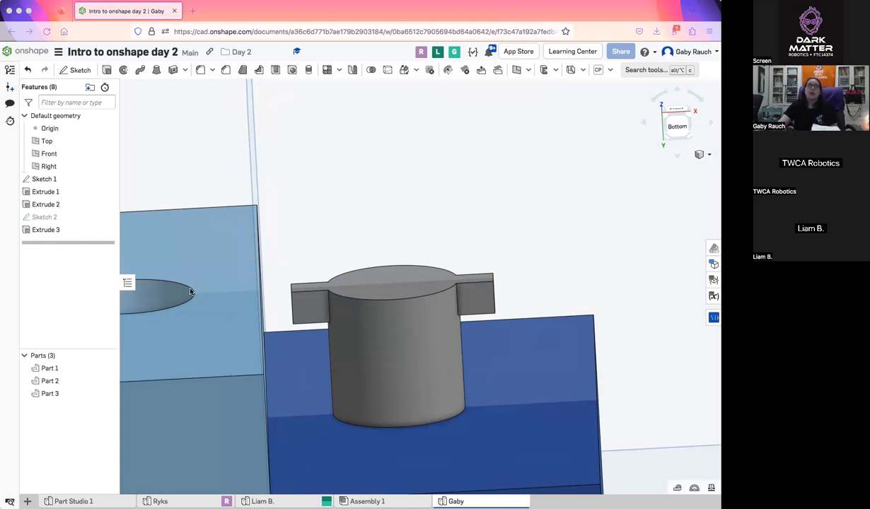
{"action": "scroll", "coordinate": [548, 378], "scroll_direction": "down", "scroll_amount": 7}
{"action": "right_click_drag", "start_coordinate": [573, 305], "coordinate": [565, 288]}
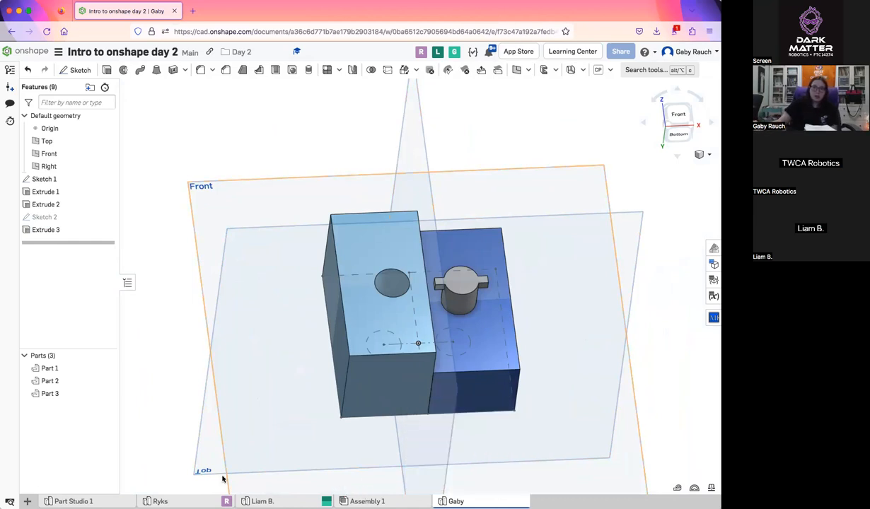
Open Assembly 1 and rename it with the instructor's first name
{"action": "left_click", "coordinate": [27, 500]}
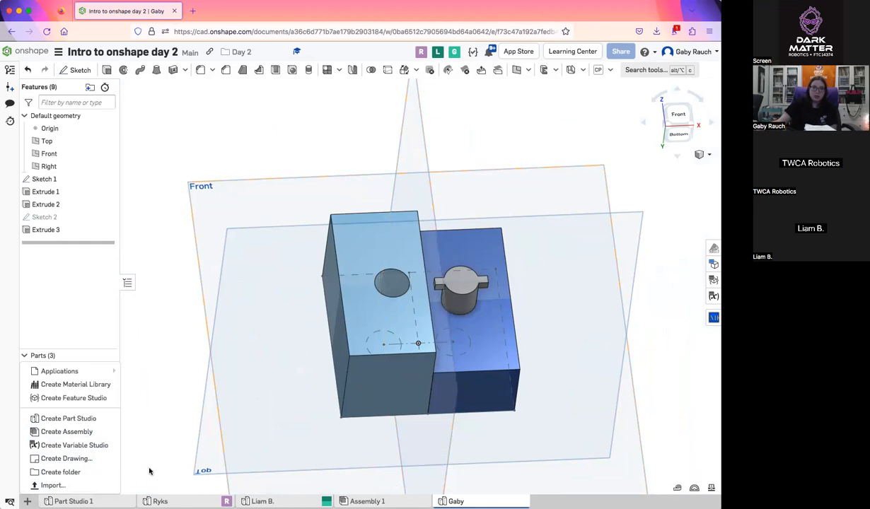
{"action": "left_click", "coordinate": [367, 500]}
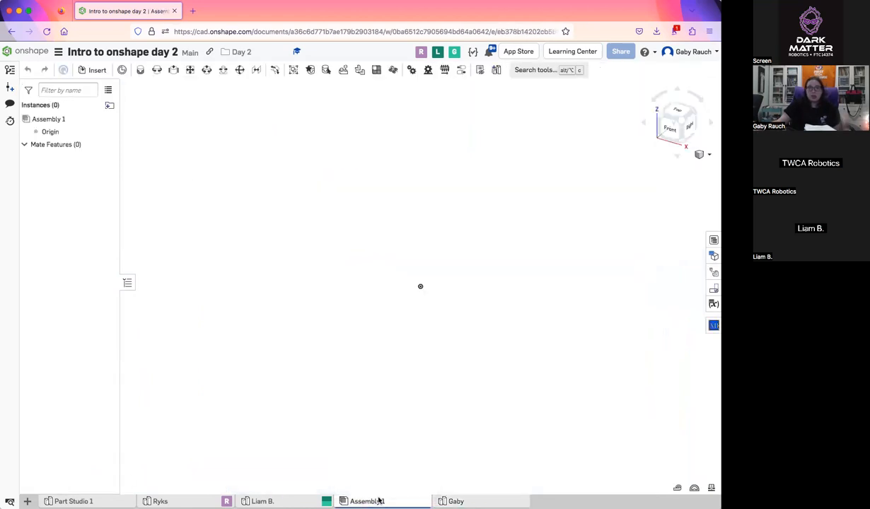
{"action": "right_click", "coordinate": [466, 500]}
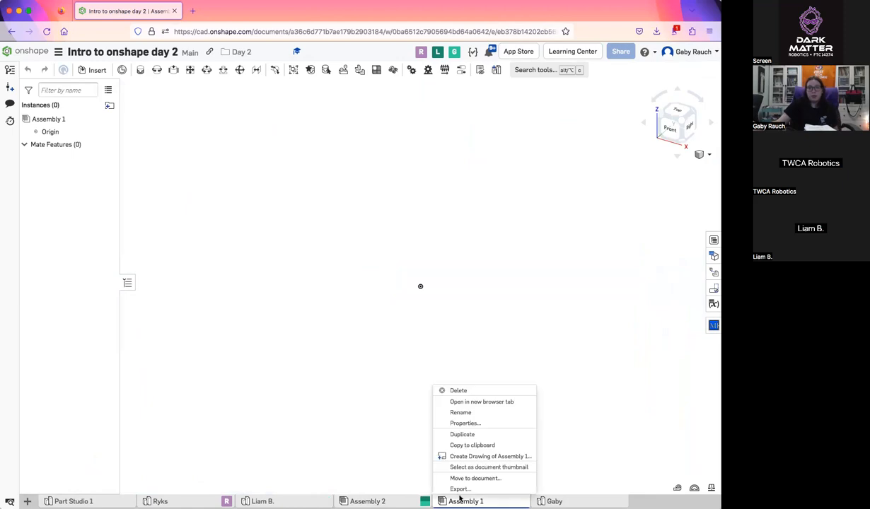
{"action": "left_click", "coordinate": [460, 411]}
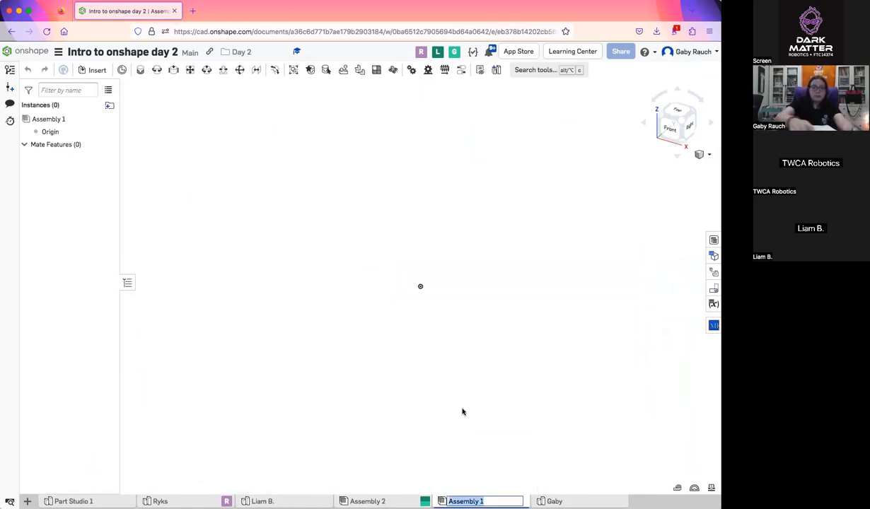
{"action": "type", "text": "ga"}
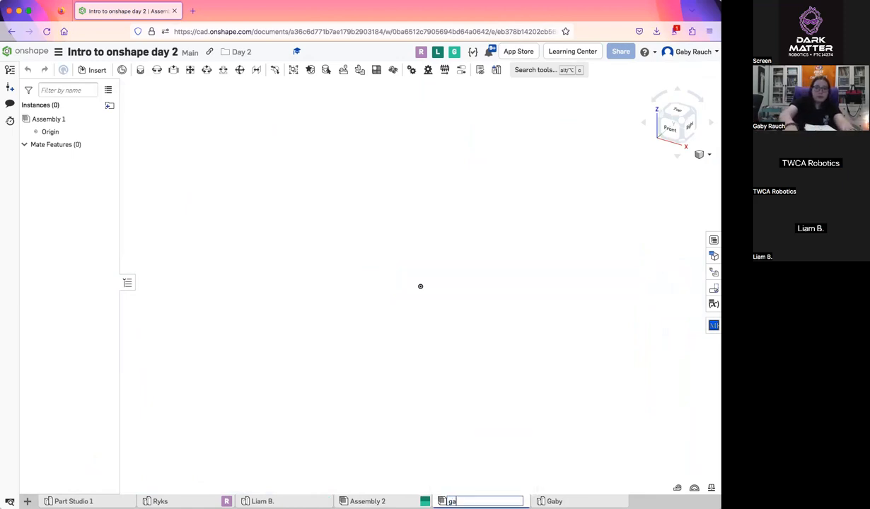
{"action": "key", "text": "BackSpace"}
{"action": "key", "text": "BackSpace"}
{"action": "type", "text": "Gaby"}
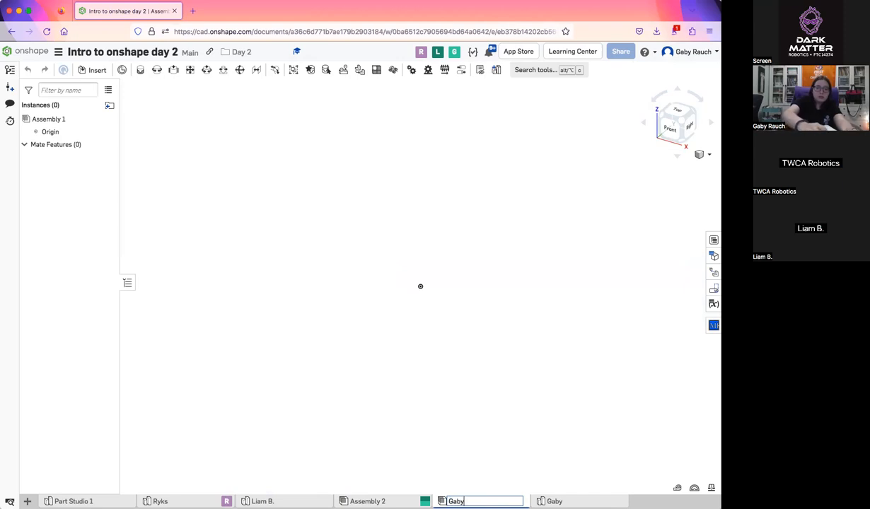
{"action": "key", "text": "Return"}
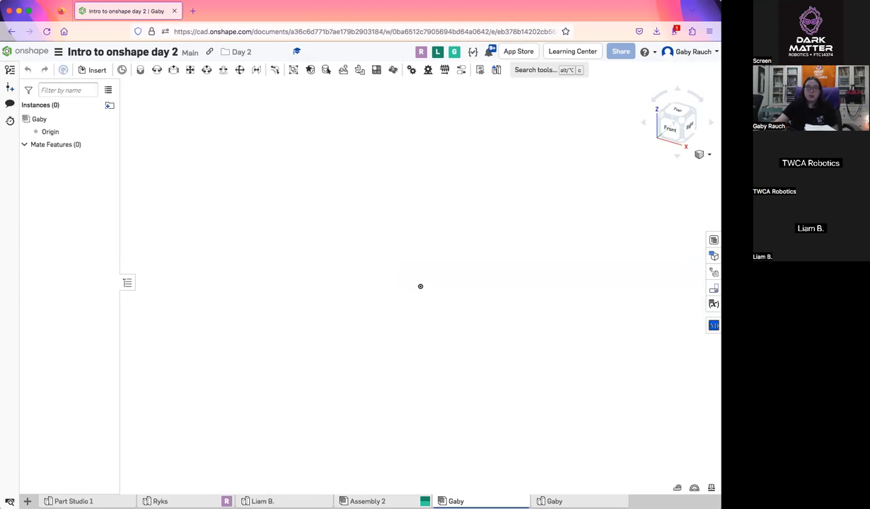
Try inserting all parts of the instructor's part studio into the empty assembly at once
{"action": "mouse_move", "coordinate": [482, 501]}
{"action": "mouse_move", "coordinate": [580, 502]}
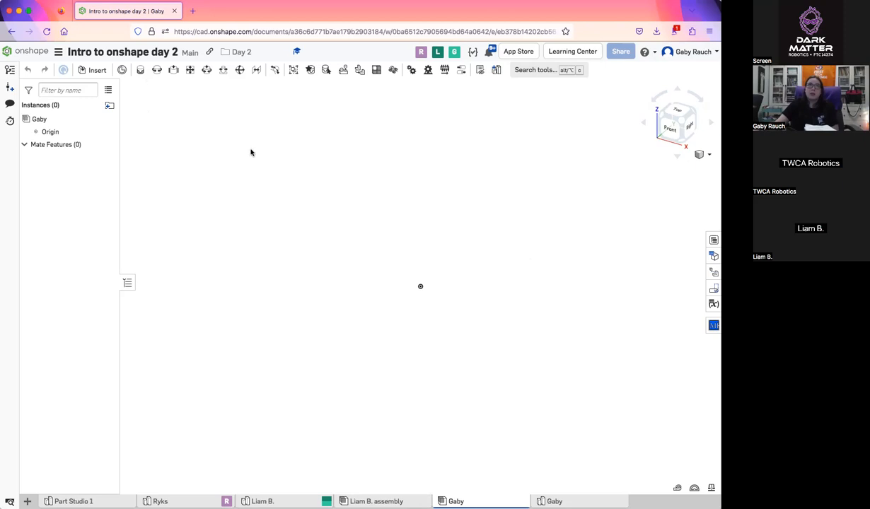
{"action": "left_click", "coordinate": [94, 71]}
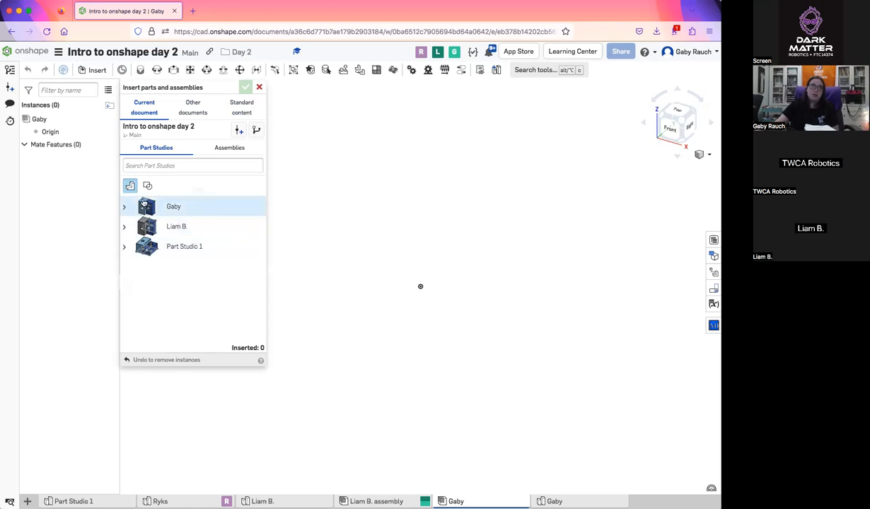
{"action": "left_click", "coordinate": [224, 155]}
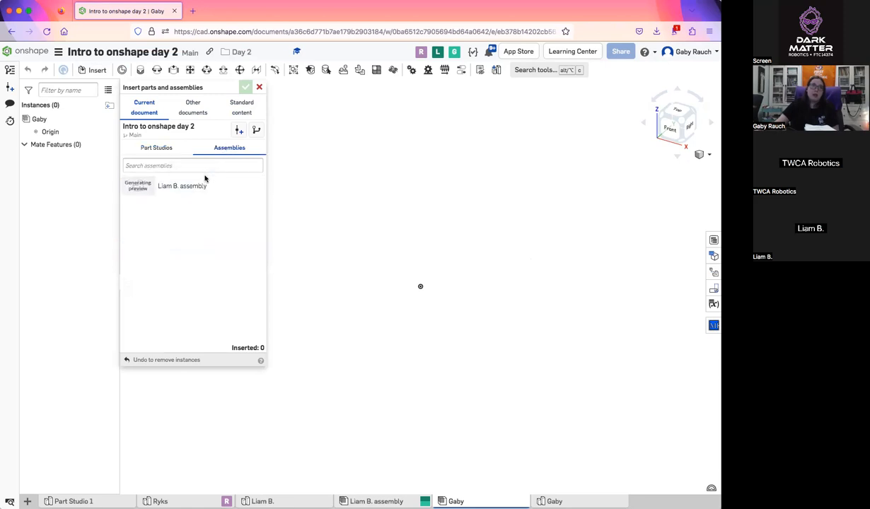
{"action": "left_click", "coordinate": [171, 150]}
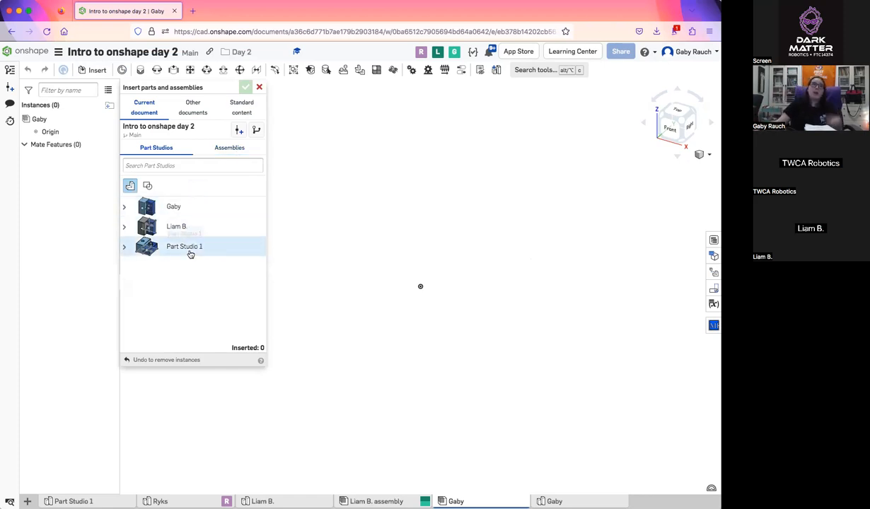
{"action": "left_click", "coordinate": [203, 210]}
{"action": "left_click", "coordinate": [535, 365]}
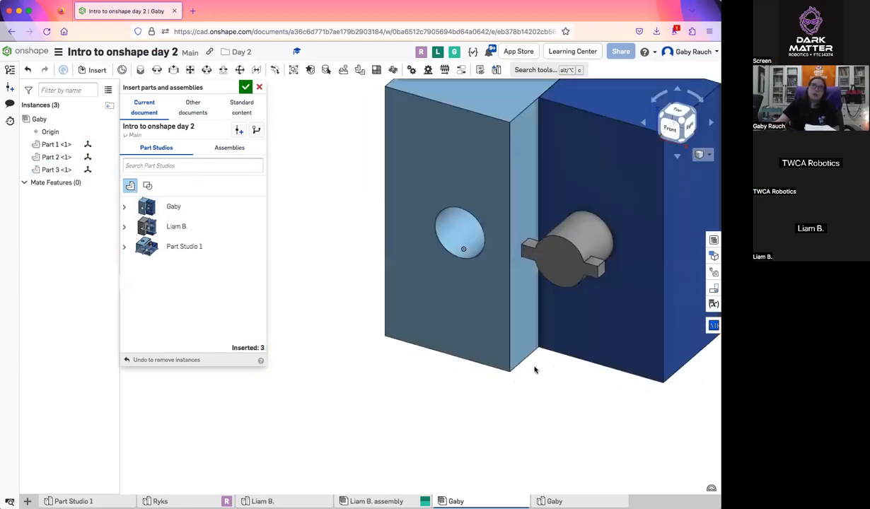
{"action": "scroll", "coordinate": [535, 362], "scroll_direction": "down", "scroll_amount": 3}
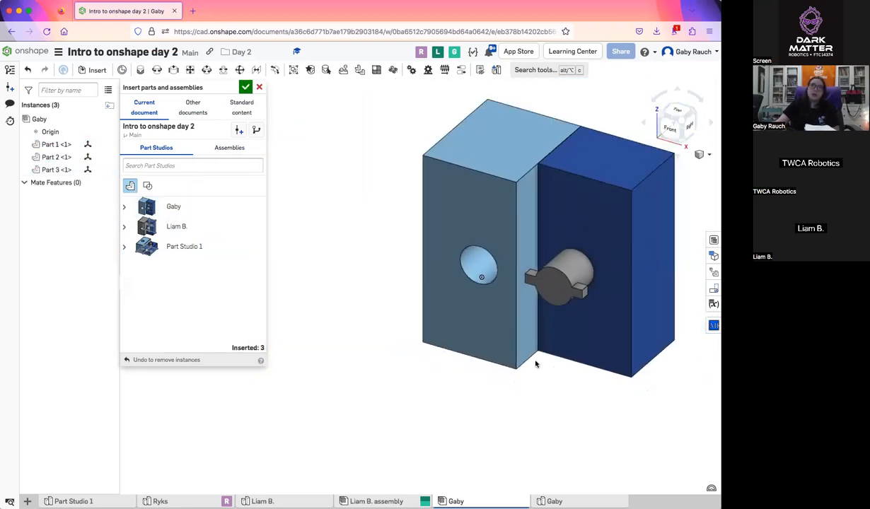
Try adding two extra copies of the tabbed pin, Part 2, beside the blocks, and cancel the whole insertion
{"action": "left_click", "coordinate": [124, 209]}
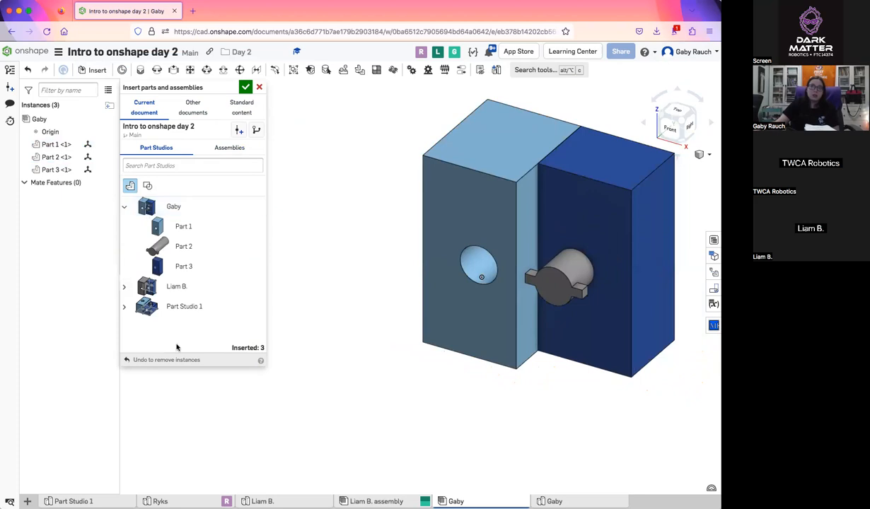
{"action": "left_click", "coordinate": [183, 246]}
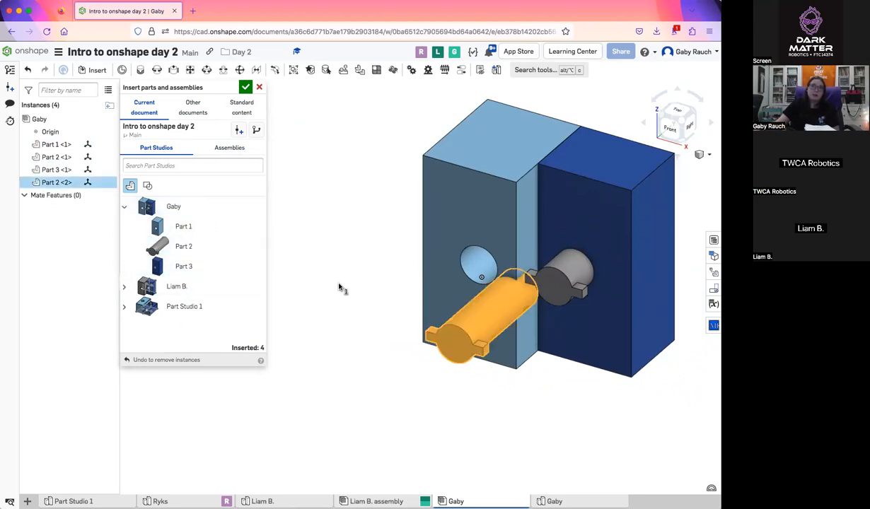
{"action": "left_click", "coordinate": [381, 239]}
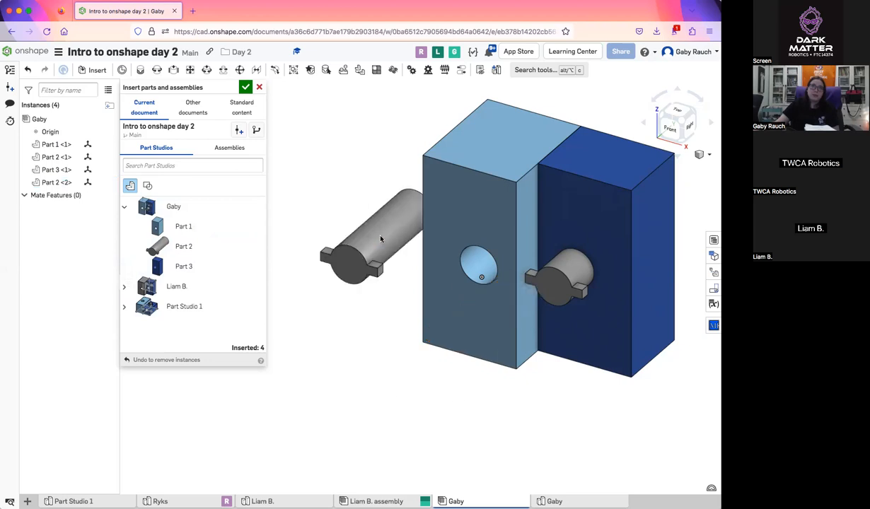
{"action": "left_click", "coordinate": [193, 251]}
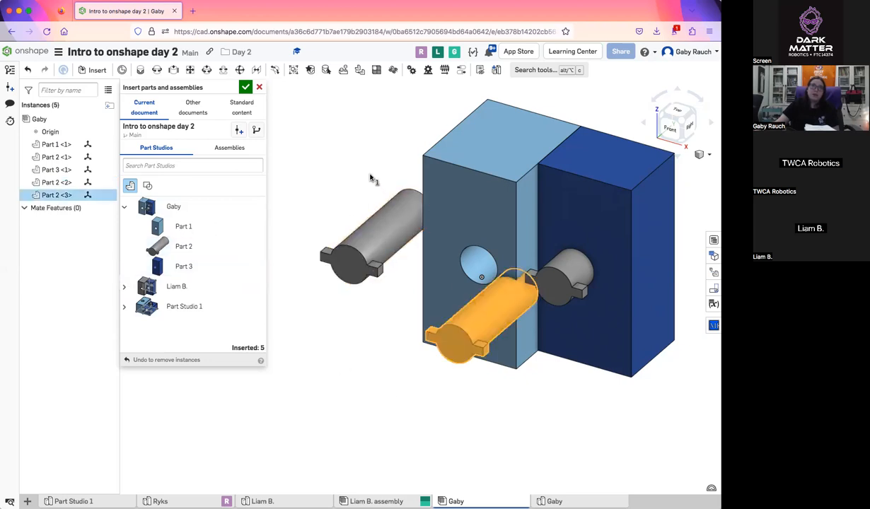
{"action": "left_click", "coordinate": [317, 183]}
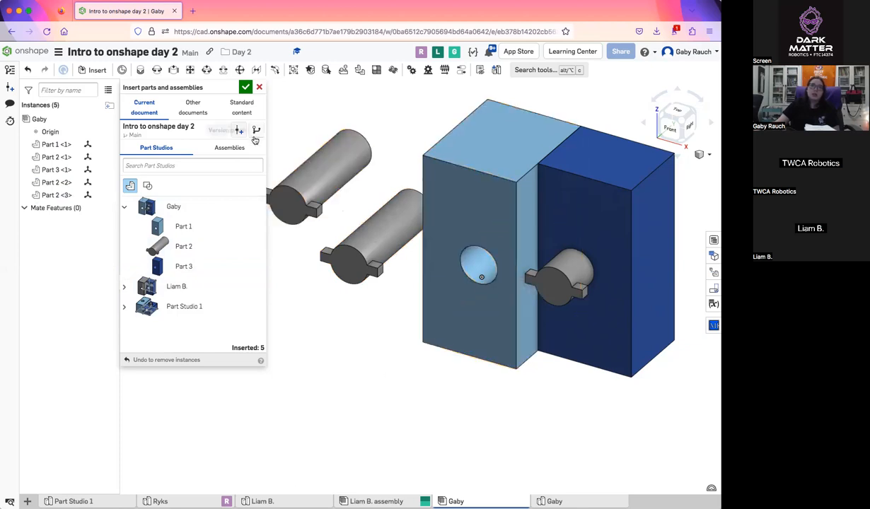
{"action": "left_click", "coordinate": [259, 87]}
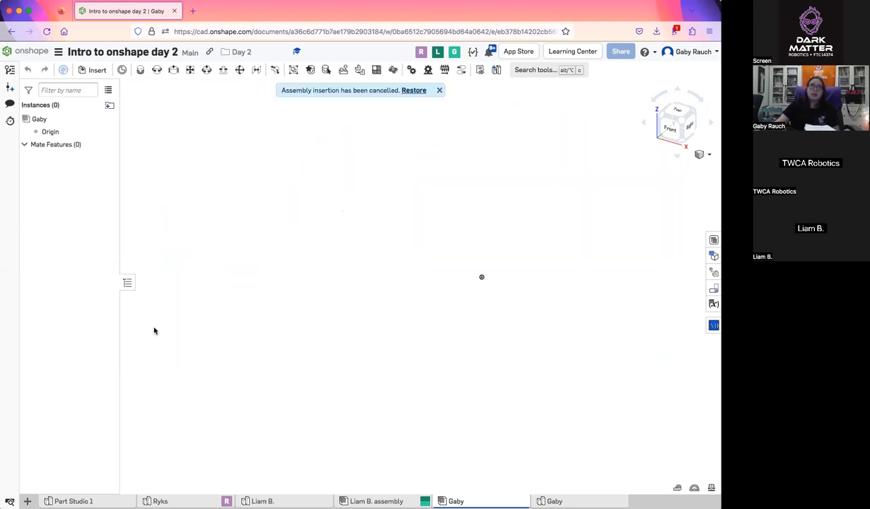
Insert the instructor's entire part studio into the assembly, placing Part 1, Part 2 and Part 3 together, and accept the insertion
{"action": "left_click", "coordinate": [95, 73]}
{"action": "left_click", "coordinate": [186, 207]}
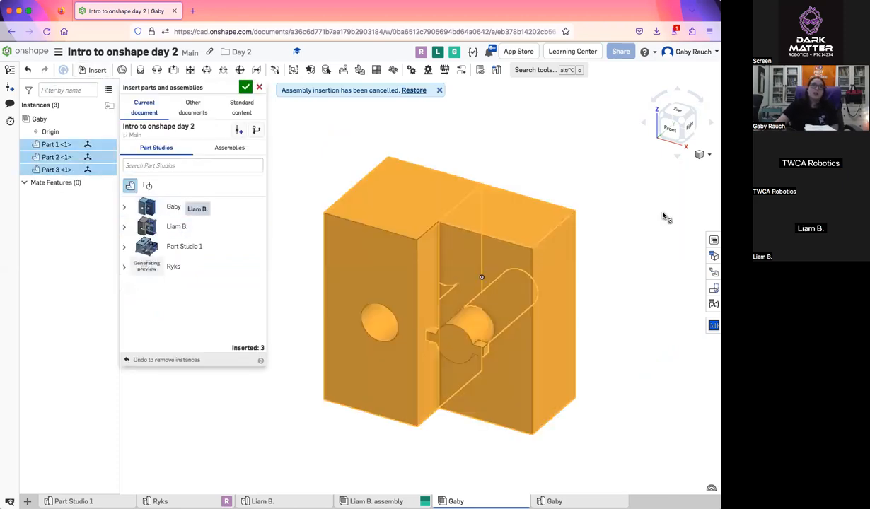
{"action": "left_click", "coordinate": [573, 224]}
{"action": "left_click", "coordinate": [244, 87]}
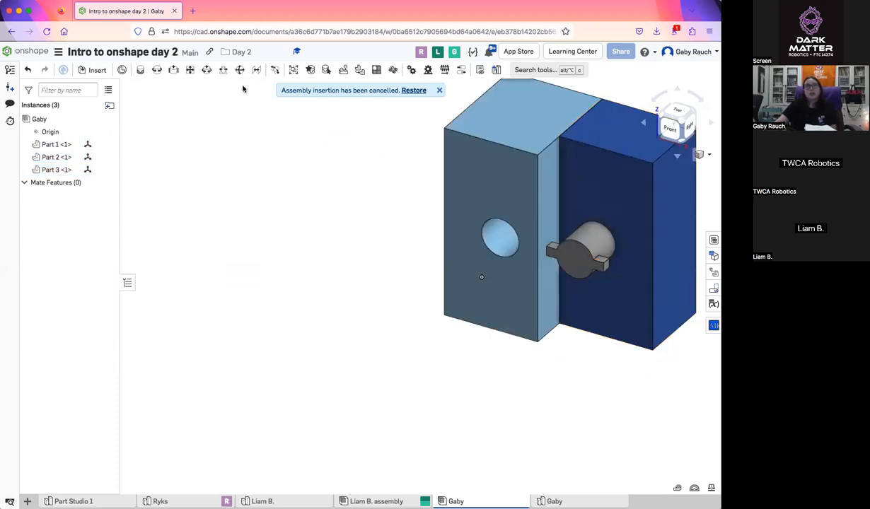
Reopen part insertion and compare the sources offered by the current document and by other documents
{"action": "left_click", "coordinate": [97, 71]}
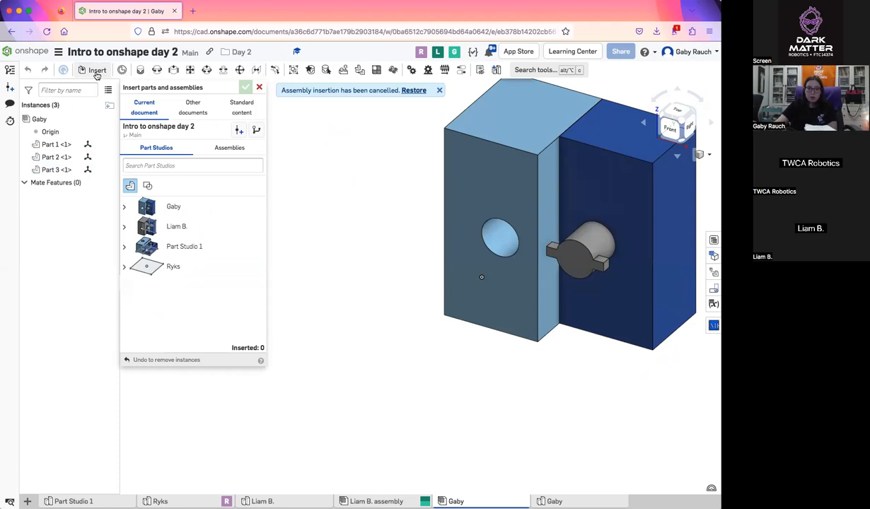
{"action": "left_click", "coordinate": [193, 107]}
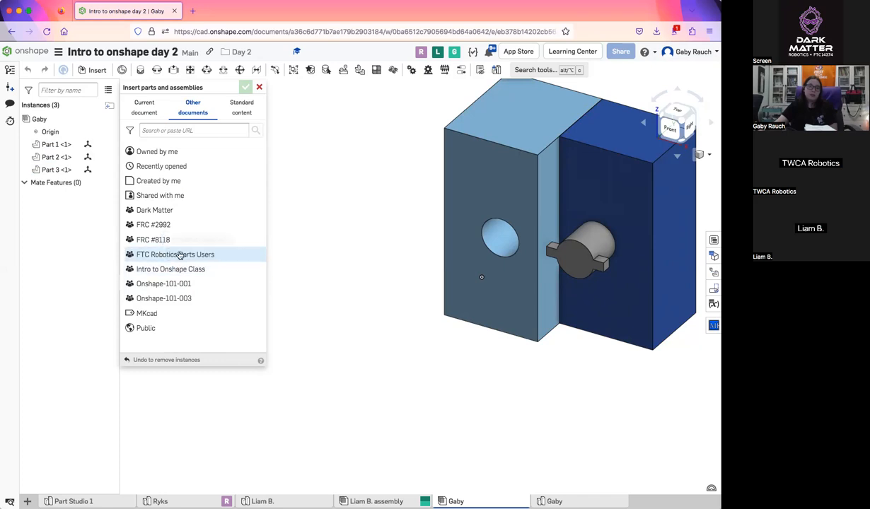
{"action": "left_click", "coordinate": [147, 106]}
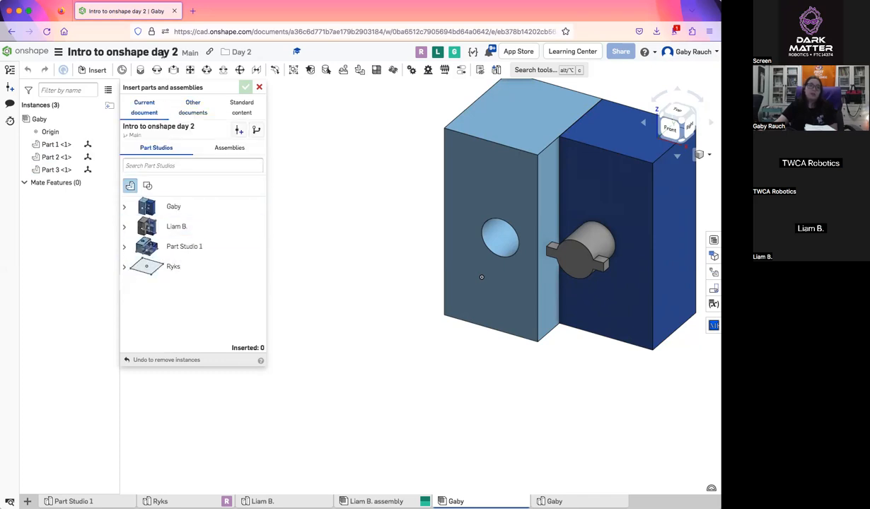
{"action": "left_click", "coordinate": [193, 107]}
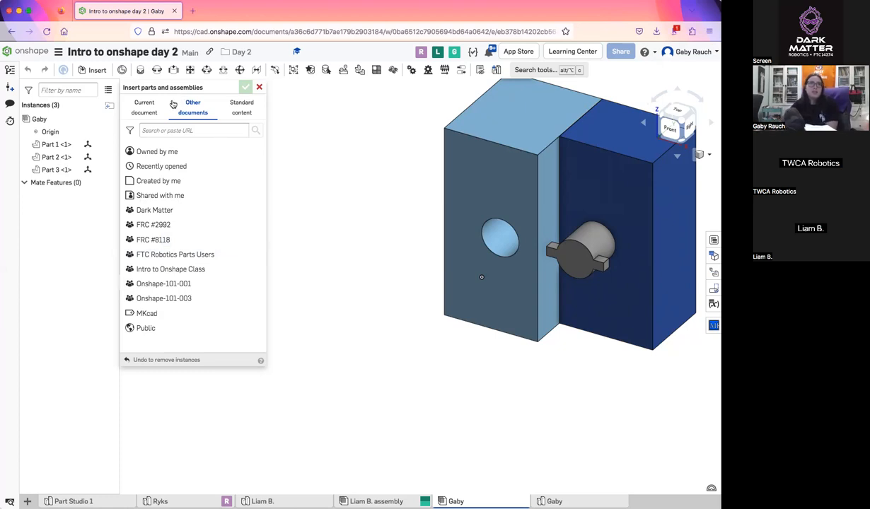
{"action": "left_click", "coordinate": [151, 108]}
{"action": "left_click", "coordinate": [185, 109]}
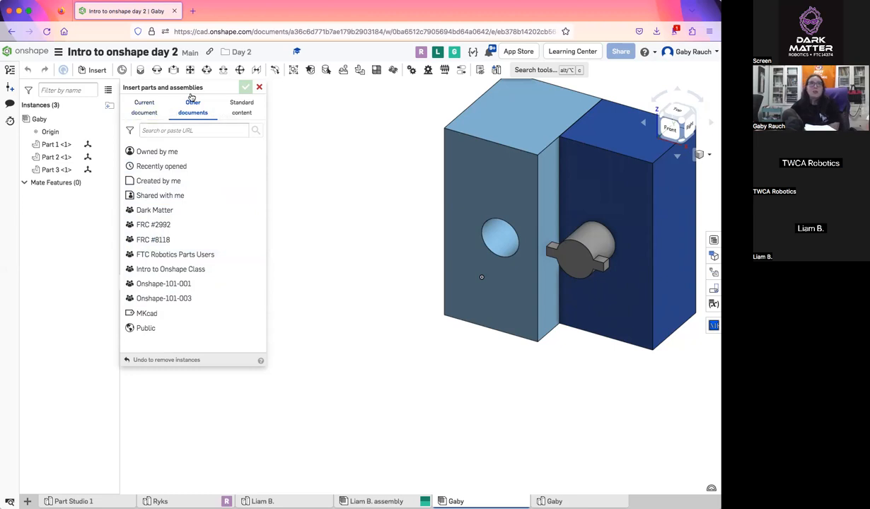
Browse the vendor folders in the FTC Robotics Parts Users library among the other documents
{"action": "left_click", "coordinate": [178, 254]}
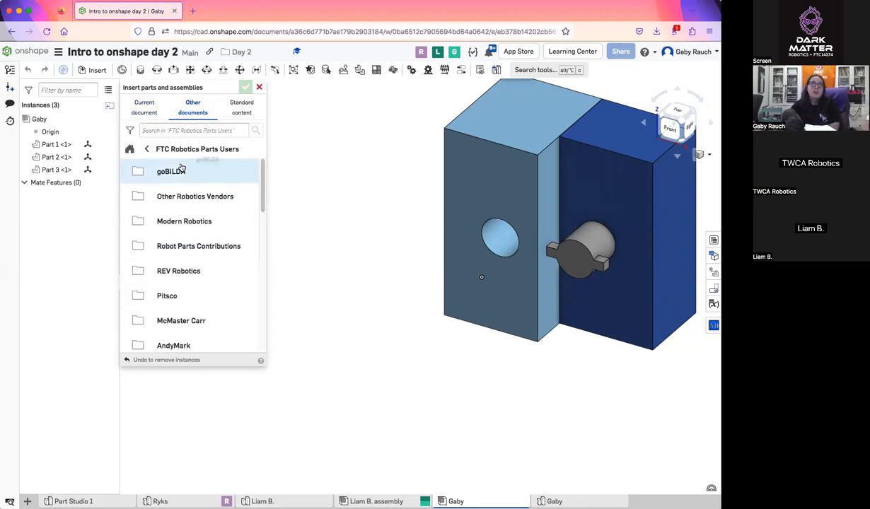
{"action": "scroll", "coordinate": [198, 248], "scroll_direction": "down", "scroll_amount": 10}
{"action": "scroll", "coordinate": [206, 254], "scroll_direction": "up", "scroll_amount": 10}
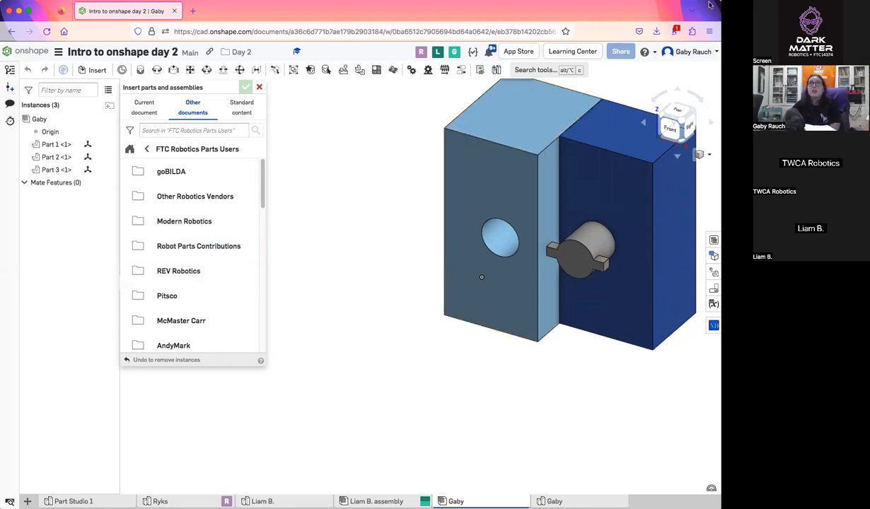
{"action": "left_click_drag", "start_coordinate": [713, 17], "coordinate": [711, 22]}
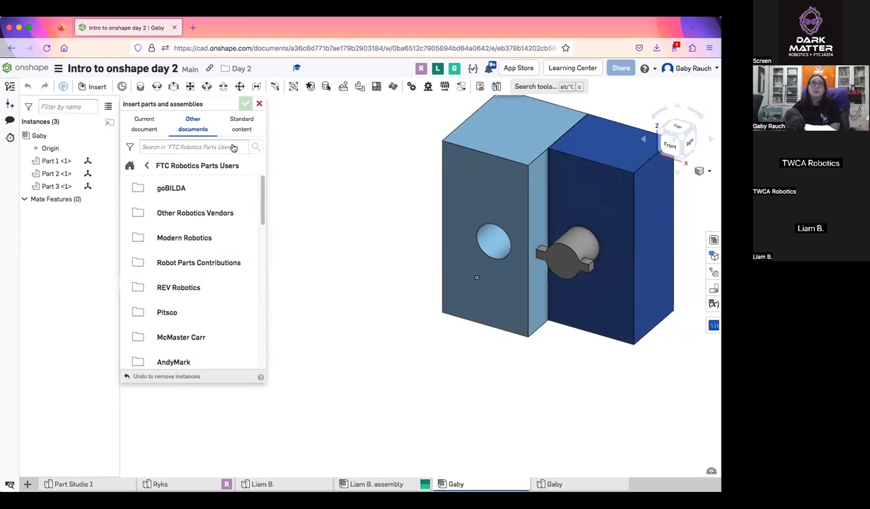
{"action": "scroll", "coordinate": [178, 317], "scroll_direction": "down", "scroll_amount": 1}
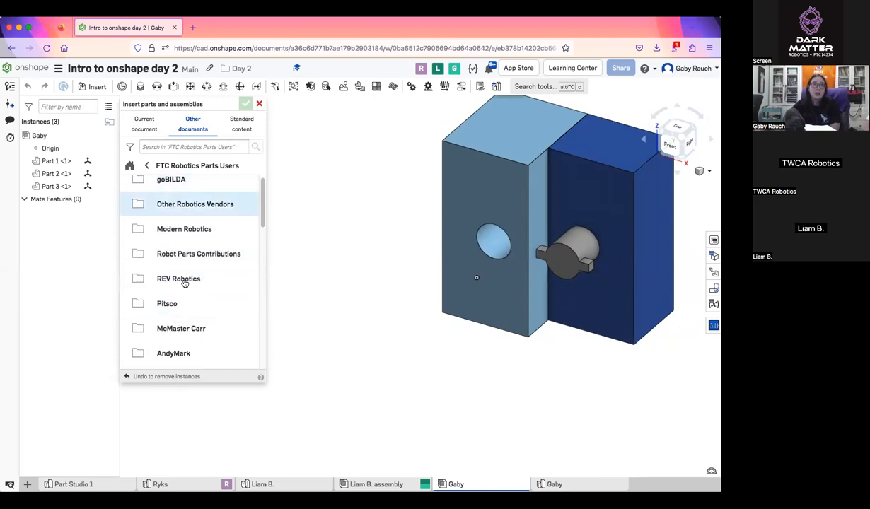
{"action": "scroll", "coordinate": [189, 329], "scroll_direction": "down", "scroll_amount": 2}
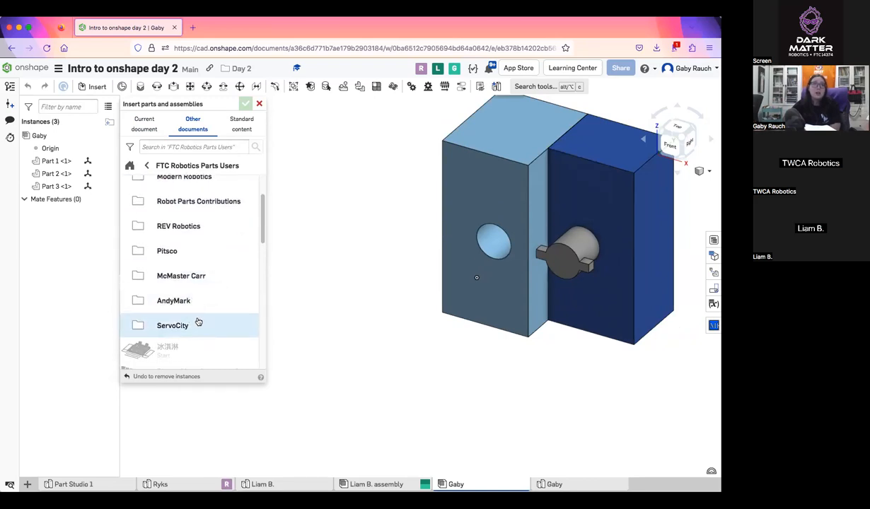
{"action": "scroll", "coordinate": [201, 323], "scroll_direction": "up", "scroll_amount": 2}
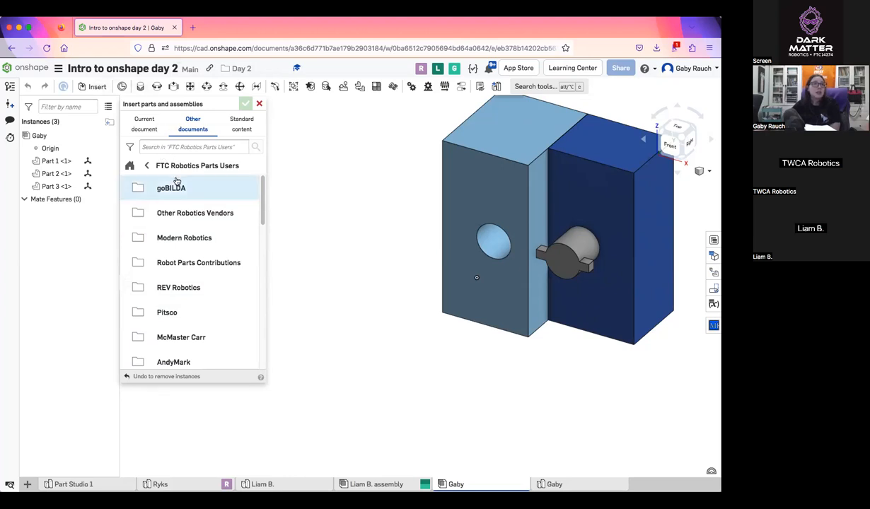
Open the goBILDA website in a new browser tab and look over its home page
{"action": "left_click", "coordinate": [192, 27]}
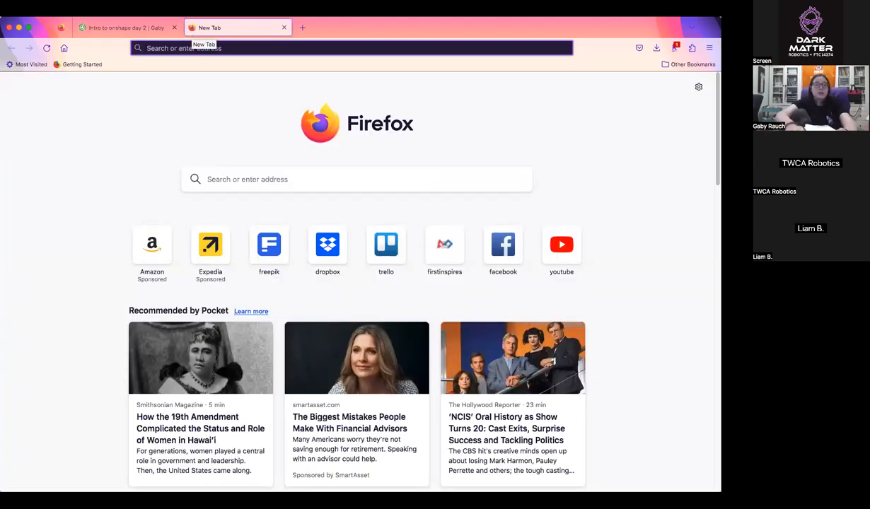
{"action": "type", "text": "gobilda.com"}
{"action": "key", "text": "Return"}
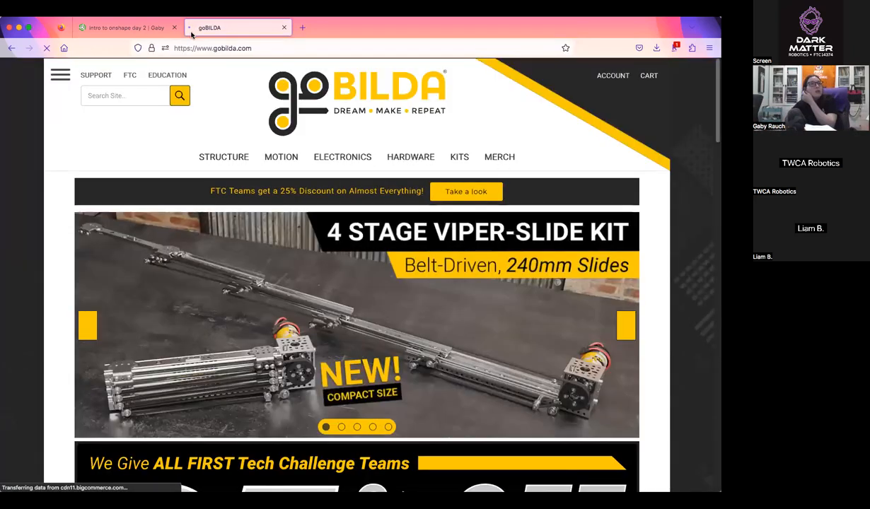
{"action": "scroll", "coordinate": [160, 89], "scroll_direction": "down", "scroll_amount": 1}
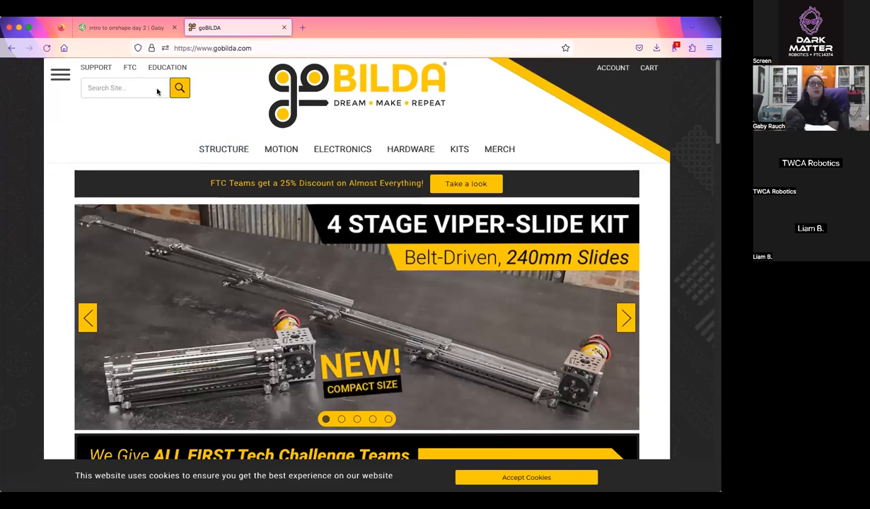
Compare the folders in the Onshape goBILDA parts library with the product categories on the goBILDA website
{"action": "left_click", "coordinate": [124, 28]}
{"action": "left_click", "coordinate": [174, 188]}
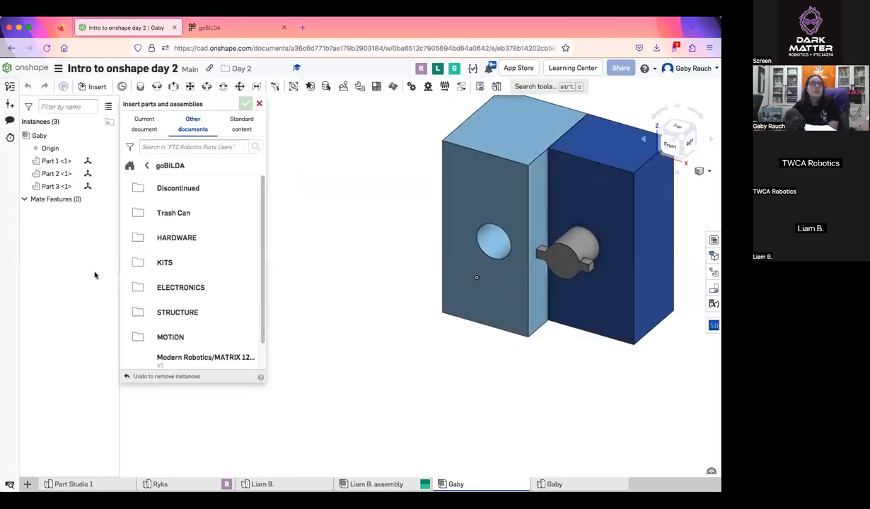
{"action": "scroll", "coordinate": [142, 284], "scroll_direction": "down", "scroll_amount": 1}
{"action": "scroll", "coordinate": [201, 311], "scroll_direction": "up", "scroll_amount": 1}
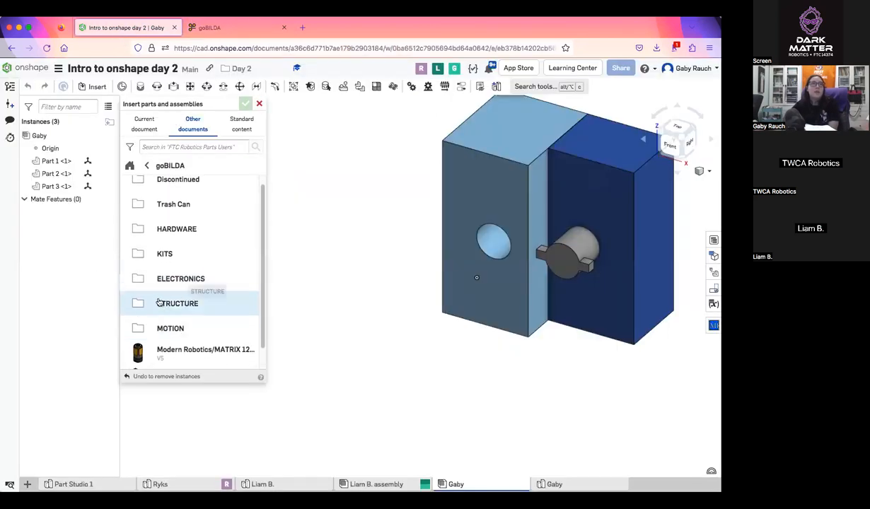
{"action": "left_click", "coordinate": [192, 25]}
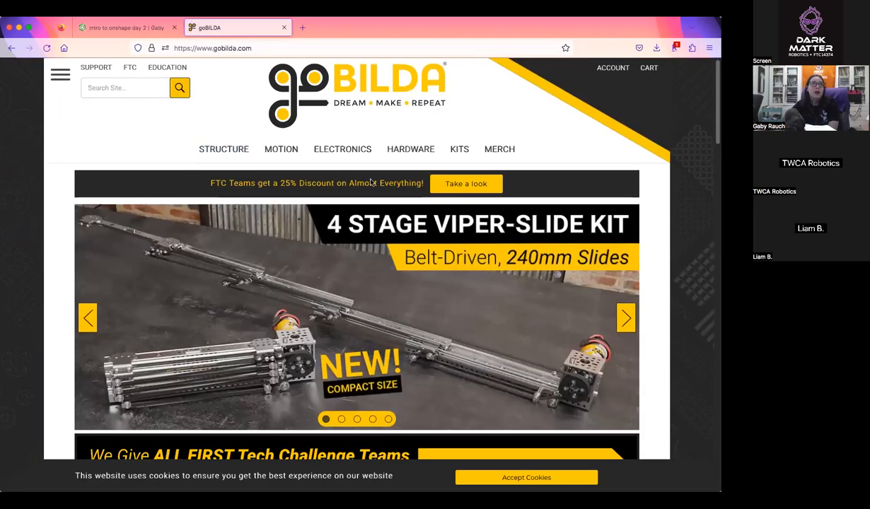
{"action": "left_click", "coordinate": [135, 27]}
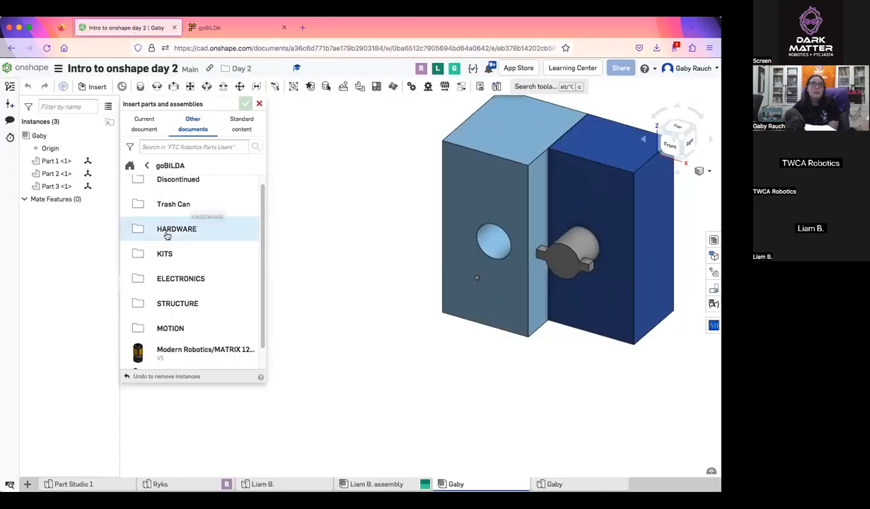
Compare the library's MOTION folder with the website's Motion category, and return to the FTC Robotics Parts Users vendor list
{"action": "left_click", "coordinate": [183, 322]}
{"action": "left_click", "coordinate": [226, 28]}
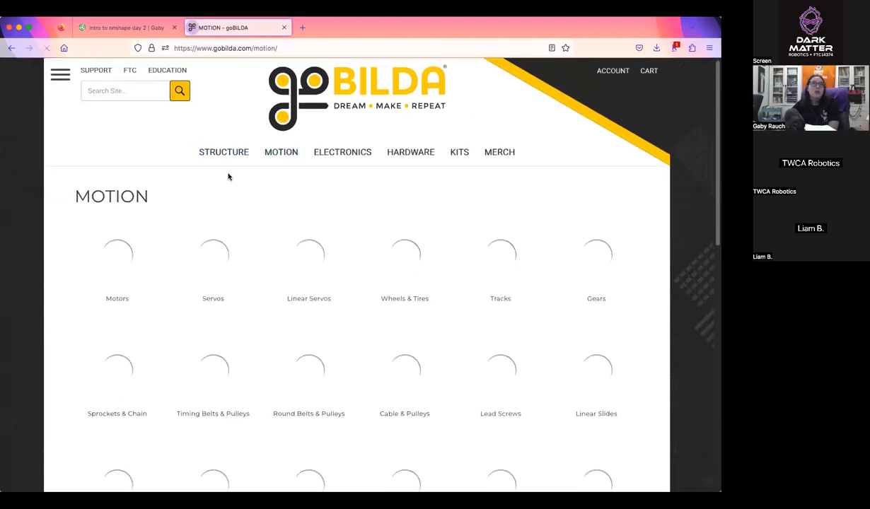
{"action": "scroll", "coordinate": [229, 174], "scroll_direction": "down", "scroll_amount": 2}
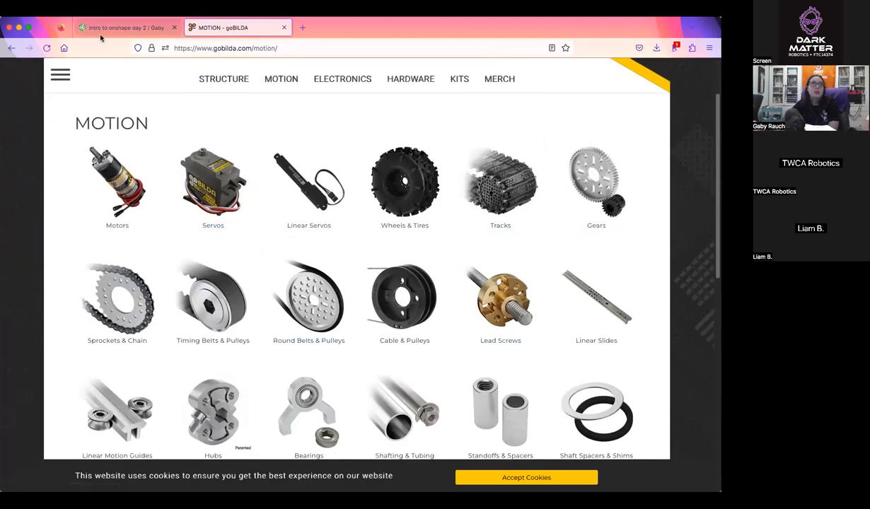
{"action": "left_click", "coordinate": [123, 28]}
{"action": "scroll", "coordinate": [225, 260], "scroll_direction": "down", "scroll_amount": 5}
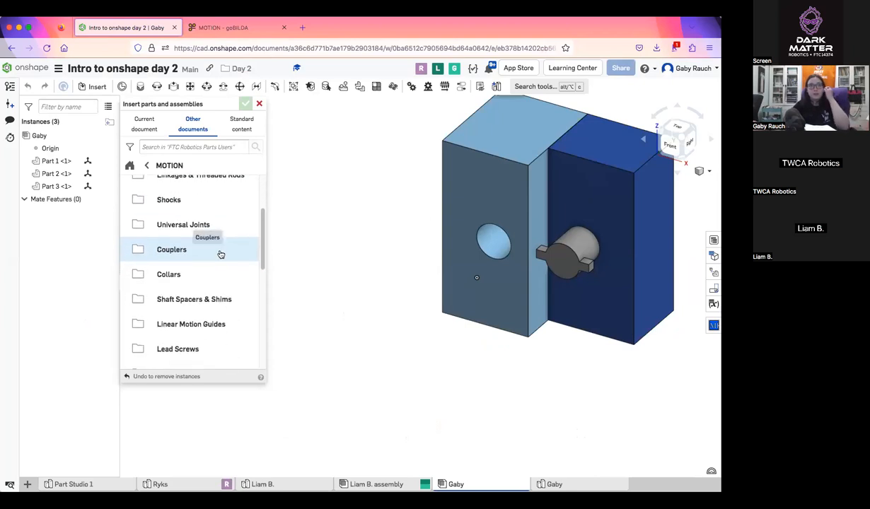
{"action": "scroll", "coordinate": [220, 254], "scroll_direction": "up", "scroll_amount": 5}
{"action": "left_click", "coordinate": [146, 166]}
{"action": "left_click", "coordinate": [146, 166]}
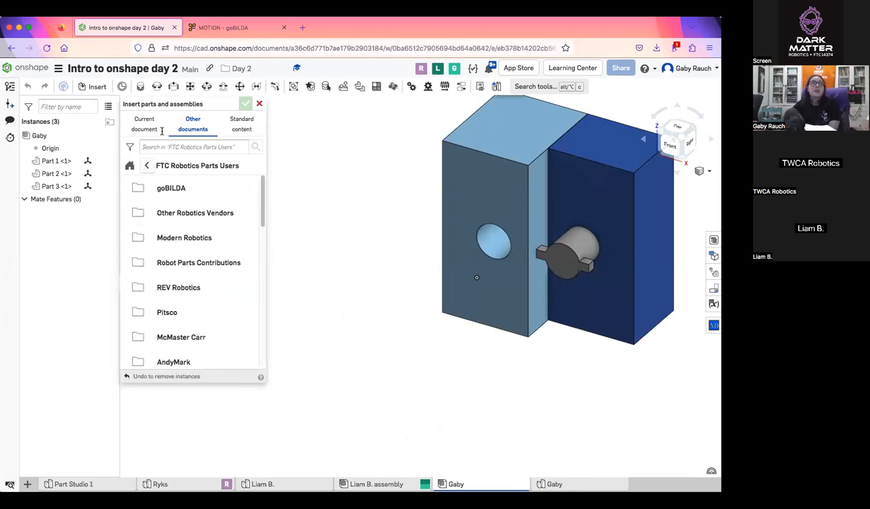
Search the goBILDA website for "spr" and look over the Sprockets & Chain page
{"action": "left_click", "coordinate": [215, 27]}
{"action": "scroll", "coordinate": [361, 304], "scroll_direction": "down", "scroll_amount": 2}
{"action": "scroll", "coordinate": [361, 304], "scroll_direction": "up", "scroll_amount": 4}
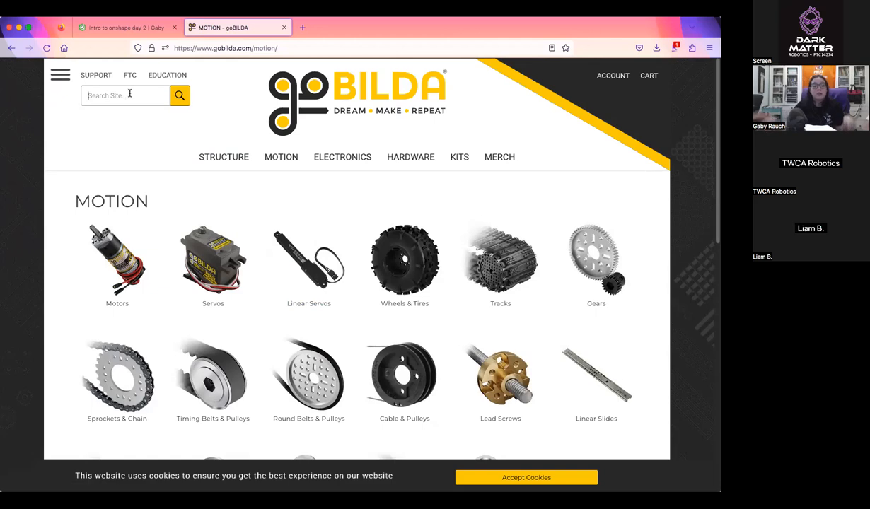
{"action": "type", "text": "spr"}
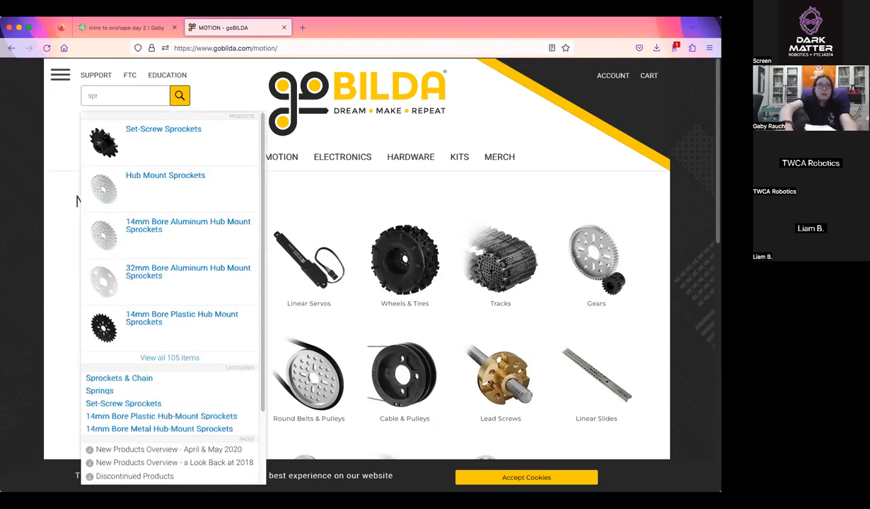
{"action": "left_click", "coordinate": [150, 175]}
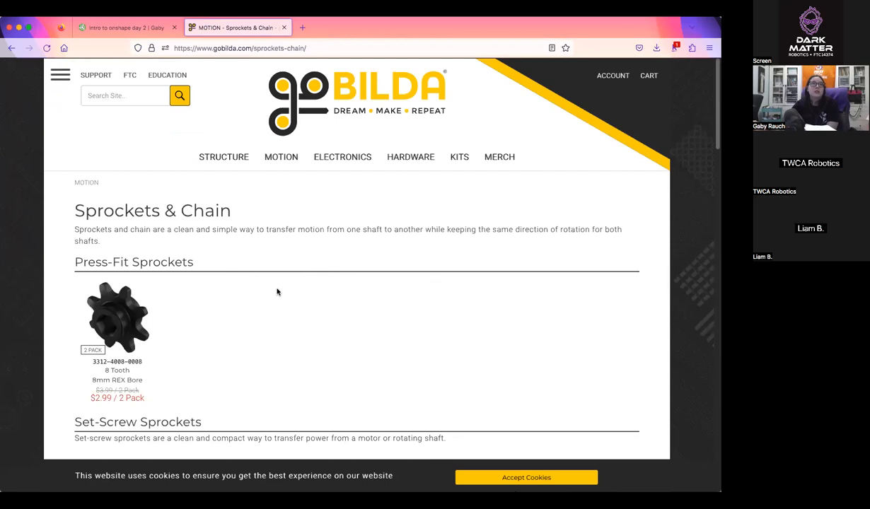
{"action": "scroll", "coordinate": [277, 293], "scroll_direction": "down", "scroll_amount": 6}
{"action": "scroll", "coordinate": [279, 293], "scroll_direction": "down", "scroll_amount": 3}
{"action": "scroll", "coordinate": [278, 290], "scroll_direction": "up", "scroll_amount": 10}
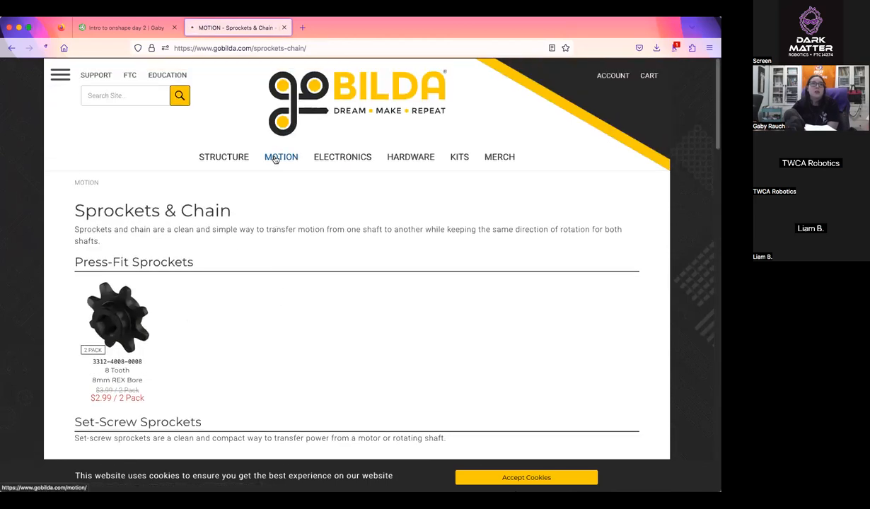
Browse the website's Motion category to Hubs and examine the metric and imperial parts on the Sonic Hubs page
{"action": "scroll", "coordinate": [437, 341], "scroll_direction": "down", "scroll_amount": 4}
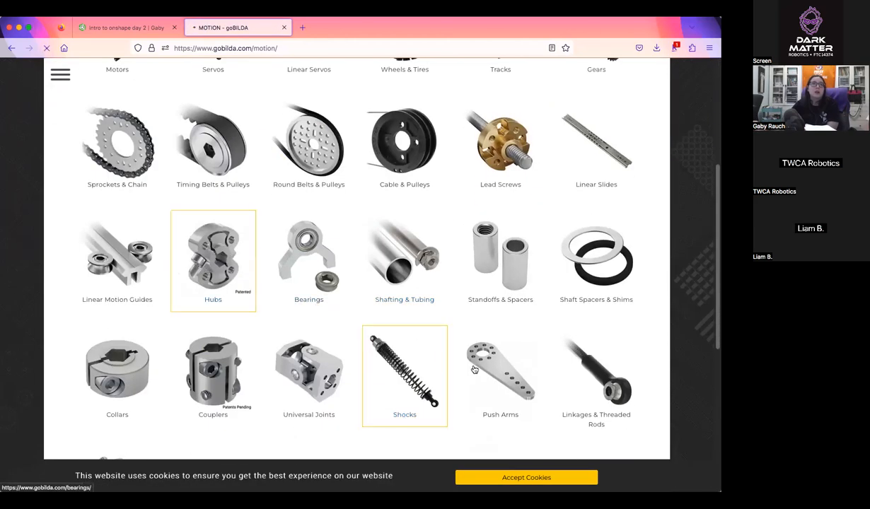
{"action": "scroll", "coordinate": [382, 332], "scroll_direction": "down", "scroll_amount": 5}
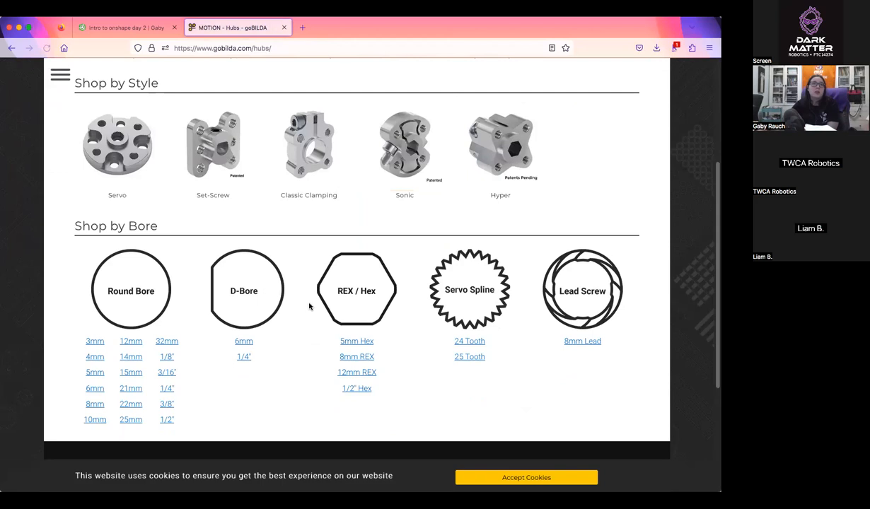
{"action": "scroll", "coordinate": [309, 306], "scroll_direction": "up", "scroll_amount": 3}
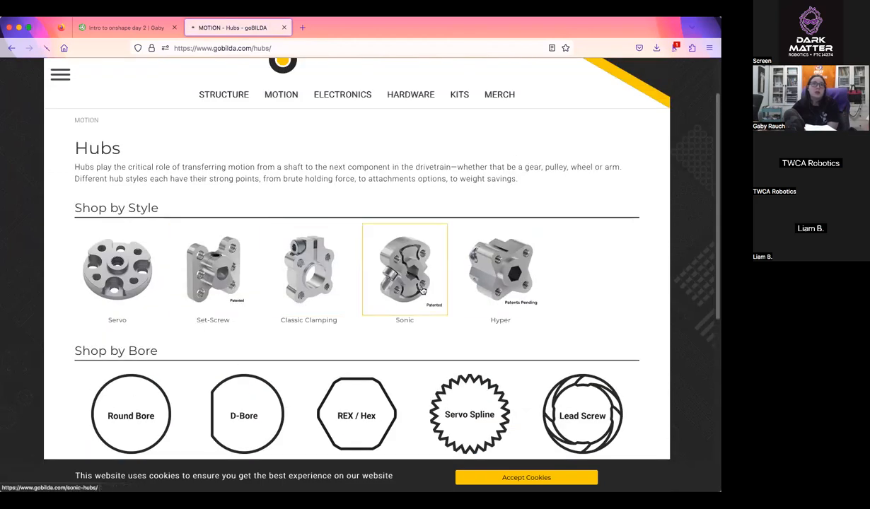
{"action": "scroll", "coordinate": [510, 331], "scroll_direction": "down", "scroll_amount": 2}
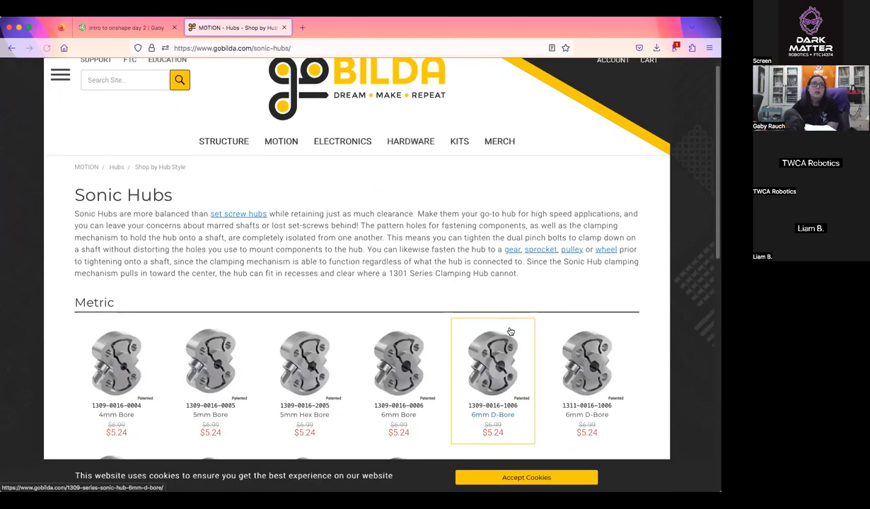
{"action": "scroll", "coordinate": [509, 330], "scroll_direction": "down", "scroll_amount": 10}
{"action": "scroll", "coordinate": [510, 330], "scroll_direction": "up", "scroll_amount": 10}
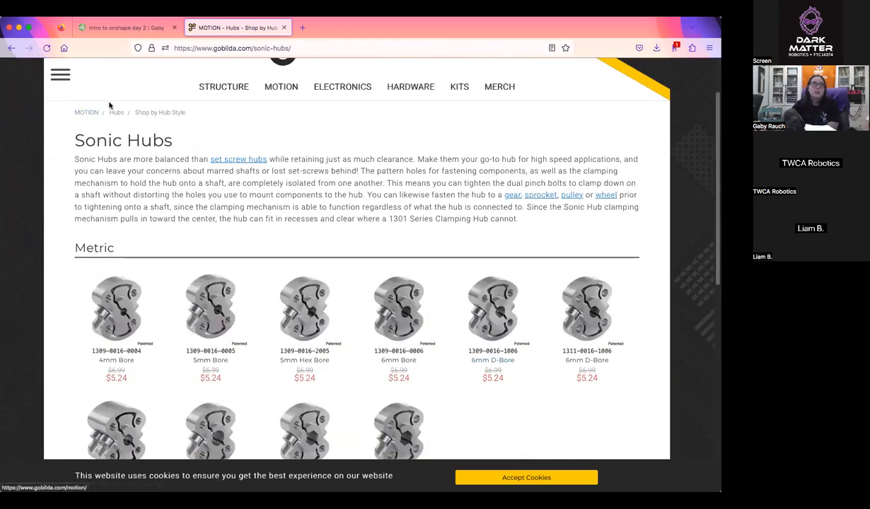
{"action": "scroll", "coordinate": [223, 163], "scroll_direction": "down", "scroll_amount": 5}
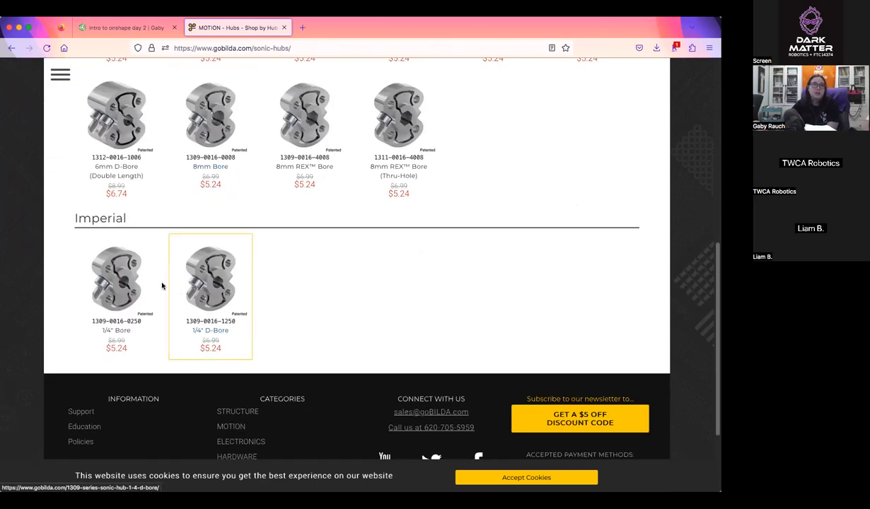
Return to Onshape and open the goBILDA library's Sonic Hubs (16mm Pattern) folder within MOTION and Hubs
{"action": "left_click", "coordinate": [152, 28]}
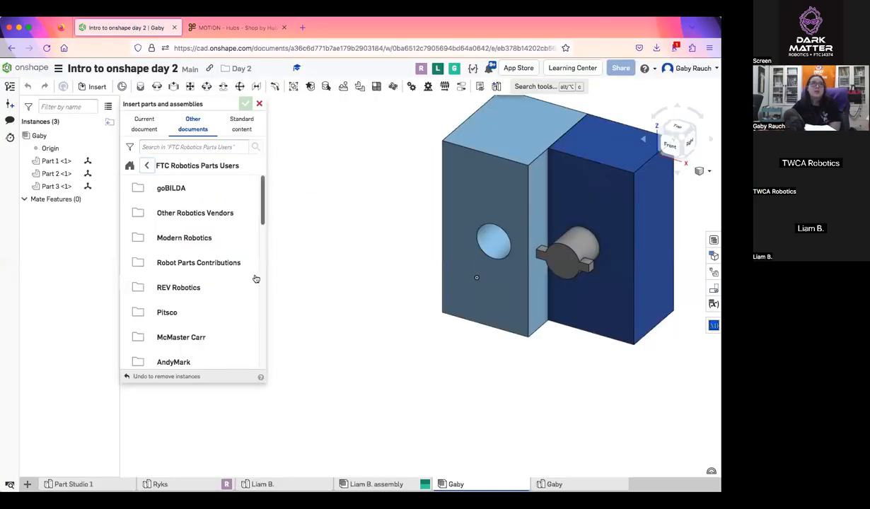
{"action": "left_click", "coordinate": [185, 188]}
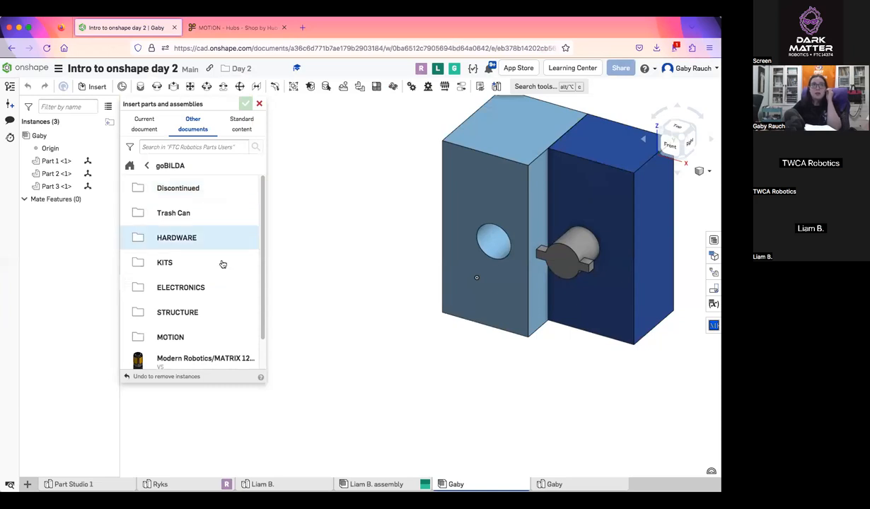
{"action": "left_click", "coordinate": [223, 339]}
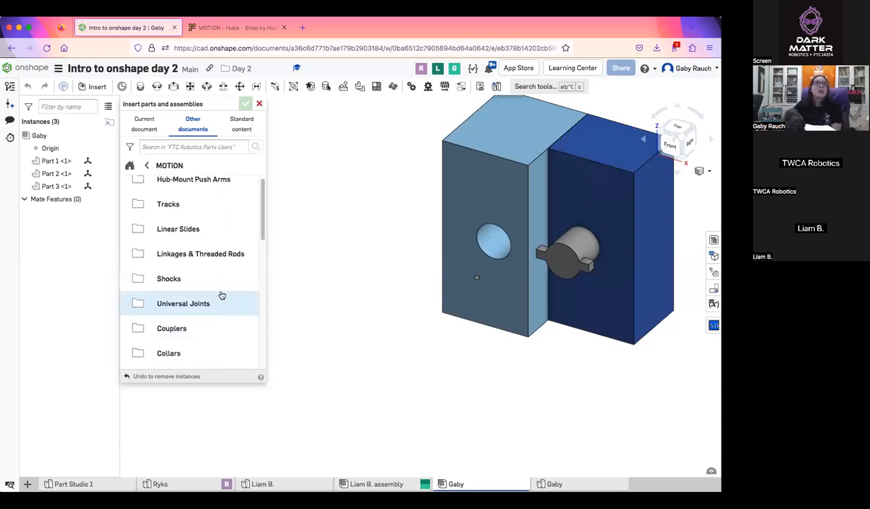
{"action": "scroll", "coordinate": [222, 295], "scroll_direction": "down", "scroll_amount": 5}
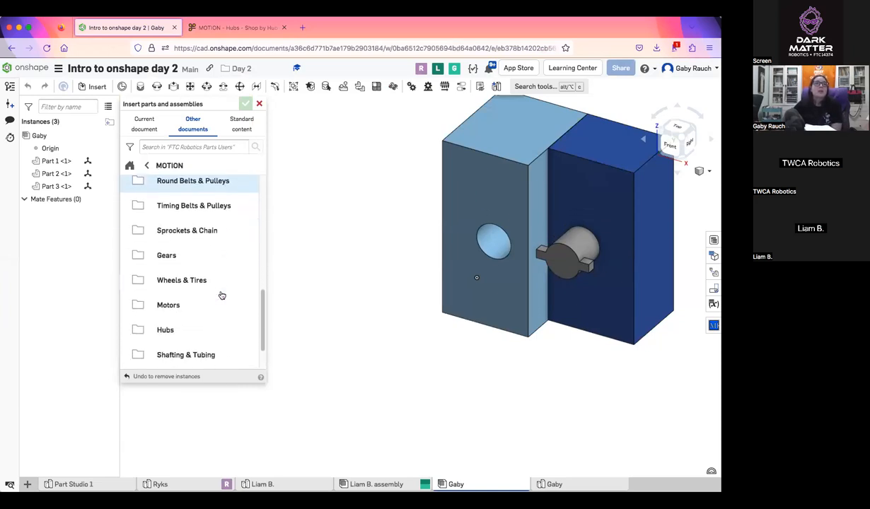
{"action": "scroll", "coordinate": [221, 296], "scroll_direction": "down", "scroll_amount": 2}
{"action": "left_click", "coordinate": [188, 285]}
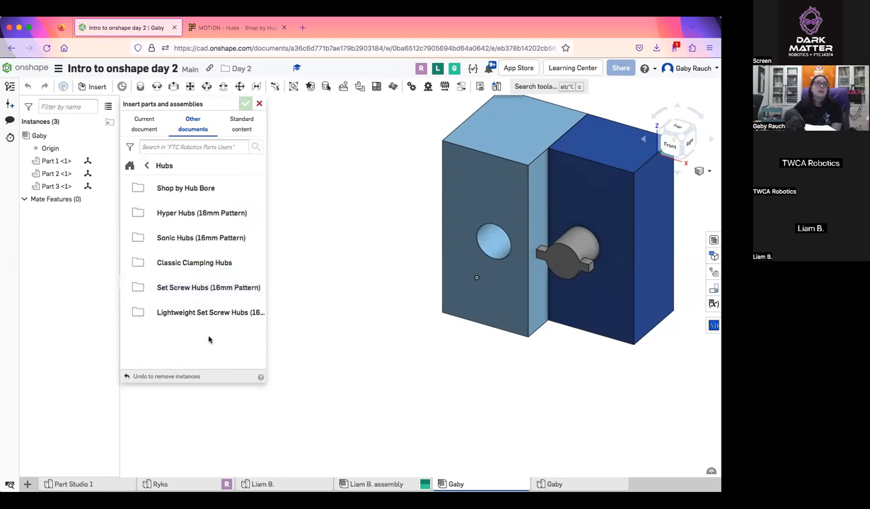
{"action": "left_click", "coordinate": [207, 239]}
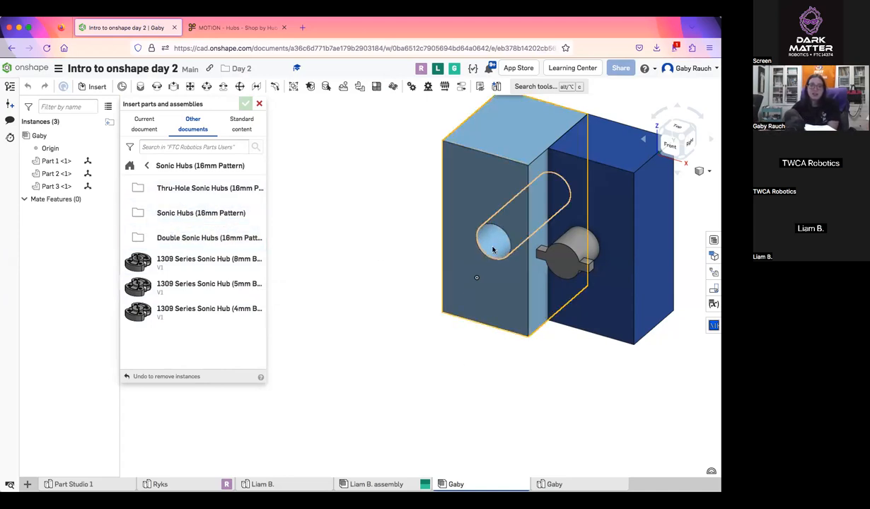
Insert the 1309 Series Sonic Hub with 8mm bore from its part studio, placing it beside the light blue block
{"action": "right_click_drag", "start_coordinate": [550, 356], "coordinate": [515, 337]}
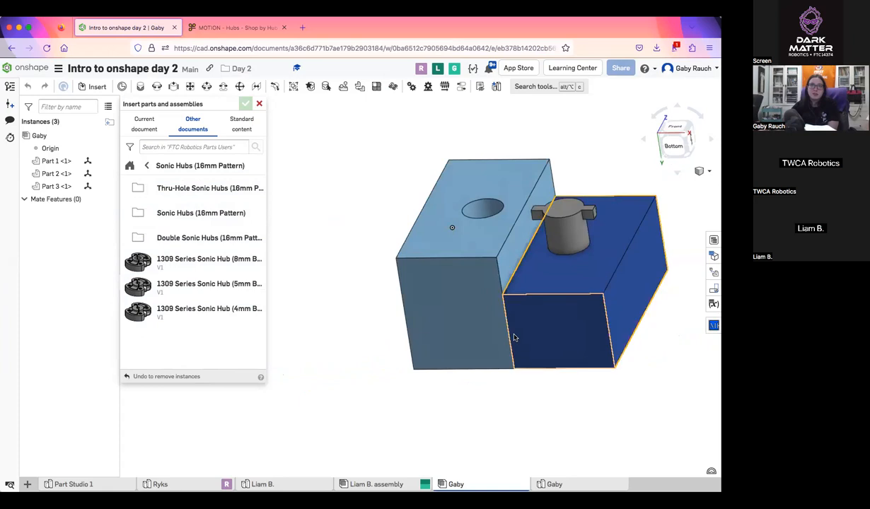
{"action": "left_click", "coordinate": [144, 125]}
{"action": "left_click", "coordinate": [192, 126]}
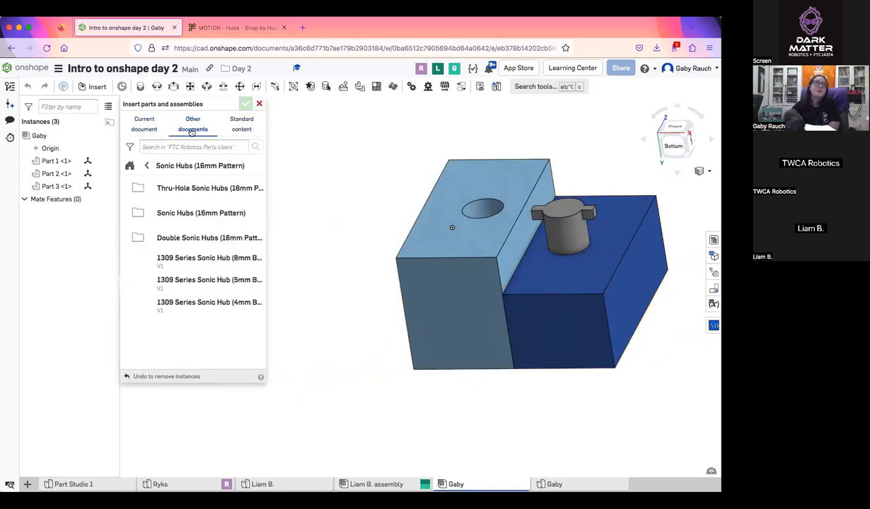
{"action": "left_click", "coordinate": [197, 259]}
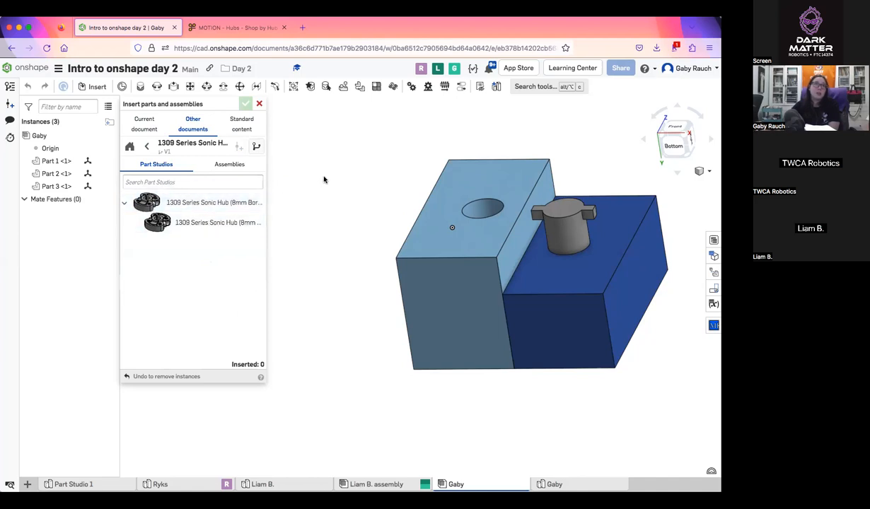
{"action": "left_click", "coordinate": [227, 164]}
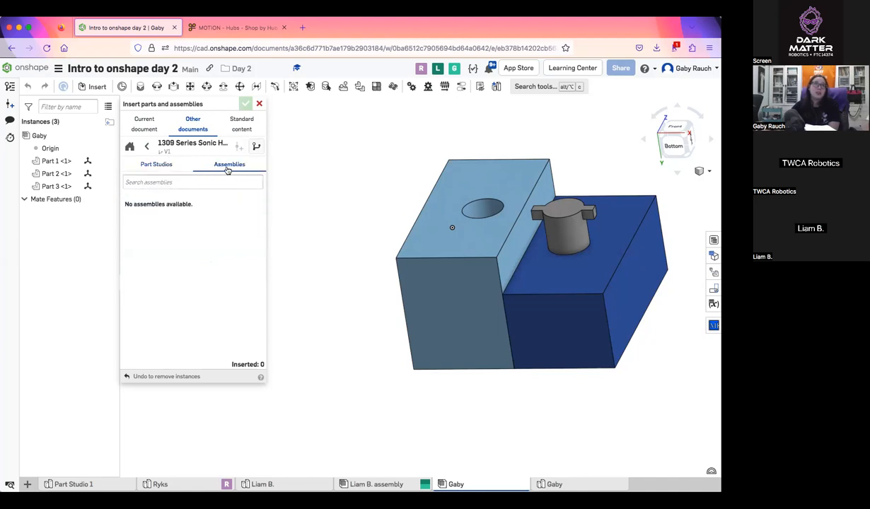
{"action": "left_click", "coordinate": [168, 165]}
{"action": "left_click", "coordinate": [171, 221]}
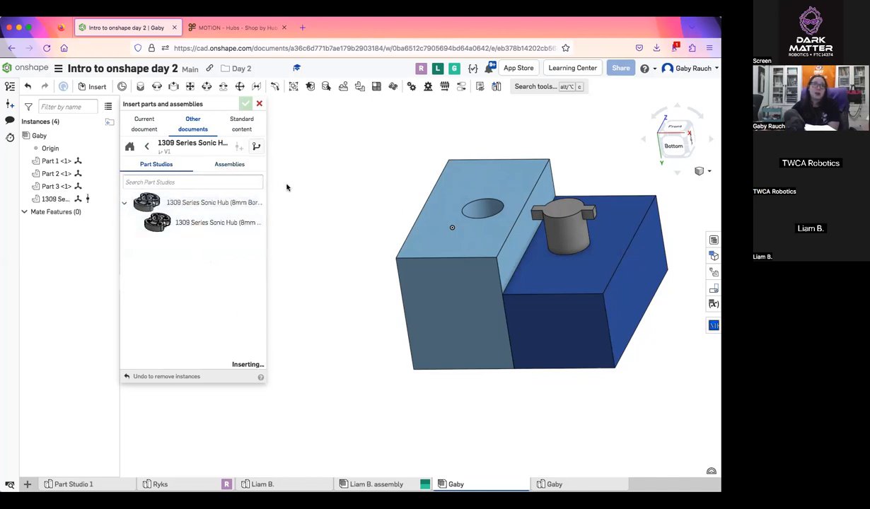
{"action": "left_click", "coordinate": [311, 186]}
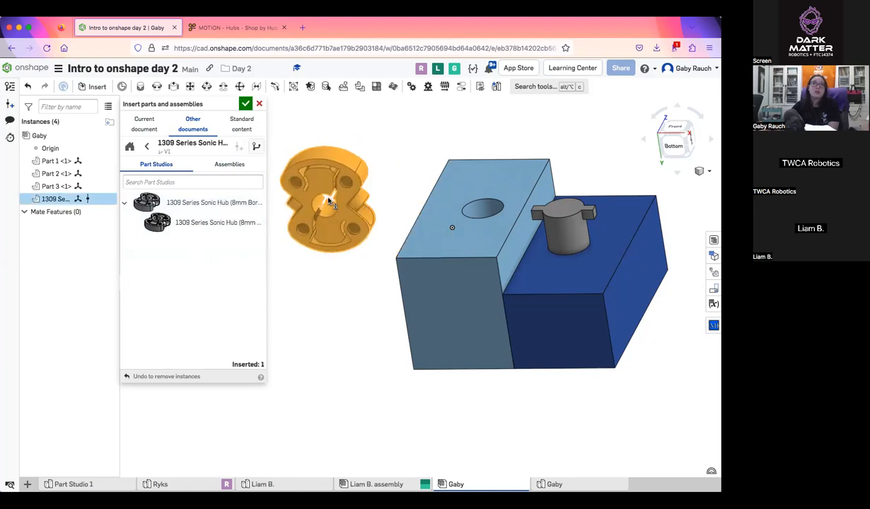
Look through the other document sources for insertion, including Intro to Onshape Class and the Public documents
{"action": "left_click", "coordinate": [192, 124]}
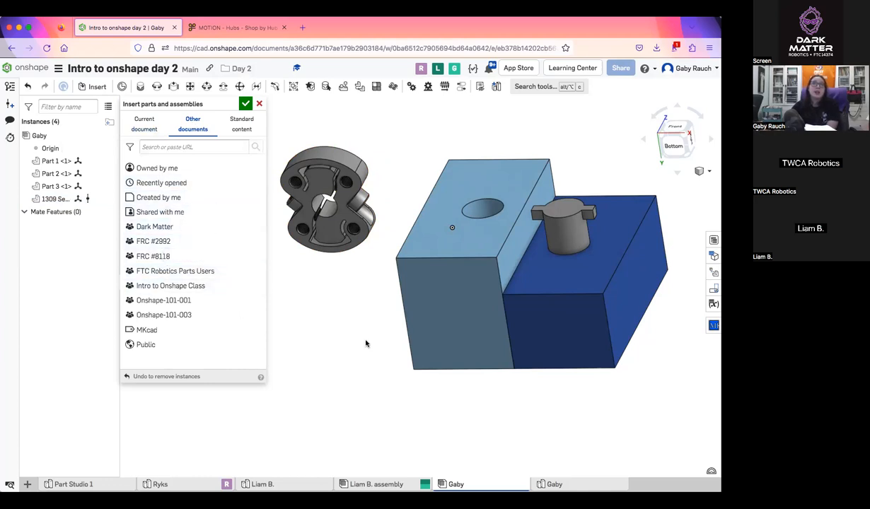
{"action": "scroll", "coordinate": [365, 342], "scroll_direction": "down", "scroll_amount": 3}
{"action": "middle_click_drag", "start_coordinate": [383, 334], "coordinate": [483, 346]}
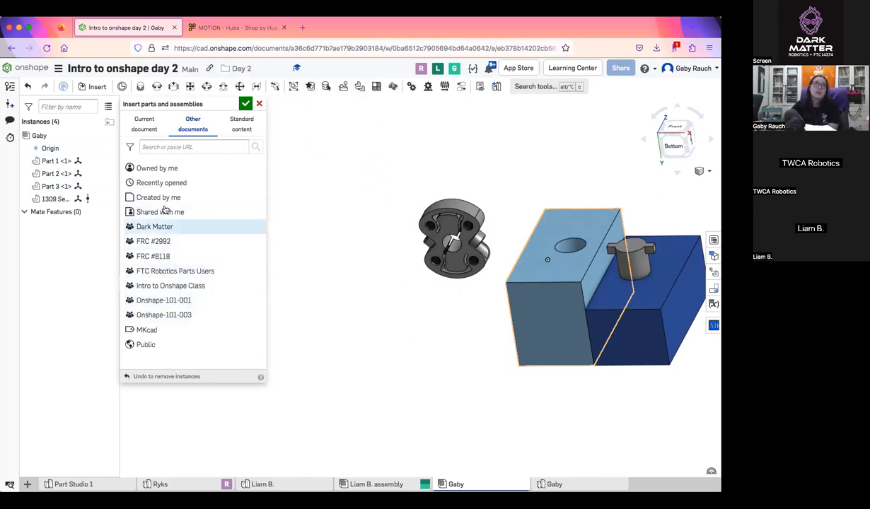
{"action": "left_click", "coordinate": [168, 286]}
{"action": "left_click", "coordinate": [147, 166]}
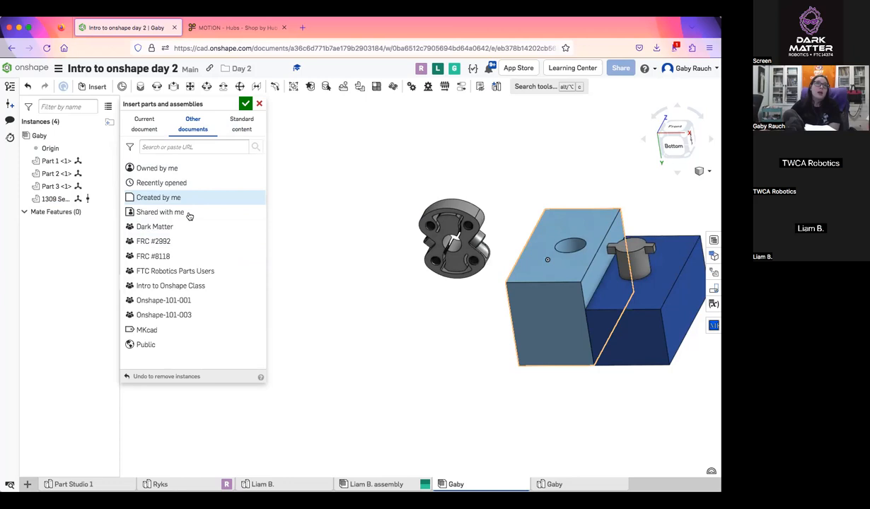
{"action": "left_click", "coordinate": [205, 345]}
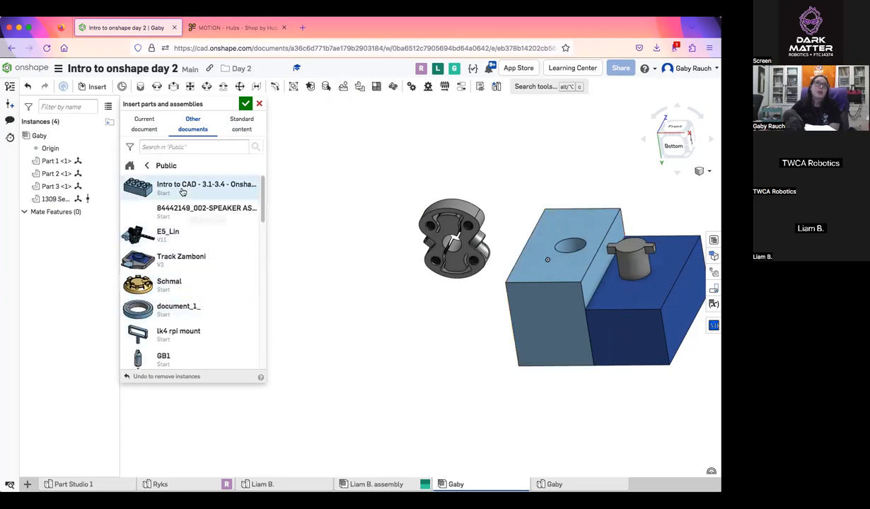
{"action": "scroll", "coordinate": [208, 301], "scroll_direction": "down", "scroll_amount": 3}
{"action": "scroll", "coordinate": [207, 292], "scroll_direction": "up", "scroll_amount": 3}
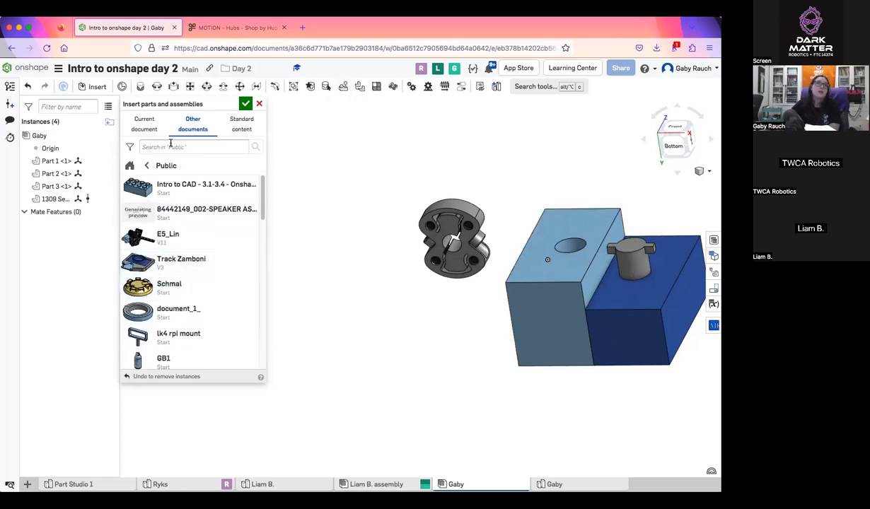
Insert an ANSI inch Type B regular flat washer of size 5/16 from the standard content, placing it beside the sonic hub
{"action": "left_click", "coordinate": [241, 124]}
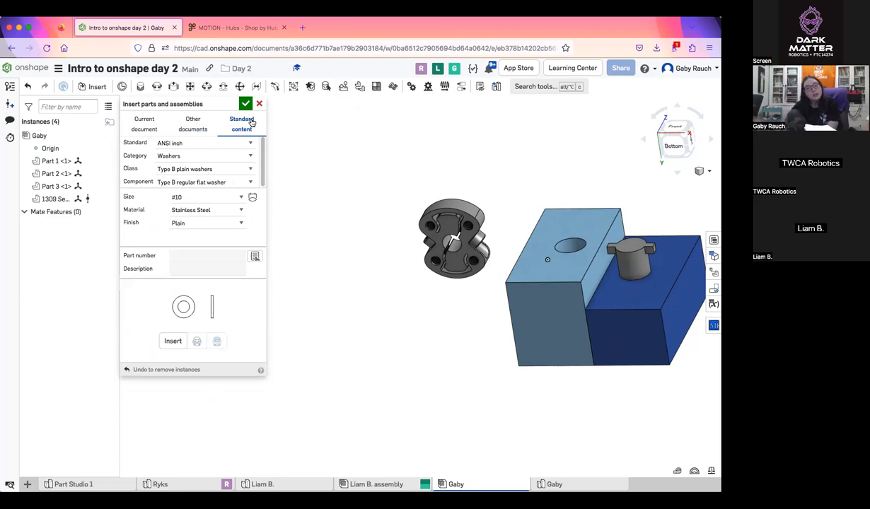
{"action": "left_click", "coordinate": [247, 158]}
{"action": "left_click", "coordinate": [246, 155]}
{"action": "left_click", "coordinate": [247, 169]}
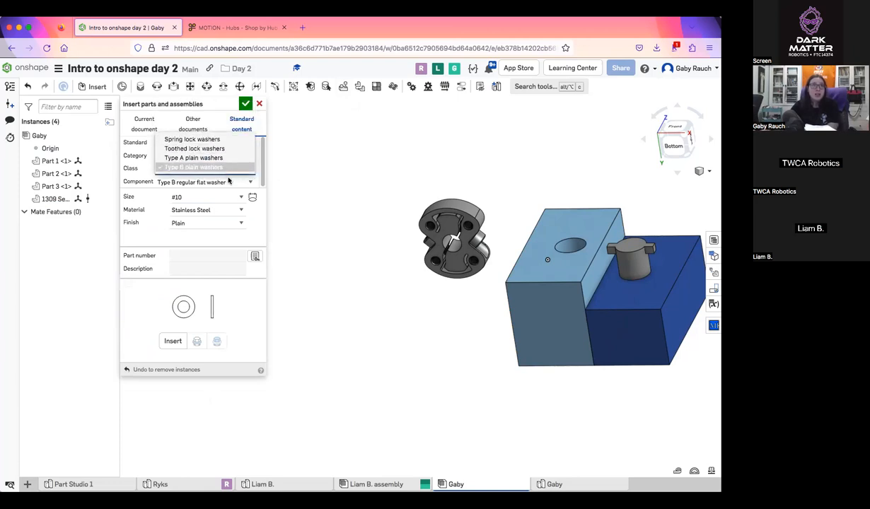
{"action": "left_click", "coordinate": [232, 169]}
{"action": "left_click", "coordinate": [235, 200]}
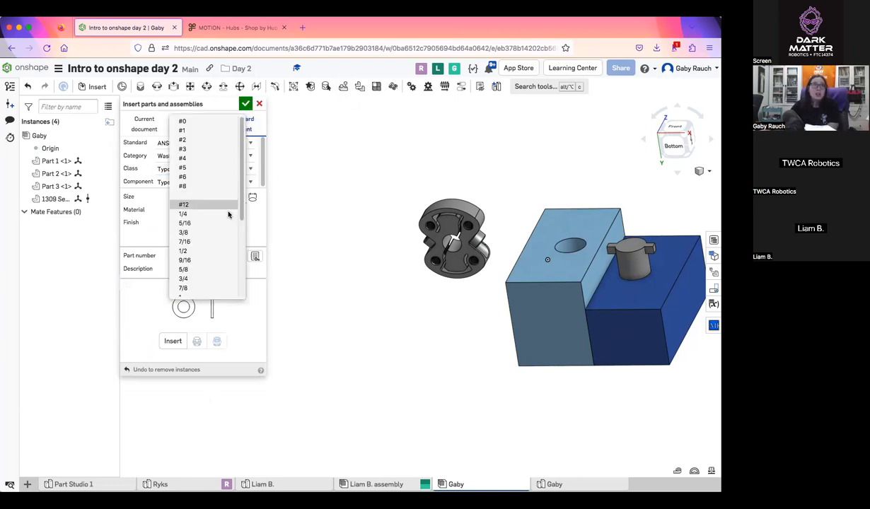
{"action": "left_click", "coordinate": [227, 225]}
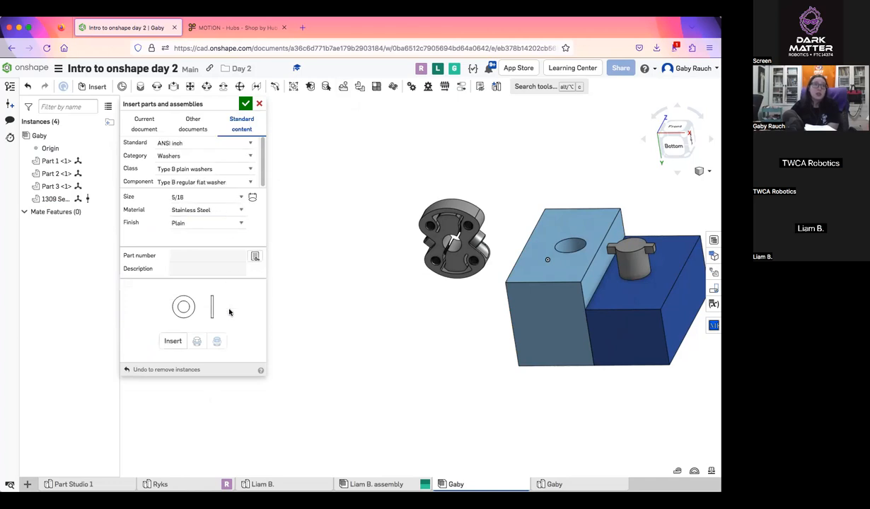
{"action": "left_click", "coordinate": [172, 341]}
{"action": "left_click", "coordinate": [397, 276]}
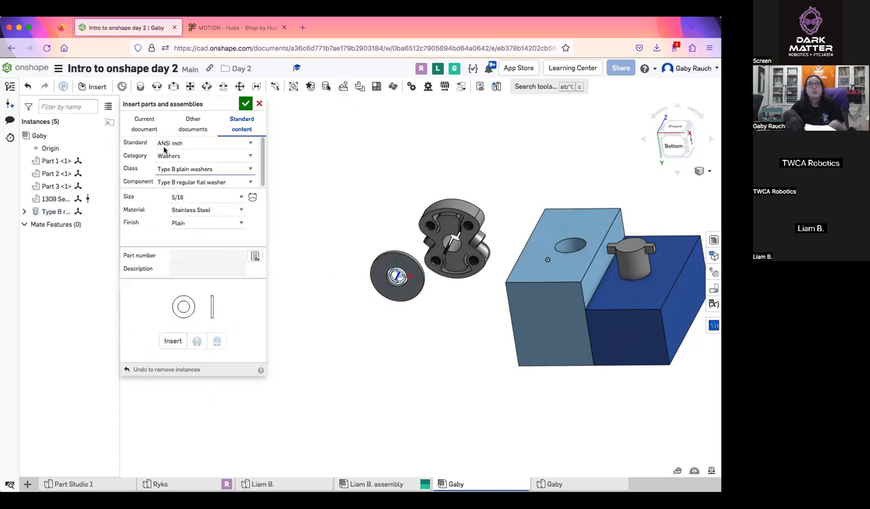
Set the standard content category to Bolts & screws, trying the SAE standard before returning to ANSI inch
{"action": "left_click", "coordinate": [227, 155]}
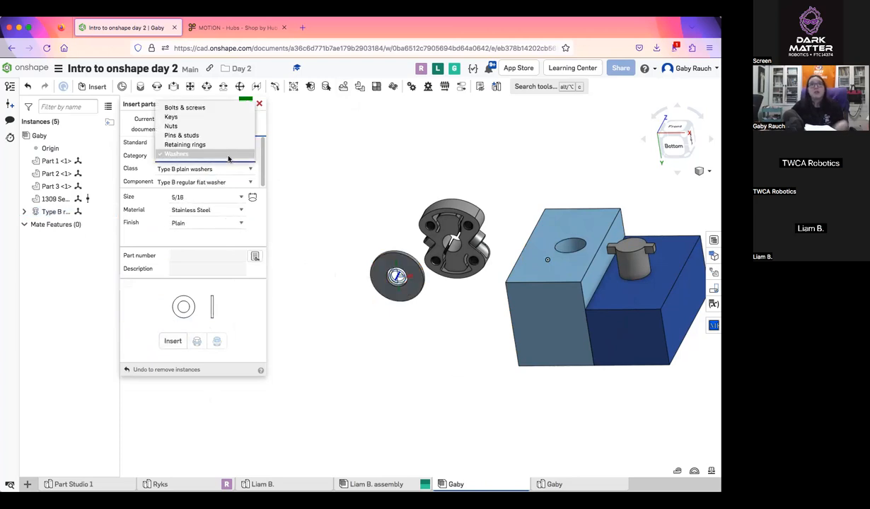
{"action": "left_click", "coordinate": [211, 110]}
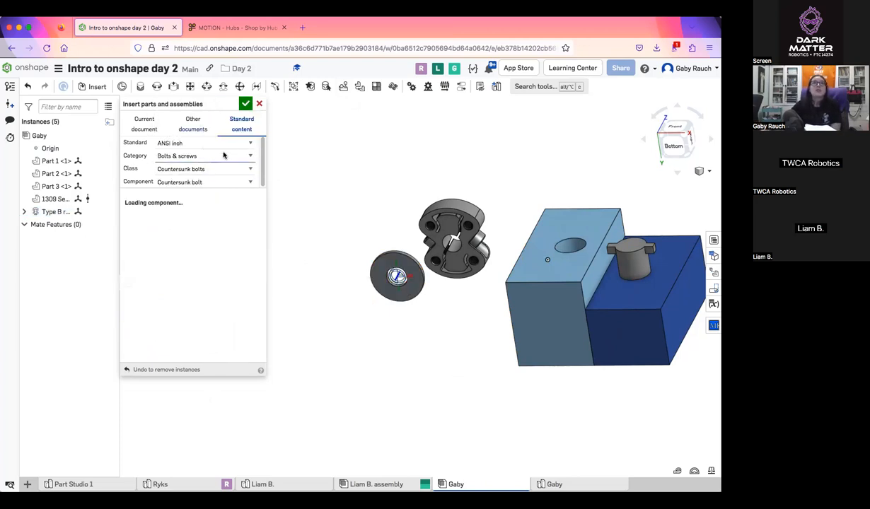
{"action": "left_click", "coordinate": [225, 144]}
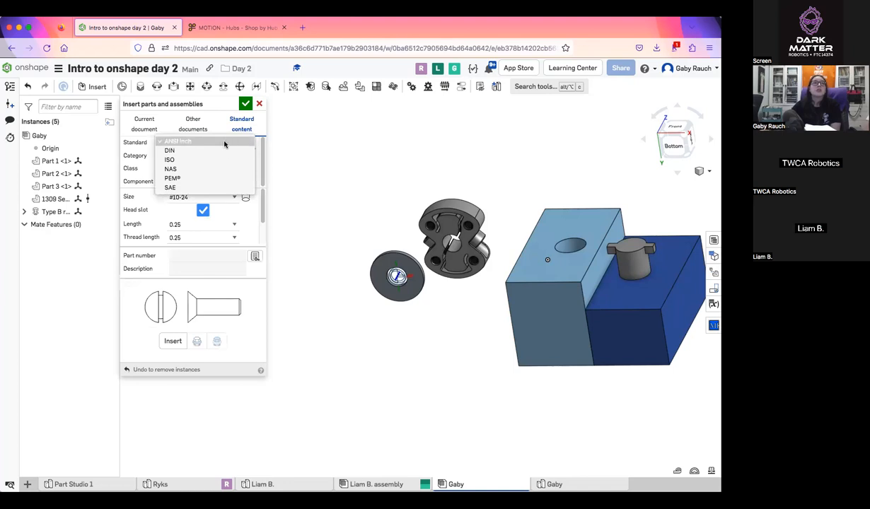
{"action": "left_click", "coordinate": [168, 271]}
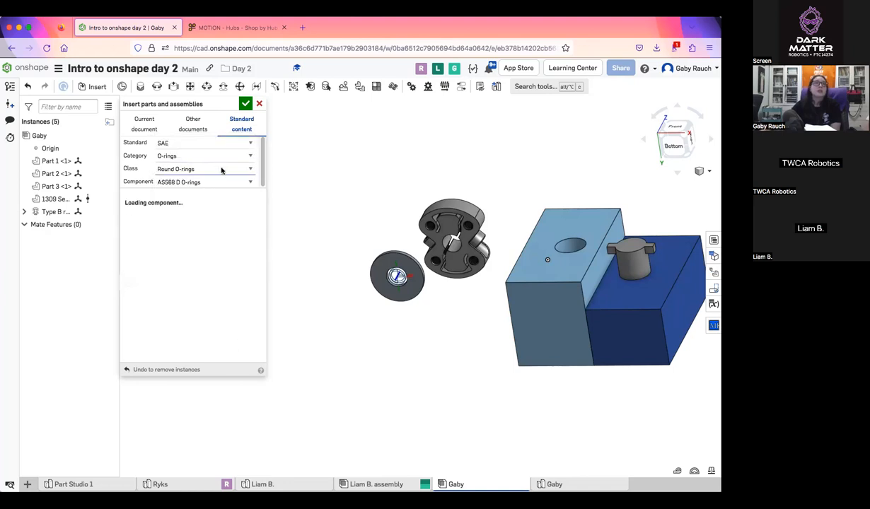
{"action": "left_click", "coordinate": [203, 142]}
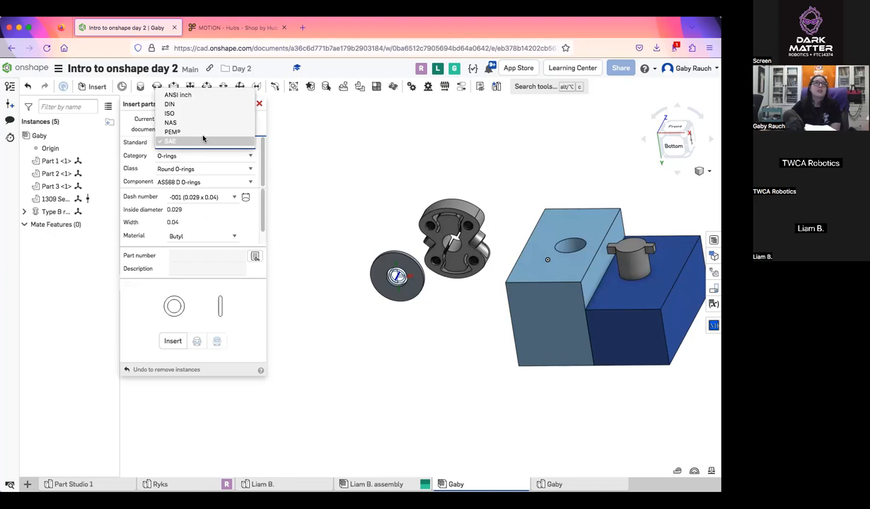
{"action": "left_click", "coordinate": [177, 94]}
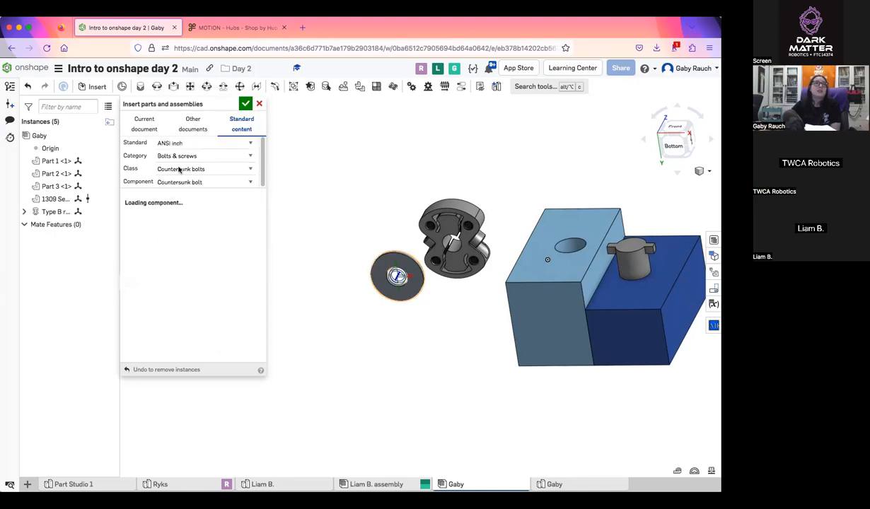
Insert a #6-32 binding head machine screw from the Machine screws class, placing it near the washer
{"action": "left_click", "coordinate": [235, 171]}
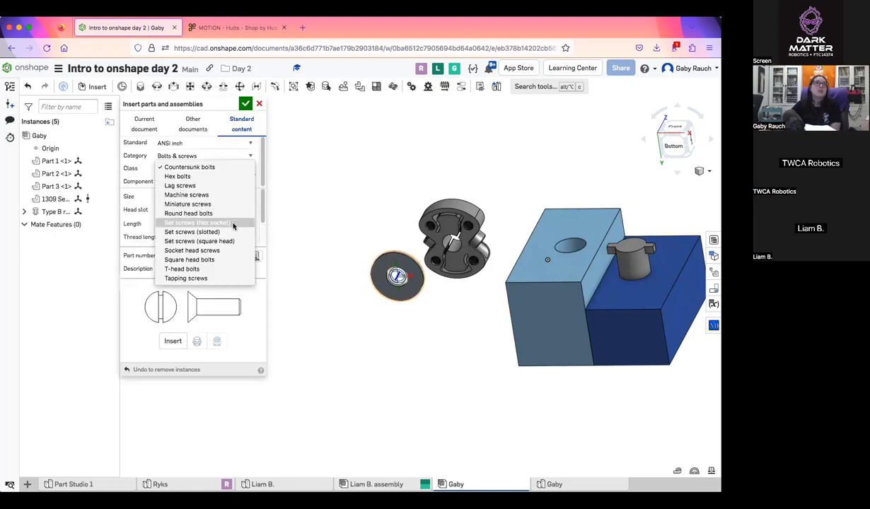
{"action": "left_click", "coordinate": [206, 196]}
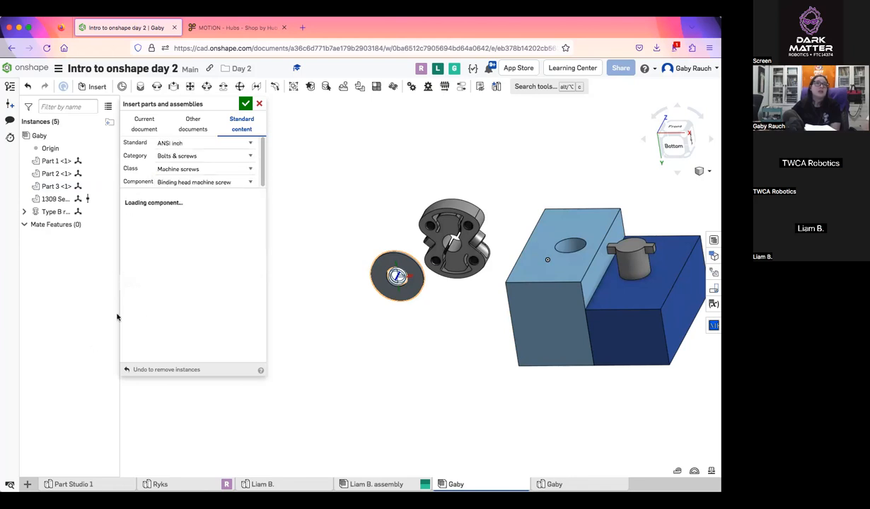
{"action": "left_click", "coordinate": [194, 184]}
{"action": "left_click", "coordinate": [196, 189]}
{"action": "left_click", "coordinate": [217, 197]}
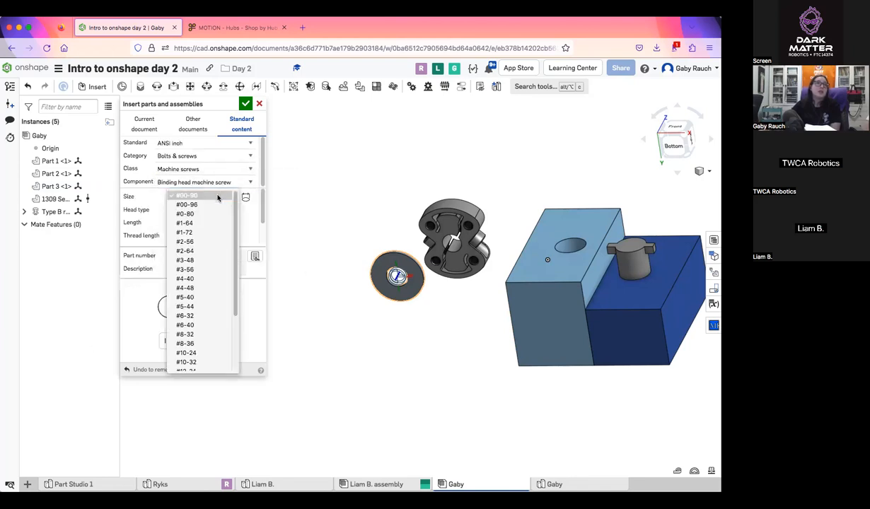
{"action": "left_click", "coordinate": [224, 315]}
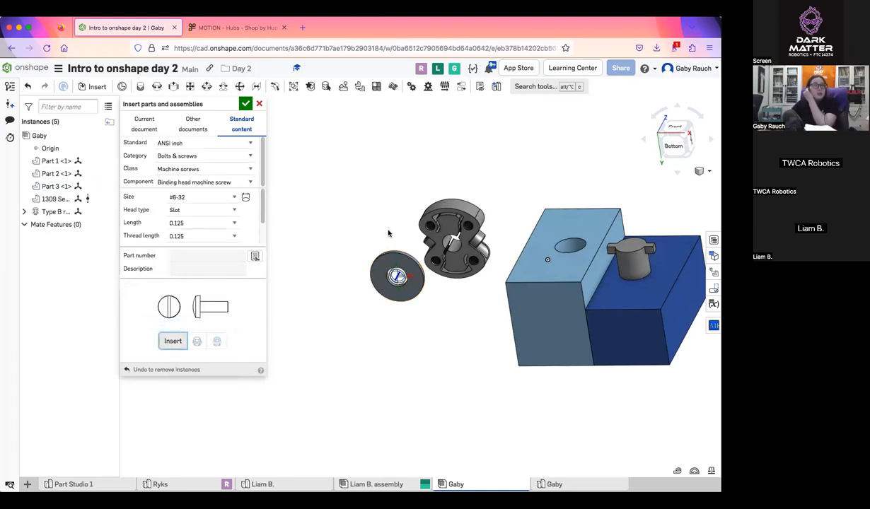
{"action": "left_click", "coordinate": [355, 235]}
Examine the inserted machine screw and washer up close from several angles, and look over the available hardware categories
{"action": "right_click_drag", "start_coordinate": [324, 305], "coordinate": [355, 248]}
{"action": "scroll", "coordinate": [392, 211], "scroll_direction": "up", "scroll_amount": 6}
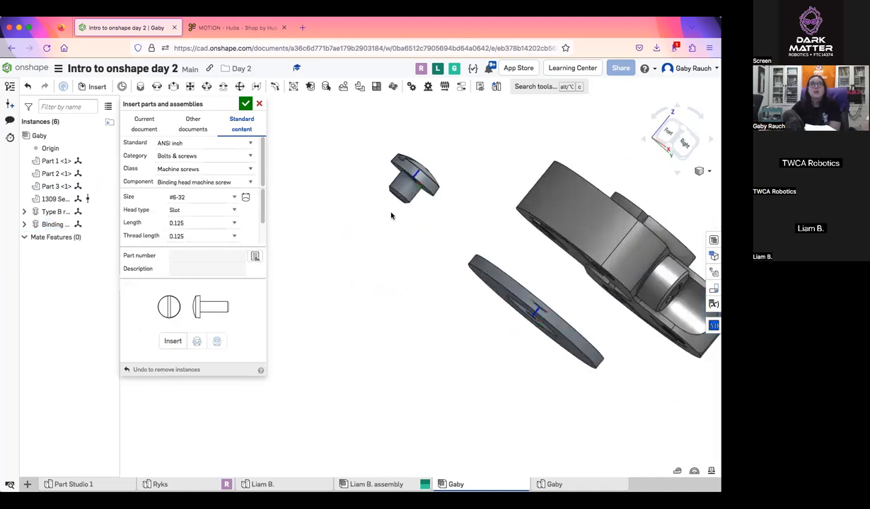
{"action": "middle_click_drag", "start_coordinate": [391, 216], "coordinate": [385, 337]}
{"action": "scroll", "coordinate": [385, 334], "scroll_direction": "up", "scroll_amount": 4}
{"action": "right_click_drag", "start_coordinate": [385, 334], "coordinate": [399, 314]}
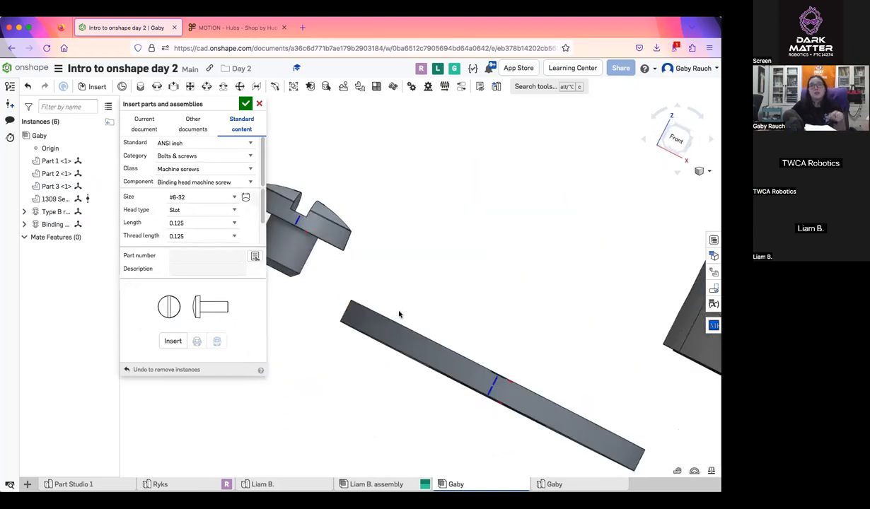
{"action": "scroll", "coordinate": [399, 314], "scroll_direction": "down", "scroll_amount": 5}
{"action": "right_click_drag", "start_coordinate": [401, 290], "coordinate": [393, 273]}
{"action": "left_click", "coordinate": [226, 157]}
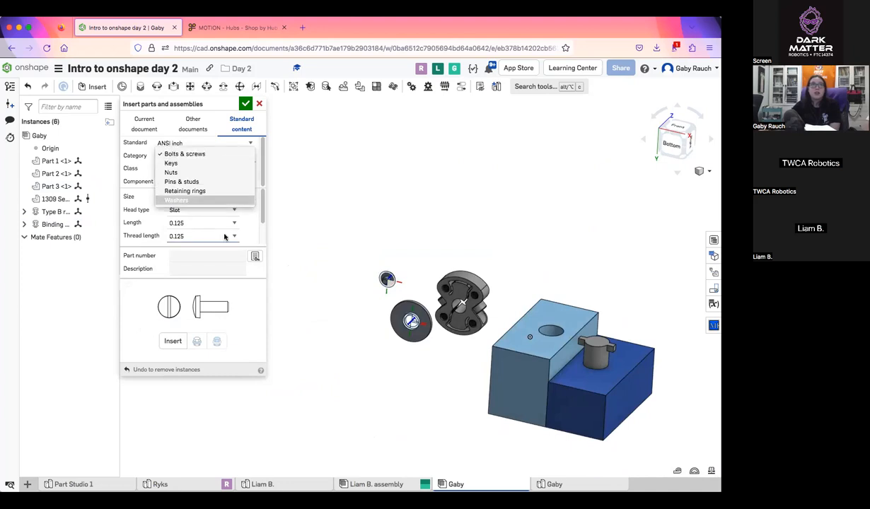
{"action": "left_click", "coordinate": [267, 232]}
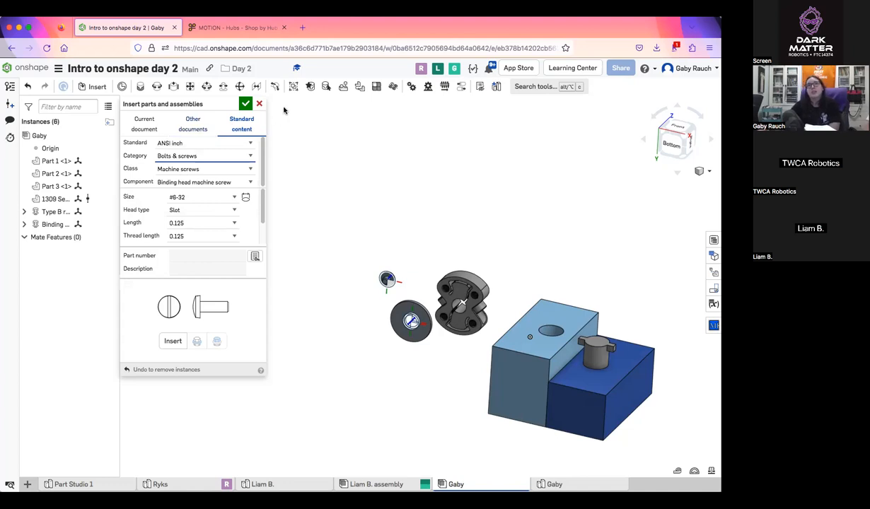
Cancel the insertion of the hub, washer and screw, and review the list of other document sources for inserting parts
{"action": "left_click", "coordinate": [259, 103]}
{"action": "middle_click_drag", "start_coordinate": [482, 294], "coordinate": [408, 281]}
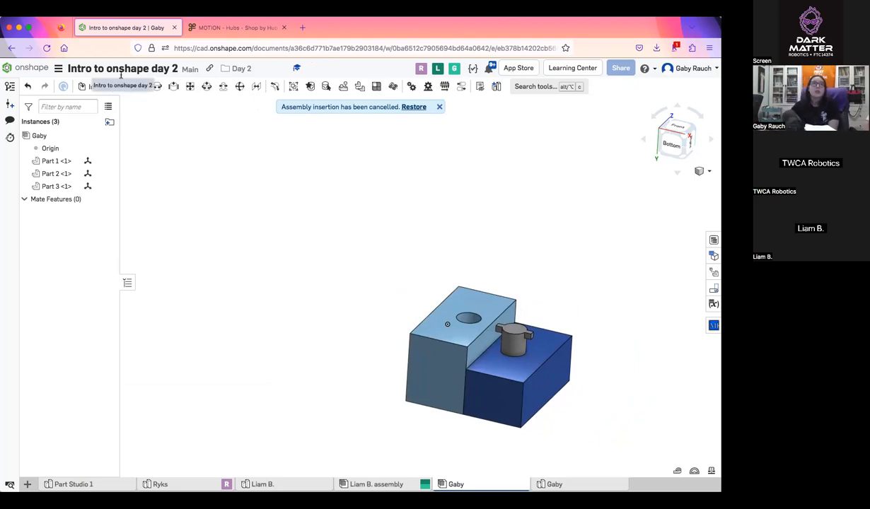
{"action": "left_click", "coordinate": [98, 87]}
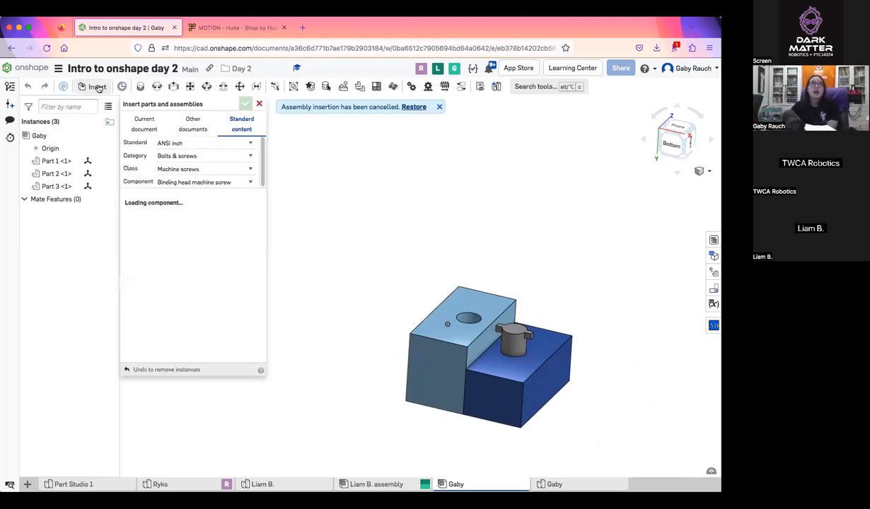
{"action": "left_click", "coordinate": [200, 123]}
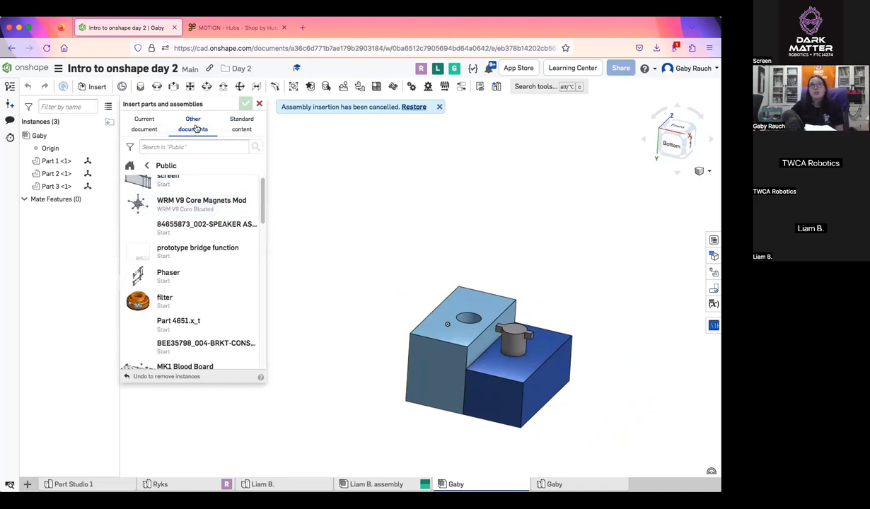
{"action": "left_click", "coordinate": [193, 126]}
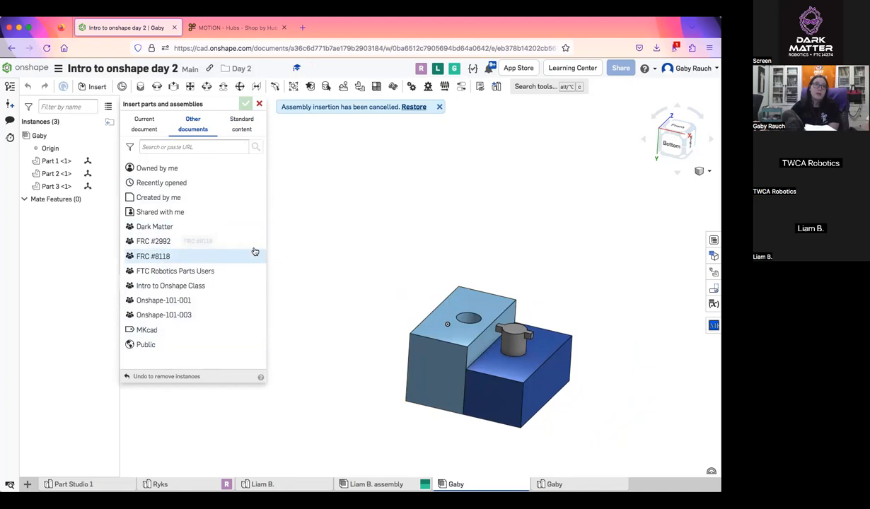
{"action": "left_click", "coordinate": [259, 104]}
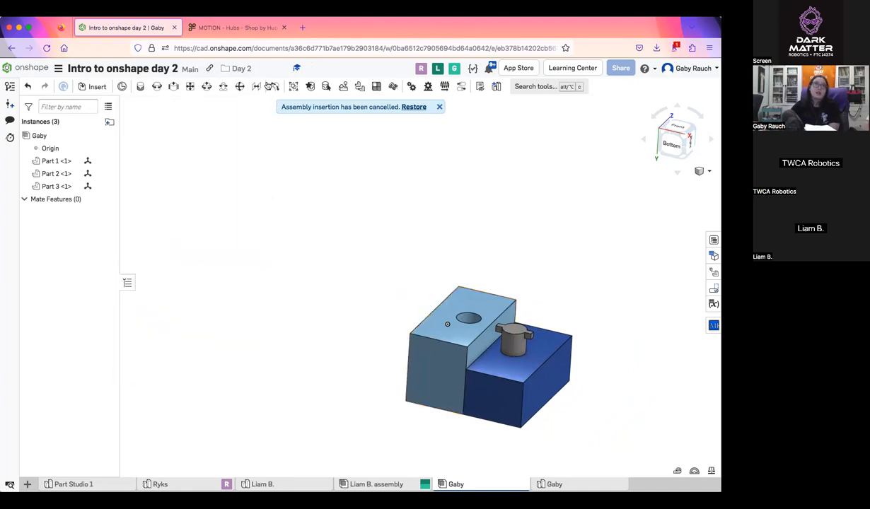
Switch to the goBILDA website, open the 1309 Series Sonic Hub with 5mm hex bore, and download its STEP file
{"action": "left_click", "coordinate": [266, 27]}
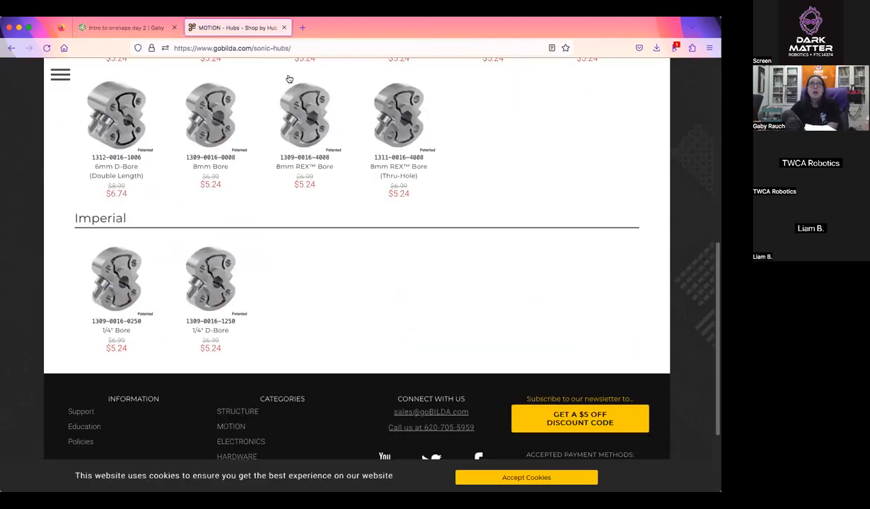
{"action": "scroll", "coordinate": [396, 254], "scroll_direction": "up", "scroll_amount": 5}
{"action": "left_click", "coordinate": [308, 241]}
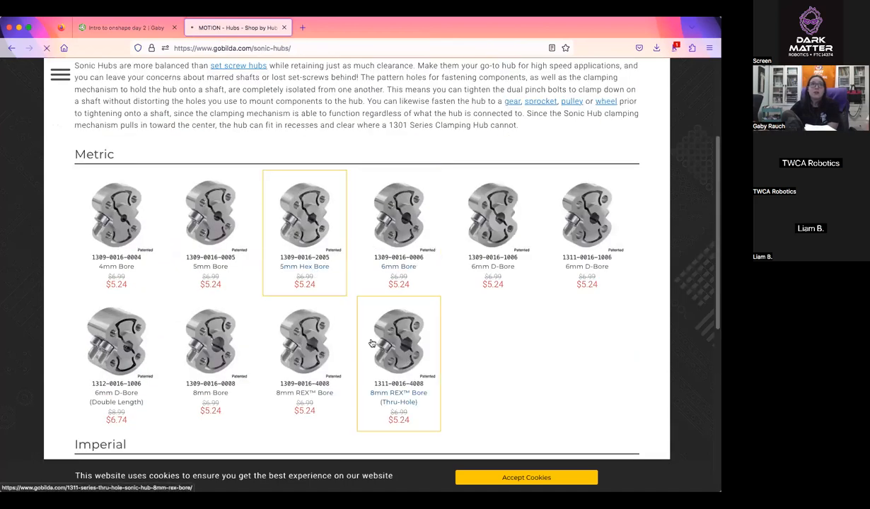
{"action": "scroll", "coordinate": [432, 337], "scroll_direction": "down", "scroll_amount": 10}
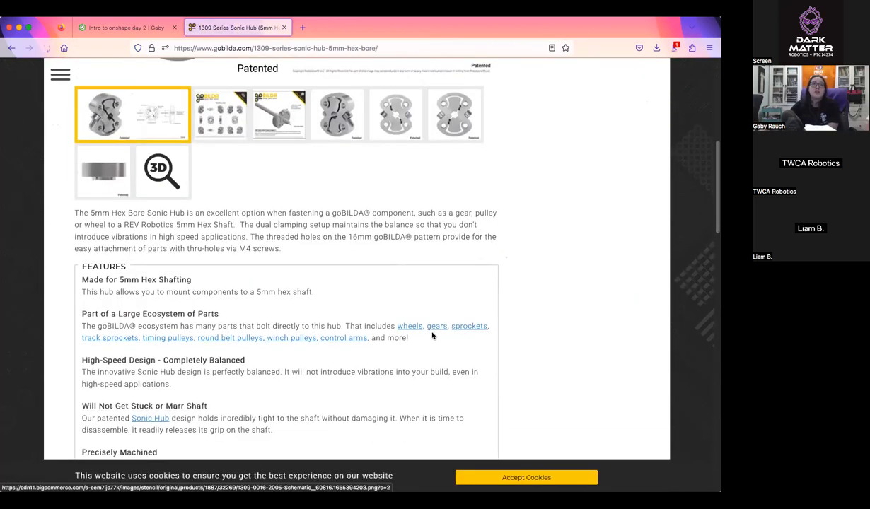
{"action": "scroll", "coordinate": [433, 336], "scroll_direction": "down", "scroll_amount": 4}
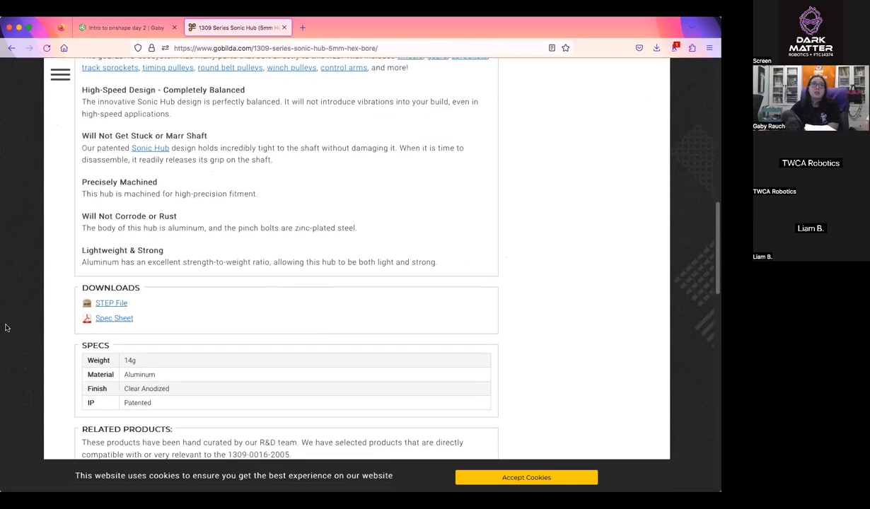
{"action": "left_click", "coordinate": [122, 304]}
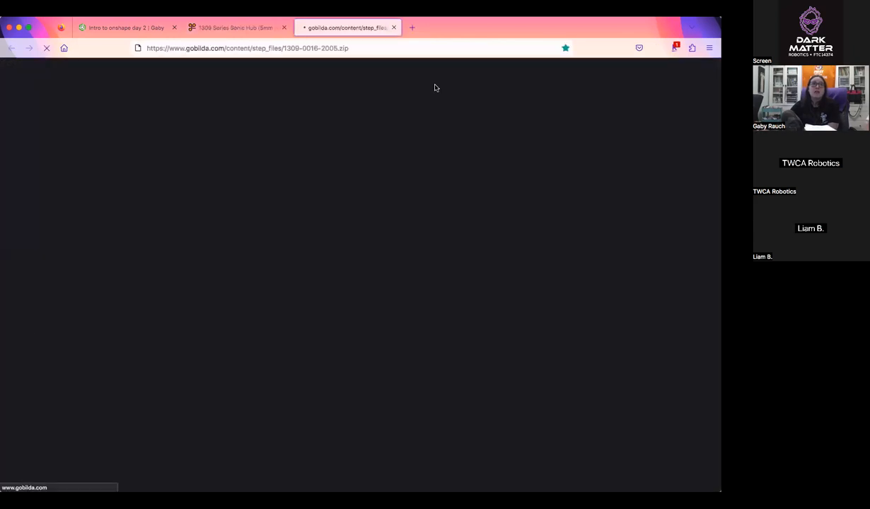
Return to Onshape and look at the file chooser for importing a file into the document, closing it without a selection
{"action": "left_click", "coordinate": [127, 28]}
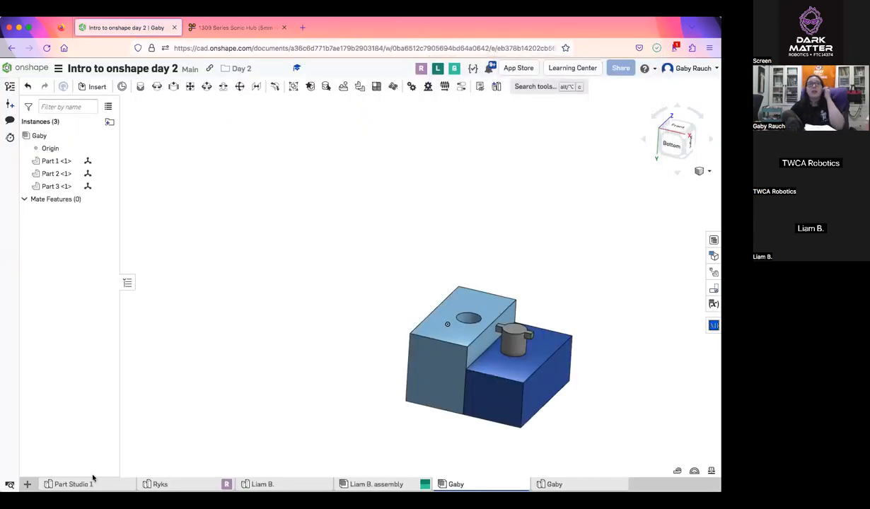
{"action": "left_click", "coordinate": [27, 484]}
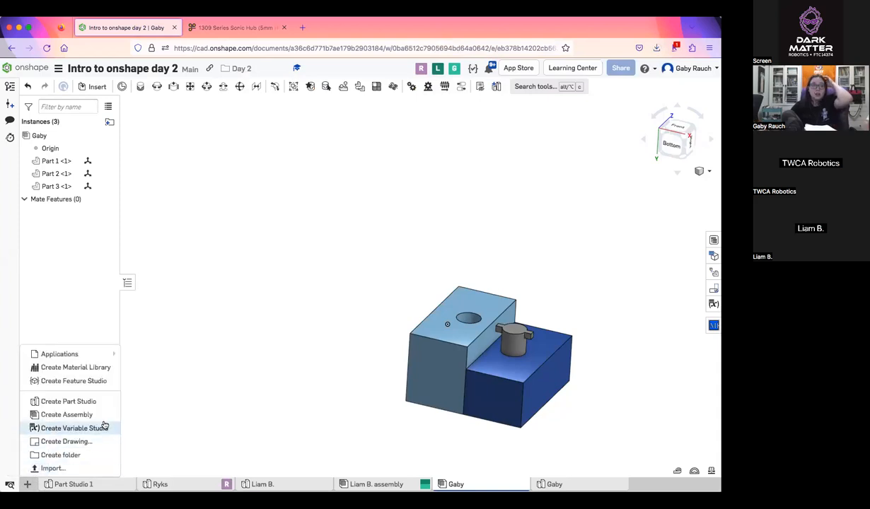
{"action": "left_click", "coordinate": [84, 469]}
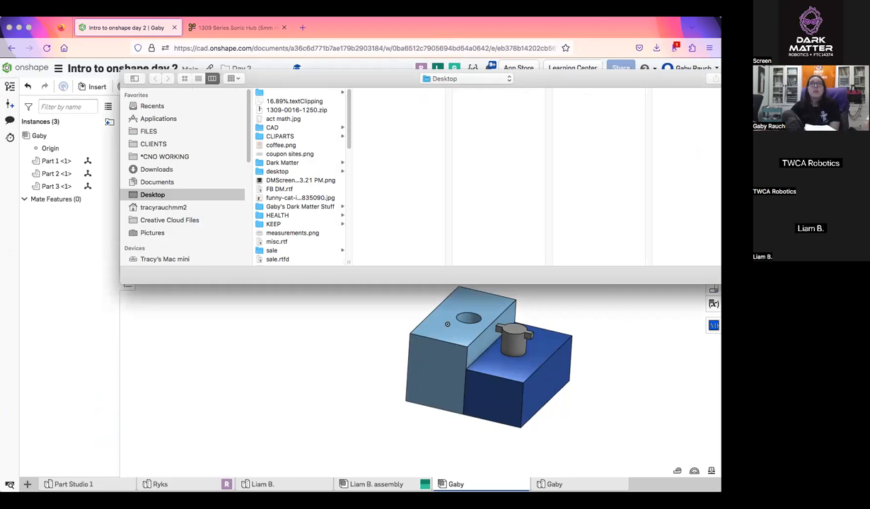
{"action": "key", "text": "Escape"}
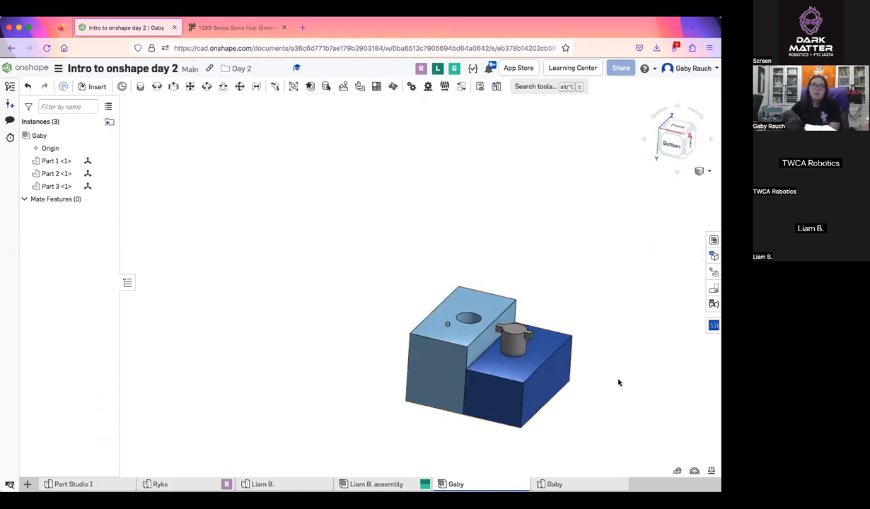
Review which part studios in the current document can be inserted, and revisit the Sonic Hub page on the goBILDA website
{"action": "middle_click_drag", "start_coordinate": [618, 382], "coordinate": [574, 380]}
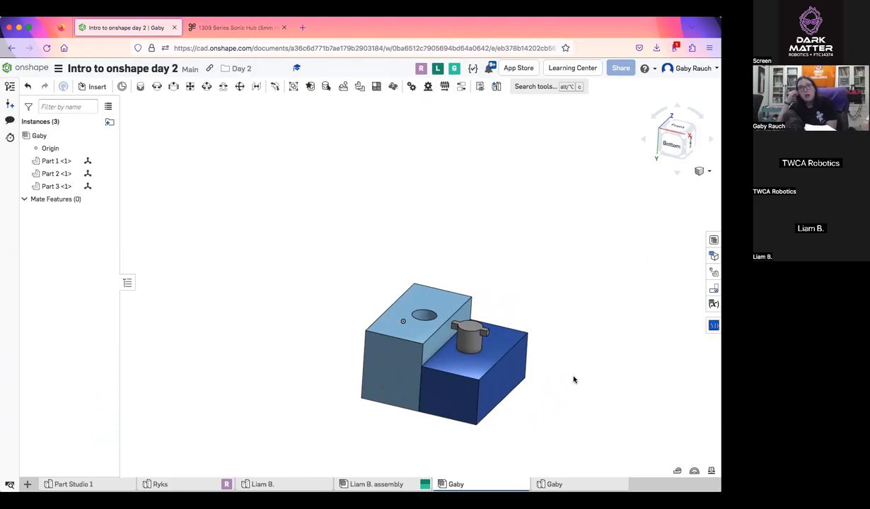
{"action": "left_click", "coordinate": [94, 86]}
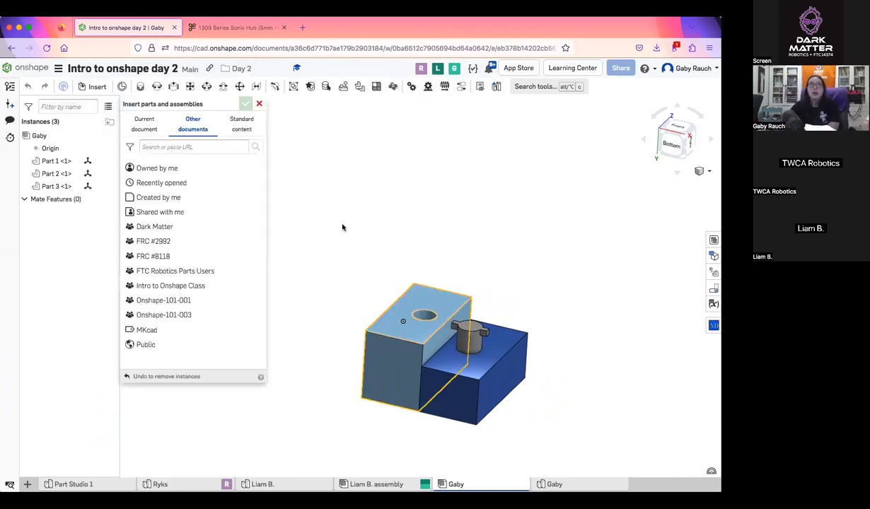
{"action": "left_click", "coordinate": [144, 124]}
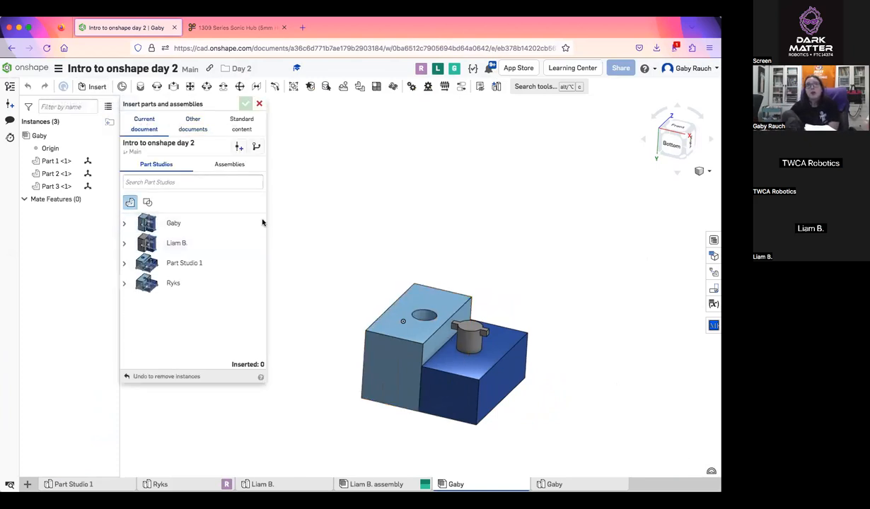
{"action": "left_click", "coordinate": [259, 104]}
{"action": "left_click", "coordinate": [219, 28]}
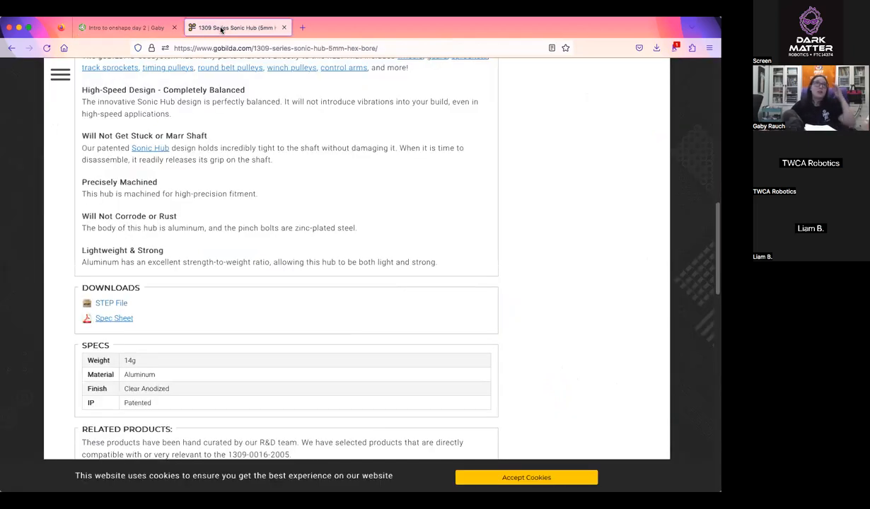
{"action": "left_click", "coordinate": [130, 29]}
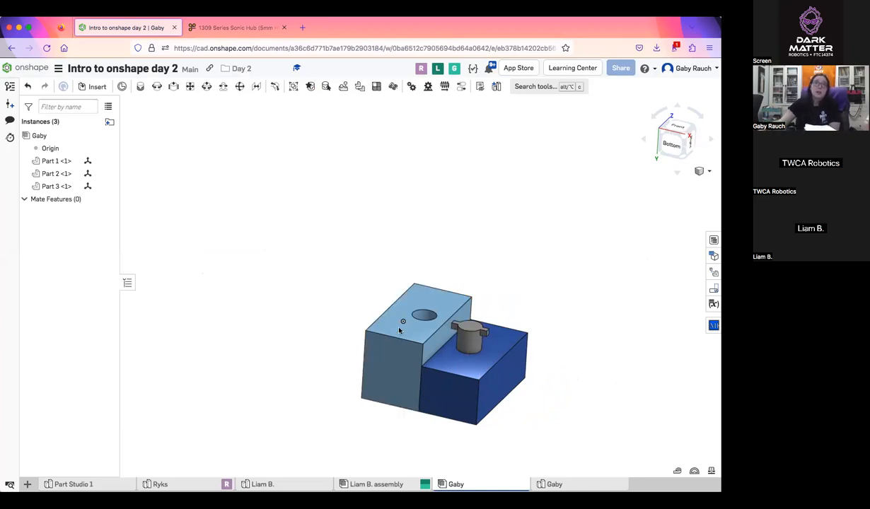
Move the light blue block, the grey pin and the dark blue block apart in the assembly
{"action": "left_click_drag", "start_coordinate": [399, 330], "coordinate": [305, 274]}
{"action": "left_click_drag", "start_coordinate": [456, 339], "coordinate": [437, 240]}
{"action": "left_click_drag", "start_coordinate": [604, 338], "coordinate": [525, 306]}
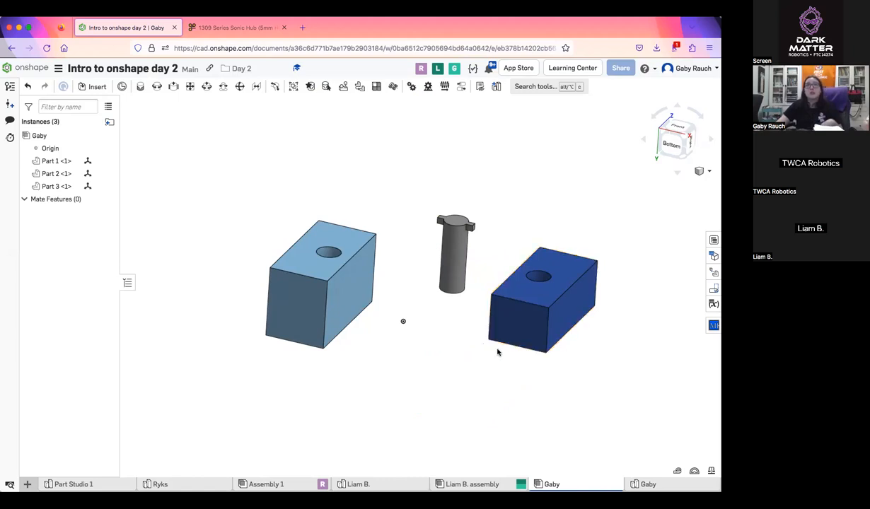
{"action": "scroll", "coordinate": [388, 298], "scroll_direction": "up", "scroll_amount": 2}
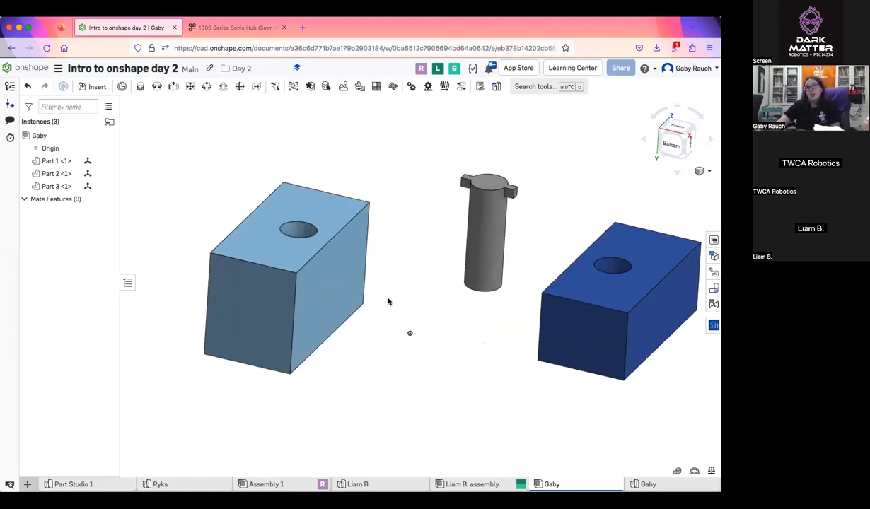
{"action": "middle_click_drag", "start_coordinate": [388, 299], "coordinate": [347, 304]}
{"action": "scroll", "coordinate": [347, 304], "scroll_direction": "up", "scroll_amount": 1}
{"action": "left_click", "coordinate": [123, 87]}
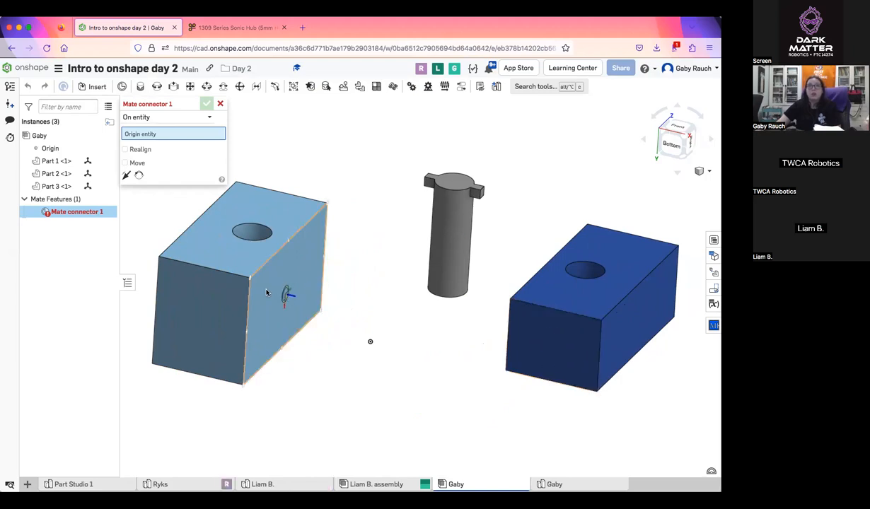
{"action": "right_click_drag", "start_coordinate": [290, 249], "coordinate": [245, 252]}
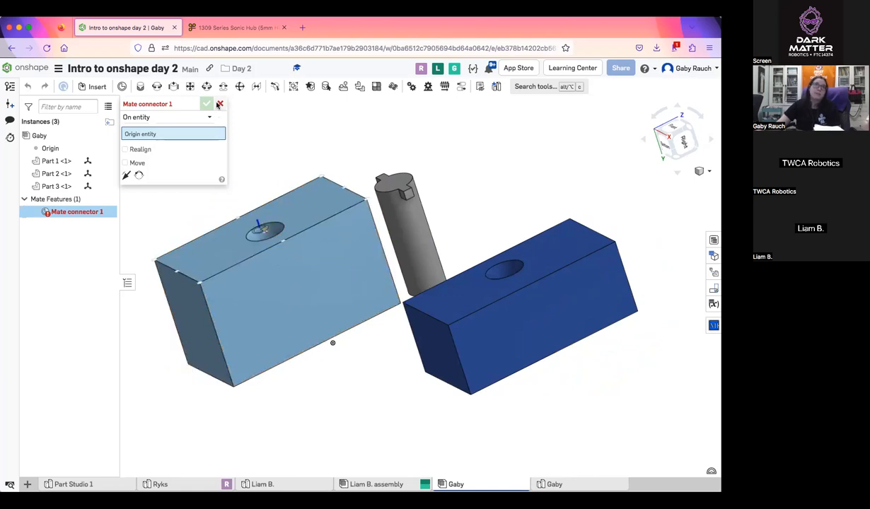
{"action": "left_click", "coordinate": [219, 104]}
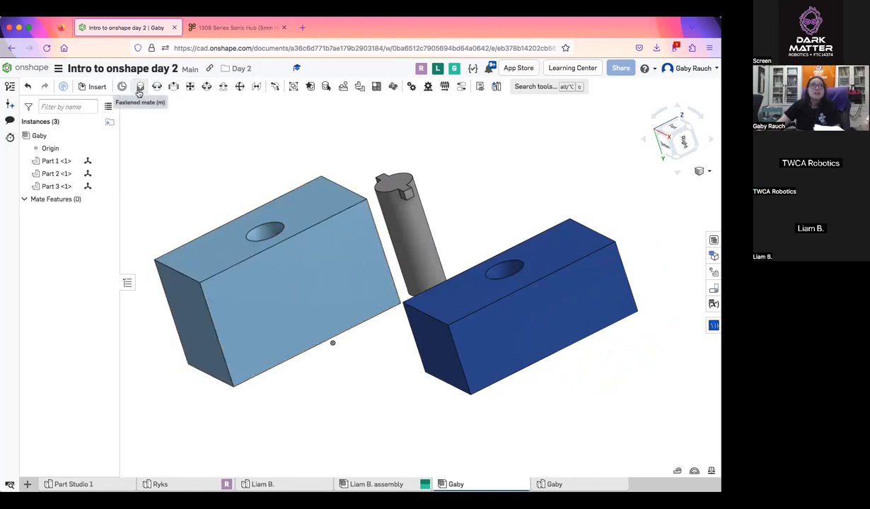
{"action": "left_click", "coordinate": [139, 92]}
{"action": "right_click_drag", "start_coordinate": [269, 263], "coordinate": [291, 294]}
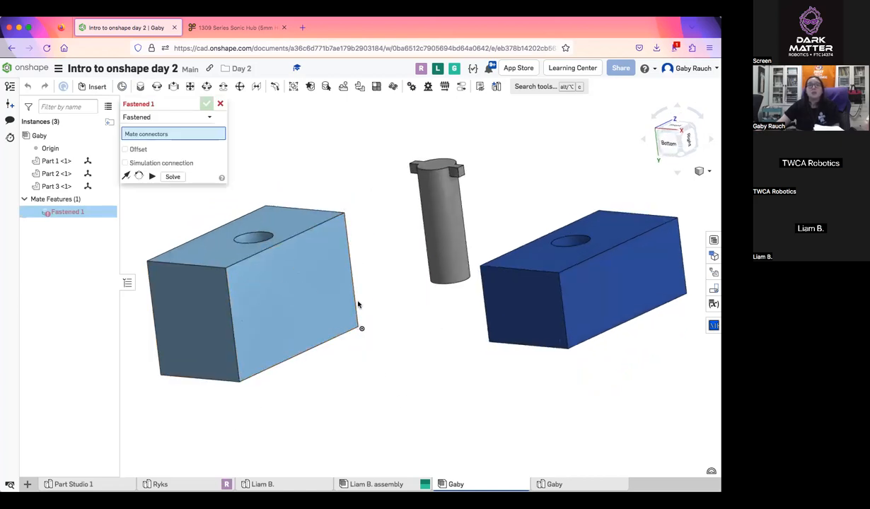
{"action": "left_click", "coordinate": [292, 300]}
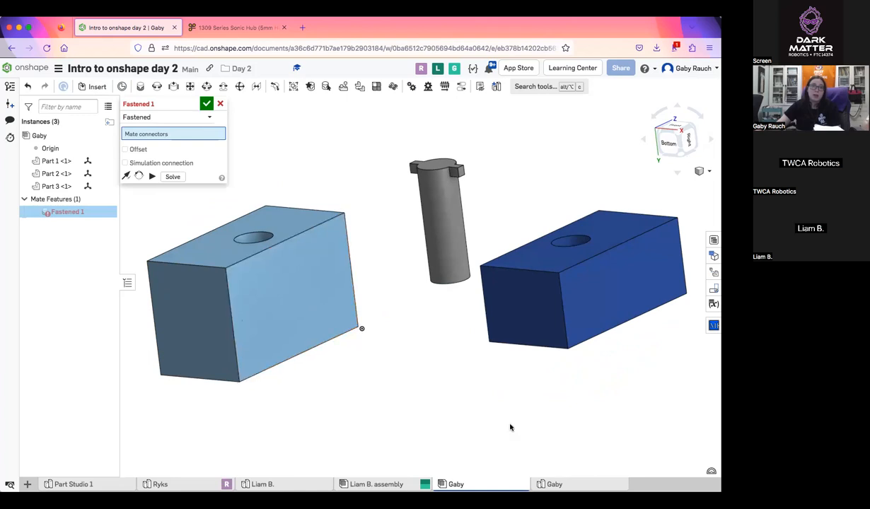
{"action": "right_click_drag", "start_coordinate": [510, 424], "coordinate": [544, 356]}
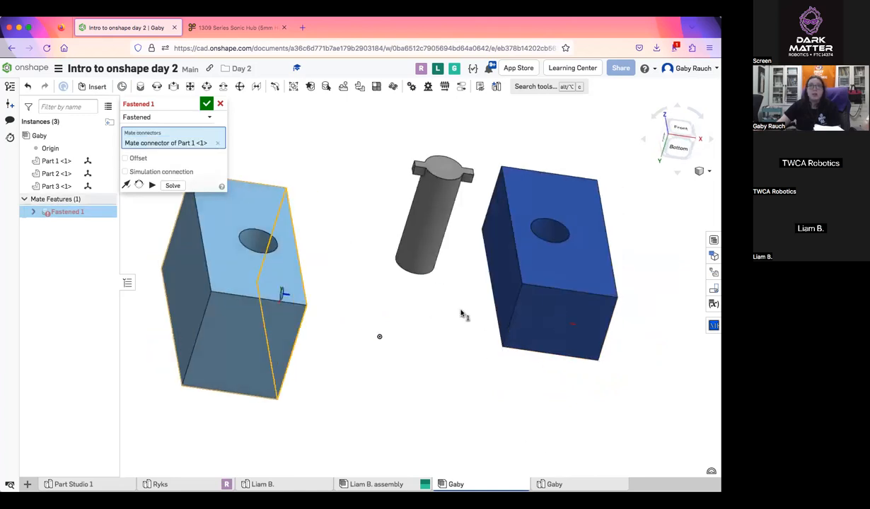
{"action": "left_click", "coordinate": [221, 106]}
Move the grey pin away from the space between the two blocks
{"action": "right_click_drag", "start_coordinate": [304, 176], "coordinate": [424, 224]}
{"action": "left_click_drag", "start_coordinate": [432, 223], "coordinate": [183, 143]}
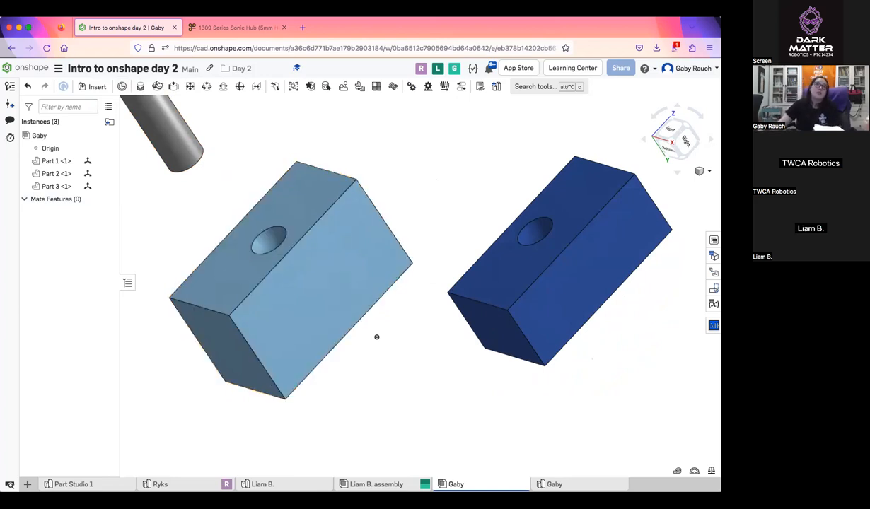
{"action": "key", "text": "m"}
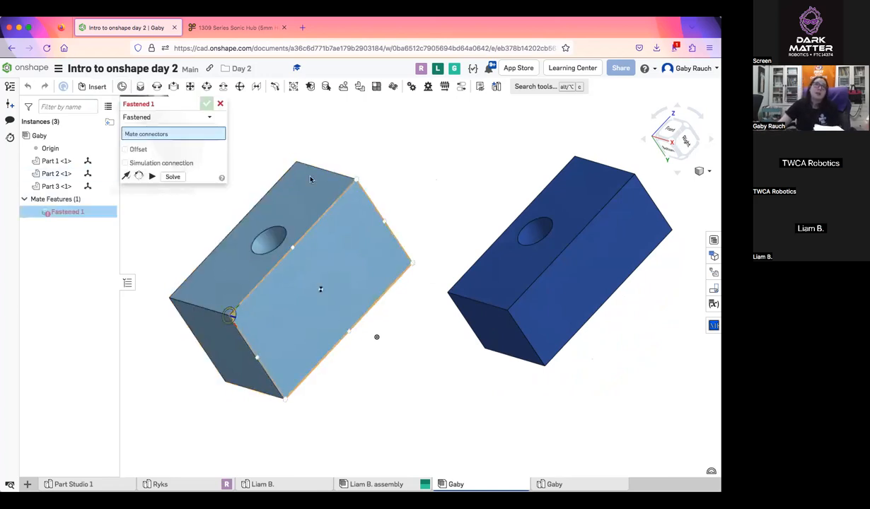
{"action": "left_click", "coordinate": [220, 105]}
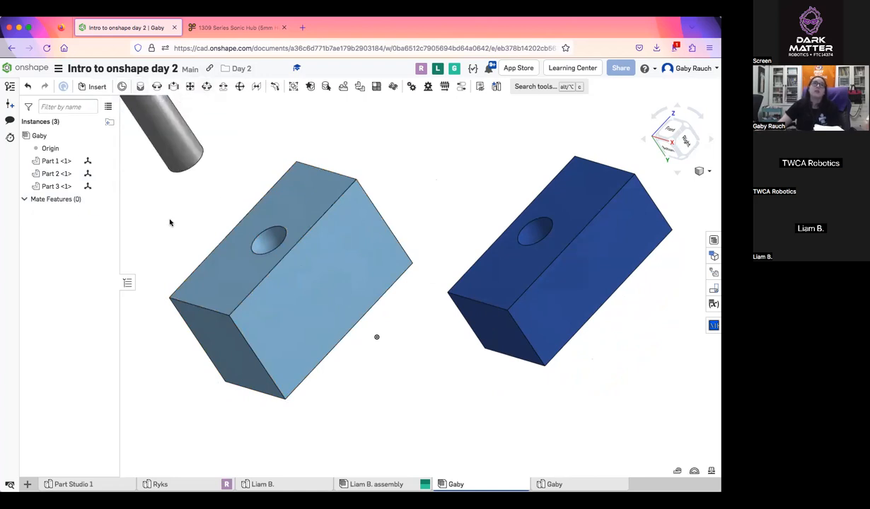
Set up a fastened mate between the centre of the light blue block's side face and the dark blue block's facing side
{"action": "key", "text": "m"}
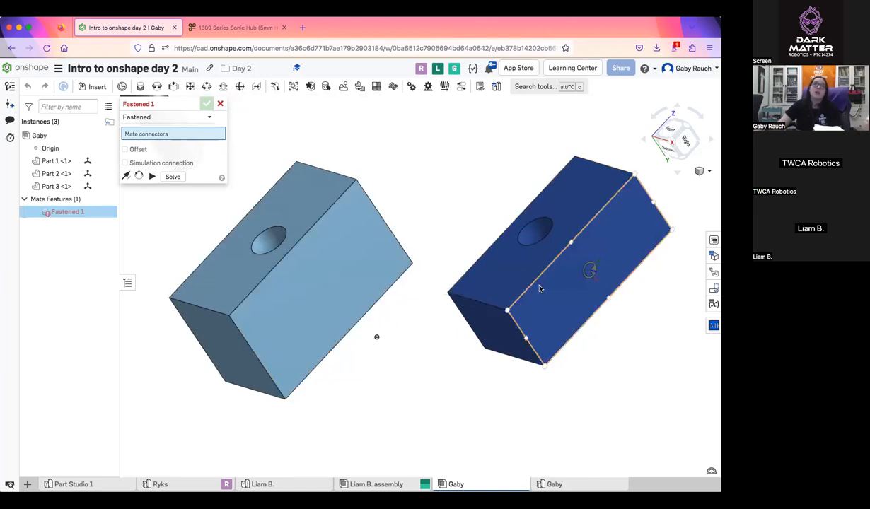
{"action": "left_click", "coordinate": [329, 283]}
{"action": "mouse_move", "coordinate": [460, 185]}
{"action": "right_mouse_down"}
{"action": "mouse_move", "coordinate": [510, 217]}
{"action": "mouse_move", "coordinate": [508, 224]}
{"action": "mouse_move", "coordinate": [460, 194]}
{"action": "right_mouse_up"}
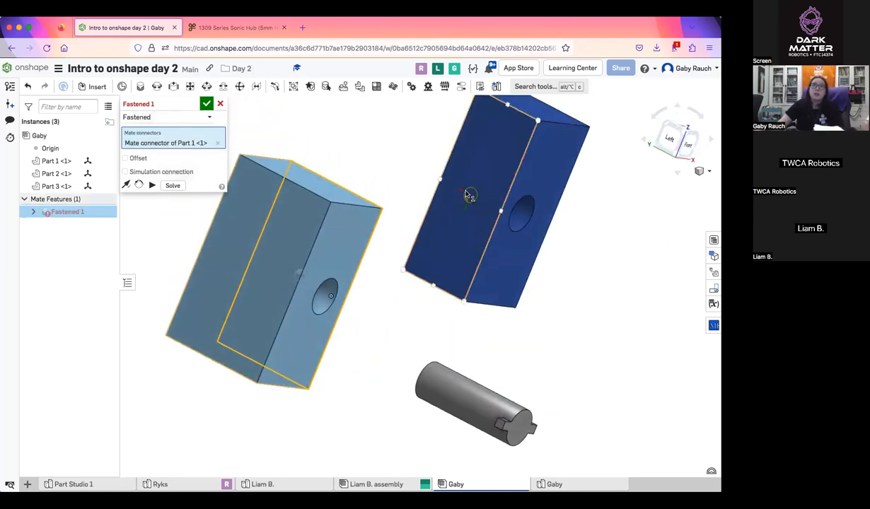
{"action": "left_click", "coordinate": [467, 194]}
{"action": "right_click_drag", "start_coordinate": [463, 286], "coordinate": [397, 247]}
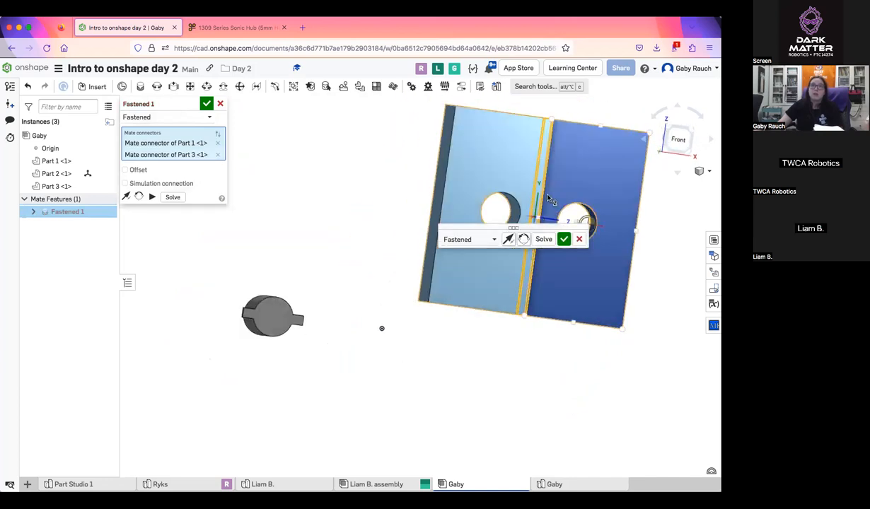
{"action": "scroll", "coordinate": [549, 199], "scroll_direction": "up", "scroll_amount": 5}
{"action": "middle_click_drag", "start_coordinate": [548, 199], "coordinate": [365, 203]}
{"action": "right_click_drag", "start_coordinate": [429, 284], "coordinate": [400, 273]}
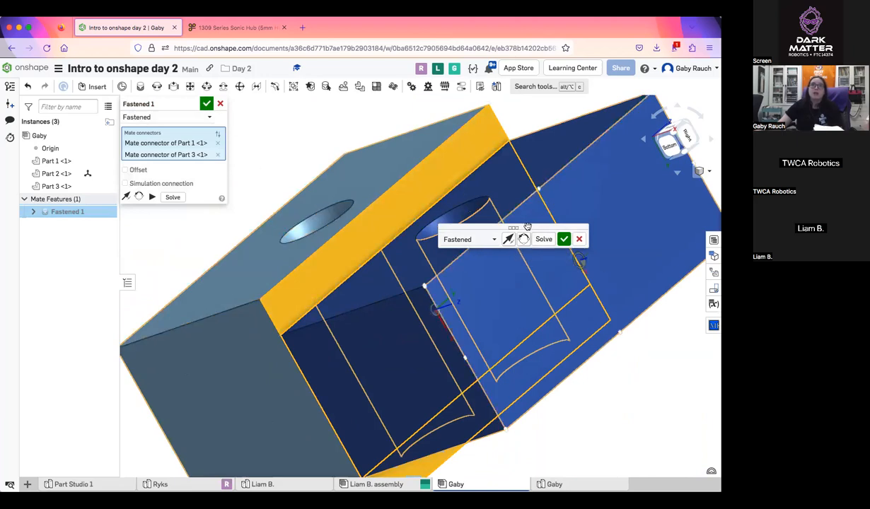
Cycle the fastened mate's secondary axis orientation through a full turn to demonstrate how the light blue block rotates
{"action": "left_click_drag", "start_coordinate": [566, 260], "coordinate": [541, 292]}
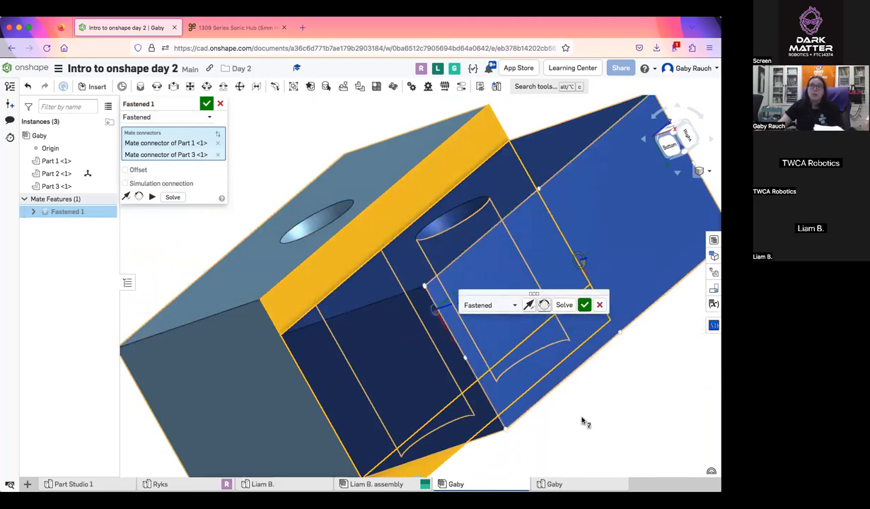
{"action": "middle_click_drag", "start_coordinate": [490, 348], "coordinate": [291, 302]}
{"action": "right_click_drag", "start_coordinate": [291, 302], "coordinate": [305, 309]}
{"action": "middle_click_drag", "start_coordinate": [305, 309], "coordinate": [543, 350]}
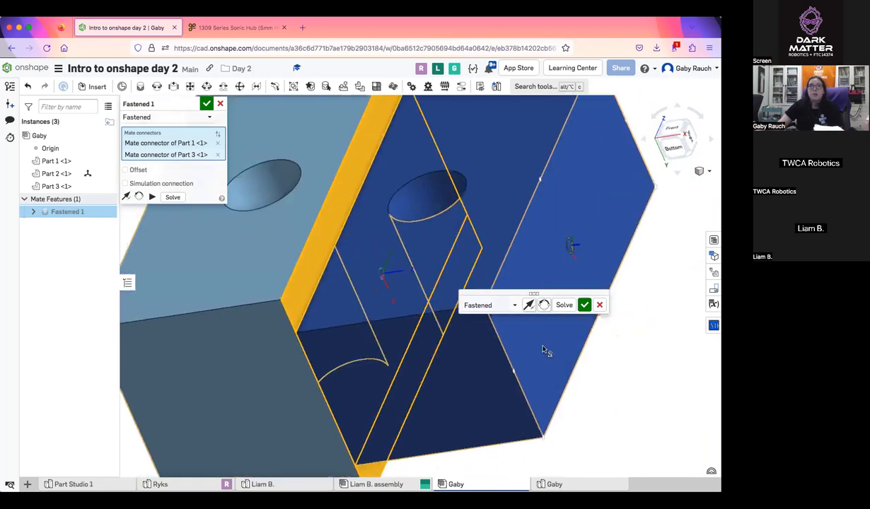
{"action": "left_click", "coordinate": [543, 305]}
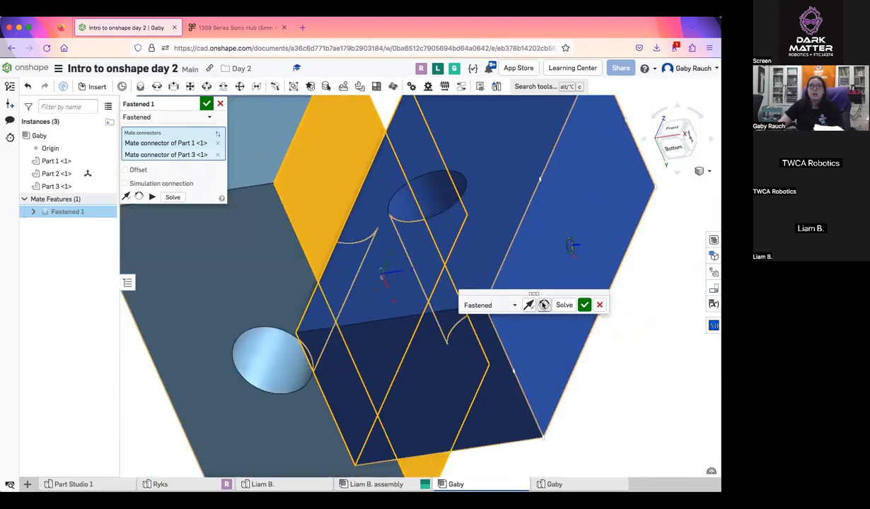
{"action": "left_click", "coordinate": [543, 305]}
{"action": "left_click", "coordinate": [543, 305]}
{"action": "left_click", "coordinate": [543, 305]}
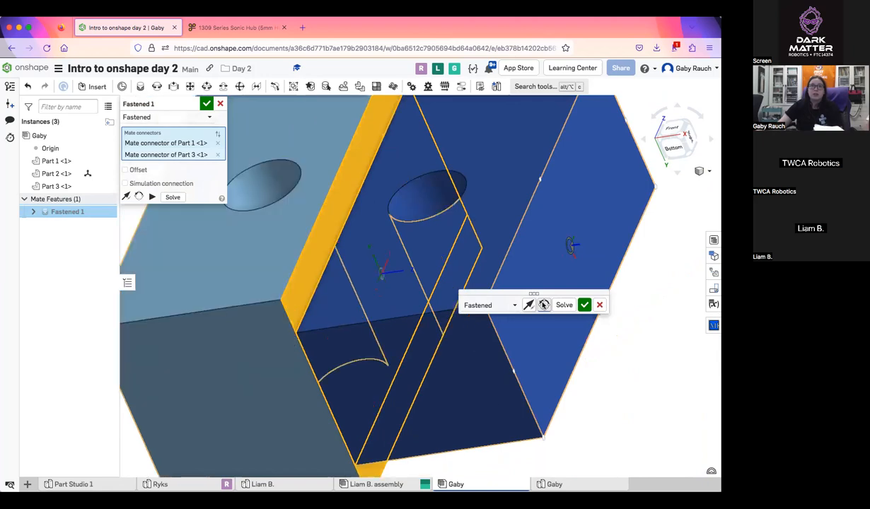
Flip the fastened mate's primary axis back and forth to demonstrate reversing the light blue block's direction
{"action": "left_click", "coordinate": [528, 305]}
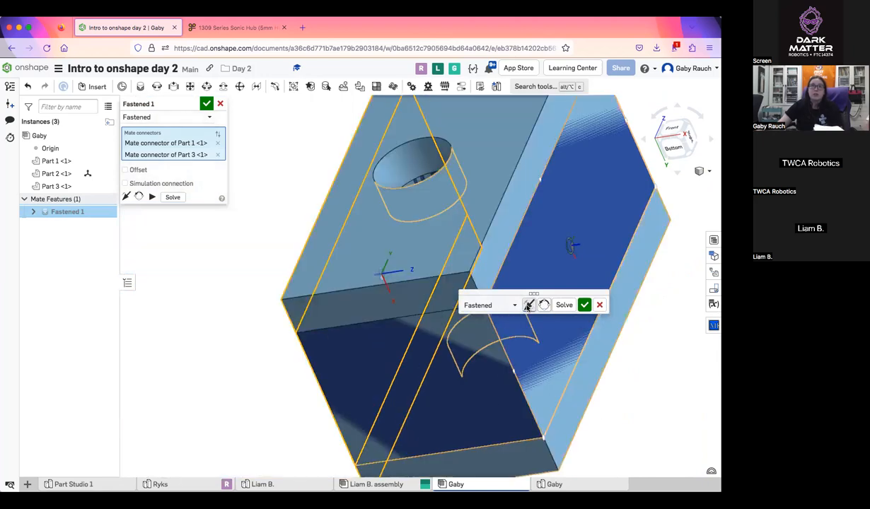
{"action": "left_click", "coordinate": [529, 305]}
{"action": "left_click", "coordinate": [529, 305]}
{"action": "left_click", "coordinate": [529, 305]}
{"action": "left_click", "coordinate": [528, 305]}
{"action": "left_click", "coordinate": [528, 305]}
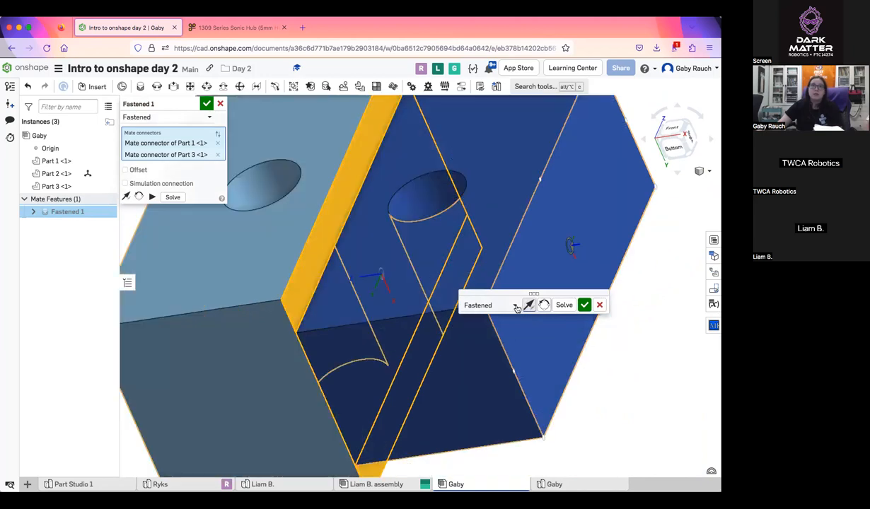
Accept the fastened mate between the two blocks' side faces and leave the mate command without adding another mate
{"action": "left_click_drag", "start_coordinate": [508, 293], "coordinate": [495, 306]}
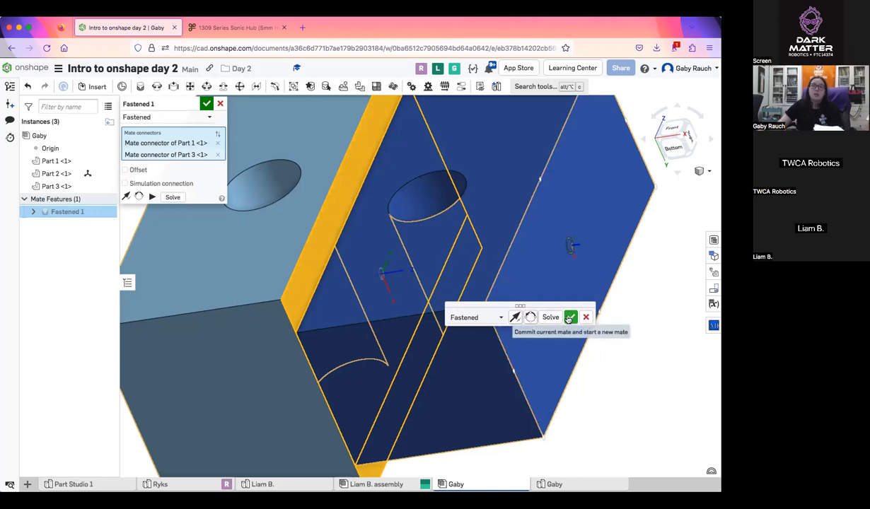
{"action": "left_click", "coordinate": [570, 317]}
{"action": "key", "text": "m"}
{"action": "scroll", "coordinate": [505, 249], "scroll_direction": "down", "scroll_amount": 5}
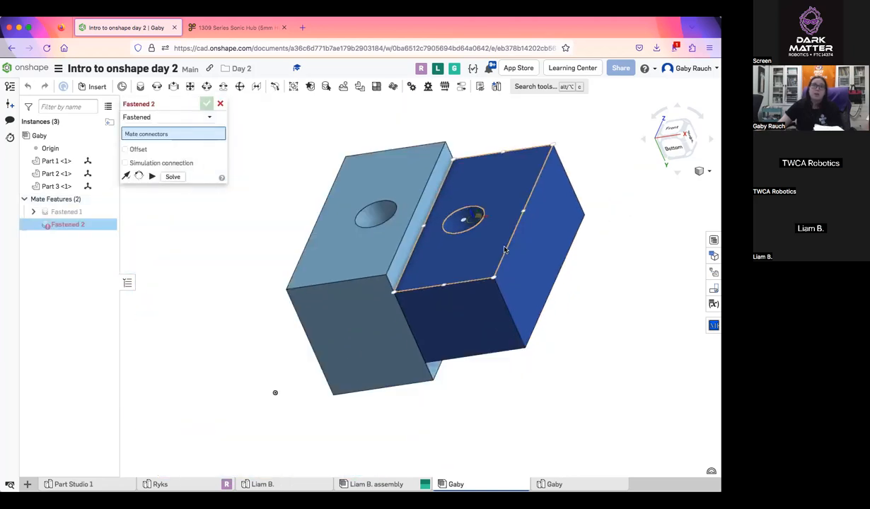
{"action": "middle_click_drag", "start_coordinate": [505, 249], "coordinate": [592, 254]}
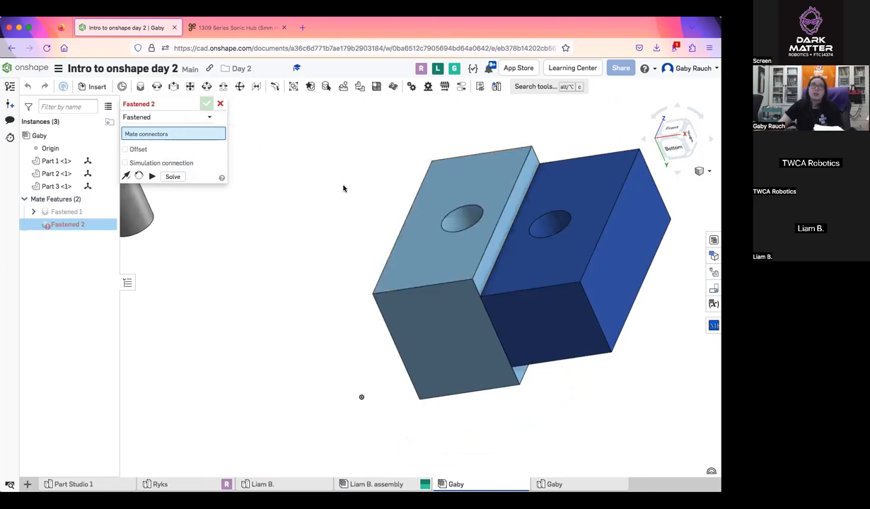
{"action": "right_click_drag", "start_coordinate": [344, 188], "coordinate": [224, 163]}
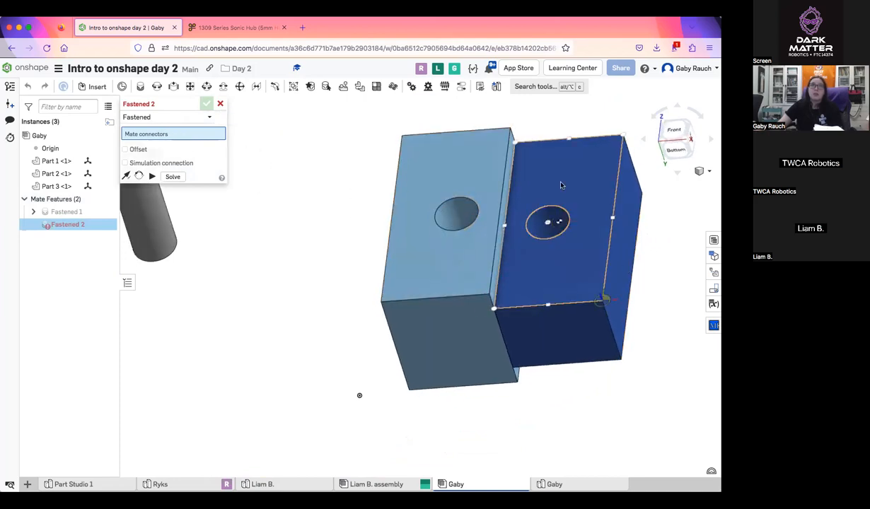
{"action": "left_click", "coordinate": [220, 104]}
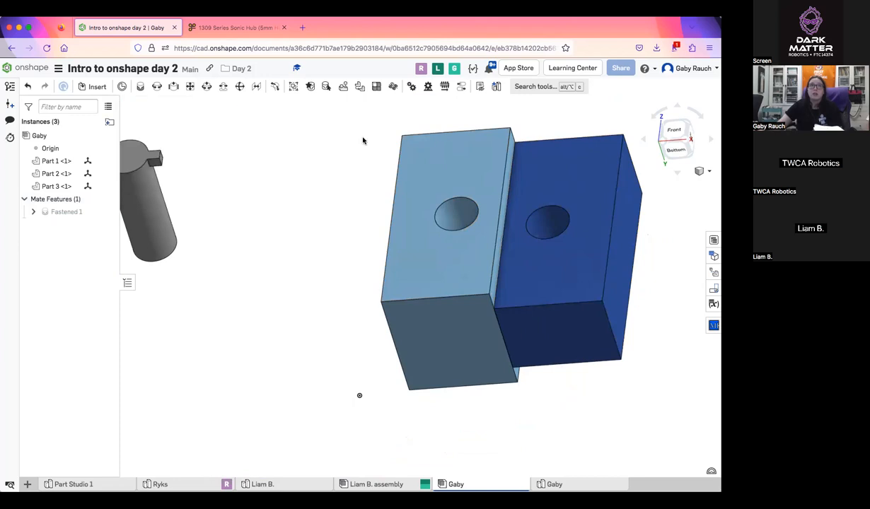
Replace the side-face mate with a fastened mate joining the centres of the two blocks' holed faces, and select that mate
{"action": "left_click", "coordinate": [45, 214]}
{"action": "left_click", "coordinate": [63, 86]}
{"action": "left_click", "coordinate": [454, 209]}
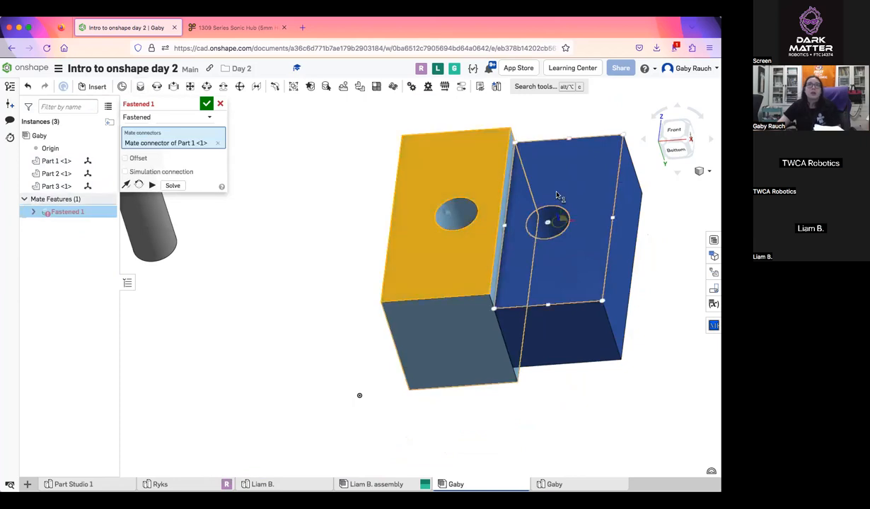
{"action": "left_click", "coordinate": [551, 222]}
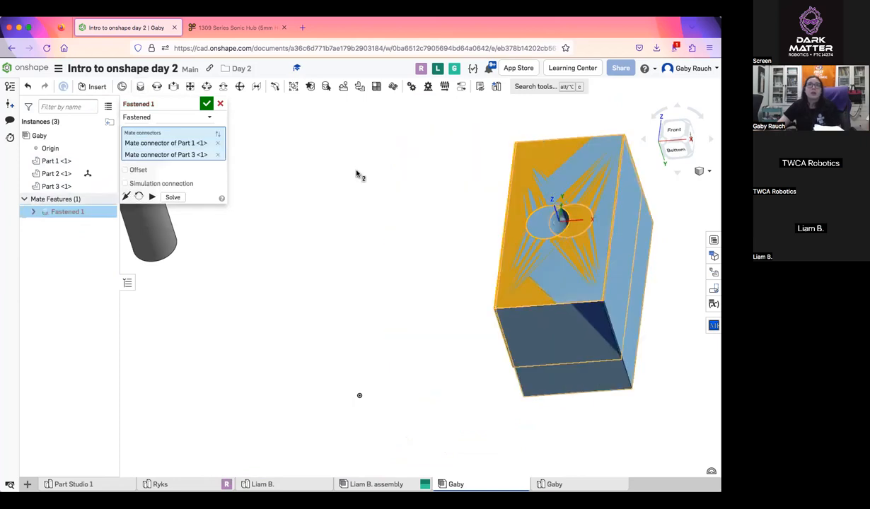
{"action": "left_click", "coordinate": [206, 104]}
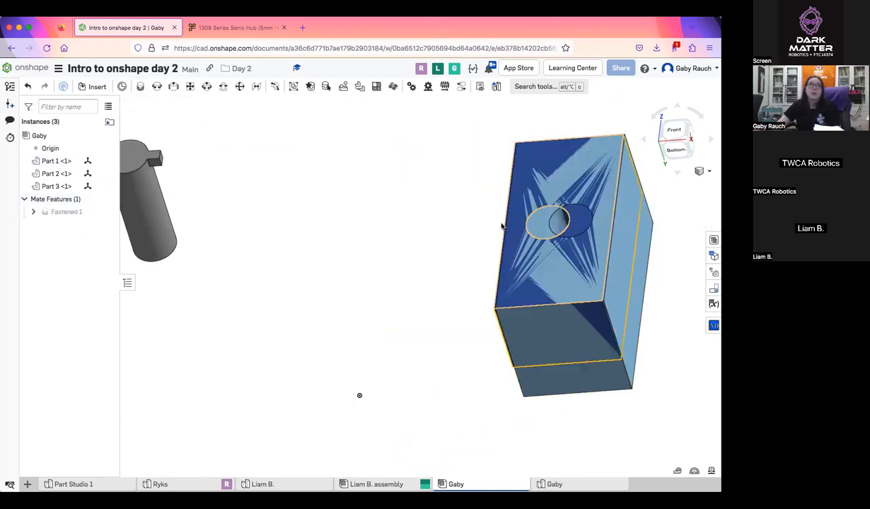
{"action": "left_click", "coordinate": [66, 211]}
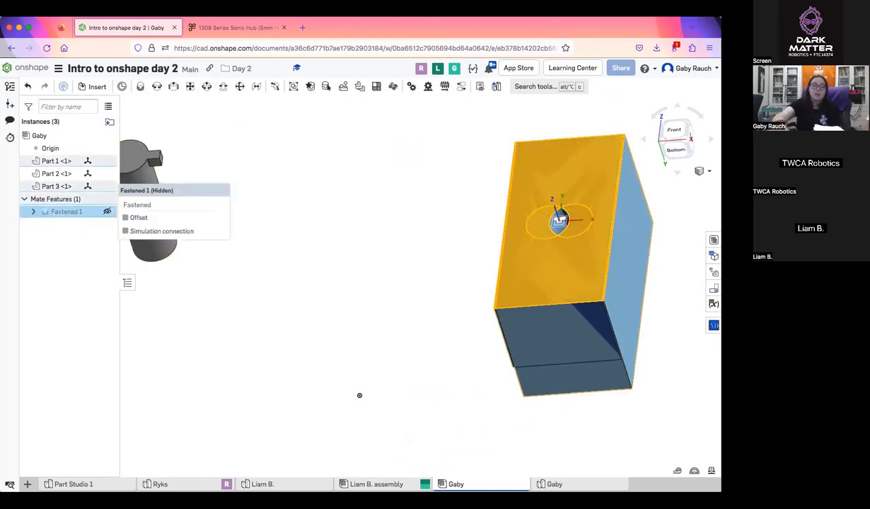
Delete the fastened mate joining the centres of the two blocks' holed faces, leaving the blocks separate
{"action": "key", "text": "Delete"}
{"action": "left_click_drag", "start_coordinate": [553, 147], "coordinate": [291, 154]}
{"action": "right_click_drag", "start_coordinate": [290, 154], "coordinate": [413, 222]}
{"action": "key", "text": "super+z"}
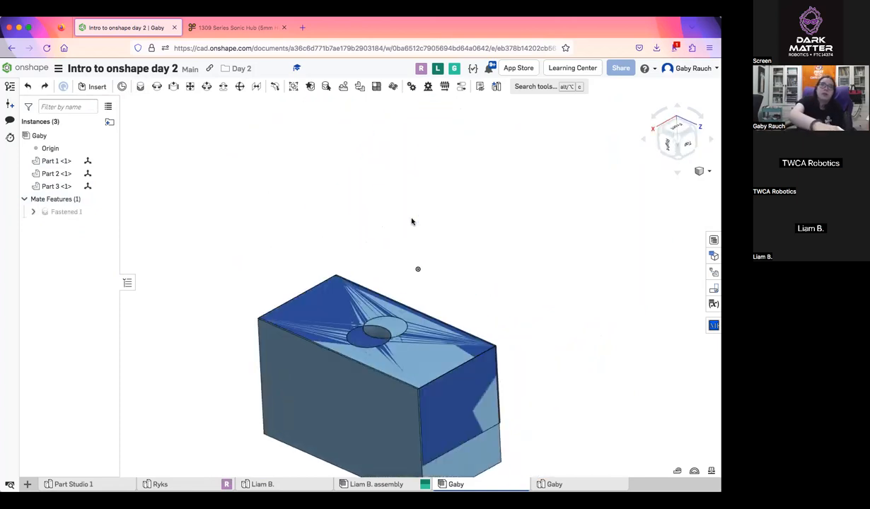
{"action": "key", "text": "super+y"}
{"action": "right_click_drag", "start_coordinate": [412, 221], "coordinate": [284, 202]}
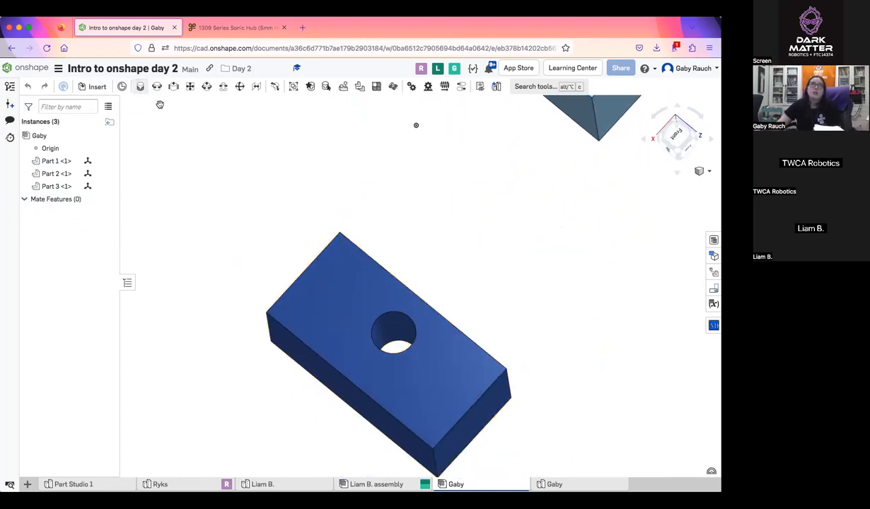
Start a new fastened mate and examine the selectable mate points on the holes, faces and edges of both blocks
{"action": "left_click", "coordinate": [140, 87]}
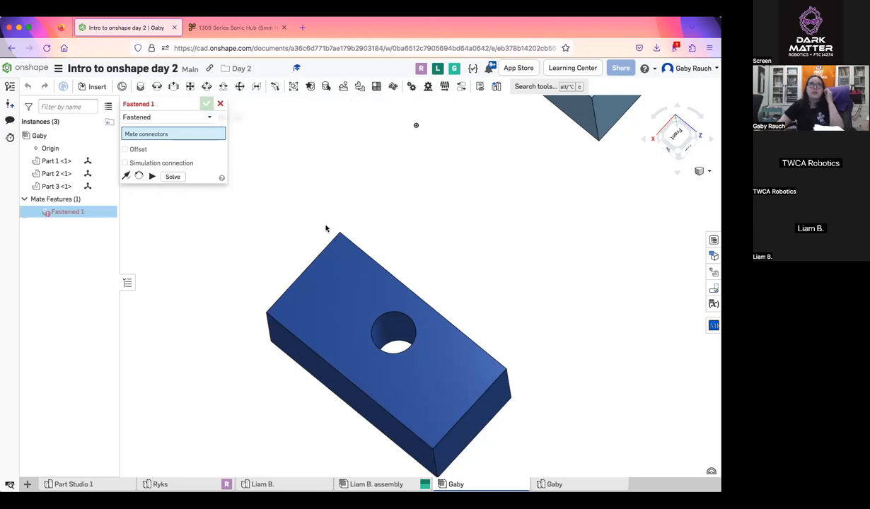
{"action": "scroll", "coordinate": [404, 346], "scroll_direction": "up", "scroll_amount": 5}
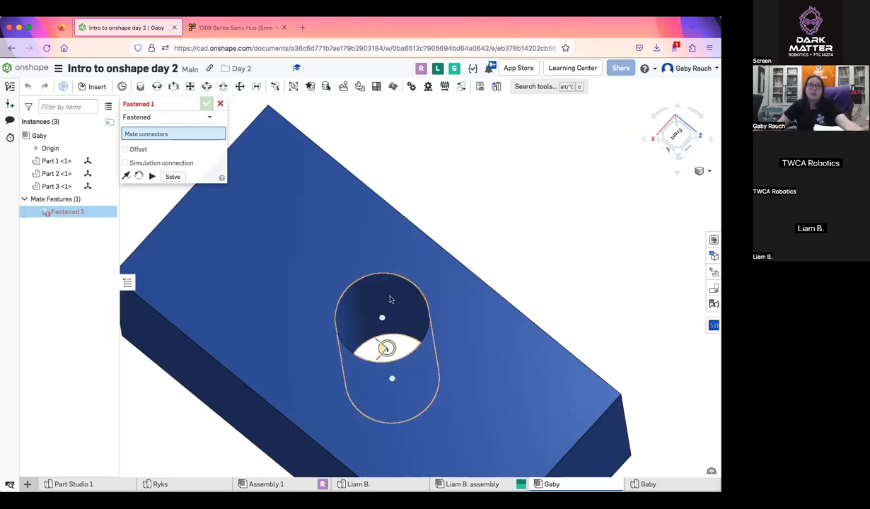
{"action": "middle_click_drag", "start_coordinate": [389, 309], "coordinate": [392, 264]}
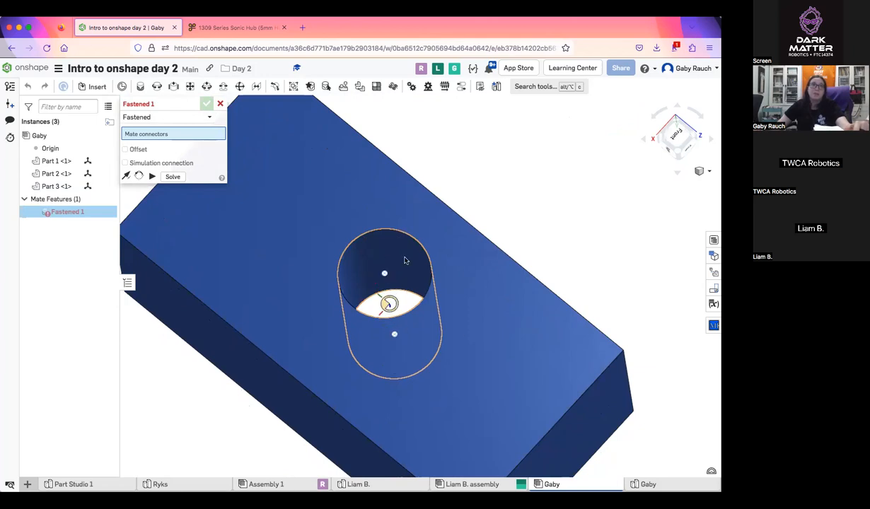
{"action": "scroll", "coordinate": [464, 329], "scroll_direction": "down", "scroll_amount": 5}
{"action": "mouse_move", "coordinate": [491, 294]}
{"action": "right_mouse_down"}
{"action": "mouse_move", "coordinate": [466, 300]}
{"action": "mouse_move", "coordinate": [494, 328]}
{"action": "mouse_move", "coordinate": [482, 268]}
{"action": "mouse_move", "coordinate": [489, 289]}
{"action": "mouse_move", "coordinate": [479, 290]}
{"action": "right_mouse_up"}
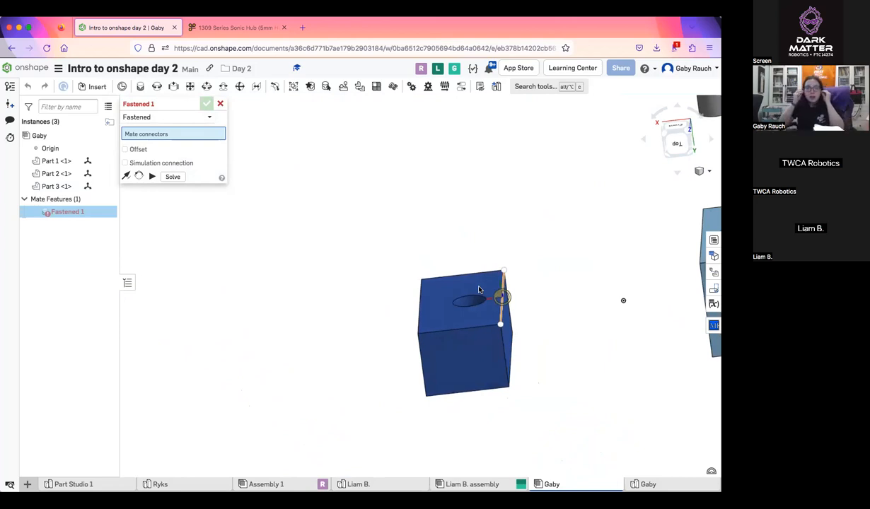
{"action": "scroll", "coordinate": [499, 301], "scroll_direction": "up", "scroll_amount": 5}
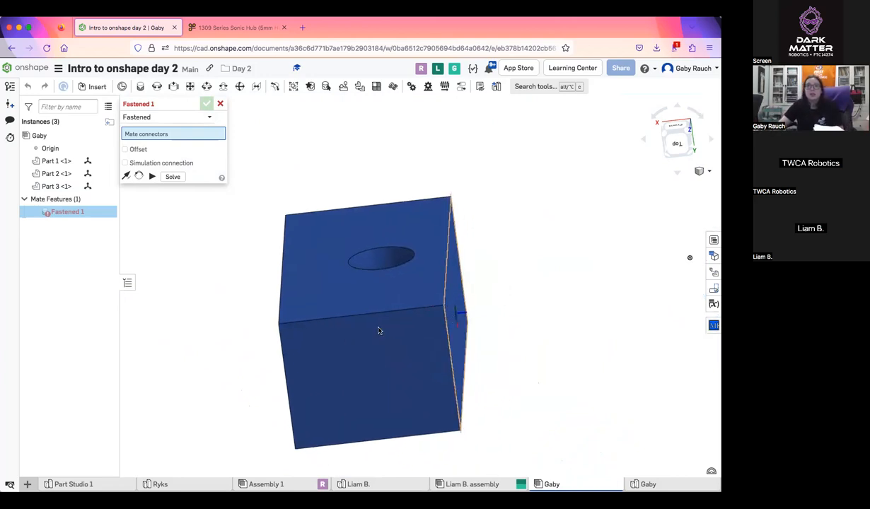
{"action": "middle_click_drag", "start_coordinate": [377, 330], "coordinate": [200, 354]}
{"action": "middle_click_drag", "start_coordinate": [692, 242], "coordinate": [614, 237]}
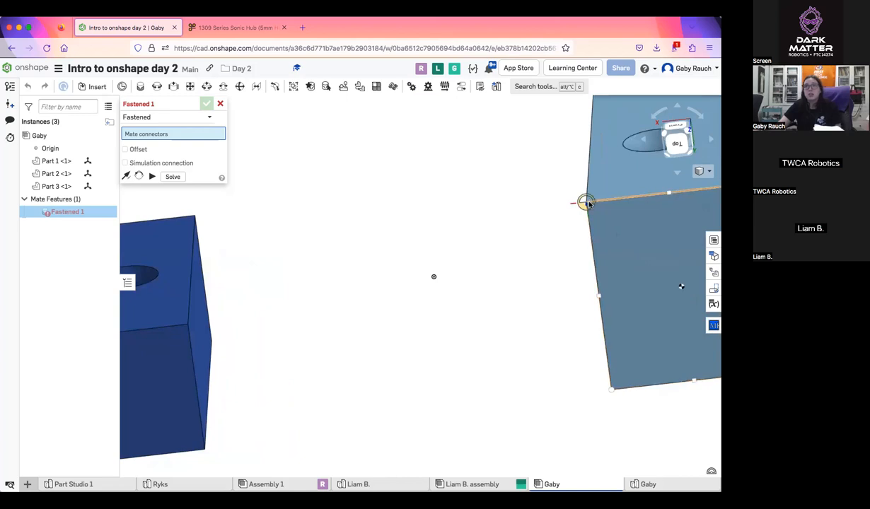
{"action": "scroll", "coordinate": [592, 224], "scroll_direction": "down", "scroll_amount": 5}
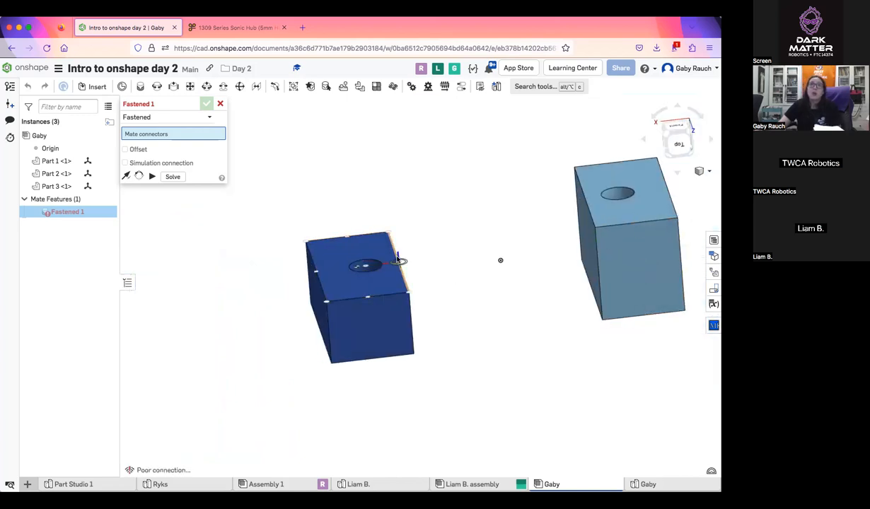
{"action": "scroll", "coordinate": [393, 263], "scroll_direction": "up", "scroll_amount": 5}
{"action": "right_click_drag", "start_coordinate": [407, 266], "coordinate": [566, 322]}
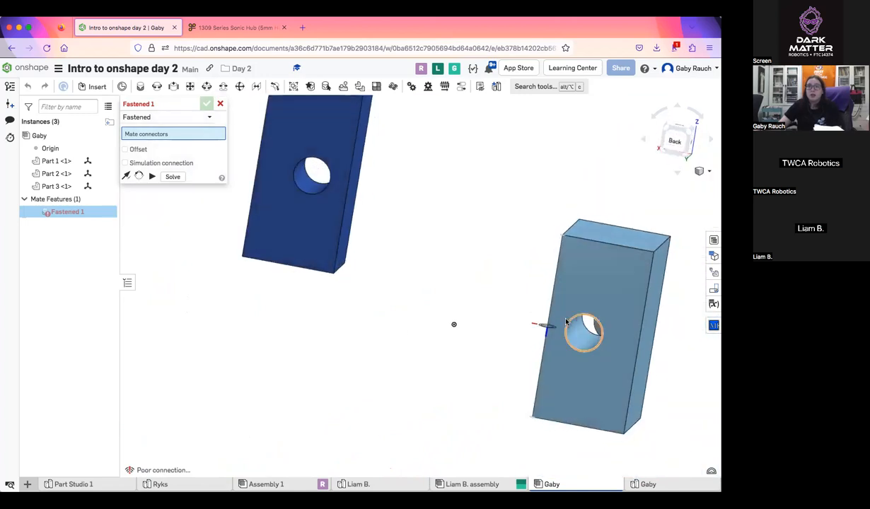
{"action": "scroll", "coordinate": [549, 325], "scroll_direction": "up", "scroll_amount": 5}
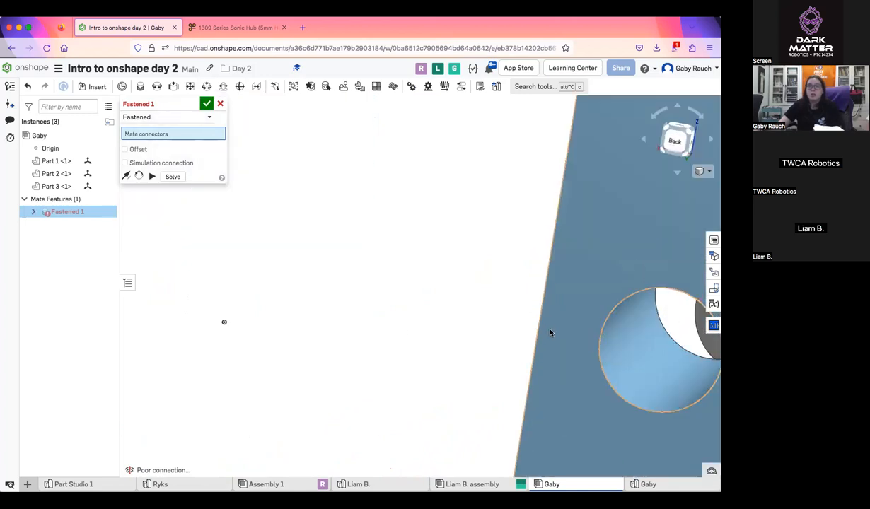
Fasten the light blue block to the dark blue block at the midpoints of their holed faces' long edges, and accept the mate
{"action": "left_click", "coordinate": [550, 333]}
{"action": "scroll", "coordinate": [551, 332], "scroll_direction": "down", "scroll_amount": 5}
{"action": "scroll", "coordinate": [382, 228], "scroll_direction": "up", "scroll_amount": 5}
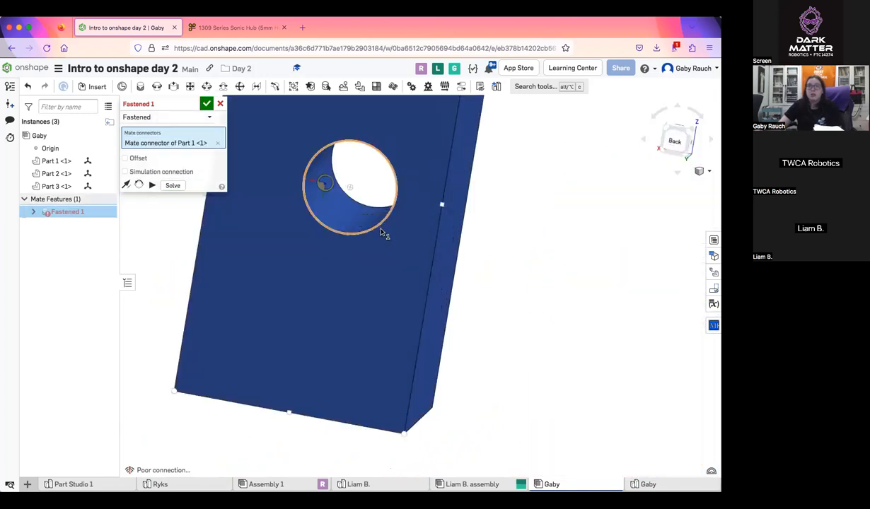
{"action": "left_click", "coordinate": [434, 207]}
{"action": "scroll", "coordinate": [465, 269], "scroll_direction": "down", "scroll_amount": 5}
{"action": "right_click_drag", "start_coordinate": [466, 275], "coordinate": [469, 356]}
{"action": "middle_click_drag", "start_coordinate": [395, 246], "coordinate": [369, 281]}
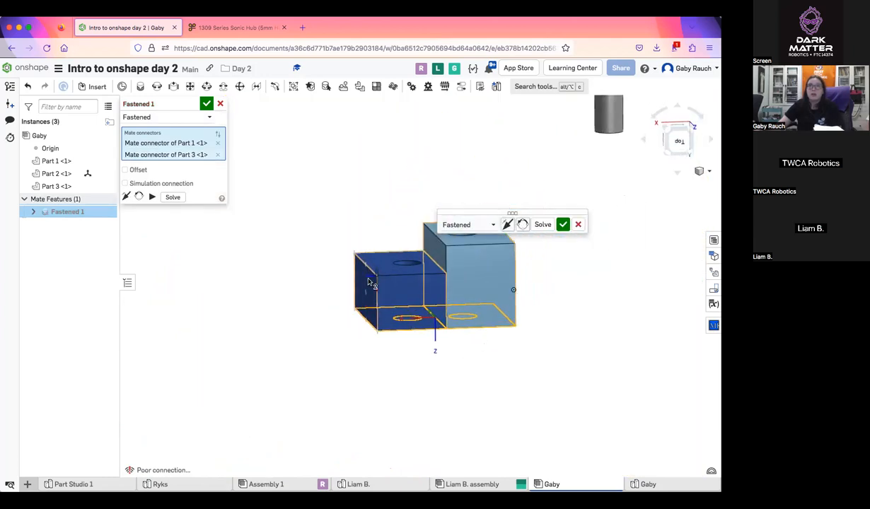
{"action": "right_click_drag", "start_coordinate": [368, 136], "coordinate": [414, 156]}
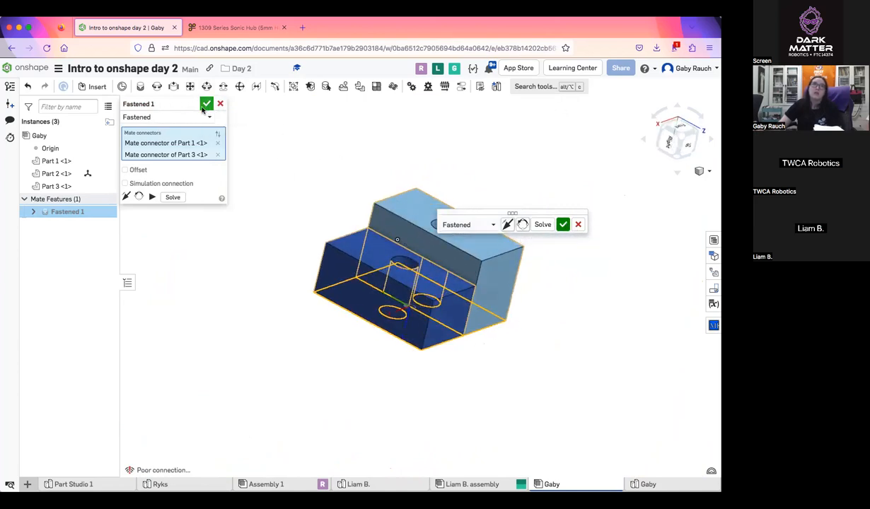
{"action": "left_click", "coordinate": [206, 104]}
Start a revolute mate with the centre of the grey pin's plain end face as its first mate connector
{"action": "scroll", "coordinate": [397, 341], "scroll_direction": "down", "scroll_amount": 4}
{"action": "right_click_drag", "start_coordinate": [398, 342], "coordinate": [384, 350]}
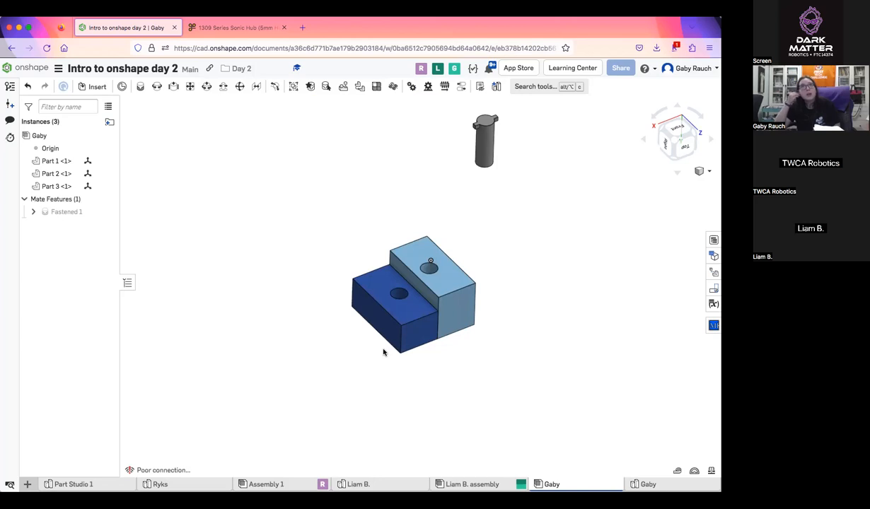
{"action": "left_click", "coordinate": [156, 87]}
{"action": "scroll", "coordinate": [470, 194], "scroll_direction": "up", "scroll_amount": 5}
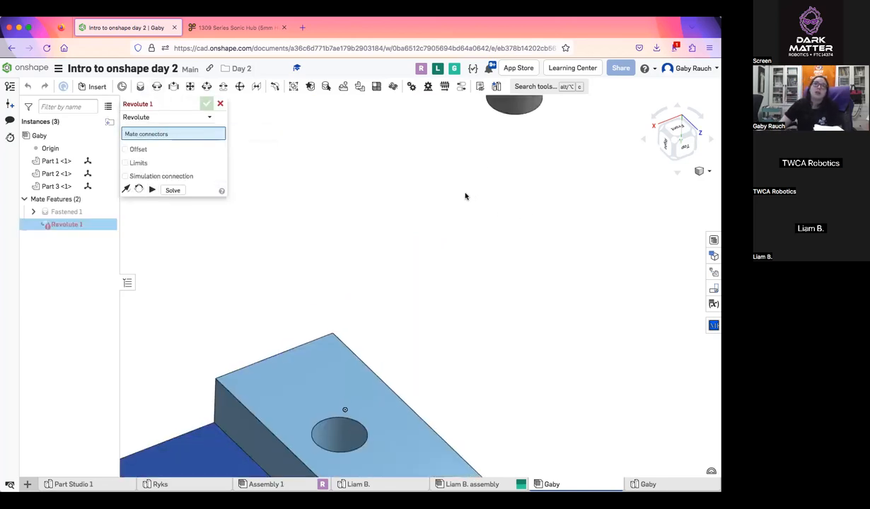
{"action": "scroll", "coordinate": [461, 197], "scroll_direction": "down", "scroll_amount": 4}
{"action": "middle_click_drag", "start_coordinate": [456, 200], "coordinate": [447, 208]}
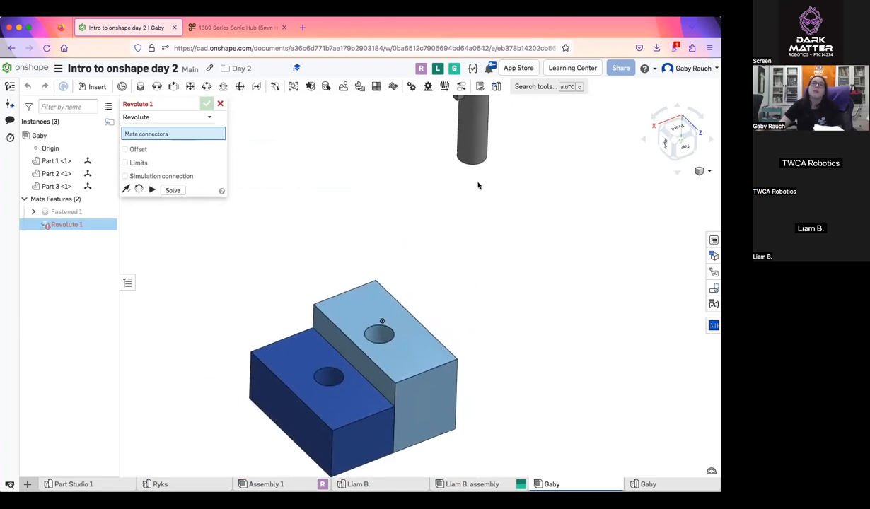
{"action": "right_click_drag", "start_coordinate": [477, 180], "coordinate": [538, 346]}
{"action": "scroll", "coordinate": [524, 381], "scroll_direction": "up", "scroll_amount": 5}
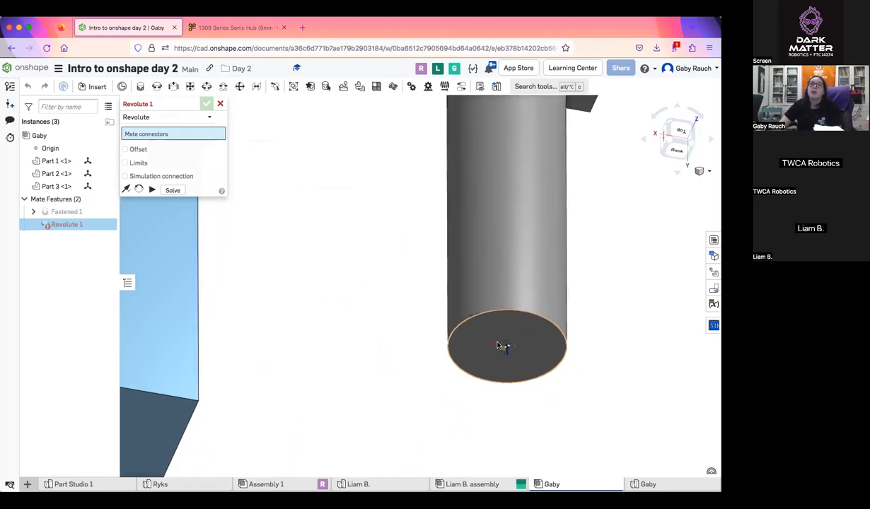
{"action": "scroll", "coordinate": [501, 348], "scroll_direction": "down", "scroll_amount": 2}
{"action": "scroll", "coordinate": [501, 340], "scroll_direction": "down", "scroll_amount": 2}
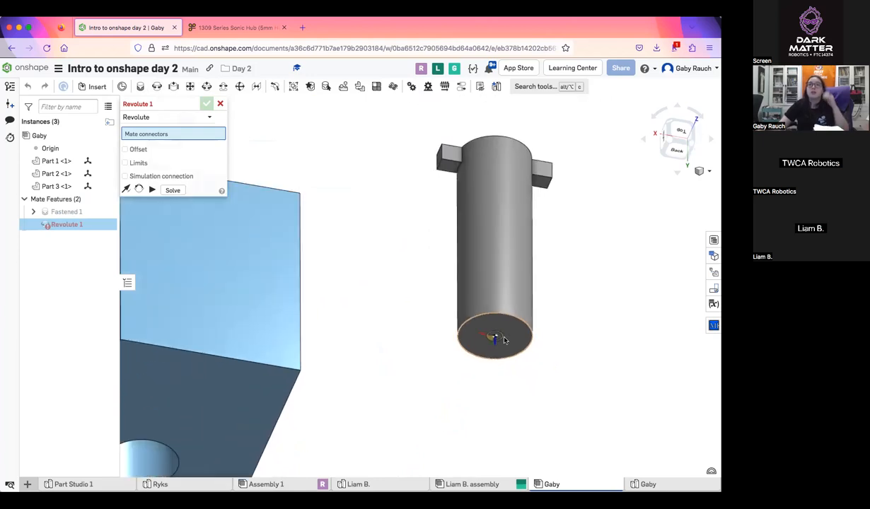
{"action": "scroll", "coordinate": [502, 347], "scroll_direction": "up", "scroll_amount": 1}
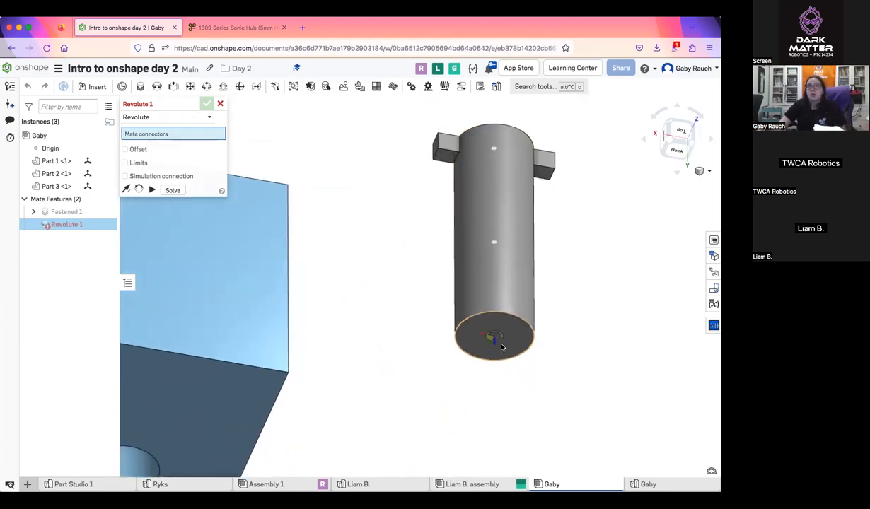
{"action": "left_click", "coordinate": [499, 340]}
Try seating the pin in the light blue block by choosing the centre of its hole's far rim as the second connector
{"action": "scroll", "coordinate": [481, 339], "scroll_direction": "down", "scroll_amount": 3}
{"action": "scroll", "coordinate": [445, 312], "scroll_direction": "up", "scroll_amount": 5}
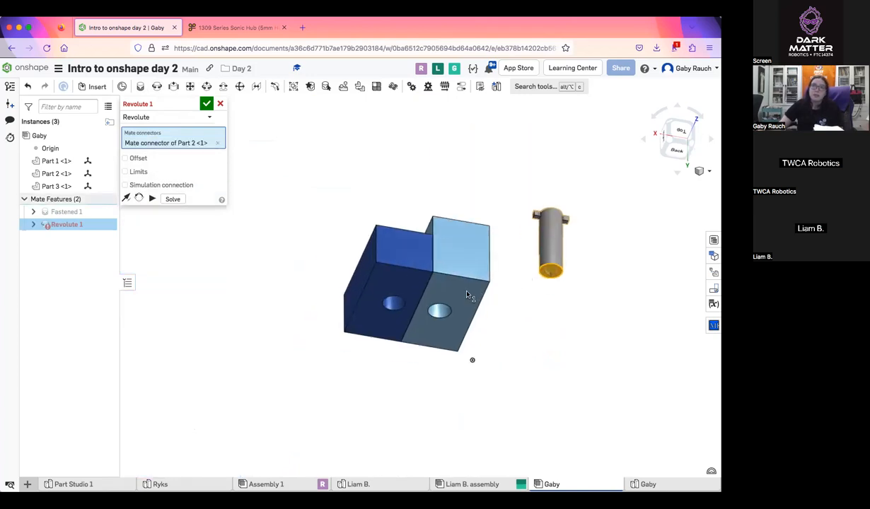
{"action": "scroll", "coordinate": [445, 310], "scroll_direction": "up", "scroll_amount": 2}
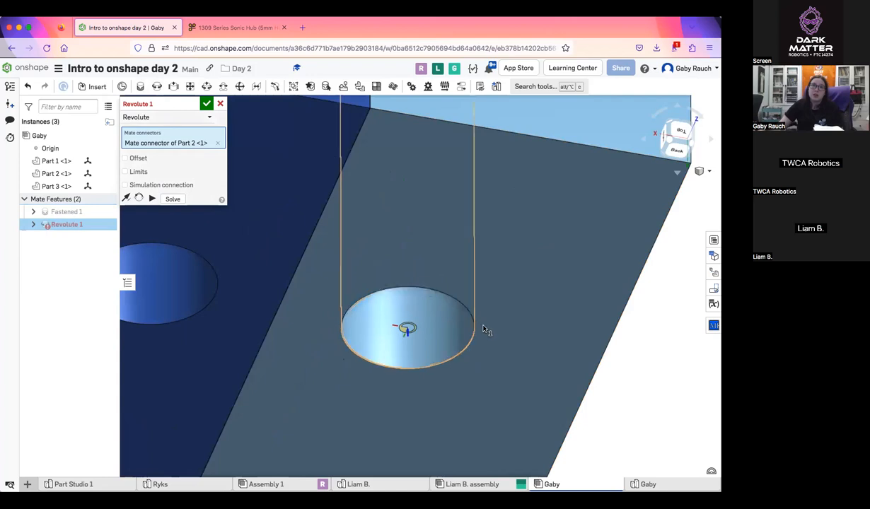
{"action": "scroll", "coordinate": [484, 330], "scroll_direction": "down", "scroll_amount": 5}
{"action": "scroll", "coordinate": [472, 327], "scroll_direction": "up", "scroll_amount": 5}
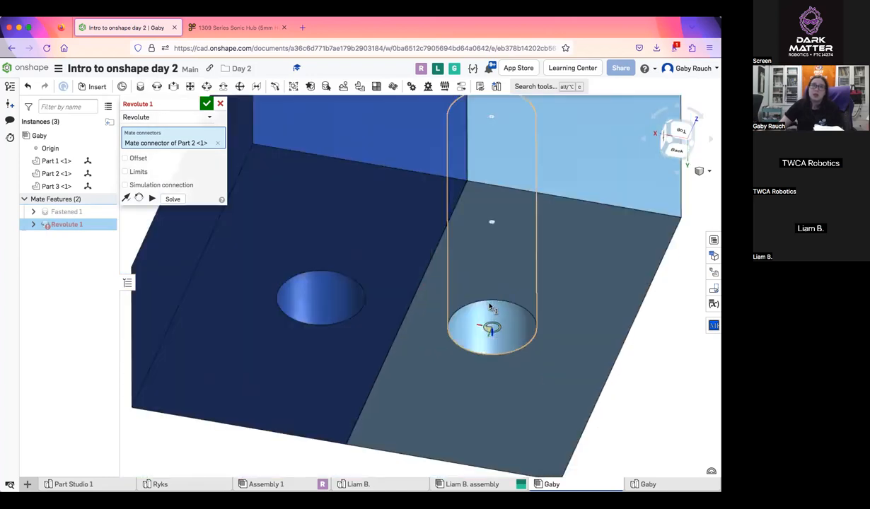
{"action": "left_click", "coordinate": [492, 327]}
{"action": "scroll", "coordinate": [495, 333], "scroll_direction": "down", "scroll_amount": 5}
{"action": "right_click_drag", "start_coordinate": [495, 337], "coordinate": [491, 356]}
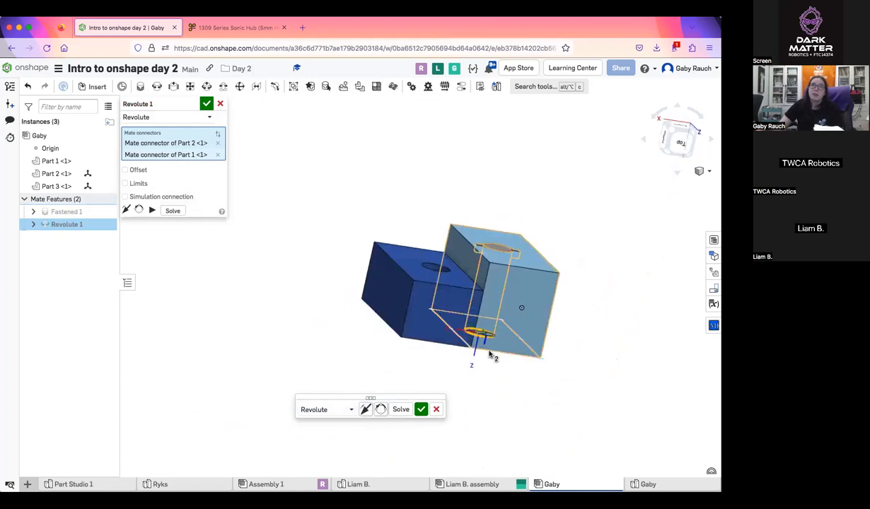
Replace the second connector with the centre of the dark blue block's matching hole rim, and accept the revolute mate
{"action": "left_click", "coordinate": [217, 154]}
{"action": "right_click_drag", "start_coordinate": [382, 233], "coordinate": [442, 386]}
{"action": "left_click", "coordinate": [434, 390]}
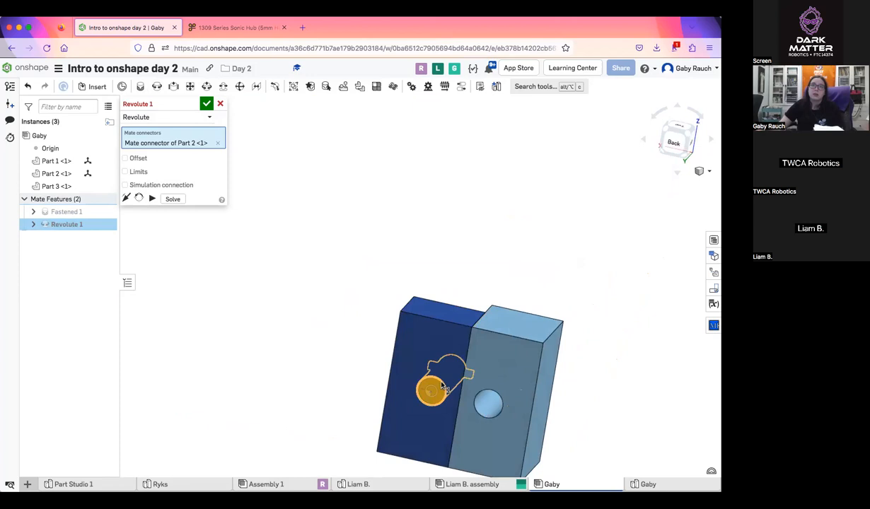
{"action": "right_click_drag", "start_coordinate": [355, 312], "coordinate": [303, 282]}
{"action": "scroll", "coordinate": [381, 319], "scroll_direction": "up", "scroll_amount": 5}
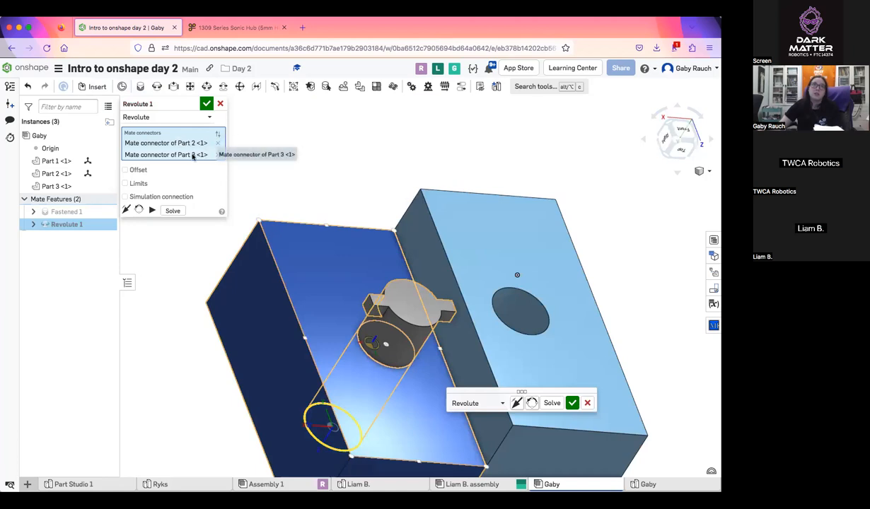
{"action": "left_click", "coordinate": [207, 103]}
Examine from the front, above and the side how the pin sits in the dark blue block's hole
{"action": "left_click", "coordinate": [687, 126]}
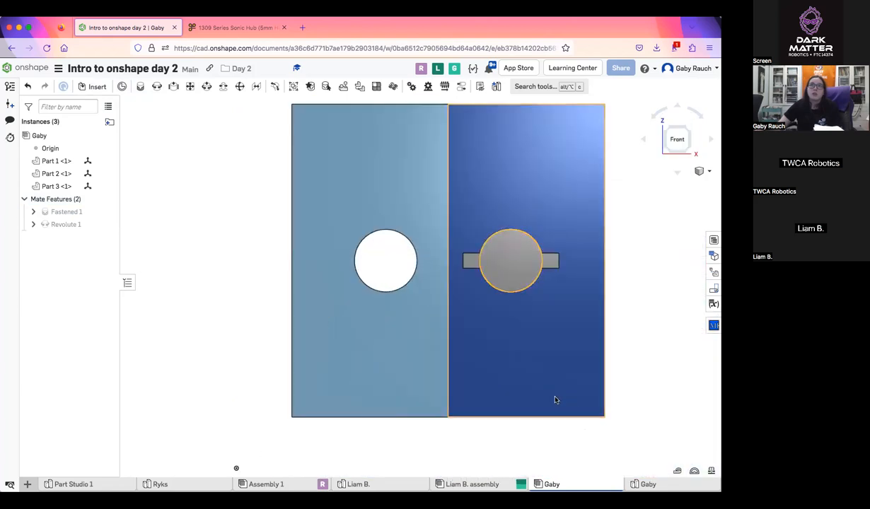
{"action": "middle_click_drag", "start_coordinate": [555, 398], "coordinate": [440, 414]}
{"action": "right_click_drag", "start_coordinate": [440, 414], "coordinate": [418, 278]}
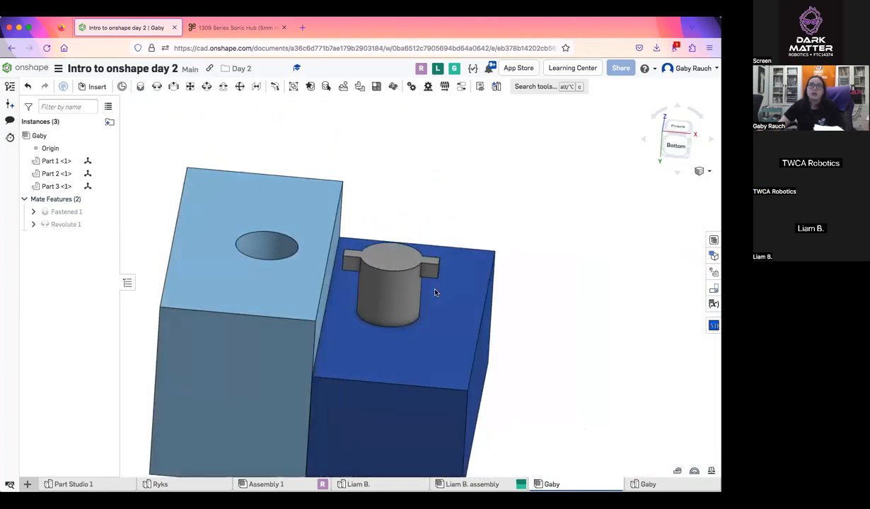
{"action": "middle_click_drag", "start_coordinate": [365, 264], "coordinate": [405, 281]}
{"action": "right_click_drag", "start_coordinate": [351, 338], "coordinate": [344, 311]}
{"action": "middle_click_drag", "start_coordinate": [344, 311], "coordinate": [304, 250]}
{"action": "middle_click_drag", "start_coordinate": [361, 327], "coordinate": [355, 236]}
{"action": "right_click_drag", "start_coordinate": [356, 235], "coordinate": [414, 267]}
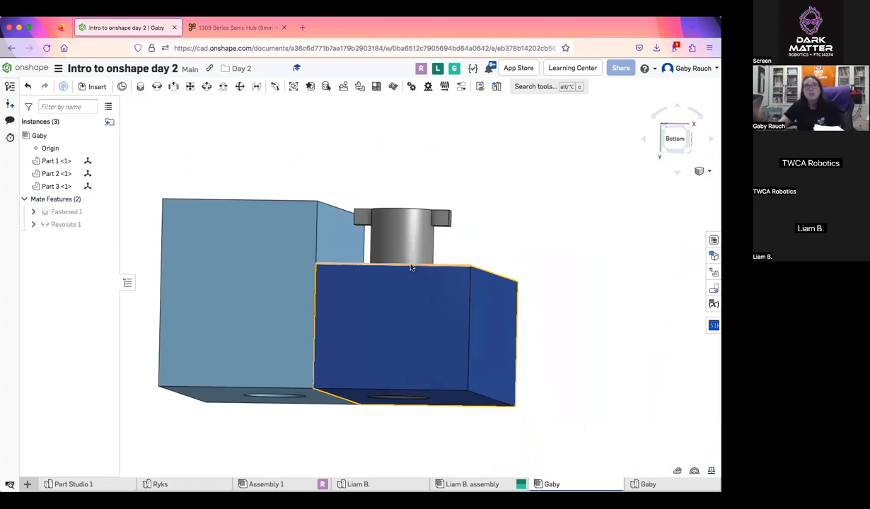
Move the mated blocks and pin around freely, and fix the light blue block in place
{"action": "middle_click_drag", "start_coordinate": [264, 355], "coordinate": [291, 346]}
{"action": "left_click_drag", "start_coordinate": [448, 402], "coordinate": [493, 356]}
{"action": "left_click_drag", "start_coordinate": [409, 340], "coordinate": [363, 316]}
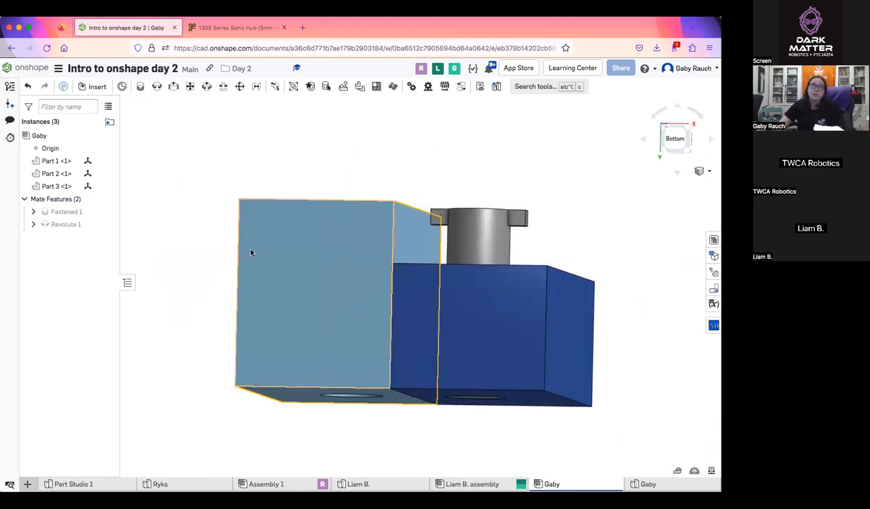
{"action": "right_click", "coordinate": [366, 280]}
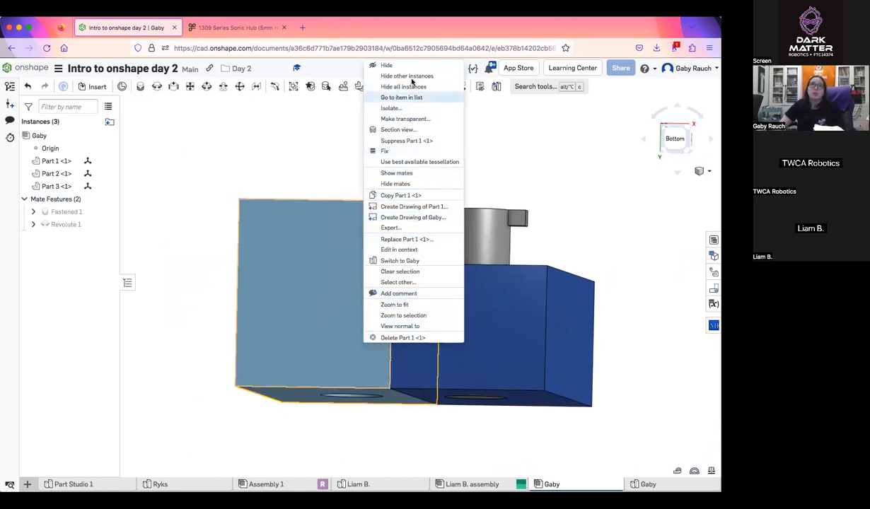
{"action": "left_click", "coordinate": [396, 155]}
Rotate the pin within the dark blue block's hole to demonstrate the motion allowed by the revolute mate
{"action": "right_click_drag", "start_coordinate": [320, 184], "coordinate": [283, 190]}
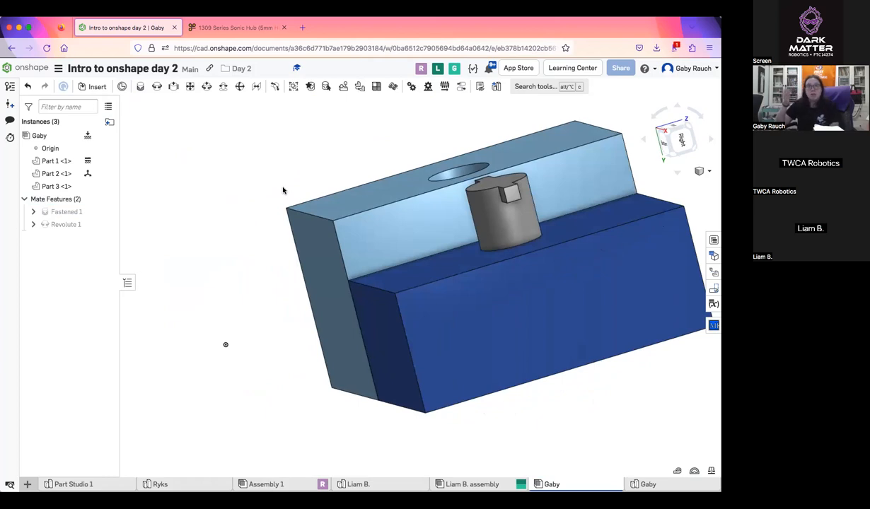
{"action": "right_click_drag", "start_coordinate": [462, 219], "coordinate": [344, 230]}
{"action": "scroll", "coordinate": [346, 236], "scroll_direction": "up", "scroll_amount": 5}
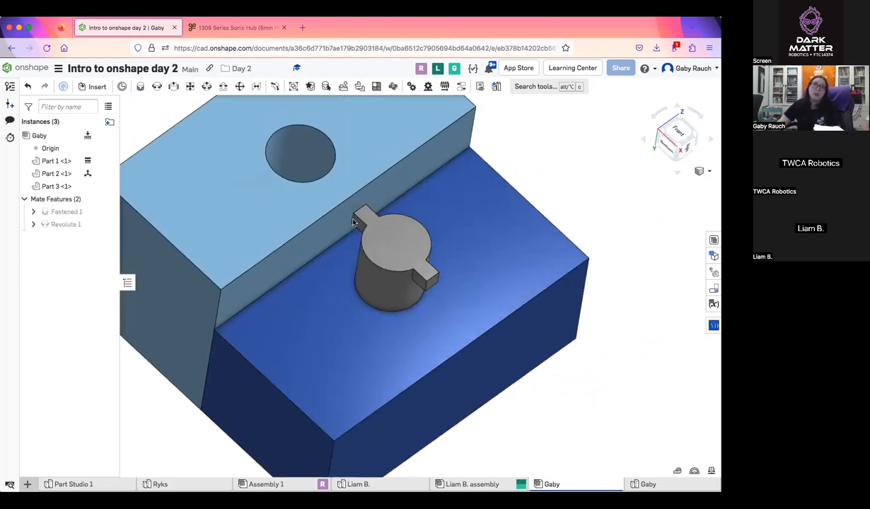
{"action": "left_click_drag", "start_coordinate": [380, 266], "coordinate": [436, 273]}
{"action": "middle_click_drag", "start_coordinate": [437, 272], "coordinate": [401, 312]}
{"action": "right_click_drag", "start_coordinate": [397, 325], "coordinate": [342, 359]}
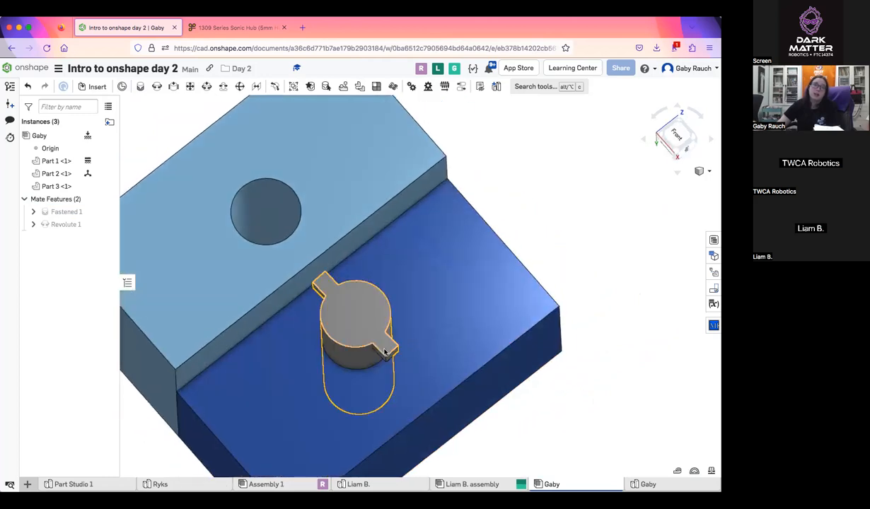
{"action": "left_click_drag", "start_coordinate": [342, 359], "coordinate": [371, 303]}
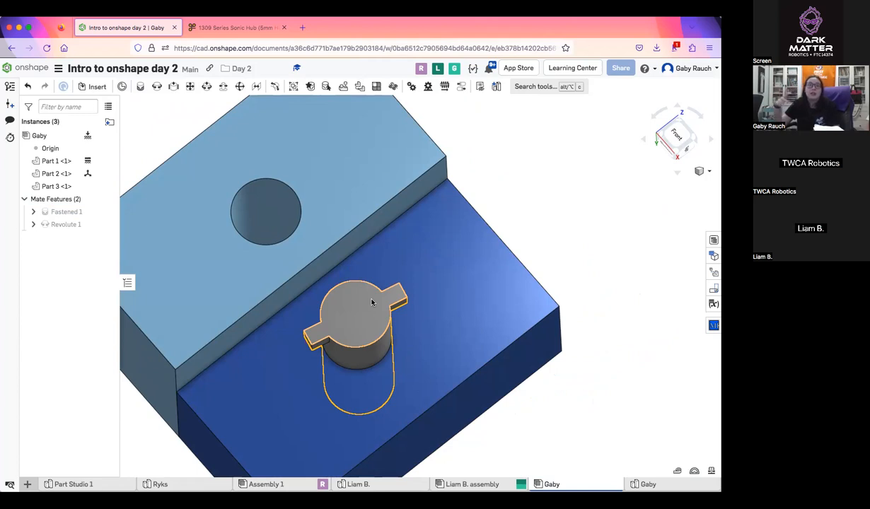
Examine the pin seated in the dark blue block's hole and the two mated blocks from above, the side and a low angle
{"action": "scroll", "coordinate": [373, 303], "scroll_direction": "down", "scroll_amount": 1}
{"action": "right_click_drag", "start_coordinate": [419, 245], "coordinate": [419, 235]}
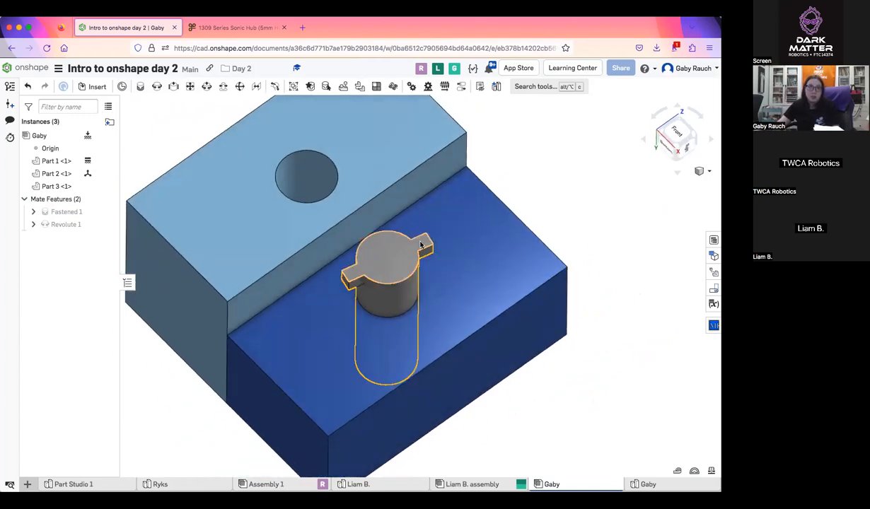
{"action": "left_click_drag", "start_coordinate": [382, 293], "coordinate": [344, 281]}
{"action": "left_click_drag", "start_coordinate": [368, 226], "coordinate": [440, 224]}
{"action": "left_click_drag", "start_coordinate": [456, 287], "coordinate": [367, 252]}
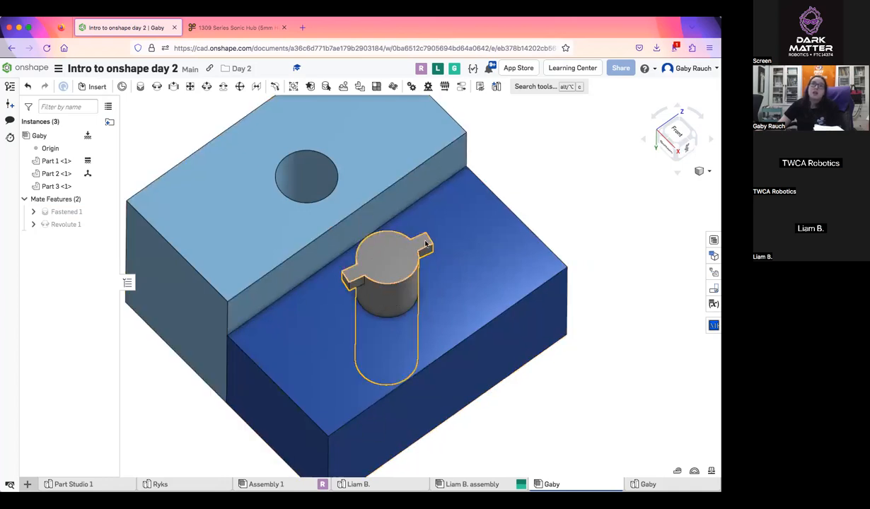
{"action": "left_click_drag", "start_coordinate": [428, 270], "coordinate": [356, 249]}
{"action": "left_click_drag", "start_coordinate": [431, 286], "coordinate": [375, 299]}
{"action": "scroll", "coordinate": [374, 298], "scroll_direction": "down", "scroll_amount": 4}
{"action": "right_click_drag", "start_coordinate": [376, 298], "coordinate": [391, 322]}
{"action": "middle_click_drag", "start_coordinate": [391, 322], "coordinate": [425, 390]}
{"action": "scroll", "coordinate": [425, 386], "scroll_direction": "up", "scroll_amount": 4}
{"action": "right_click_drag", "start_coordinate": [425, 382], "coordinate": [417, 342]}
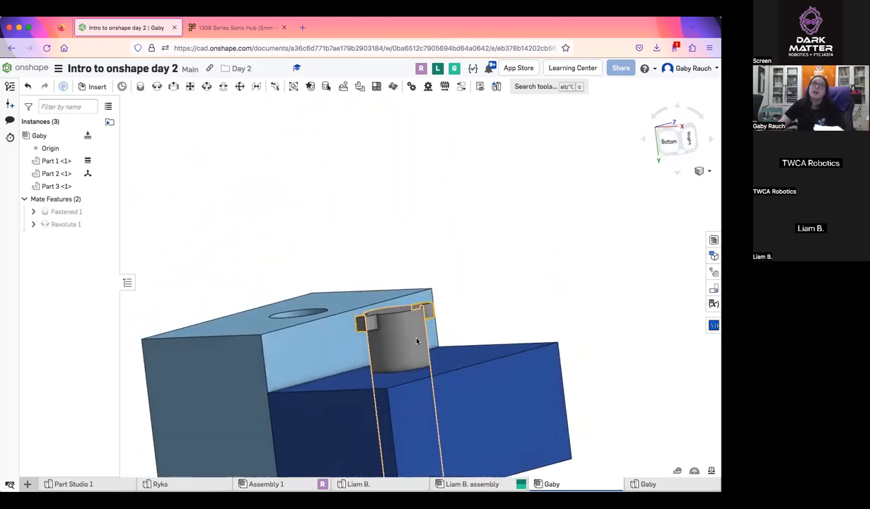
{"action": "scroll", "coordinate": [416, 342], "scroll_direction": "down", "scroll_amount": 3}
{"action": "middle_click_drag", "start_coordinate": [416, 341], "coordinate": [436, 322]}
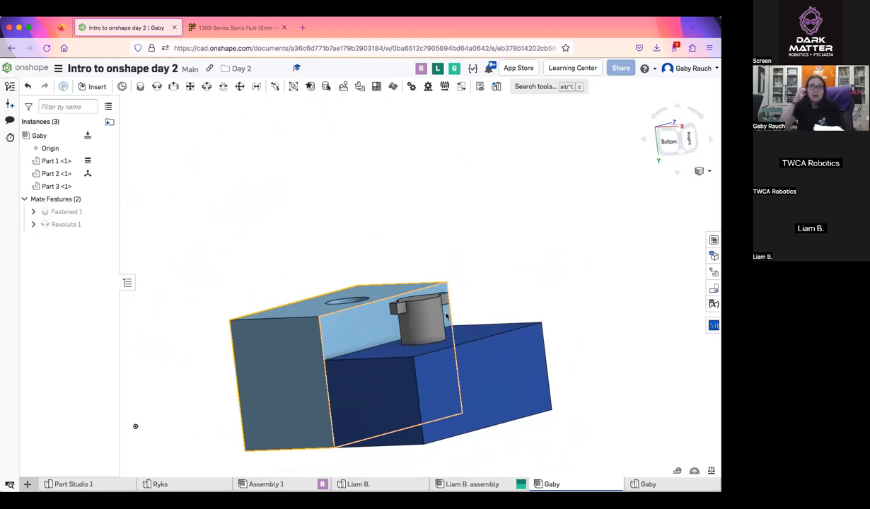
{"action": "mouse_move", "coordinate": [435, 314]}
{"action": "right_mouse_down"}
{"action": "mouse_move", "coordinate": [453, 285]}
{"action": "mouse_move", "coordinate": [445, 270]}
{"action": "mouse_move", "coordinate": [436, 306]}
{"action": "right_mouse_up"}
{"action": "right_click_drag", "start_coordinate": [425, 339], "coordinate": [397, 204]}
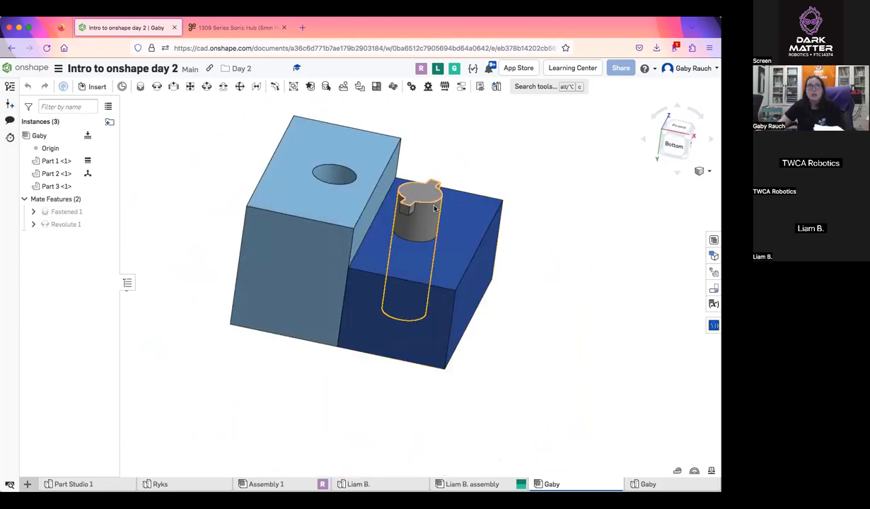
{"action": "middle_click_drag", "start_coordinate": [427, 230], "coordinate": [463, 324]}
{"action": "scroll", "coordinate": [464, 324], "scroll_direction": "up", "scroll_amount": 3}
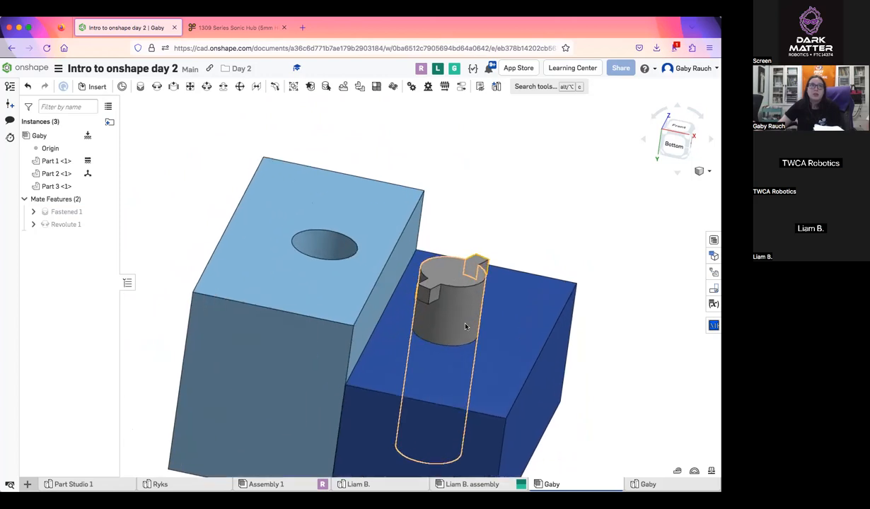
Delete the revolute mate and the fastened mate from the assembly
{"action": "left_click", "coordinate": [75, 222]}
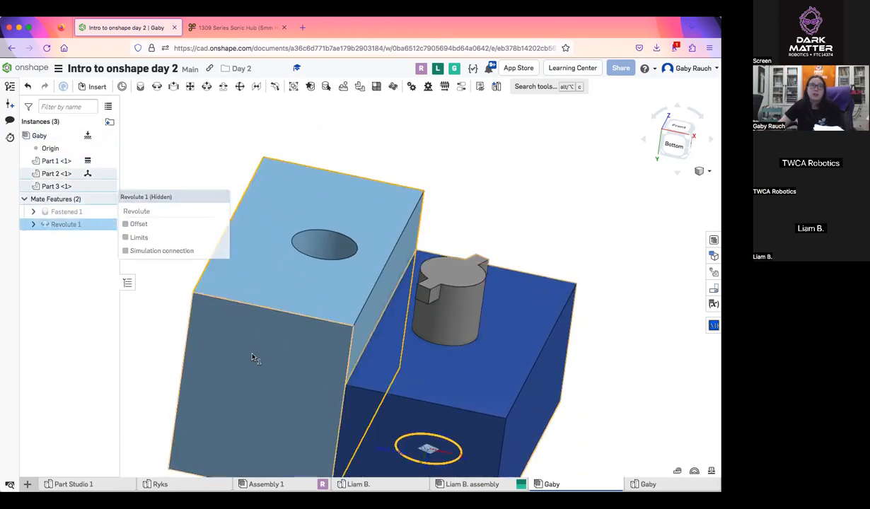
{"action": "key", "text": "Delete"}
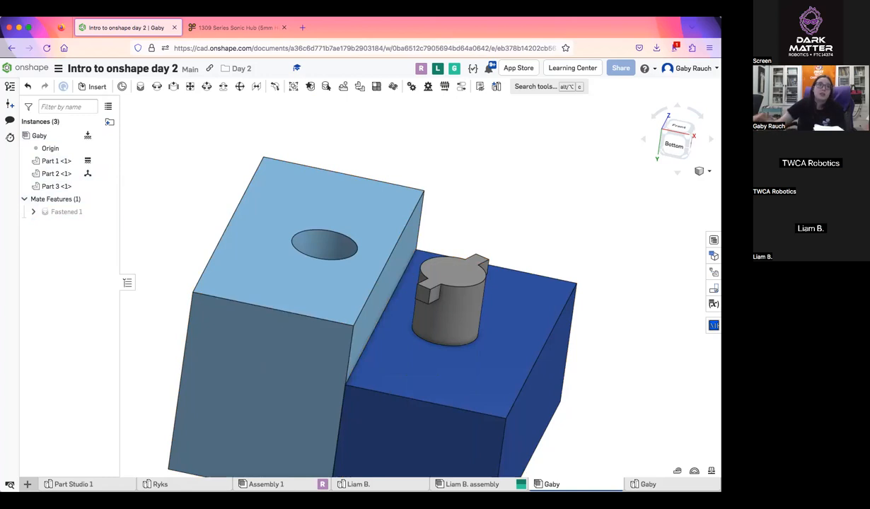
{"action": "right_click", "coordinate": [82, 215]}
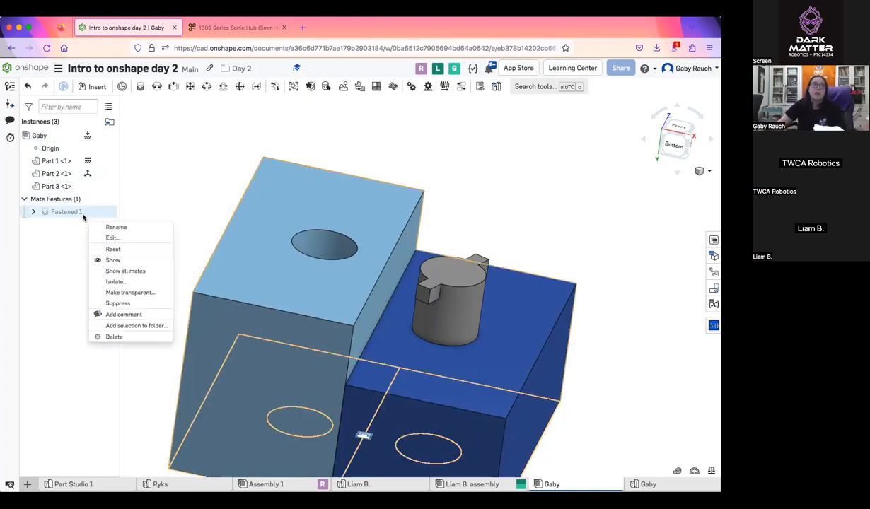
{"action": "left_click", "coordinate": [149, 339]}
Pull the dark blue block and the pin apart from the light blue block so all three parts stand separately
{"action": "scroll", "coordinate": [353, 225], "scroll_direction": "down", "scroll_amount": 5}
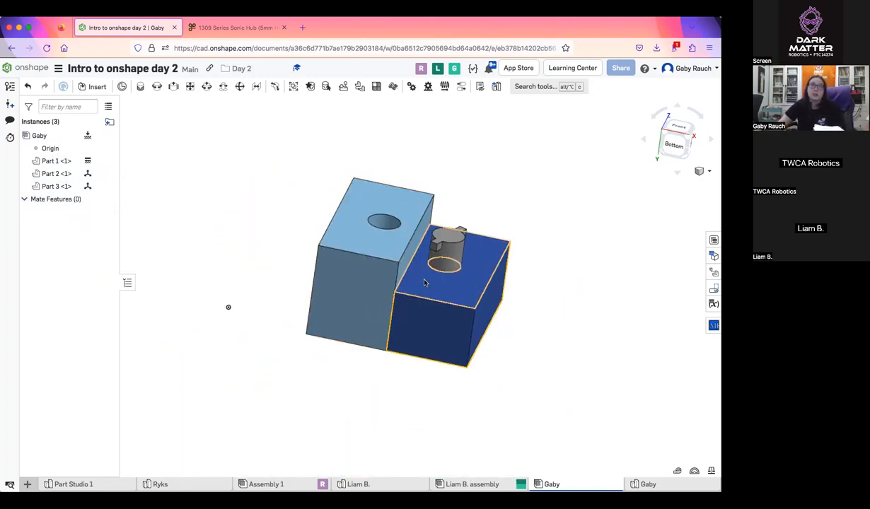
{"action": "left_click_drag", "start_coordinate": [333, 233], "coordinate": [354, 266]}
{"action": "left_click_drag", "start_coordinate": [464, 299], "coordinate": [633, 291]}
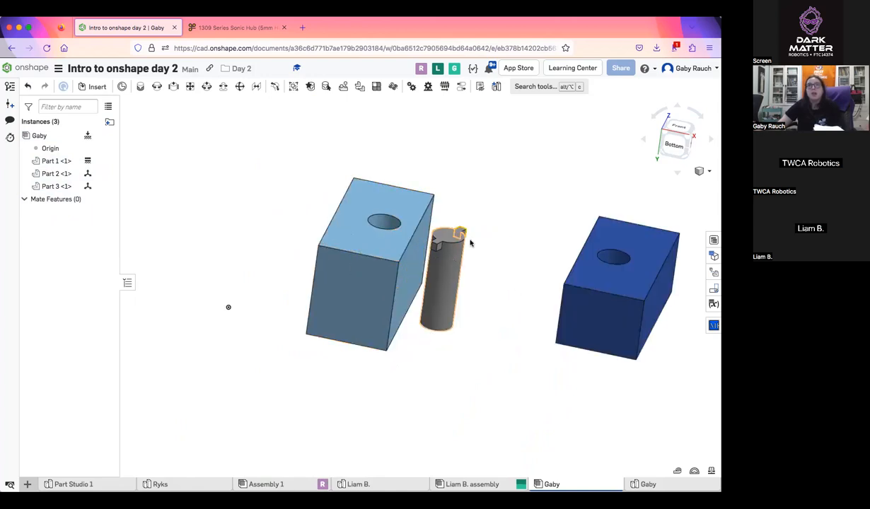
{"action": "left_click_drag", "start_coordinate": [450, 261], "coordinate": [506, 167]}
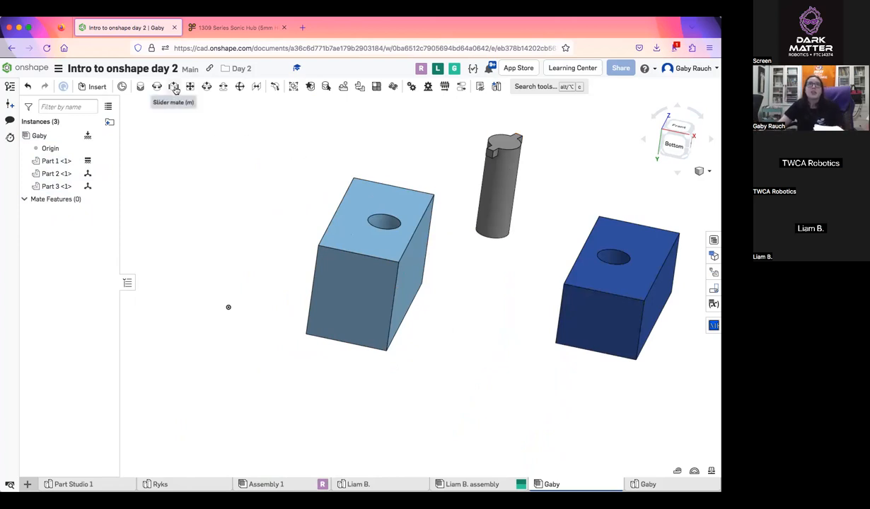
Add a slider mate joining the long-edge midpoints beside the holes on the back faces of the light blue and dark blue blocks
{"action": "right_click_drag", "start_coordinate": [357, 237], "coordinate": [526, 172]}
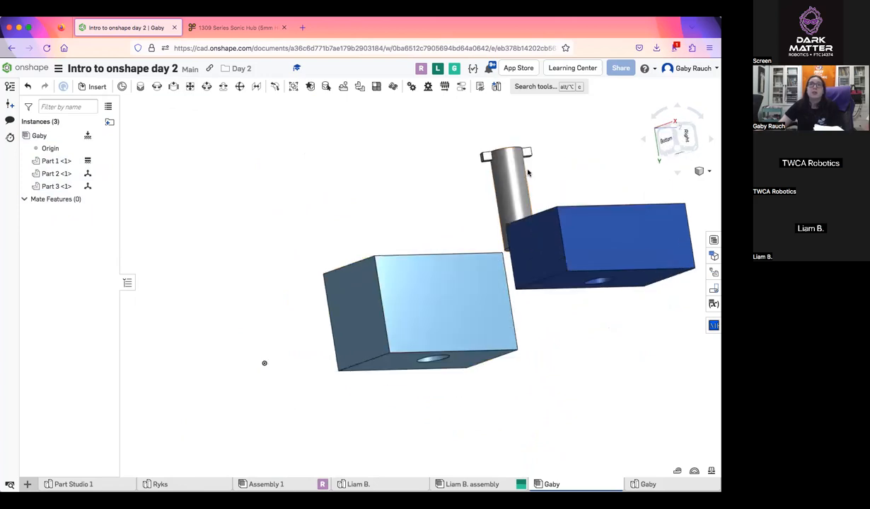
{"action": "right_click_drag", "start_coordinate": [312, 181], "coordinate": [401, 260]}
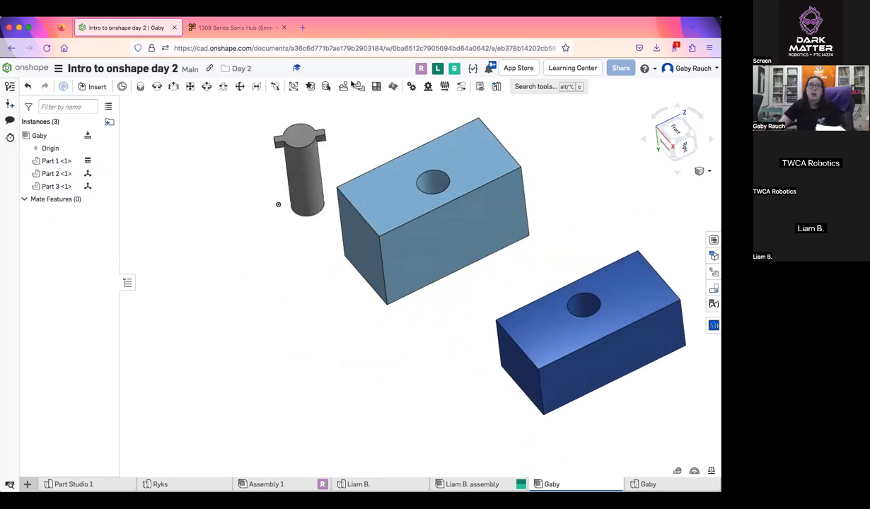
{"action": "scroll", "coordinate": [445, 333], "scroll_direction": "up", "scroll_amount": 2}
{"action": "right_click_drag", "start_coordinate": [425, 323], "coordinate": [468, 301]}
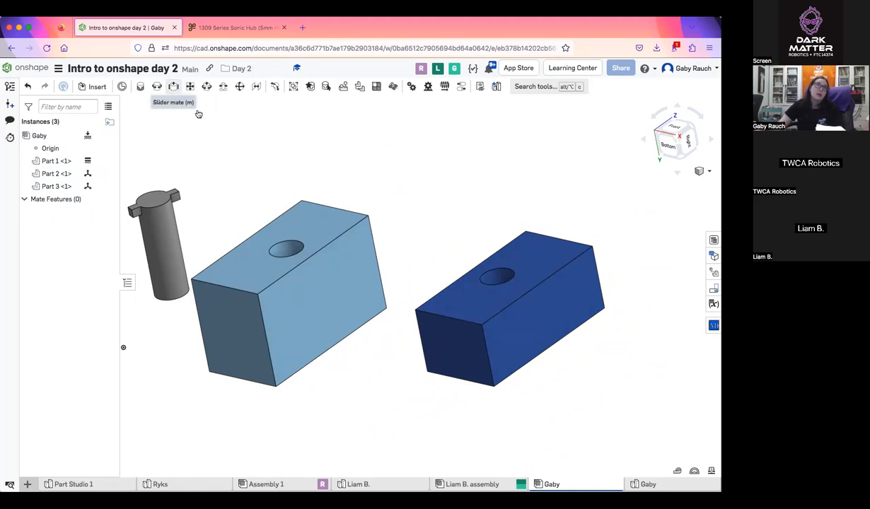
{"action": "left_click", "coordinate": [174, 87]}
{"action": "right_click_drag", "start_coordinate": [315, 218], "coordinate": [362, 302]}
{"action": "scroll", "coordinate": [339, 297], "scroll_direction": "up", "scroll_amount": 5}
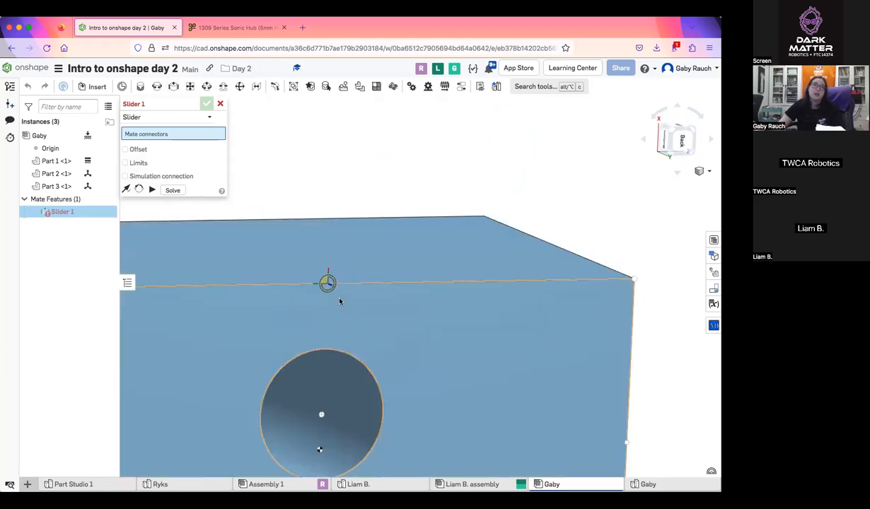
{"action": "left_click", "coordinate": [327, 283]}
{"action": "scroll", "coordinate": [340, 290], "scroll_direction": "down", "scroll_amount": 3}
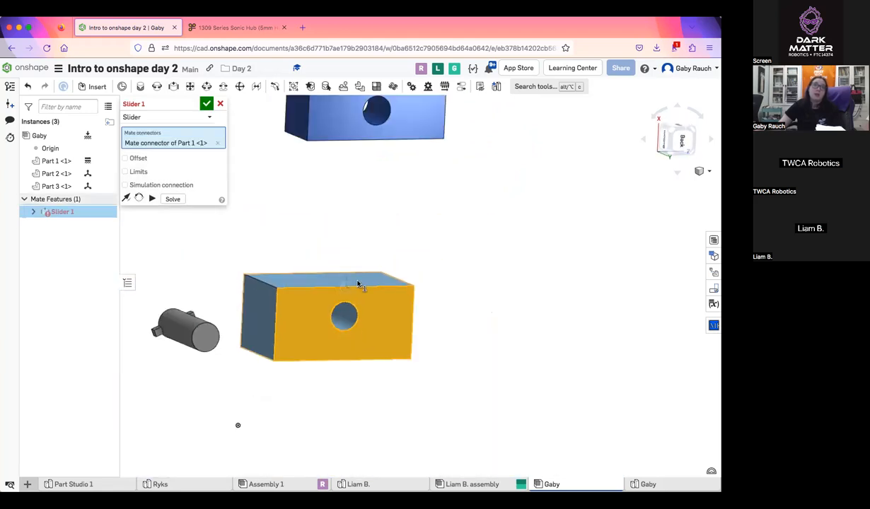
{"action": "scroll", "coordinate": [391, 239], "scroll_direction": "up", "scroll_amount": 5}
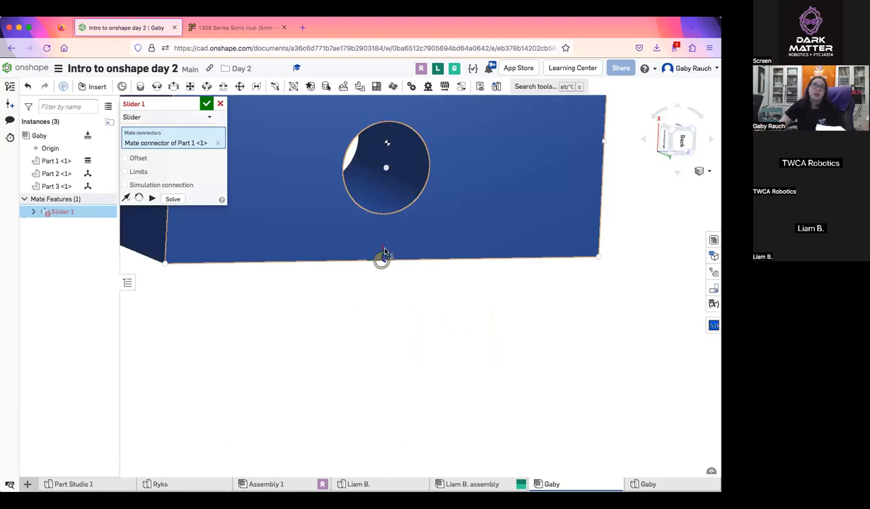
{"action": "left_click", "coordinate": [384, 253]}
{"action": "left_click", "coordinate": [207, 104]}
Move the dark blue block against the light blue block to demonstrate the motion allowed by the slider mate
{"action": "right_click_drag", "start_coordinate": [306, 216], "coordinate": [415, 277]}
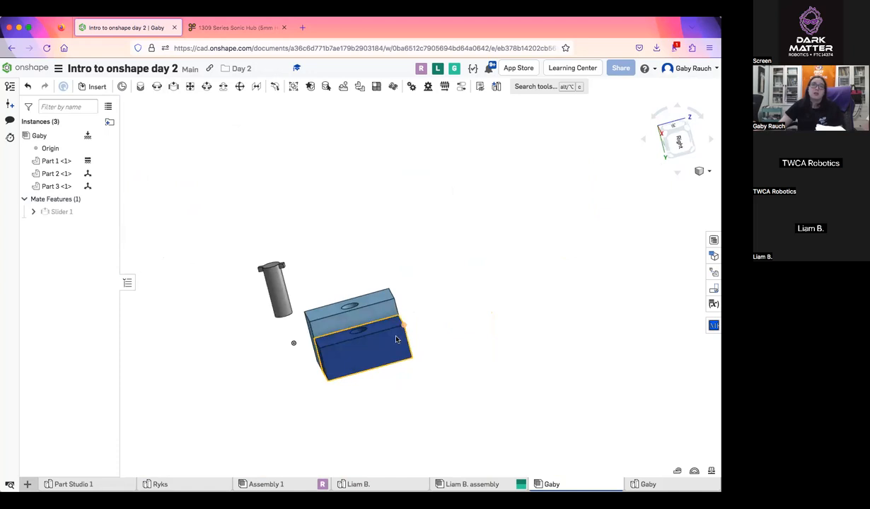
{"action": "left_click_drag", "start_coordinate": [374, 278], "coordinate": [300, 308]}
{"action": "left_click_drag", "start_coordinate": [327, 266], "coordinate": [377, 388]}
{"action": "left_click_drag", "start_coordinate": [318, 207], "coordinate": [372, 351]}
{"action": "right_click_drag", "start_coordinate": [373, 351], "coordinate": [406, 352]}
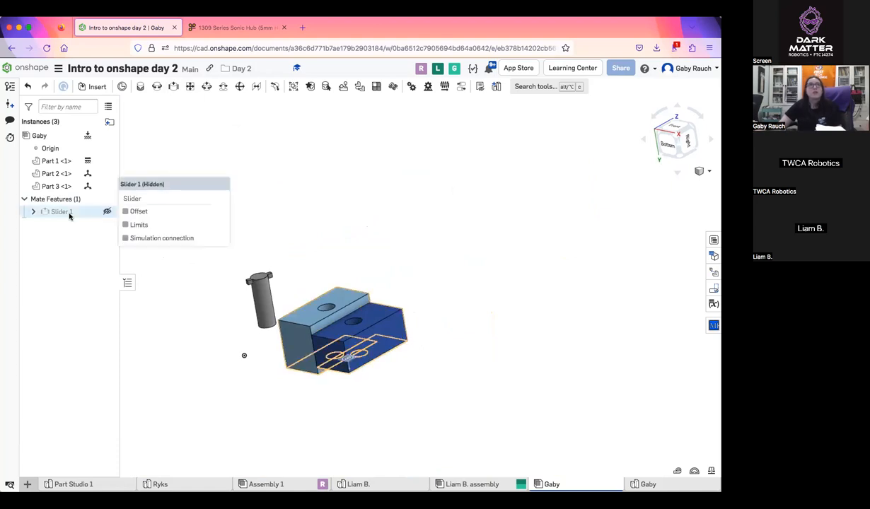
Delete the slider mate and move the dark blue block away from the light blue block
{"action": "scroll", "coordinate": [416, 286], "scroll_direction": "up", "scroll_amount": 3}
{"action": "right_click_drag", "start_coordinate": [416, 285], "coordinate": [404, 280]}
{"action": "scroll", "coordinate": [410, 272], "scroll_direction": "up", "scroll_amount": 3}
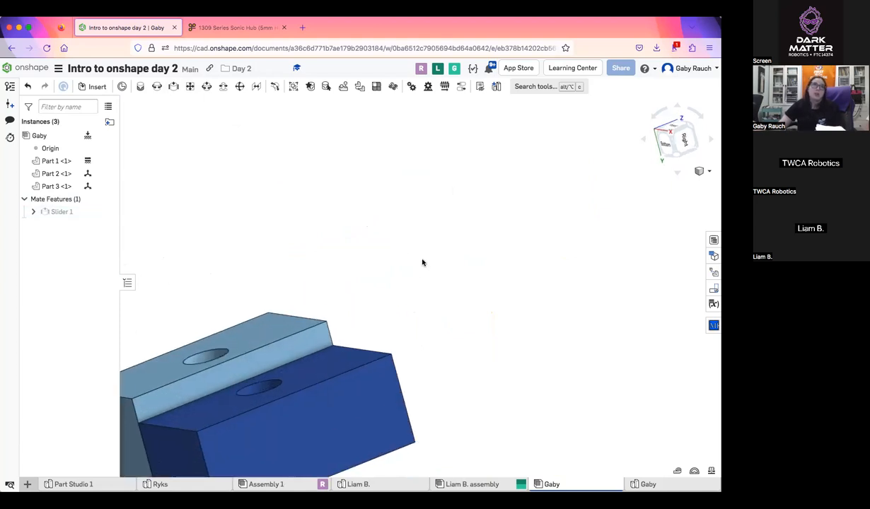
{"action": "scroll", "coordinate": [487, 223], "scroll_direction": "down", "scroll_amount": 1}
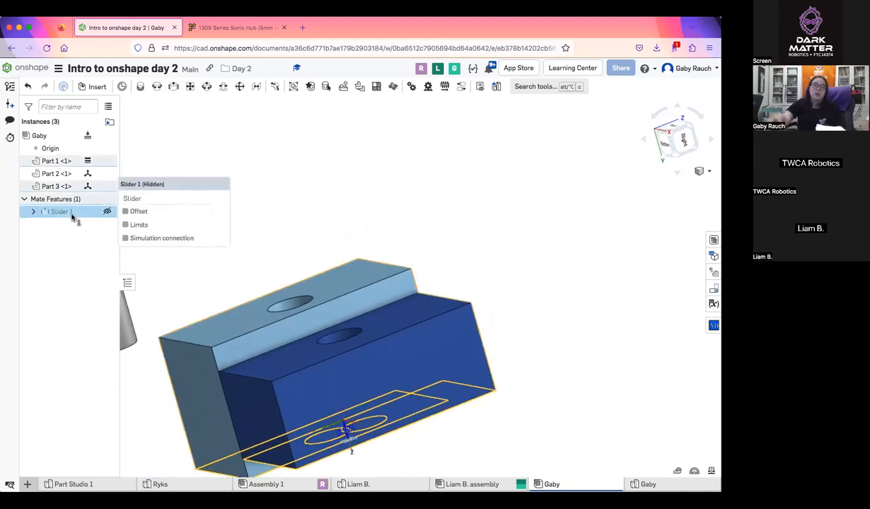
{"action": "key", "text": "Delete"}
{"action": "left_click_drag", "start_coordinate": [548, 327], "coordinate": [612, 344]}
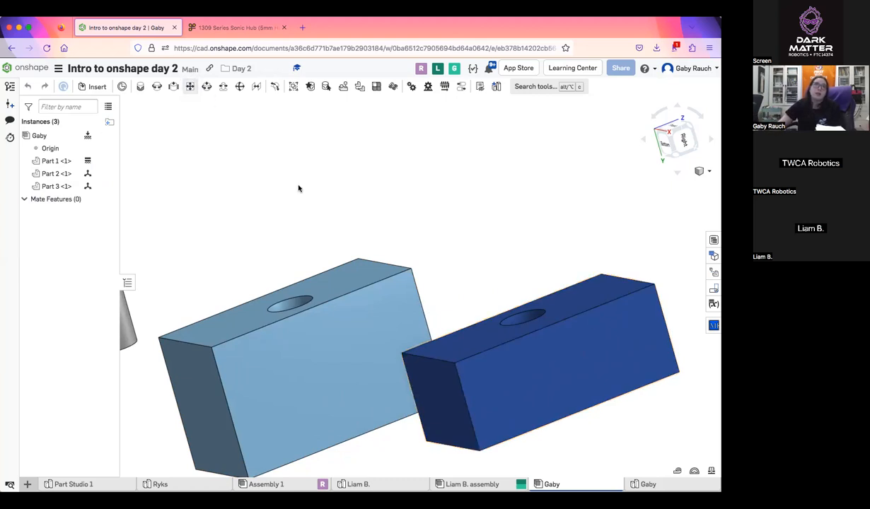
Add a planar mate between the light blue block's large side face and the facing side face of the dark blue block
{"action": "middle_click_drag", "start_coordinate": [355, 222], "coordinate": [348, 189]}
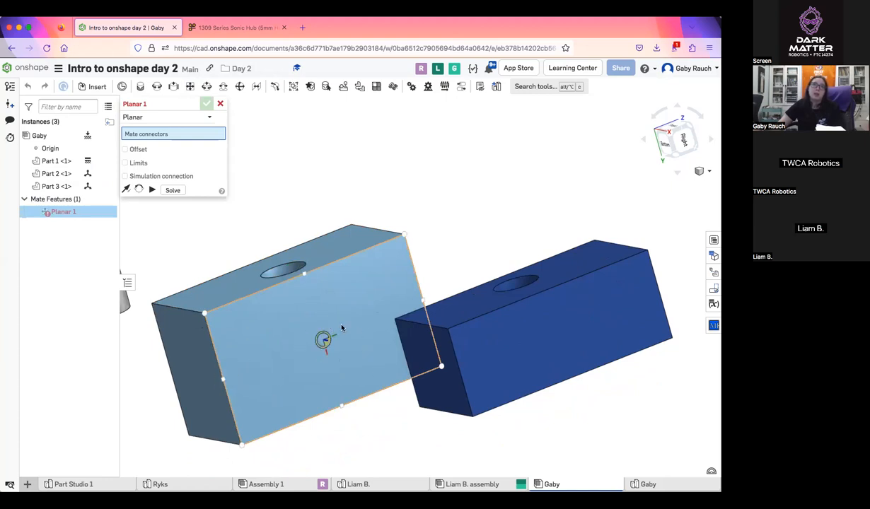
{"action": "left_click", "coordinate": [344, 363]}
{"action": "right_click_drag", "start_coordinate": [343, 363], "coordinate": [398, 431]}
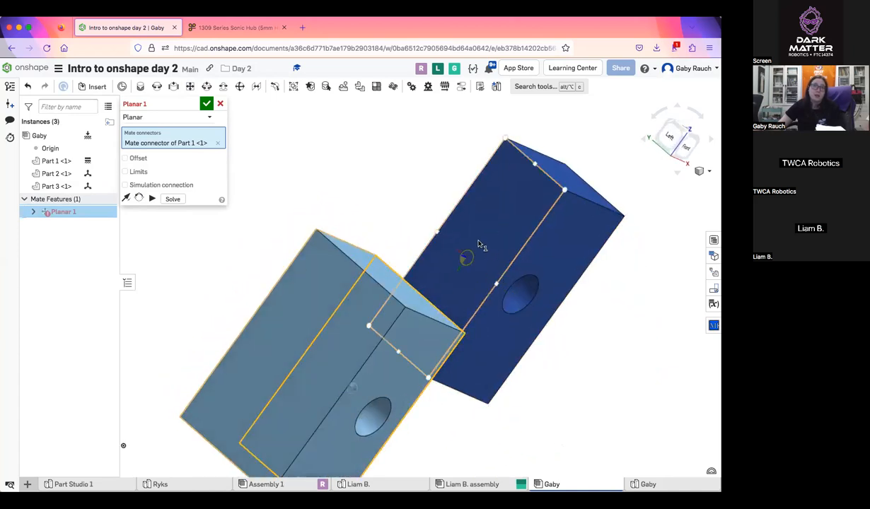
{"action": "left_click", "coordinate": [464, 360]}
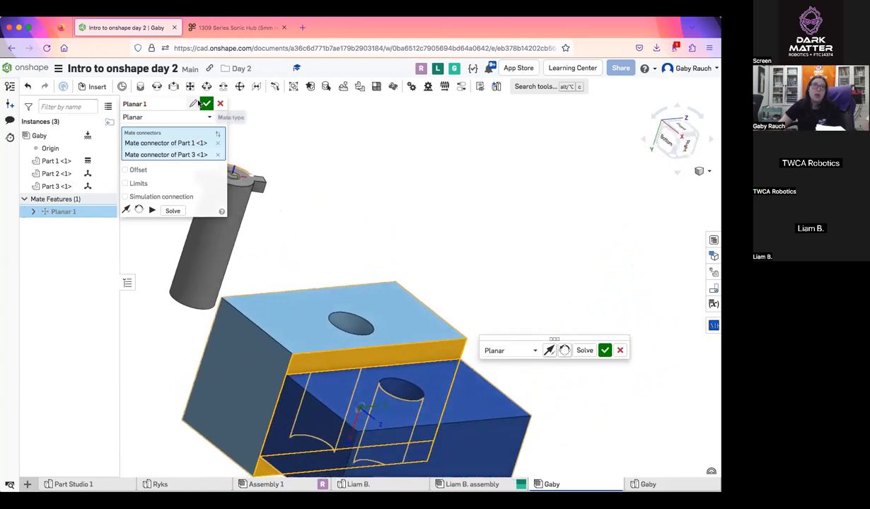
{"action": "key", "text": "Return"}
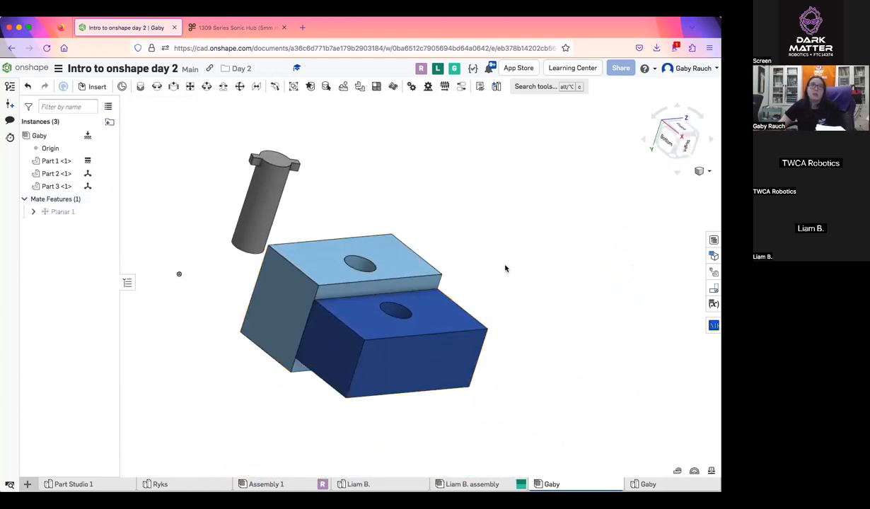
Move the dark blue block around to test the planar mate, checking its position against the light blue block in the Right view
{"action": "left_click_drag", "start_coordinate": [416, 216], "coordinate": [340, 226]}
{"action": "right_click_drag", "start_coordinate": [334, 310], "coordinate": [323, 351]}
{"action": "left_click_drag", "start_coordinate": [478, 190], "coordinate": [297, 284]}
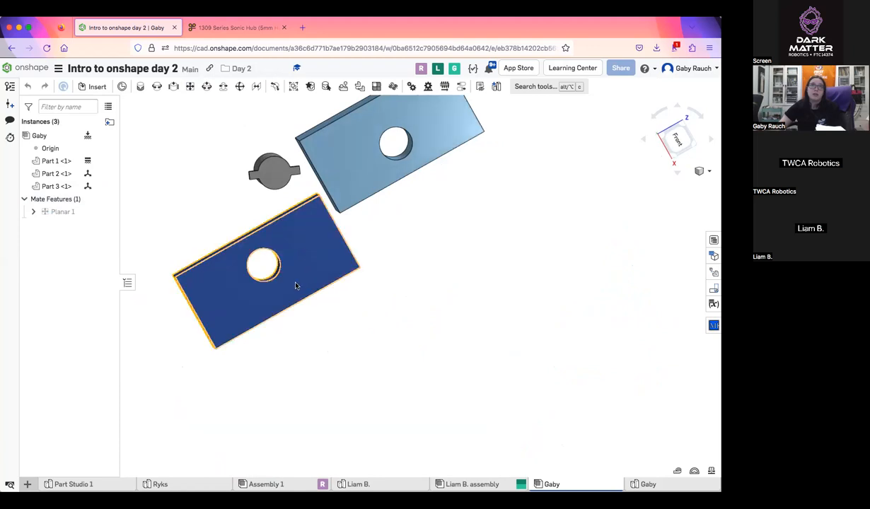
{"action": "left_click_drag", "start_coordinate": [453, 259], "coordinate": [289, 326]}
{"action": "right_click_drag", "start_coordinate": [290, 326], "coordinate": [358, 403]}
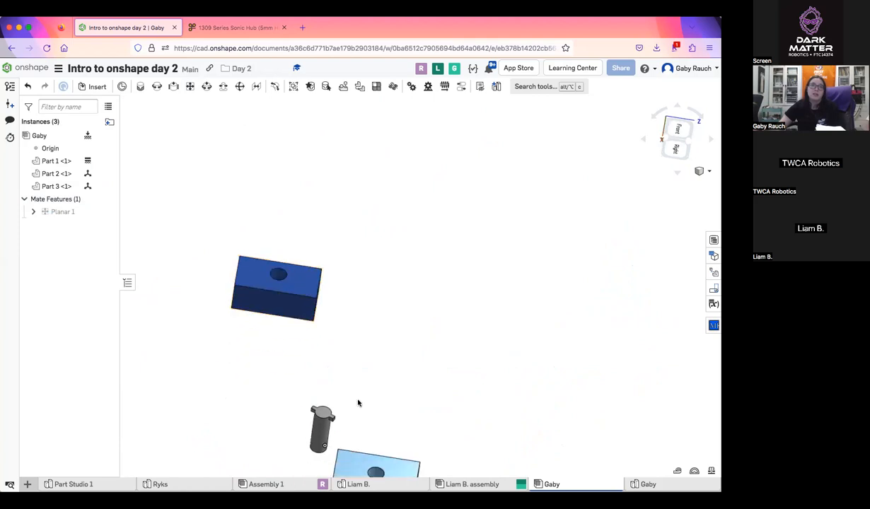
{"action": "left_click", "coordinate": [677, 148]}
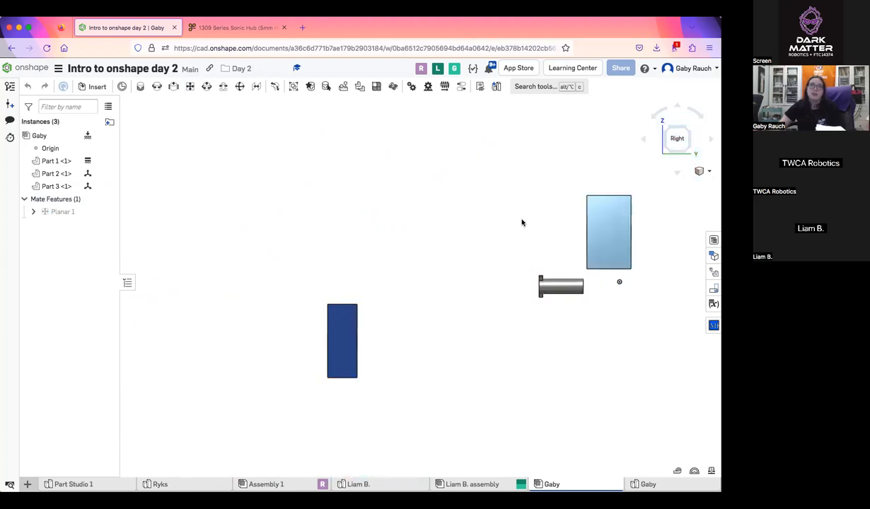
{"action": "left_click_drag", "start_coordinate": [522, 222], "coordinate": [304, 117]}
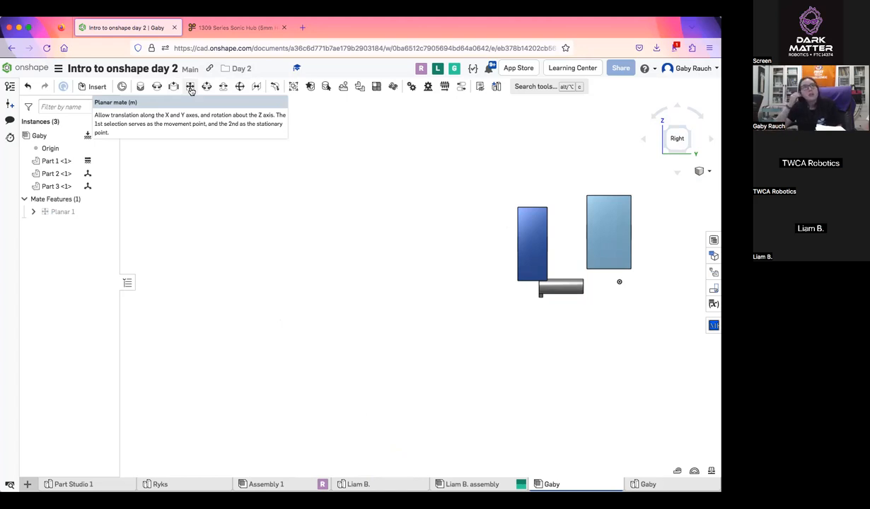
Unfix the light blue block so it can move in the assembly
{"action": "scroll", "coordinate": [417, 241], "scroll_direction": "down", "scroll_amount": 3}
{"action": "scroll", "coordinate": [488, 242], "scroll_direction": "up", "scroll_amount": 5}
{"action": "right_click_drag", "start_coordinate": [510, 250], "coordinate": [501, 254]}
{"action": "right_click", "coordinate": [565, 216]}
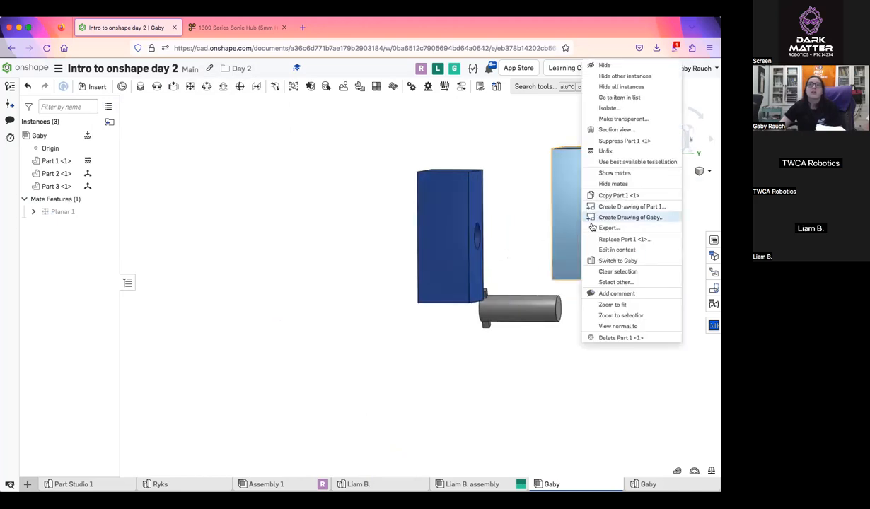
{"action": "left_click", "coordinate": [625, 151]}
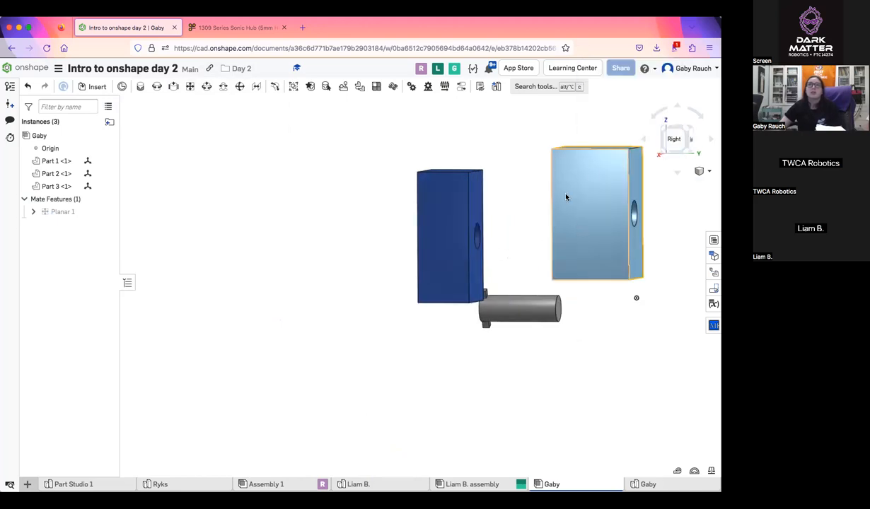
Move the unfixed blocks around and view them from several angles to demonstrate the planar mate's motion
{"action": "right_click_drag", "start_coordinate": [543, 186], "coordinate": [563, 210]}
{"action": "left_click_drag", "start_coordinate": [518, 140], "coordinate": [513, 233]}
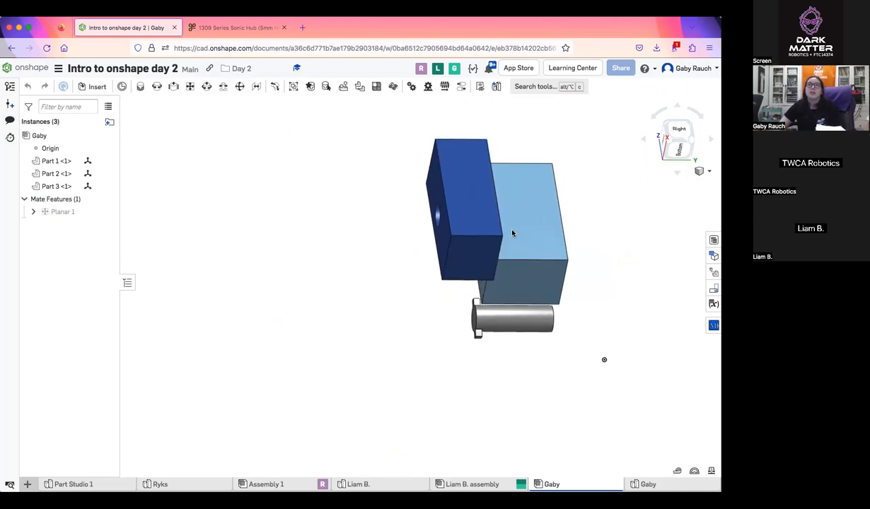
{"action": "right_click_drag", "start_coordinate": [513, 232], "coordinate": [477, 223]}
{"action": "left_click_drag", "start_coordinate": [464, 177], "coordinate": [504, 225]}
{"action": "right_click_drag", "start_coordinate": [505, 225], "coordinate": [483, 246]}
{"action": "left_click_drag", "start_coordinate": [437, 256], "coordinate": [488, 256]}
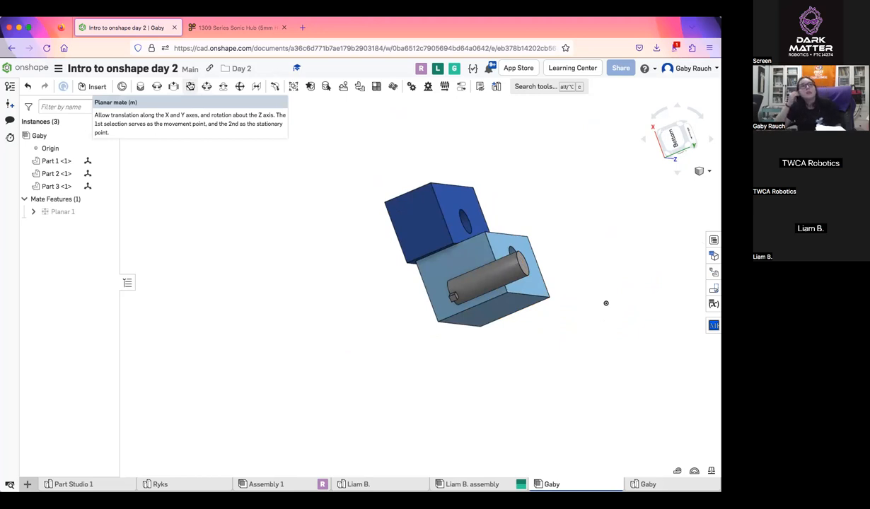
Delete the planar mate between the light blue and dark blue blocks
{"action": "right_click_drag", "start_coordinate": [588, 273], "coordinate": [494, 238]}
{"action": "left_click", "coordinate": [73, 212]}
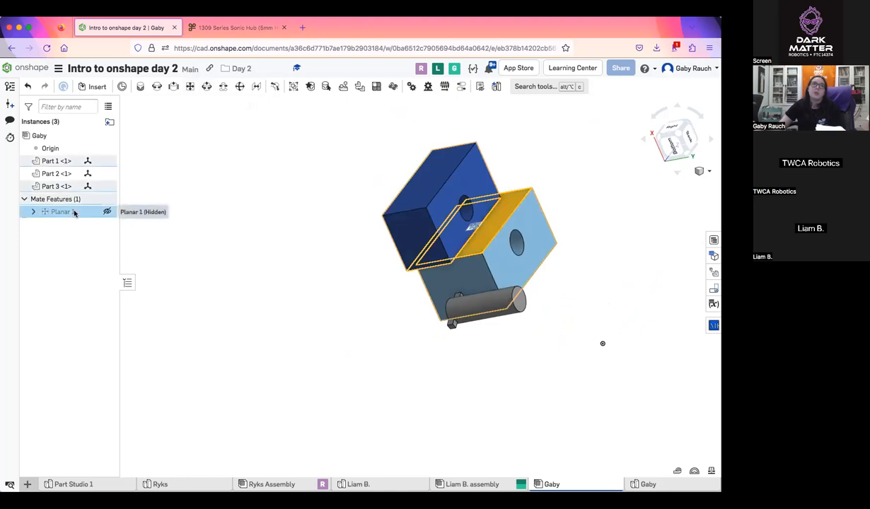
{"action": "key", "text": "Delete"}
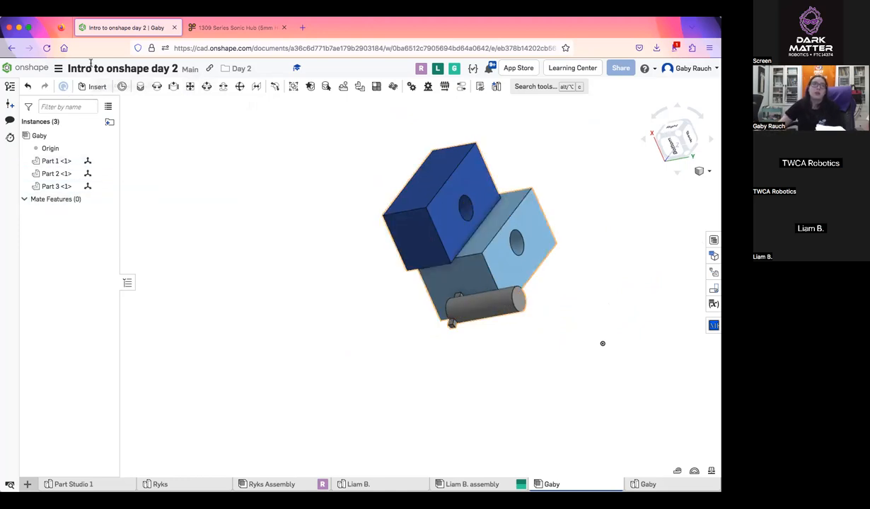
Add a planar mate between the dark blue block's long side face and the matching side face of the light blue block
{"action": "scroll", "coordinate": [509, 232], "scroll_direction": "up", "scroll_amount": 5}
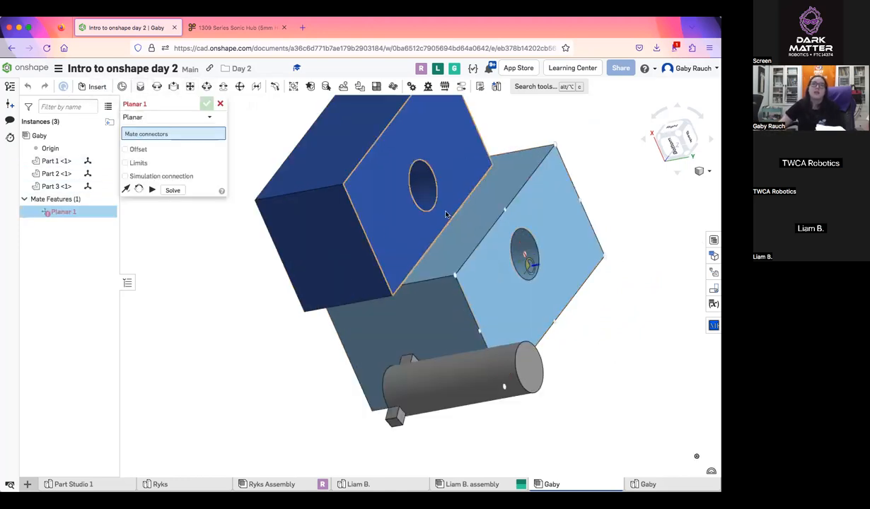
{"action": "right_click_drag", "start_coordinate": [316, 142], "coordinate": [326, 221]}
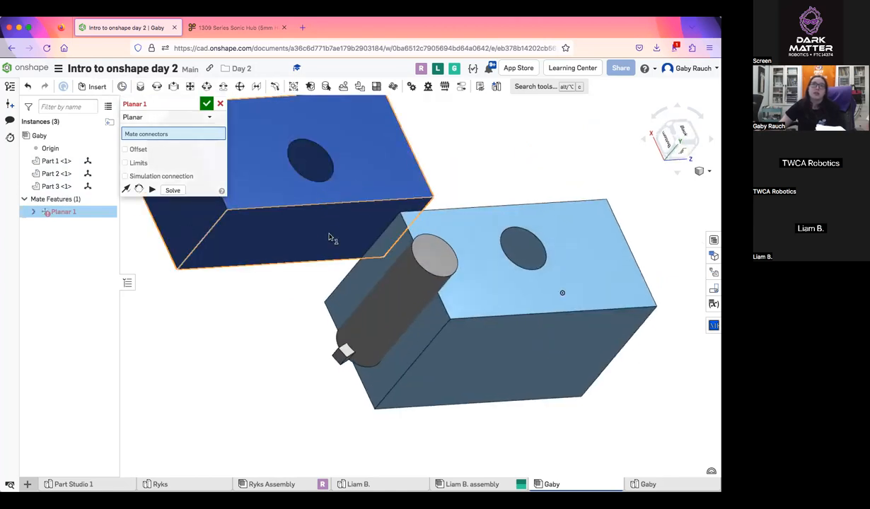
{"action": "left_click", "coordinate": [330, 238]}
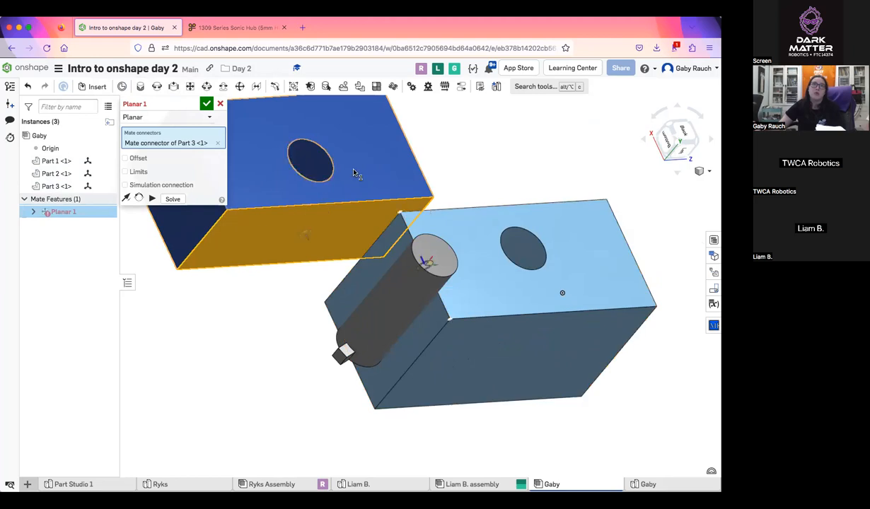
{"action": "right_click_drag", "start_coordinate": [518, 357], "coordinate": [380, 225]}
{"action": "middle_click_drag", "start_coordinate": [498, 339], "coordinate": [386, 221]}
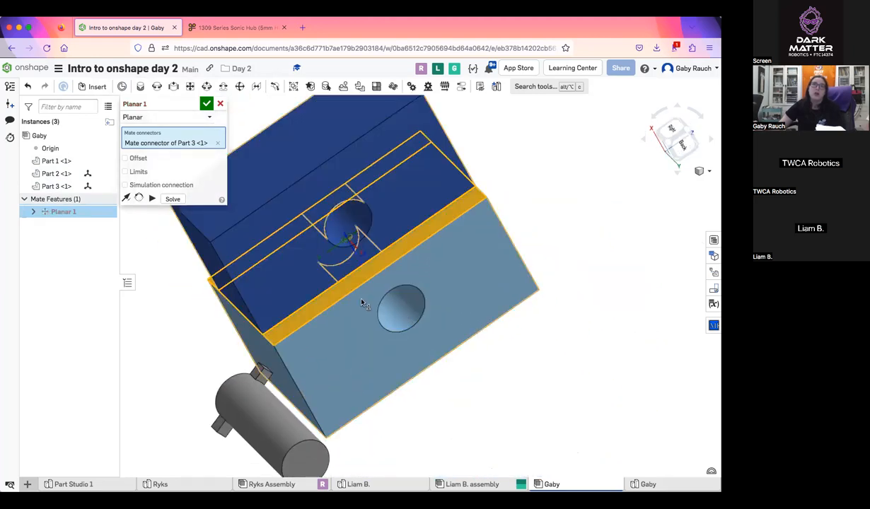
{"action": "left_click", "coordinate": [352, 291]}
{"action": "left_click", "coordinate": [206, 104]}
Fix the light blue block and move the dark blue block to test the planar mate
{"action": "right_click_drag", "start_coordinate": [206, 104], "coordinate": [563, 326]}
{"action": "right_click", "coordinate": [565, 253]}
{"action": "left_click", "coordinate": [596, 151]}
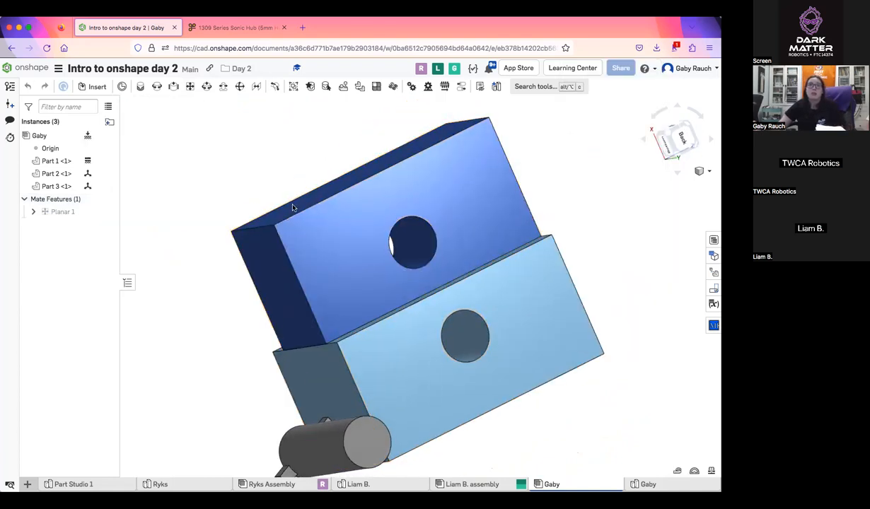
{"action": "left_click_drag", "start_coordinate": [454, 227], "coordinate": [511, 145]}
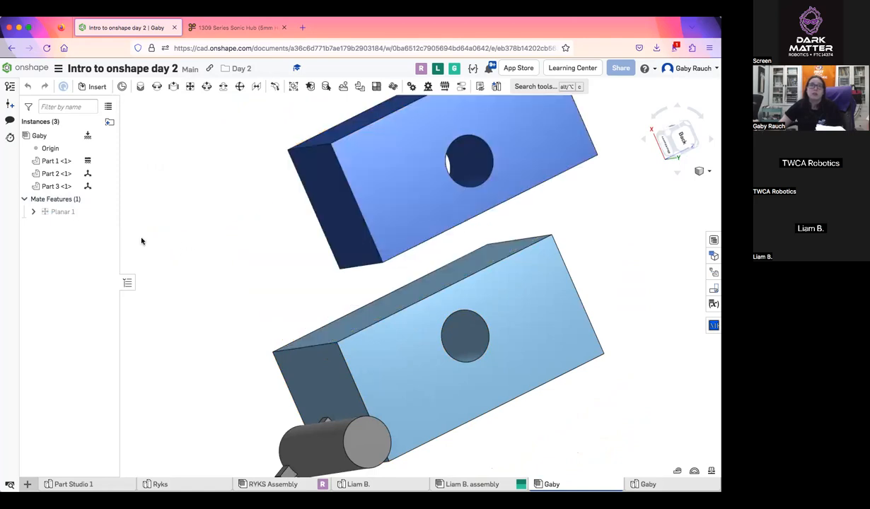
Unfix the light blue block and move the dark blue block around to demonstrate the planar mate with both blocks free
{"action": "right_click", "coordinate": [544, 256]}
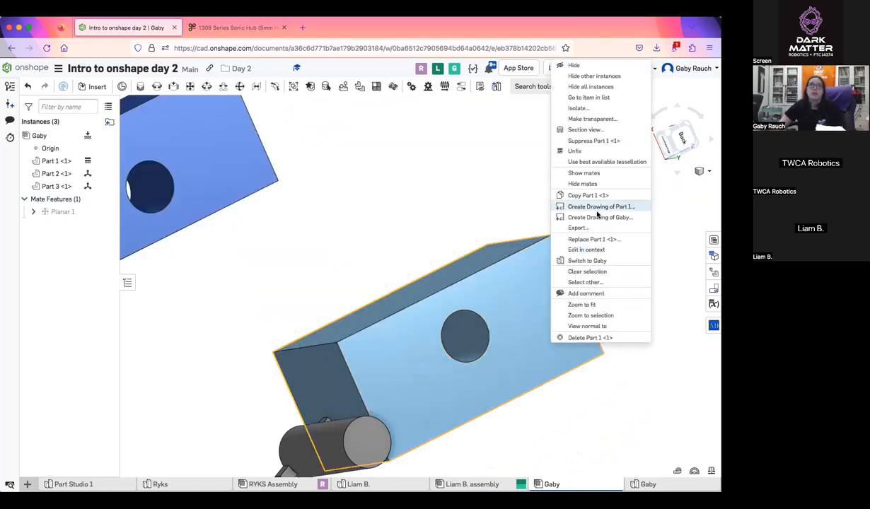
{"action": "left_click", "coordinate": [586, 152]}
{"action": "scroll", "coordinate": [575, 271], "scroll_direction": "down", "scroll_amount": 3}
{"action": "middle_click_drag", "start_coordinate": [577, 271], "coordinate": [612, 275]}
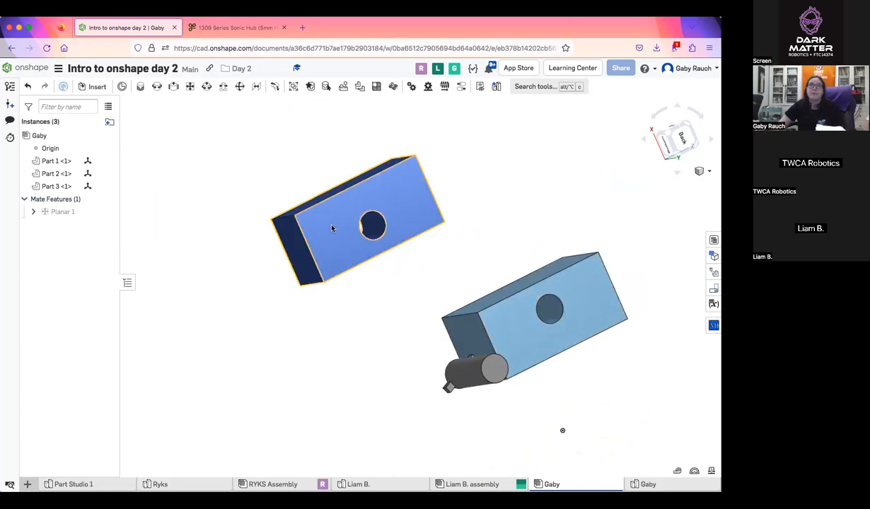
{"action": "left_click_drag", "start_coordinate": [332, 227], "coordinate": [498, 236]}
{"action": "mouse_move", "coordinate": [524, 239]}
{"action": "right_mouse_down"}
{"action": "mouse_move", "coordinate": [471, 240]}
{"action": "mouse_move", "coordinate": [508, 239]}
{"action": "right_mouse_up"}
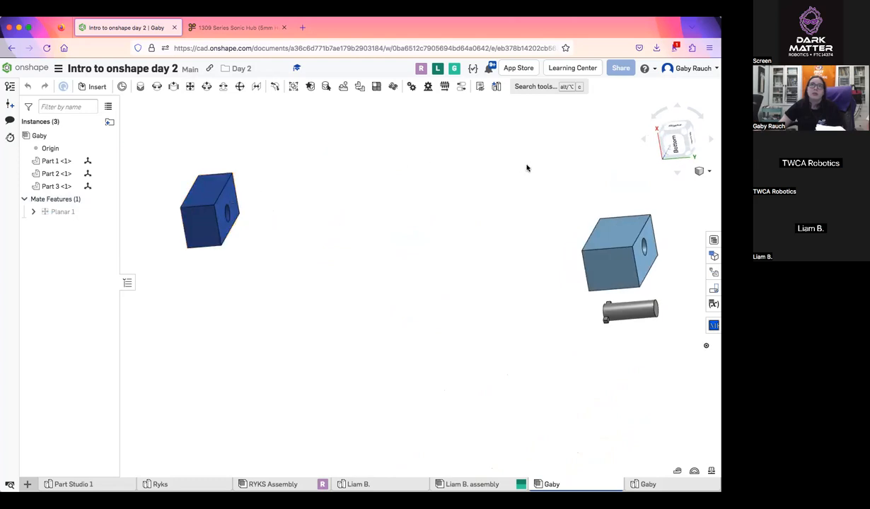
Delete the planar mate and fix the light blue block in place
{"action": "double_click", "coordinate": [84, 215]}
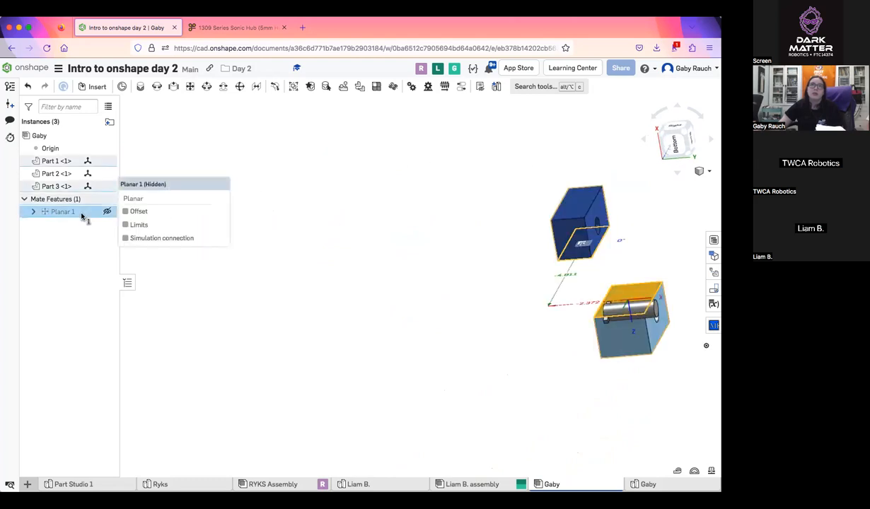
{"action": "key", "text": "Delete"}
{"action": "right_click_drag", "start_coordinate": [508, 201], "coordinate": [544, 270]}
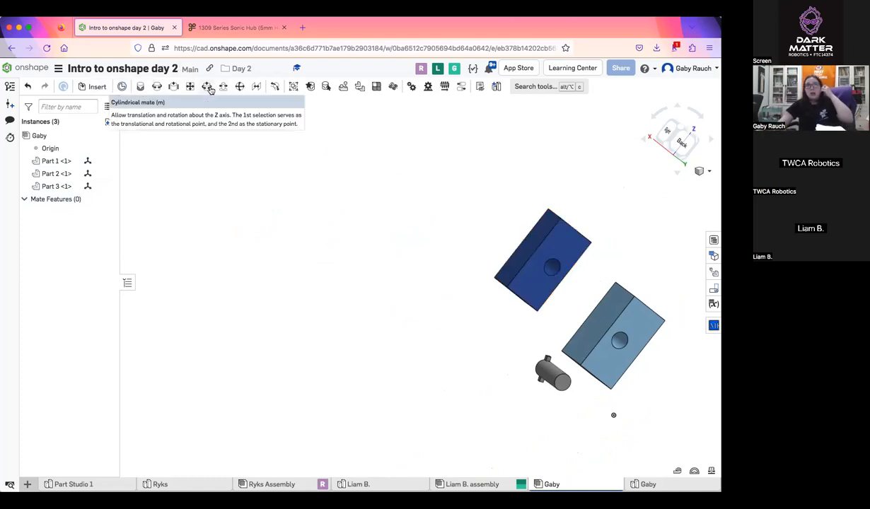
{"action": "right_click_drag", "start_coordinate": [562, 295], "coordinate": [581, 270]}
{"action": "right_click", "coordinate": [614, 286]}
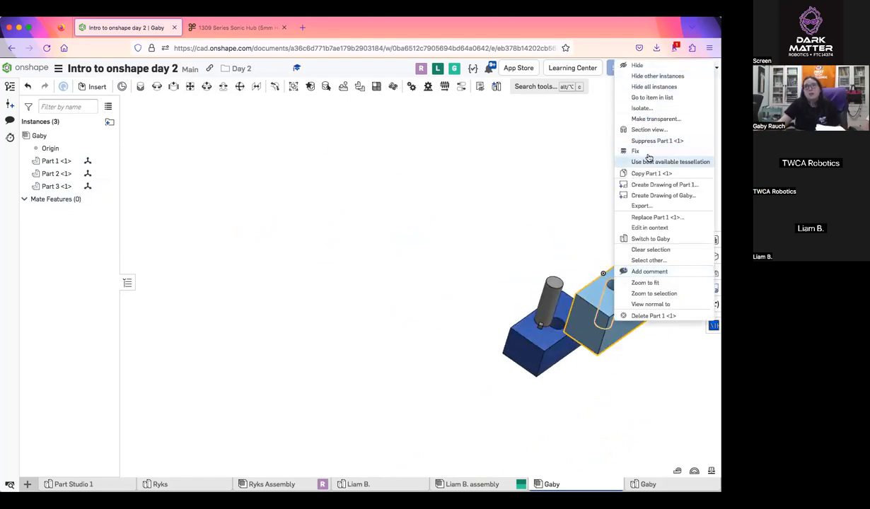
{"action": "left_click", "coordinate": [626, 145]}
{"action": "middle_click_drag", "start_coordinate": [622, 258], "coordinate": [520, 224]}
{"action": "scroll", "coordinate": [544, 239], "scroll_direction": "up", "scroll_amount": 6}
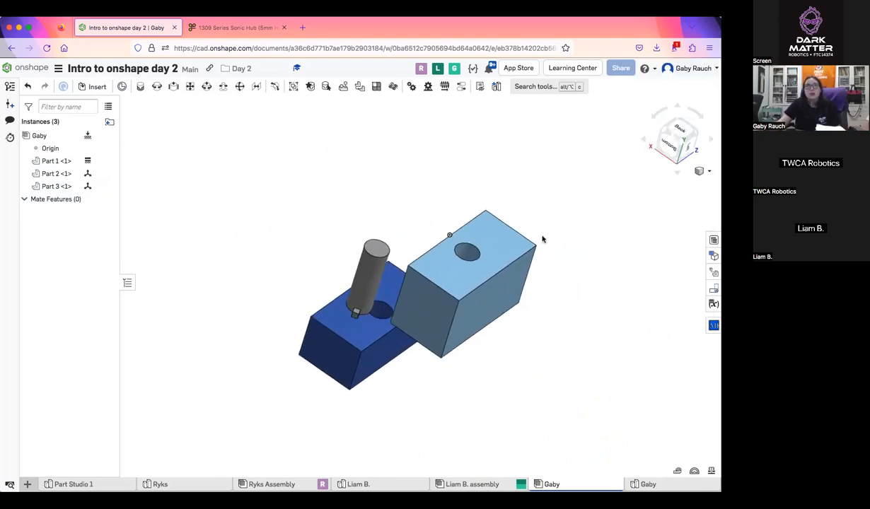
Add a cylindrical mate between the opening of the light blue block's hole and the pin's plain round end
{"action": "right_click_drag", "start_coordinate": [534, 235], "coordinate": [332, 161]}
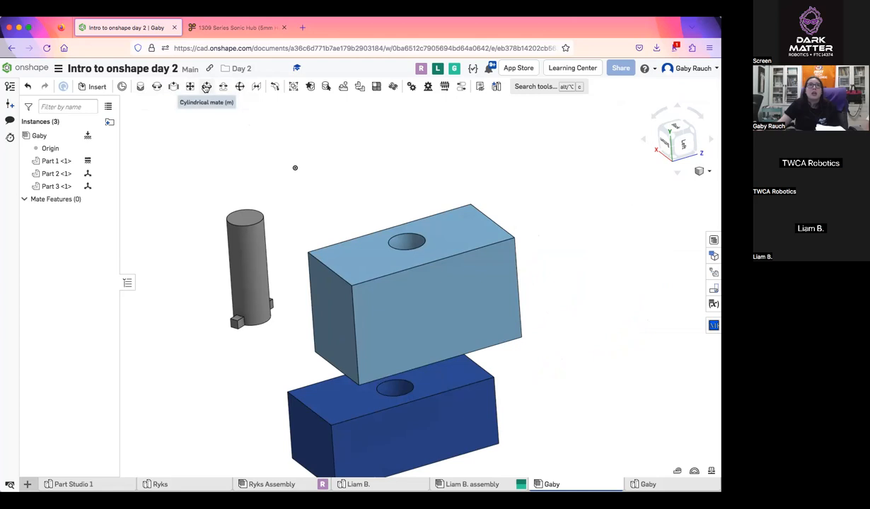
{"action": "left_click", "coordinate": [206, 87]}
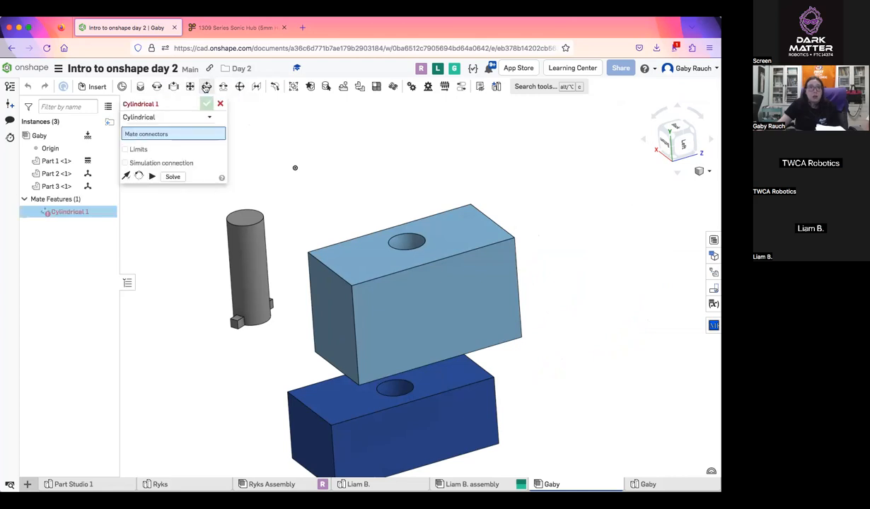
{"action": "left_click", "coordinate": [407, 241]}
{"action": "left_click", "coordinate": [244, 212]}
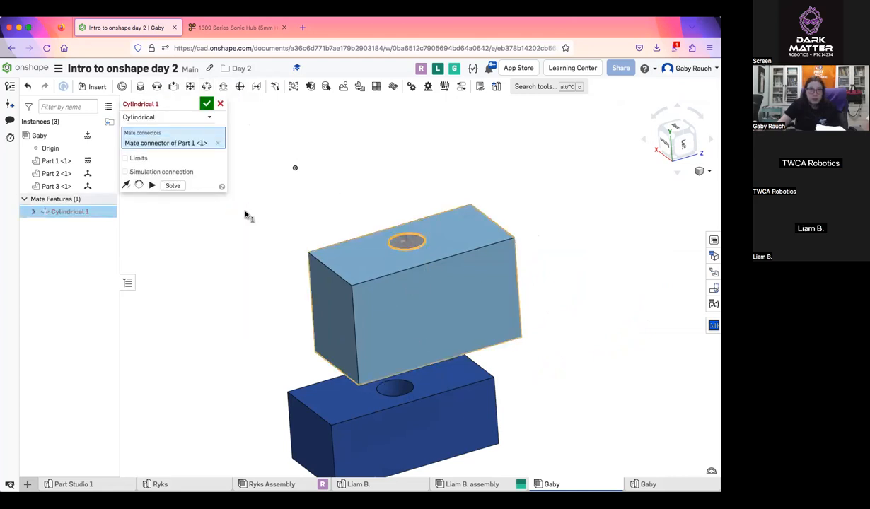
{"action": "left_click", "coordinate": [206, 104]}
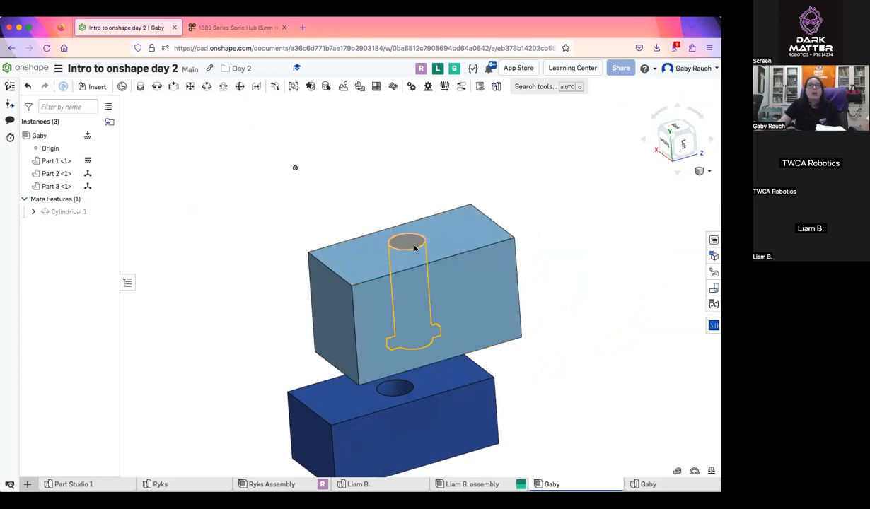
Move the pin within the light blue block's hole to demonstrate the cylindrical mate, checking it from several angles
{"action": "left_click_drag", "start_coordinate": [422, 308], "coordinate": [439, 331]}
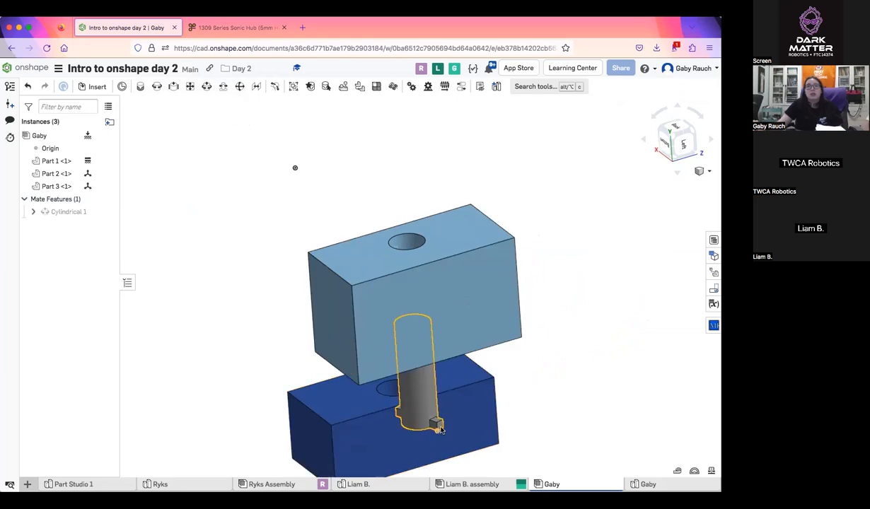
{"action": "left_click_drag", "start_coordinate": [342, 389], "coordinate": [428, 401]}
{"action": "right_click_drag", "start_coordinate": [461, 407], "coordinate": [475, 385]}
{"action": "scroll", "coordinate": [475, 386], "scroll_direction": "up", "scroll_amount": 5}
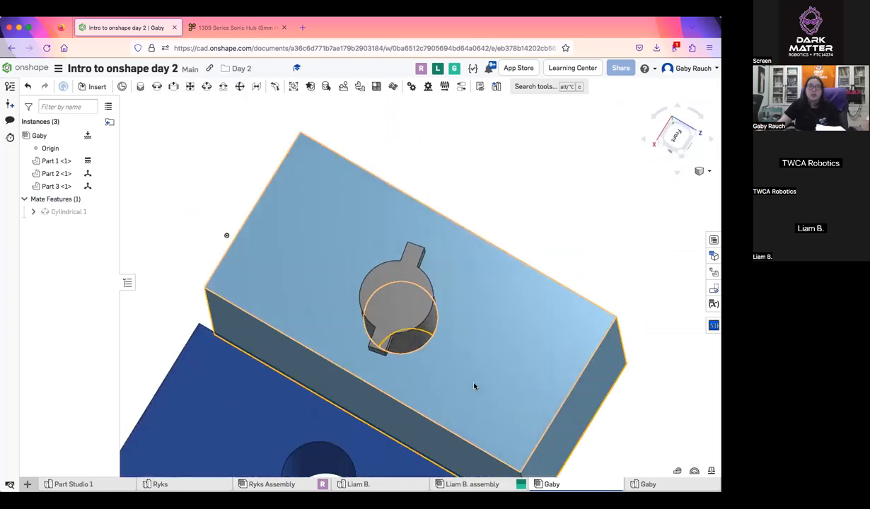
{"action": "middle_click_drag", "start_coordinate": [475, 385], "coordinate": [418, 422]}
{"action": "right_click_drag", "start_coordinate": [418, 422], "coordinate": [331, 388]}
{"action": "scroll", "coordinate": [345, 363], "scroll_direction": "down", "scroll_amount": 5}
{"action": "scroll", "coordinate": [345, 363], "scroll_direction": "up", "scroll_amount": 3}
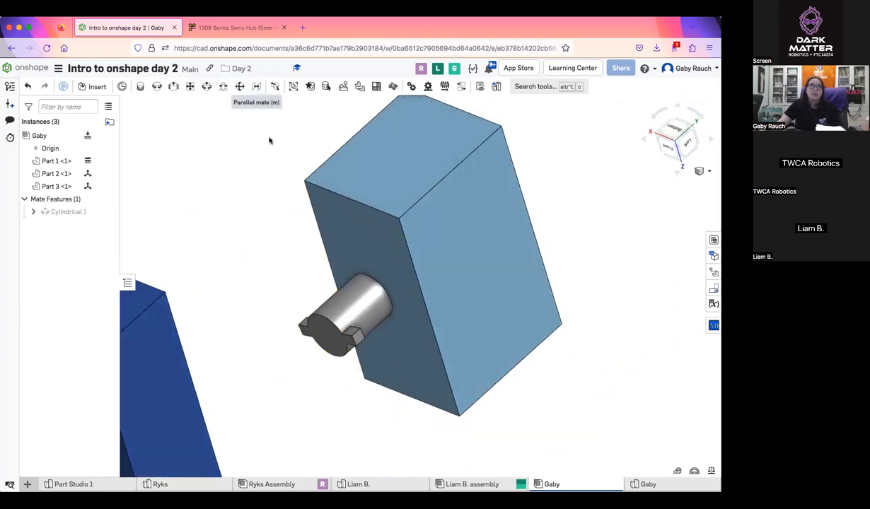
Delete the pin from the assembly and move the dark blue block next to the light blue block
{"action": "scroll", "coordinate": [353, 321], "scroll_direction": "down", "scroll_amount": 3}
{"action": "left_click", "coordinate": [355, 322]}
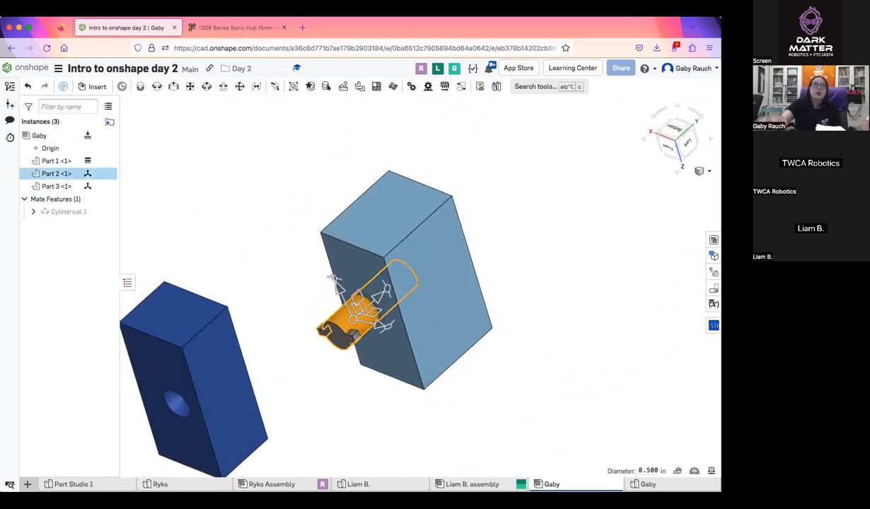
{"action": "key", "text": "Delete"}
{"action": "left_click_drag", "start_coordinate": [210, 341], "coordinate": [289, 222]}
{"action": "right_click_drag", "start_coordinate": [288, 222], "coordinate": [299, 200]}
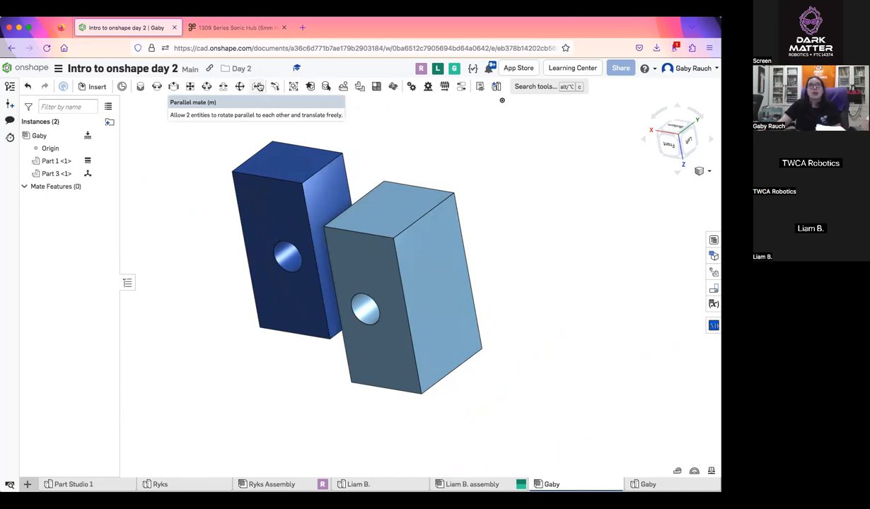
Add a parallel mate between the small end faces of the dark blue and light blue blocks
{"action": "left_click", "coordinate": [259, 86]}
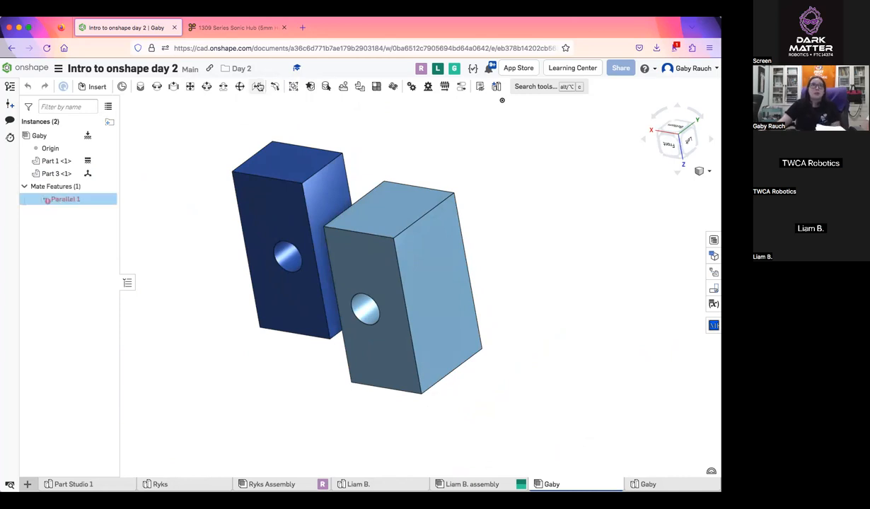
{"action": "left_click", "coordinate": [284, 160]}
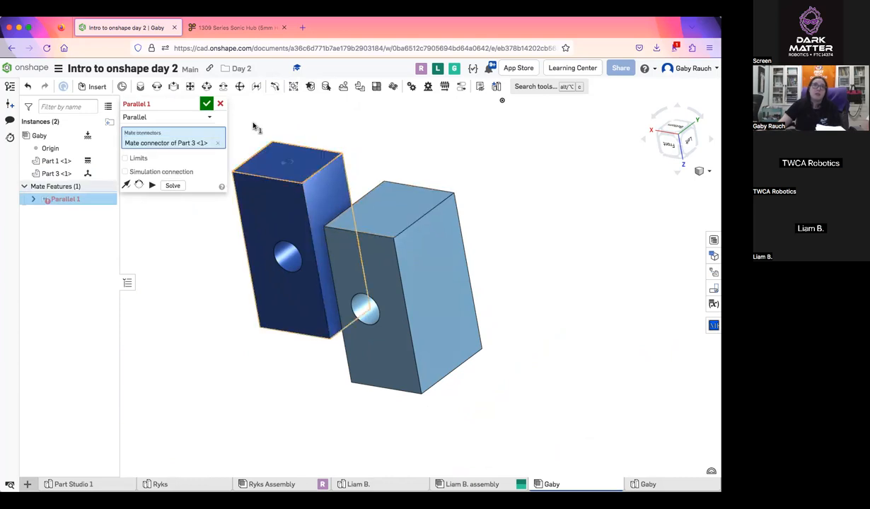
{"action": "left_click", "coordinate": [207, 104]}
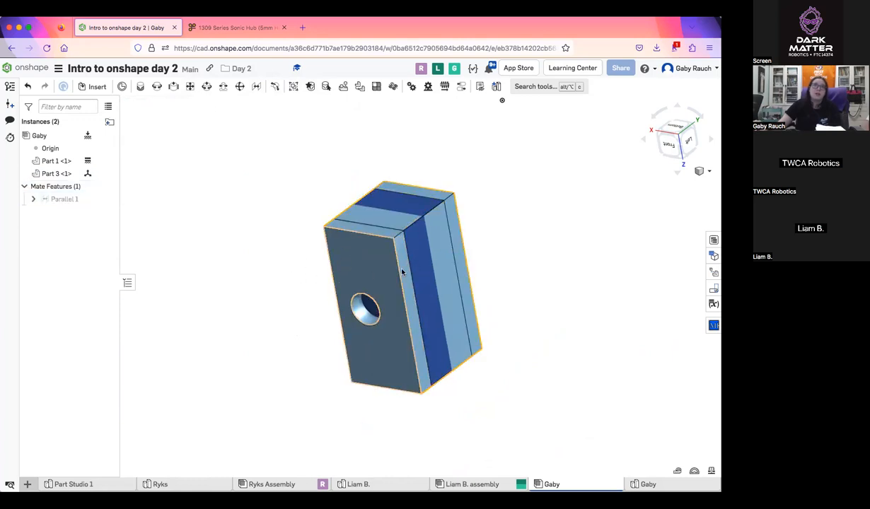
Unfix the light blue block and move the blocks around to demonstrate the parallel mate
{"action": "left_click_drag", "start_coordinate": [349, 210], "coordinate": [297, 242]}
{"action": "right_click", "coordinate": [412, 281]}
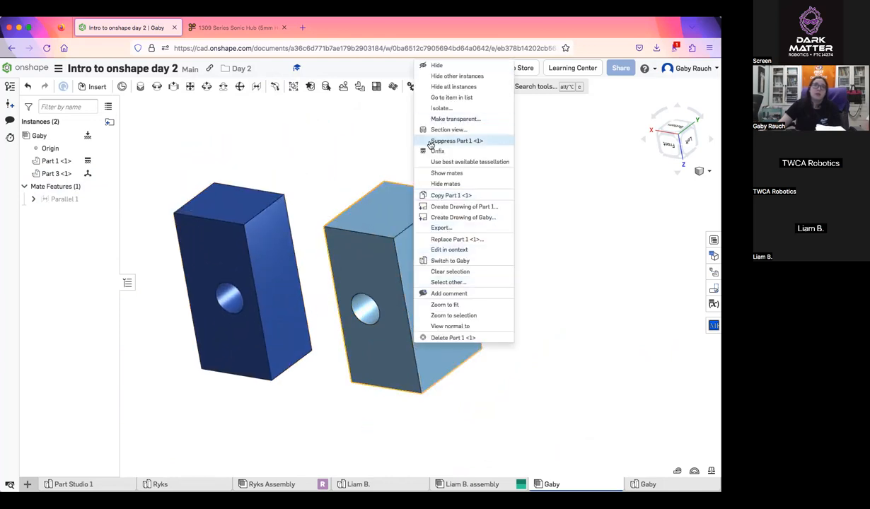
{"action": "left_click", "coordinate": [437, 151]}
{"action": "left_click_drag", "start_coordinate": [257, 182], "coordinate": [252, 149]}
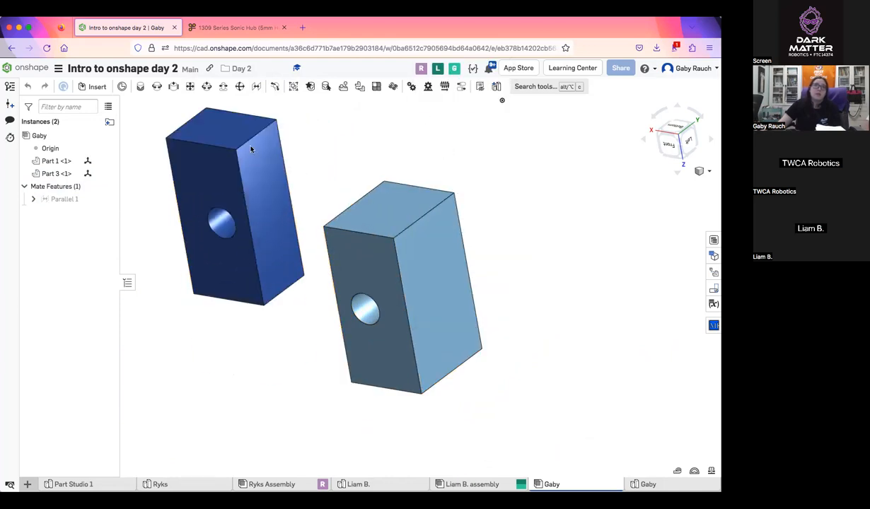
{"action": "left_click_drag", "start_coordinate": [263, 256], "coordinate": [322, 324]}
{"action": "left_click_drag", "start_coordinate": [429, 217], "coordinate": [402, 159]}
Delete the parallel mate between the two blocks
{"action": "right_click_drag", "start_coordinate": [487, 355], "coordinate": [171, 194]}
{"action": "left_click", "coordinate": [71, 200]}
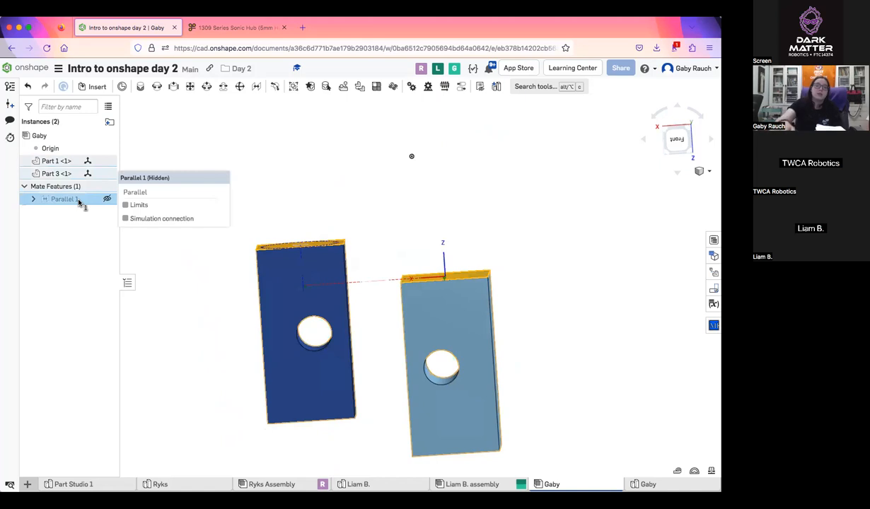
{"action": "key", "text": "Delete"}
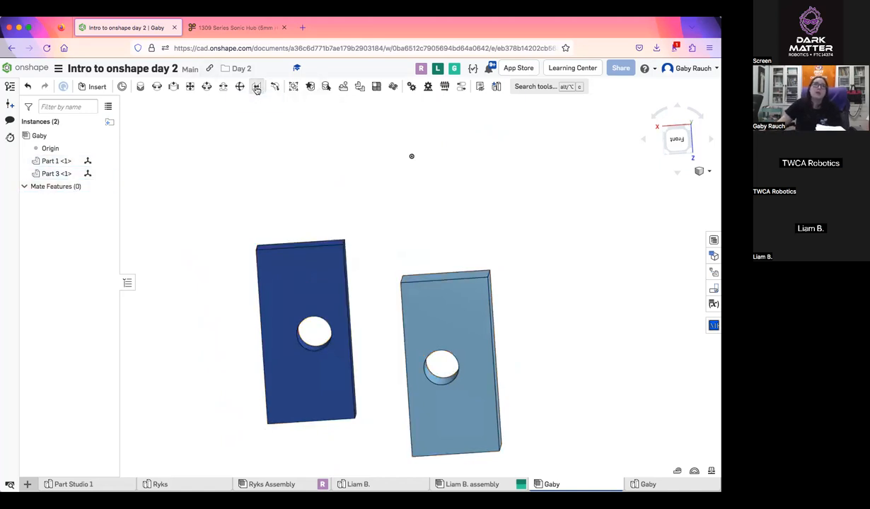
{"action": "left_click", "coordinate": [257, 87]}
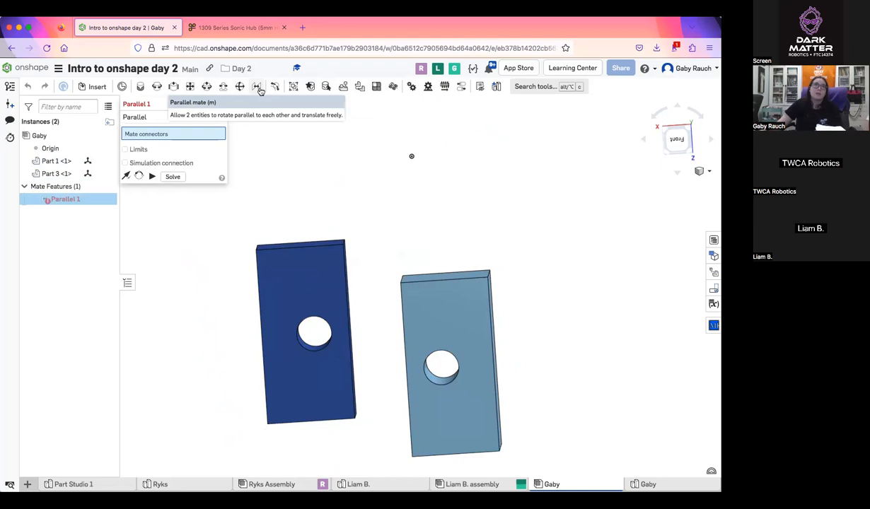
{"action": "right_click_drag", "start_coordinate": [310, 157], "coordinate": [414, 283]}
{"action": "left_click", "coordinate": [220, 103]}
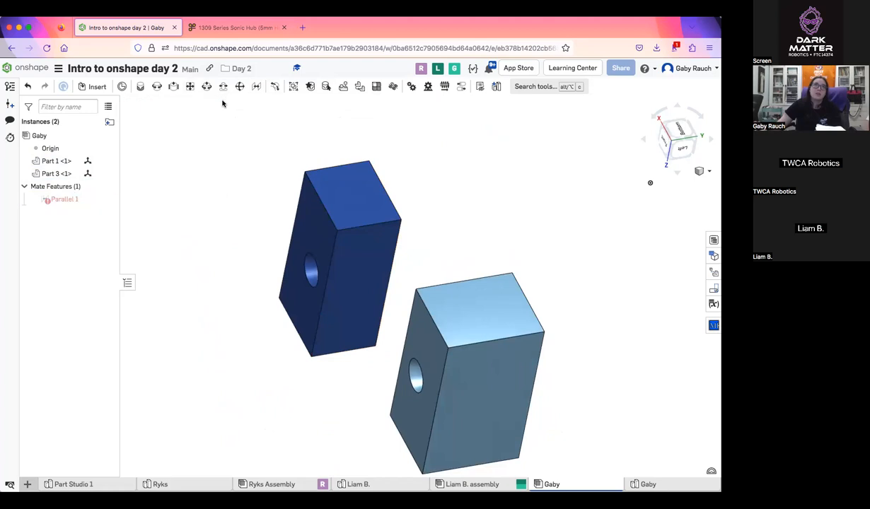
Recreate the parallel mate from the light blue block's small end face to the dark blue block's matching end face
{"action": "left_click", "coordinate": [258, 86]}
{"action": "left_click", "coordinate": [338, 182]}
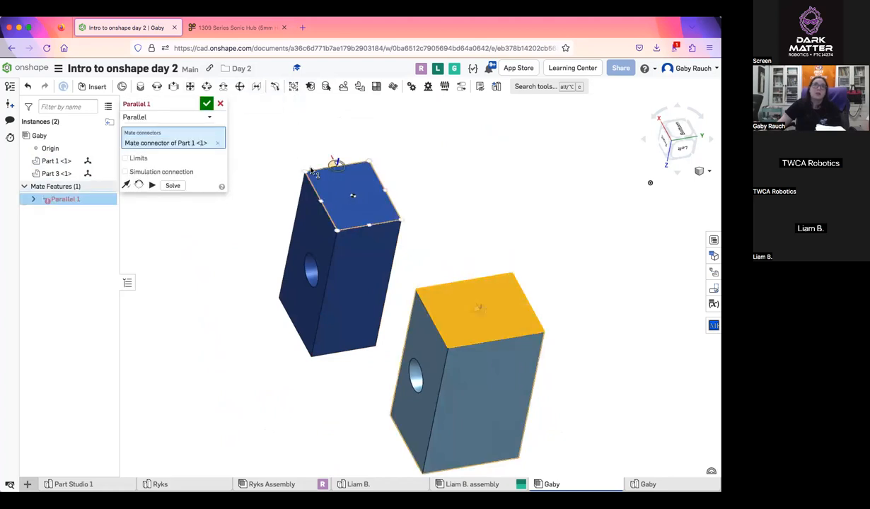
{"action": "left_click", "coordinate": [353, 196]}
{"action": "left_click", "coordinate": [206, 103]}
Rotate the dark blue block back and forth with its manipulator to demonstrate the parallel mate between the two blocks
{"action": "left_click_drag", "start_coordinate": [388, 224], "coordinate": [531, 228]}
{"action": "left_click", "coordinate": [531, 228]}
{"action": "right_click_drag", "start_coordinate": [511, 195], "coordinate": [574, 181]}
{"action": "mouse_move", "coordinate": [533, 258]}
{"action": "left_mouse_down"}
{"action": "mouse_move", "coordinate": [514, 246]}
{"action": "mouse_move", "coordinate": [525, 264]}
{"action": "left_mouse_up"}
{"action": "left_click_drag", "start_coordinate": [613, 266], "coordinate": [558, 212]}
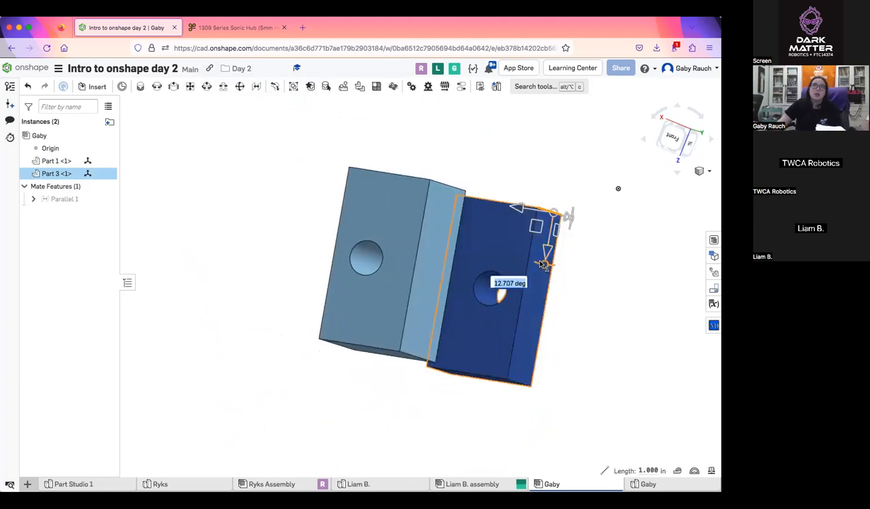
{"action": "left_click_drag", "start_coordinate": [497, 244], "coordinate": [493, 239]}
{"action": "left_click_drag", "start_coordinate": [505, 270], "coordinate": [173, 85]}
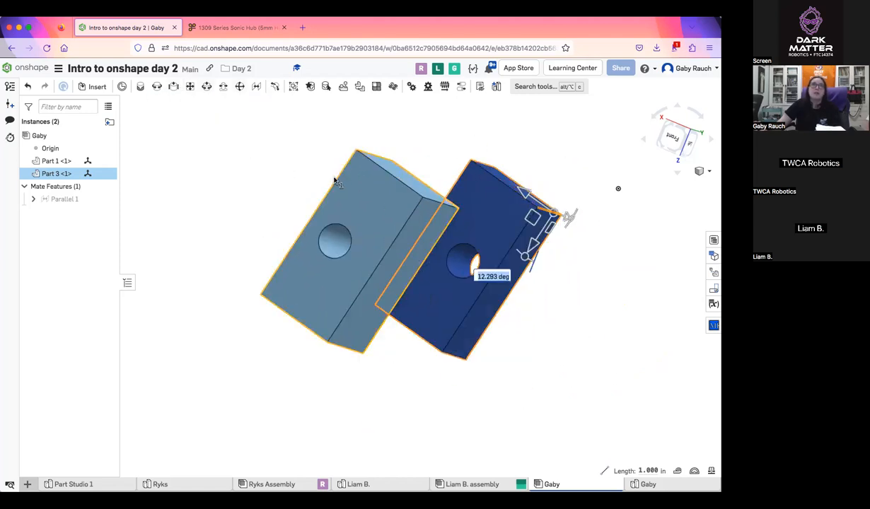
{"action": "middle_click_drag", "start_coordinate": [501, 223], "coordinate": [459, 270]}
{"action": "left_click_drag", "start_coordinate": [515, 319], "coordinate": [557, 327]}
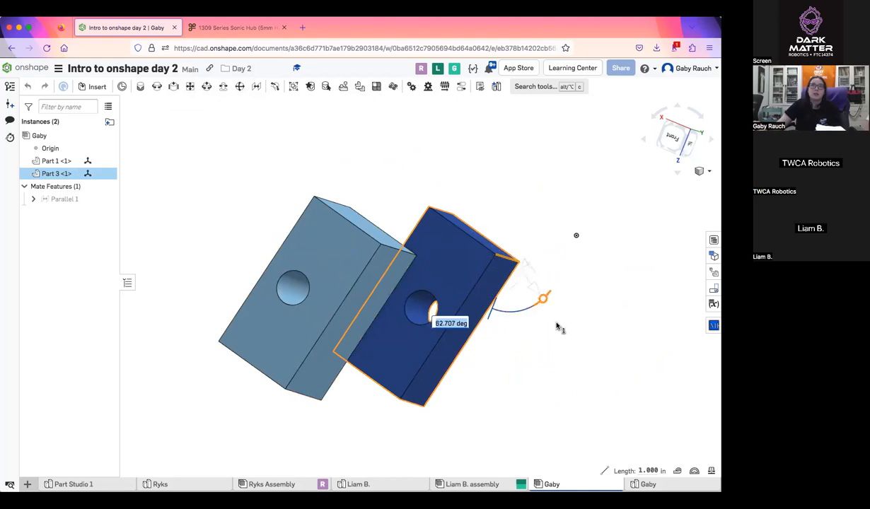
{"action": "left_click_drag", "start_coordinate": [498, 326], "coordinate": [500, 367]}
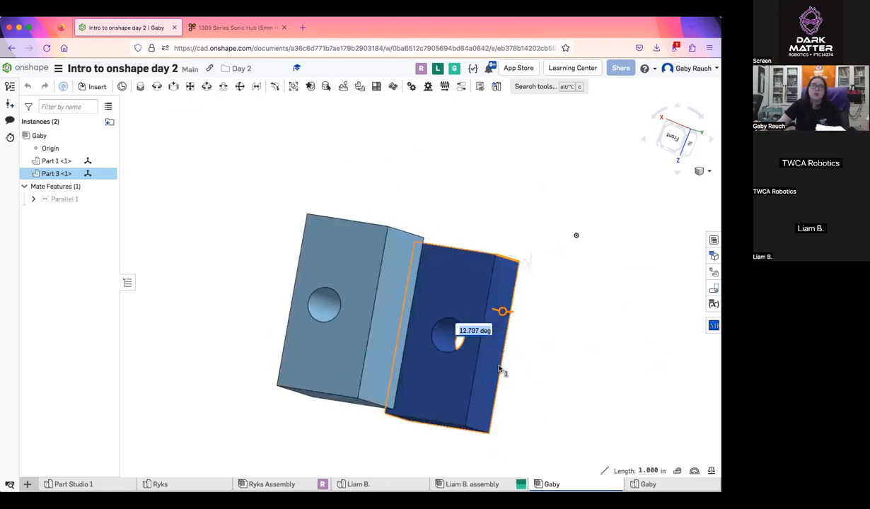
{"action": "left_click", "coordinate": [600, 254]}
Fit both blocks in the view and move the dark blue block farther away from the light blue block
{"action": "scroll", "coordinate": [277, 189], "scroll_direction": "down", "scroll_amount": 5}
{"action": "mouse_move", "coordinate": [295, 207]}
{"action": "right_mouse_down"}
{"action": "mouse_move", "coordinate": [232, 206]}
{"action": "mouse_move", "coordinate": [194, 167]}
{"action": "mouse_move", "coordinate": [222, 152]}
{"action": "mouse_move", "coordinate": [318, 196]}
{"action": "right_mouse_up"}
{"action": "right_click", "coordinate": [320, 198]}
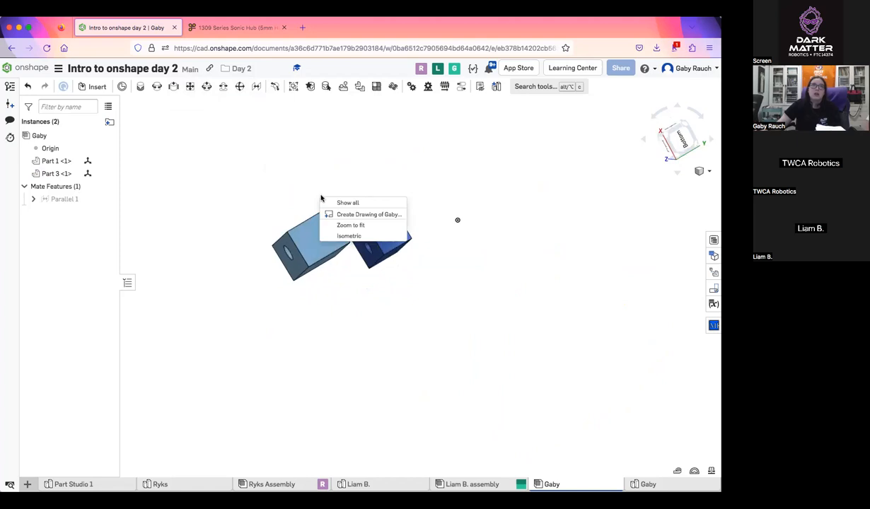
{"action": "key", "text": "f"}
{"action": "scroll", "coordinate": [366, 219], "scroll_direction": "up", "scroll_amount": 1}
{"action": "middle_click_drag", "start_coordinate": [365, 220], "coordinate": [314, 197]}
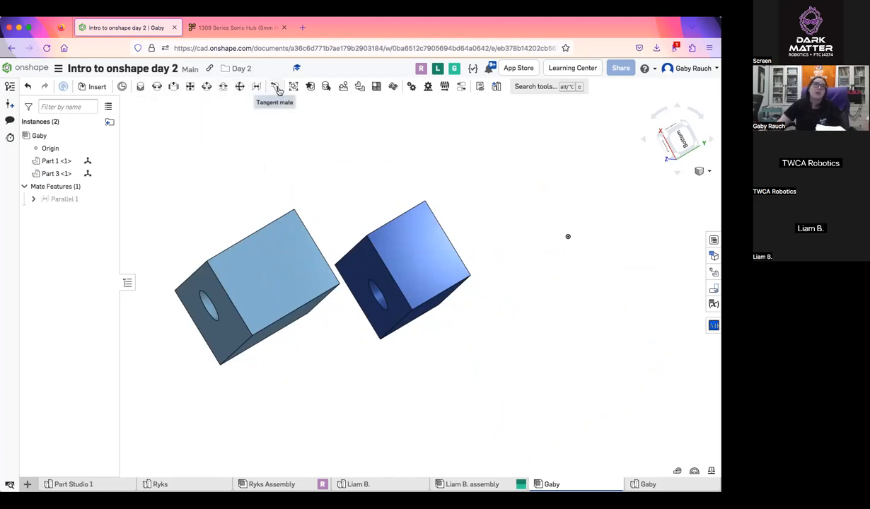
{"action": "right_click_drag", "start_coordinate": [387, 180], "coordinate": [398, 133]}
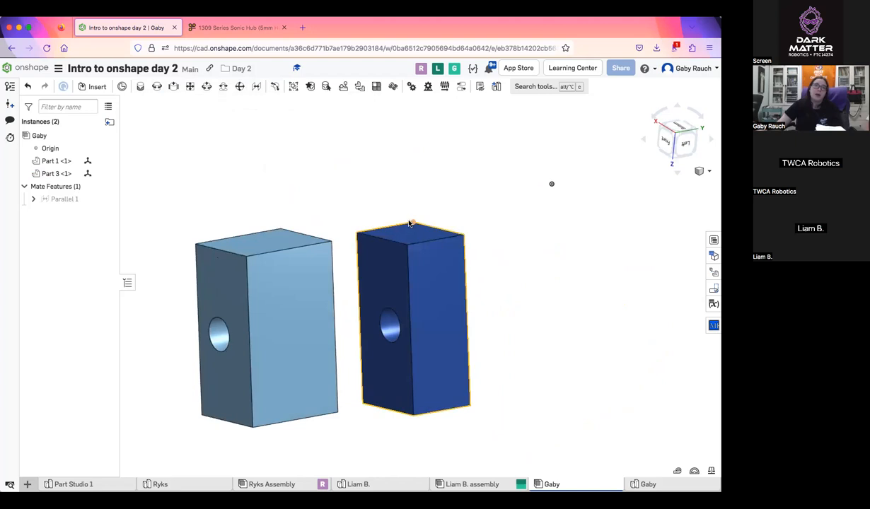
{"action": "left_click_drag", "start_coordinate": [407, 250], "coordinate": [461, 220]}
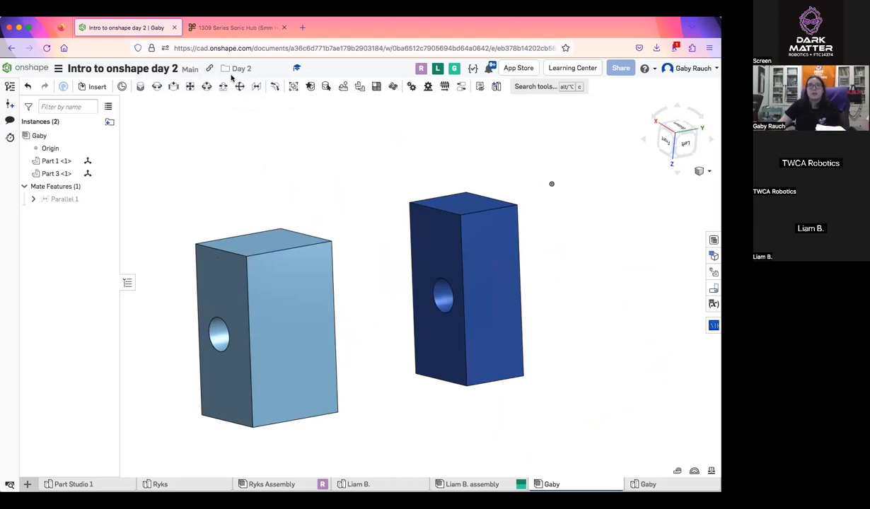
Reposition the blocks so the light blue block sits on the other side of the dark blue block
{"action": "scroll", "coordinate": [396, 134], "scroll_direction": "down", "scroll_amount": 5}
{"action": "left_click_drag", "start_coordinate": [331, 186], "coordinate": [509, 184]}
{"action": "scroll", "coordinate": [513, 182], "scroll_direction": "up", "scroll_amount": 5}
{"action": "middle_click_drag", "start_coordinate": [511, 183], "coordinate": [501, 188]}
{"action": "middle_click_drag", "start_coordinate": [408, 172], "coordinate": [482, 173]}
{"action": "right_click_drag", "start_coordinate": [482, 174], "coordinate": [464, 169]}
{"action": "scroll", "coordinate": [464, 169], "scroll_direction": "down", "scroll_amount": 5}
{"action": "scroll", "coordinate": [291, 180], "scroll_direction": "down", "scroll_amount": 8}
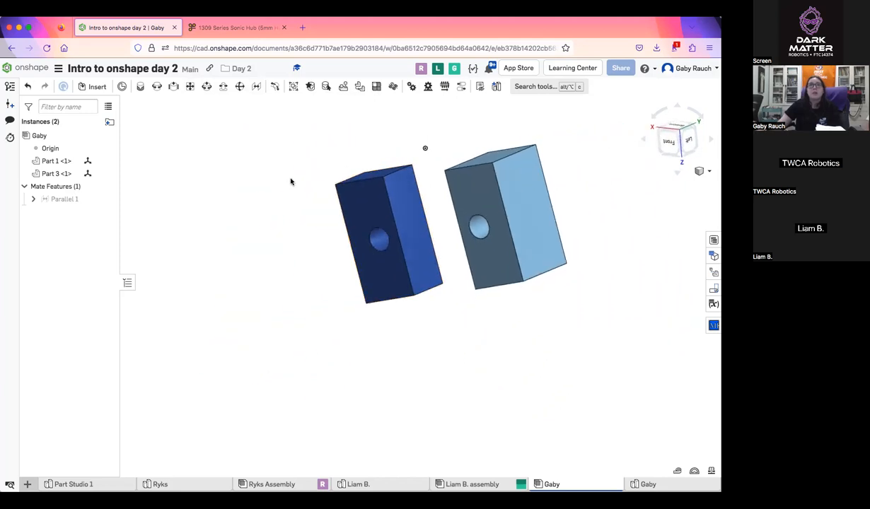
{"action": "middle_click_drag", "start_coordinate": [292, 180], "coordinate": [281, 237]}
{"action": "scroll", "coordinate": [423, 261], "scroll_direction": "up", "scroll_amount": 8}
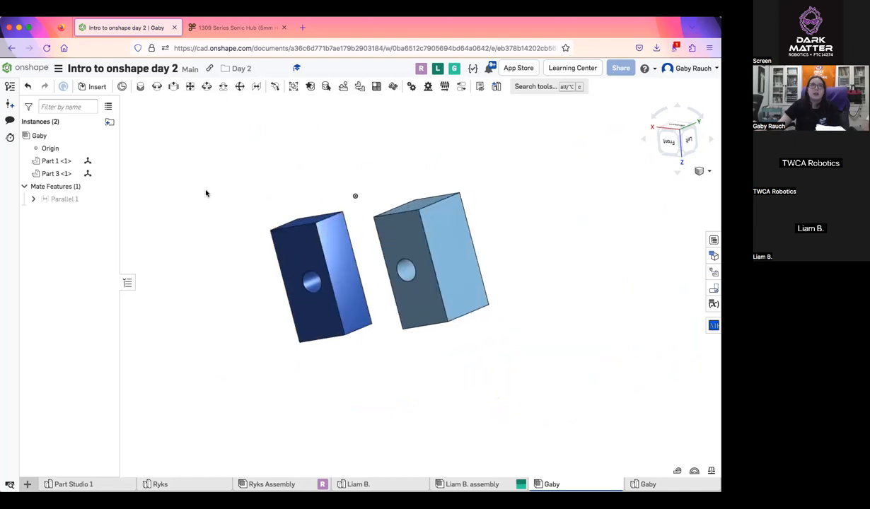
Insert Part 2, the cylindrical pin, from the Gaby Part Studio above the dark blue block
{"action": "left_click", "coordinate": [92, 86]}
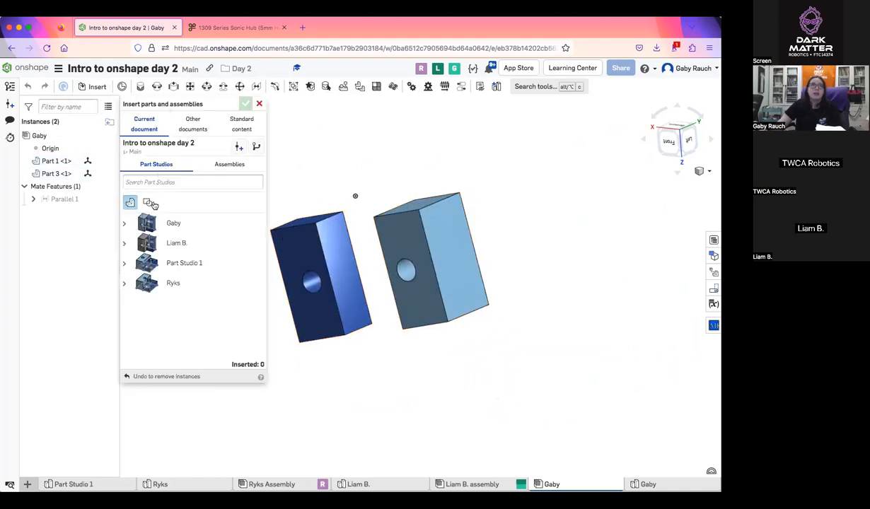
{"action": "left_click", "coordinate": [124, 223]}
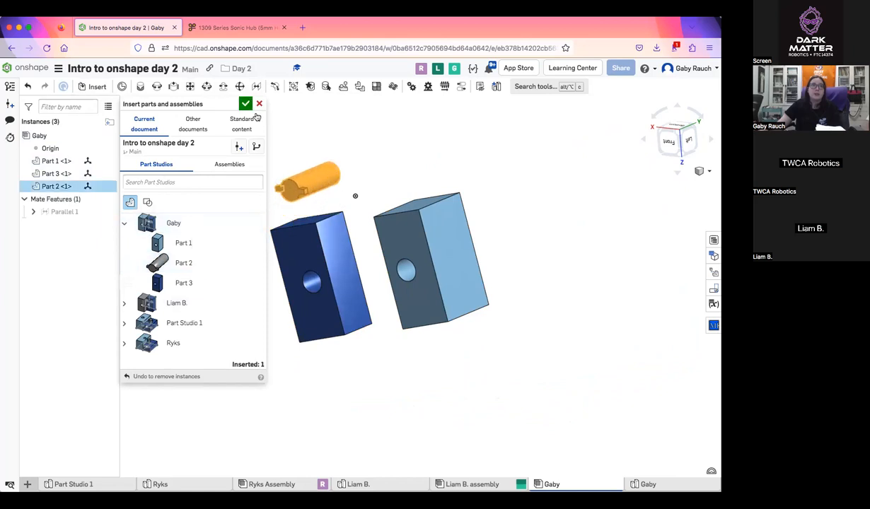
{"action": "left_click", "coordinate": [306, 182]}
{"action": "left_click", "coordinate": [245, 104]}
Examine the inserted pin and the holes in both blocks from several angles
{"action": "scroll", "coordinate": [329, 217], "scroll_direction": "up", "scroll_amount": 4}
{"action": "right_click_drag", "start_coordinate": [345, 218], "coordinate": [362, 206]}
{"action": "scroll", "coordinate": [355, 217], "scroll_direction": "down", "scroll_amount": 1}
{"action": "right_click_drag", "start_coordinate": [301, 186], "coordinate": [322, 220]}
{"action": "left_click", "coordinate": [140, 86]}
{"action": "left_click", "coordinate": [221, 104]}
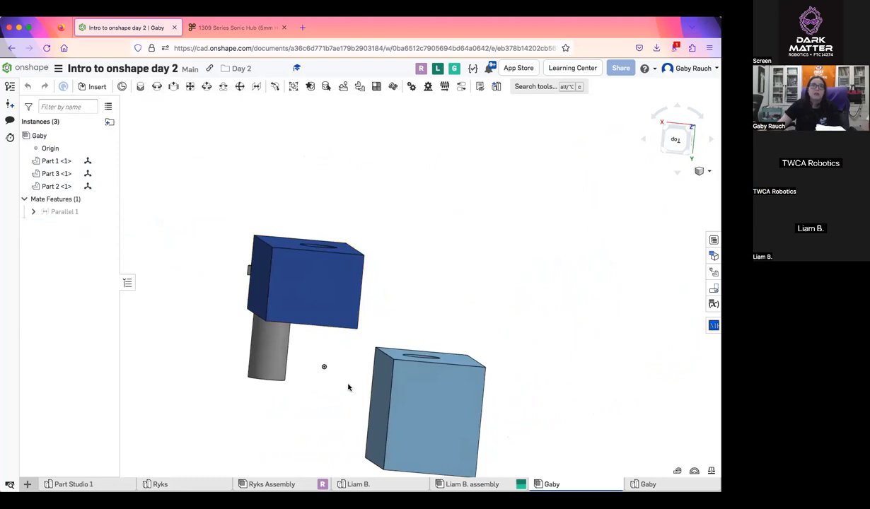
{"action": "left_click_drag", "start_coordinate": [320, 271], "coordinate": [348, 388]}
{"action": "right_click_drag", "start_coordinate": [366, 292], "coordinate": [353, 234]}
{"action": "right_click_drag", "start_coordinate": [412, 256], "coordinate": [409, 263]}
{"action": "left_click_drag", "start_coordinate": [394, 263], "coordinate": [390, 274]}
{"action": "right_click_drag", "start_coordinate": [390, 275], "coordinate": [456, 260]}
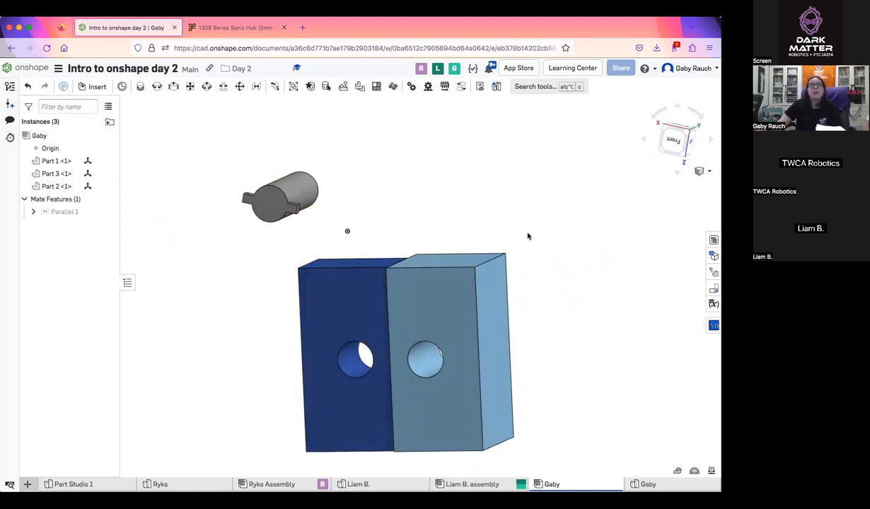
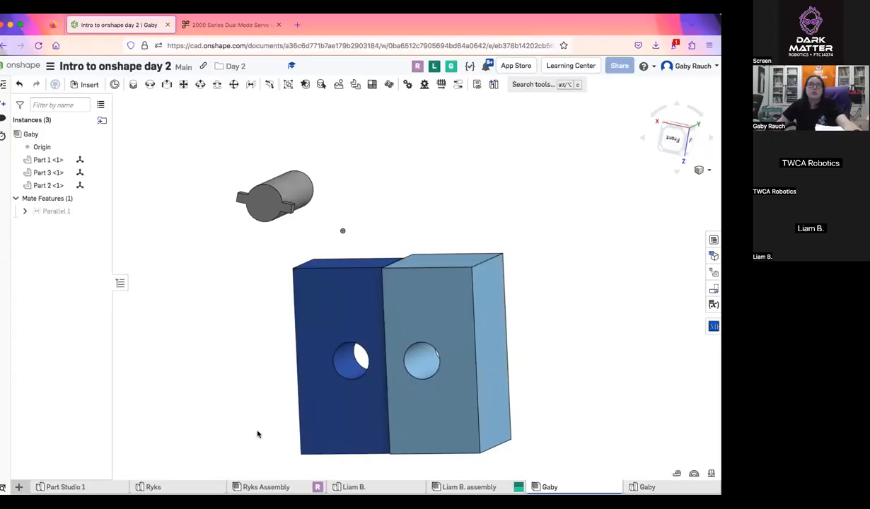
Import the file 2000-0025-0004.STEP from the Desktop into the document, combining it to a single Part Studio with appearances imported
{"action": "left_click", "coordinate": [202, 26]}
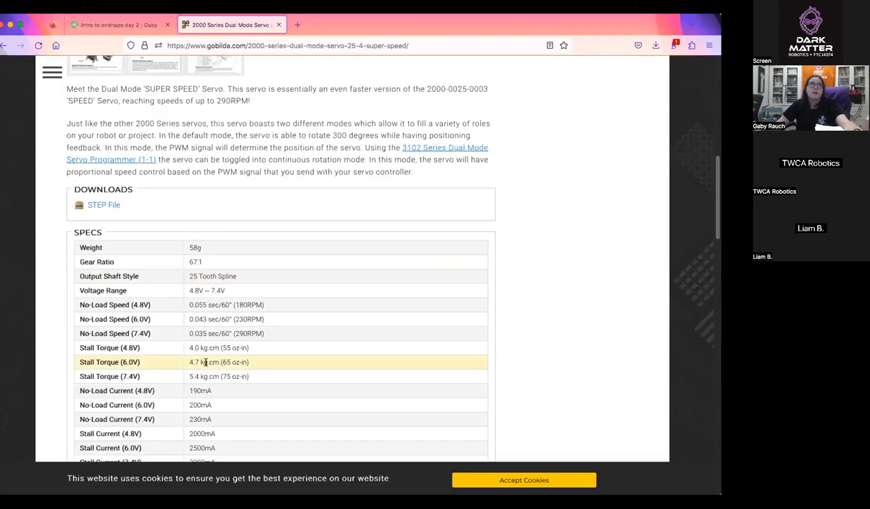
{"action": "left_click", "coordinate": [119, 25]}
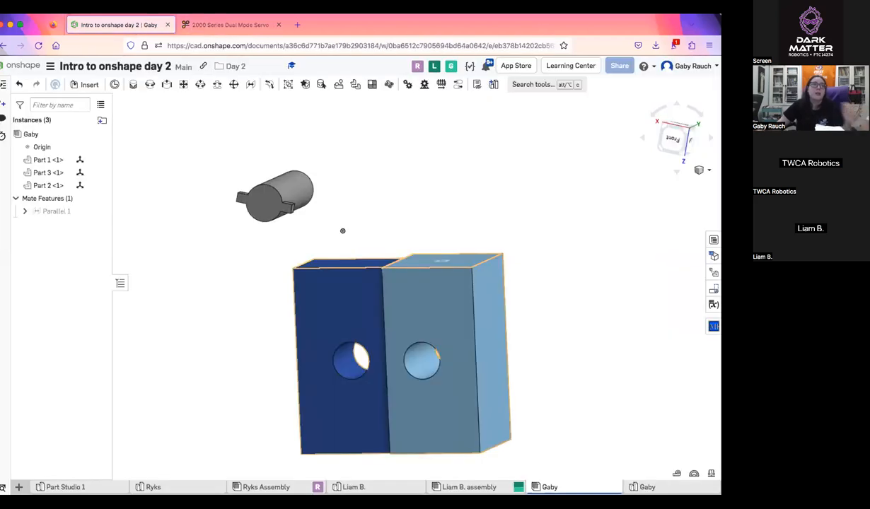
{"action": "left_click", "coordinate": [19, 487]}
{"action": "left_click", "coordinate": [28, 470]}
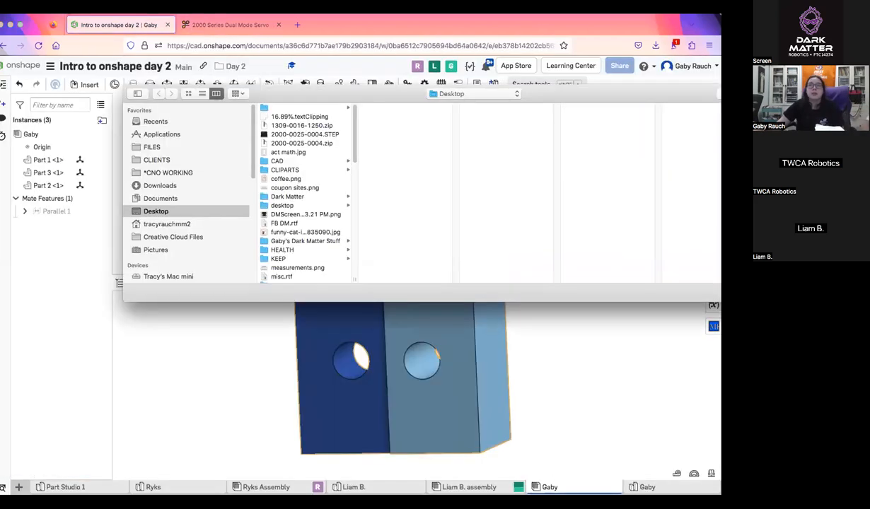
{"action": "left_click", "coordinate": [305, 134]}
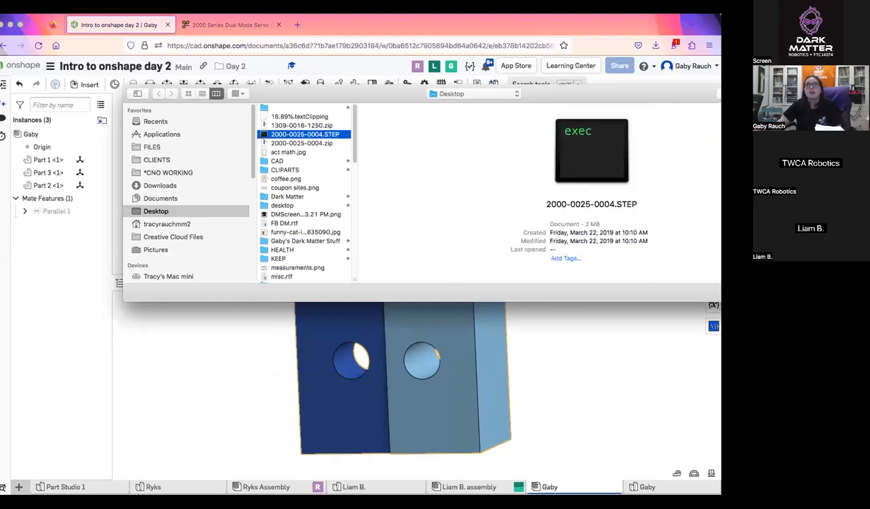
{"action": "key", "text": "Return"}
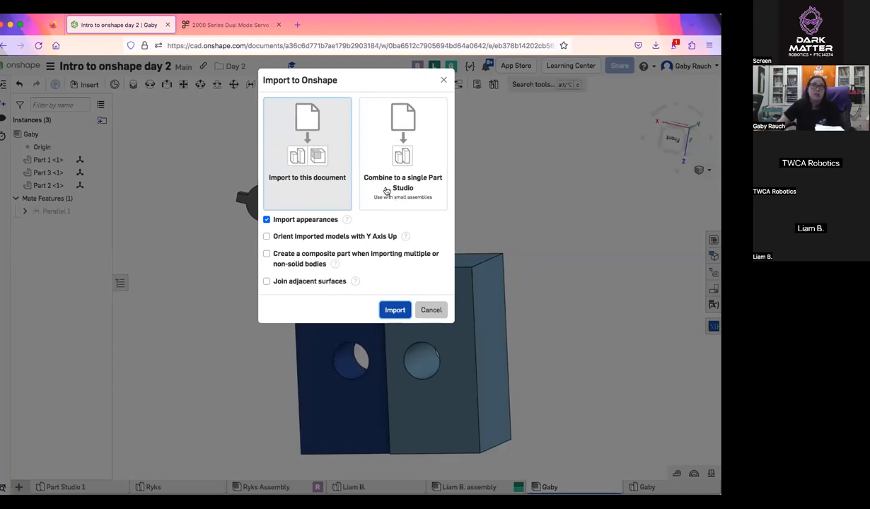
{"action": "left_click", "coordinate": [420, 144]}
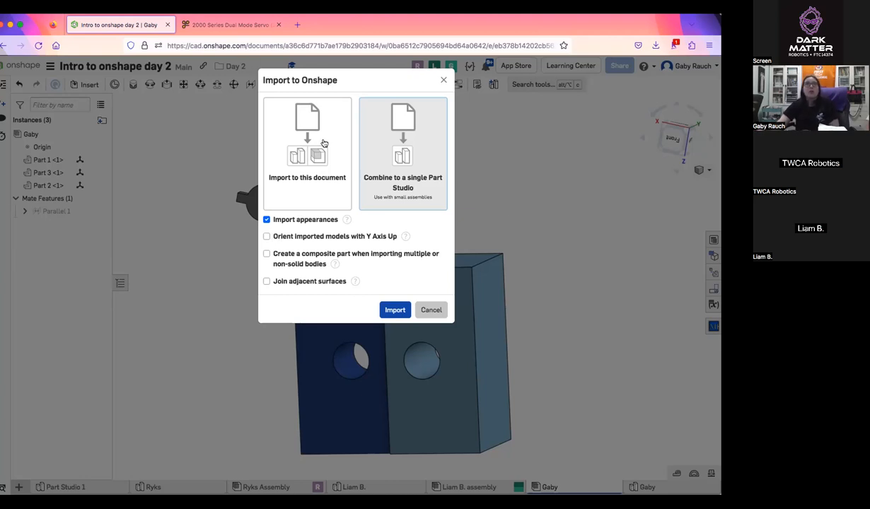
{"action": "left_click", "coordinate": [404, 310]}
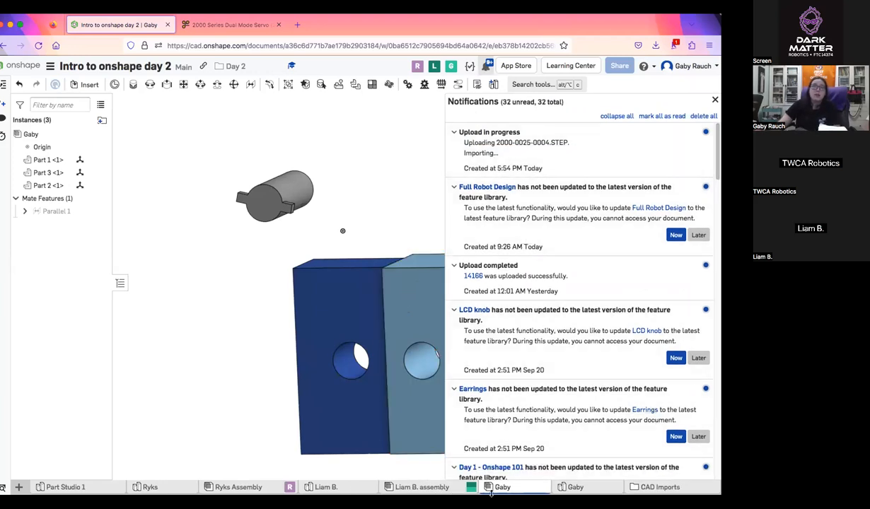
{"action": "left_click", "coordinate": [654, 488]}
{"action": "left_click", "coordinate": [157, 487]}
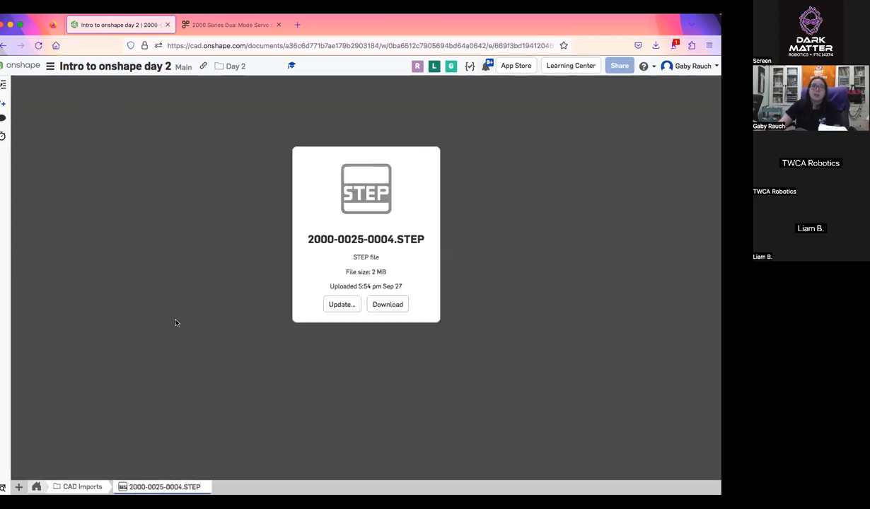
{"action": "left_click", "coordinate": [36, 488]}
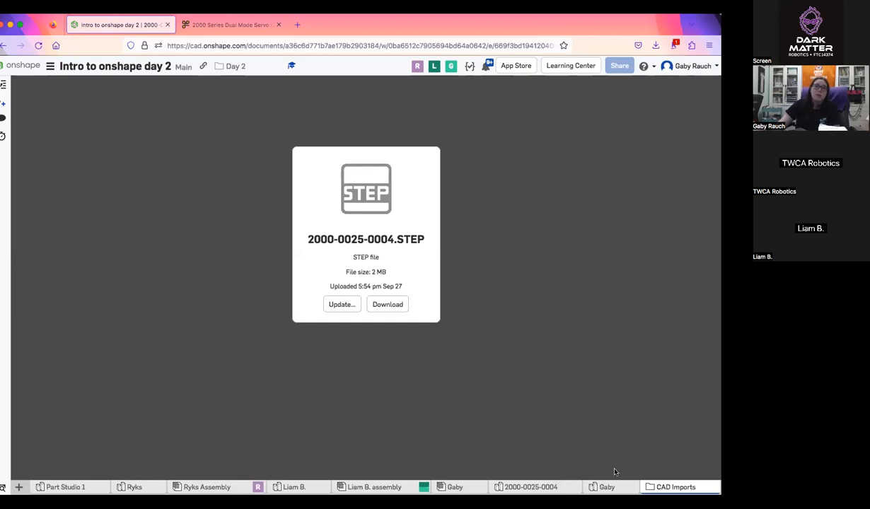
{"action": "left_click", "coordinate": [549, 488]}
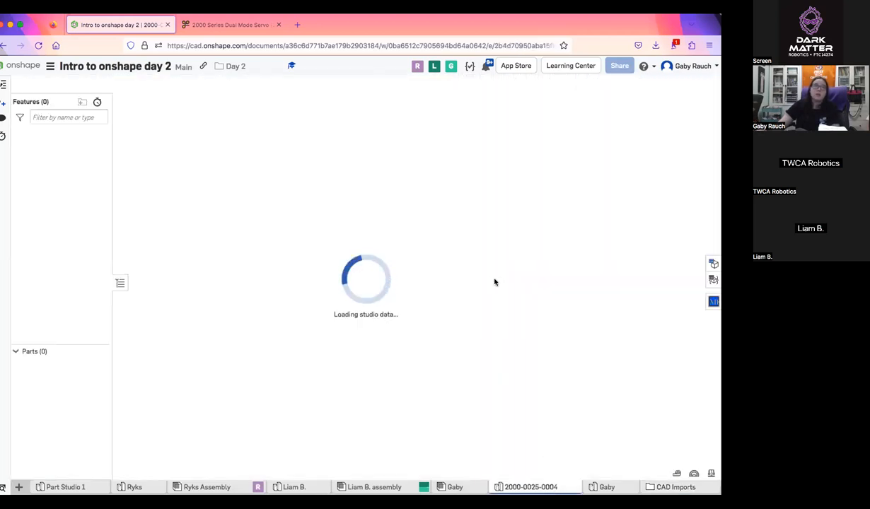
{"action": "right_click_drag", "start_coordinate": [570, 251], "coordinate": [520, 306]}
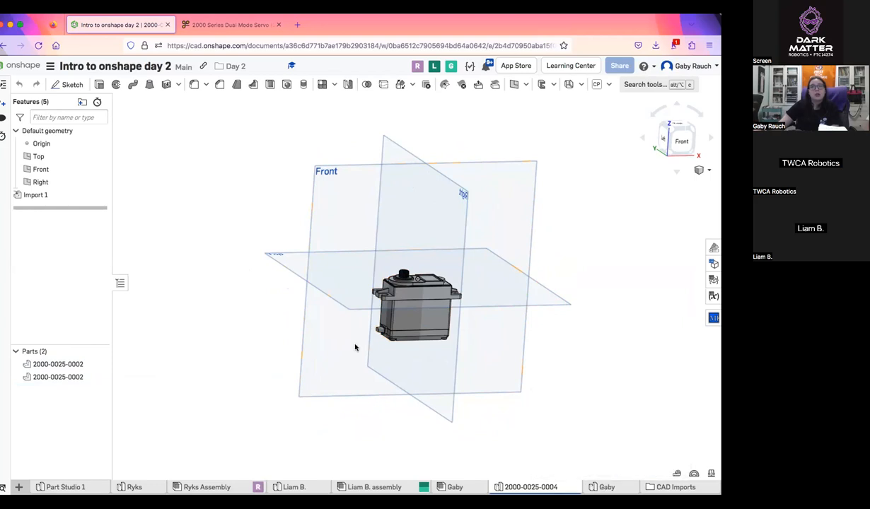
{"action": "scroll", "coordinate": [486, 427], "scroll_direction": "up", "scroll_amount": 5}
{"action": "middle_click_drag", "start_coordinate": [390, 380], "coordinate": [489, 461]}
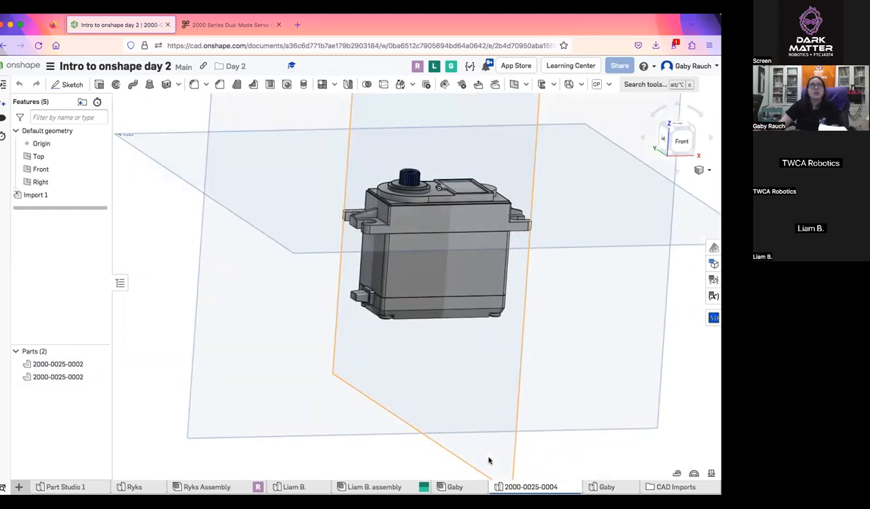
{"action": "left_click", "coordinate": [471, 487]}
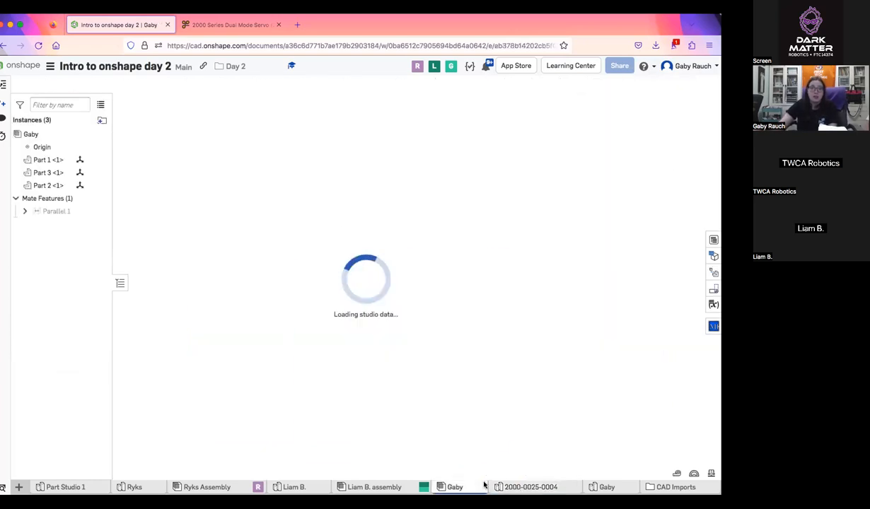
{"action": "left_click", "coordinate": [85, 84]}
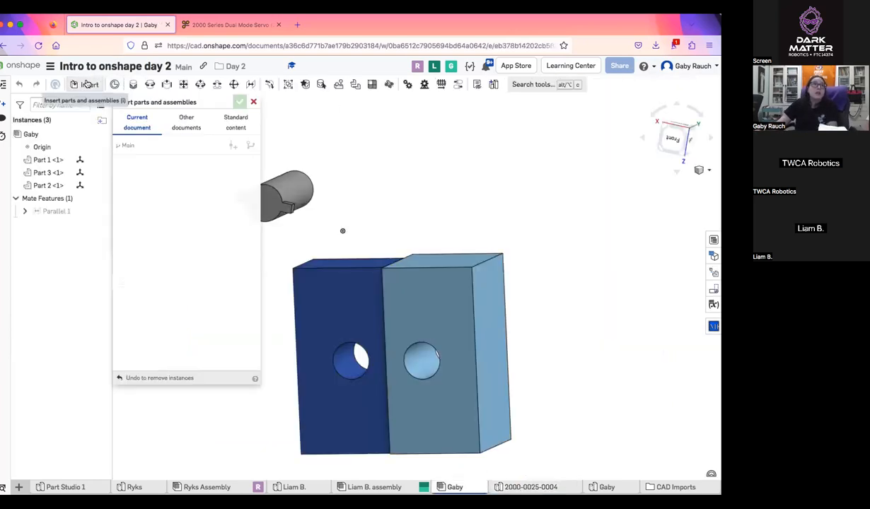
{"action": "left_click", "coordinate": [178, 221]}
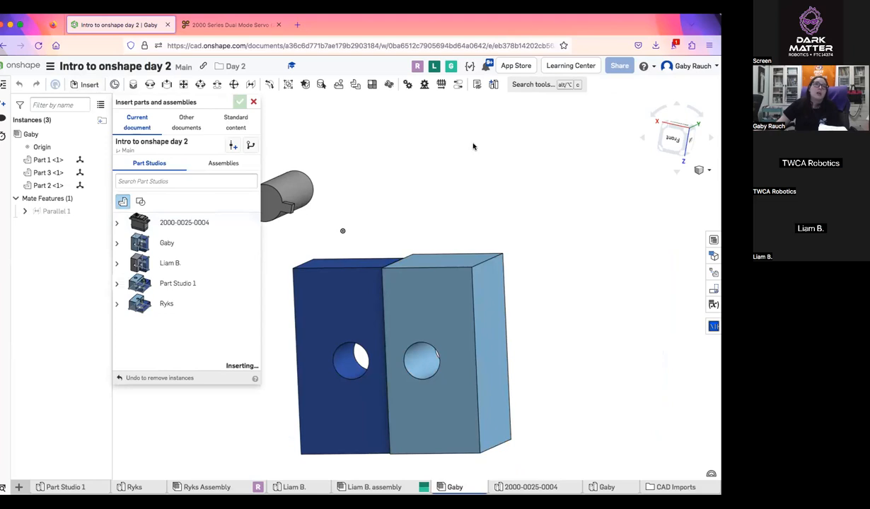
{"action": "left_click", "coordinate": [477, 163]}
{"action": "left_click", "coordinate": [237, 102]}
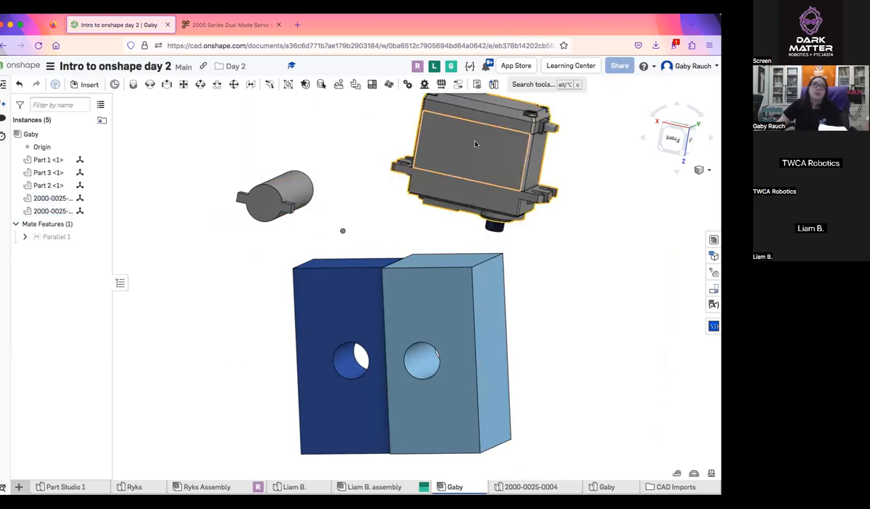
Move the servo body apart from its output shaft, and delete both servo instances from the assembly
{"action": "left_click_drag", "start_coordinate": [490, 136], "coordinate": [596, 126]}
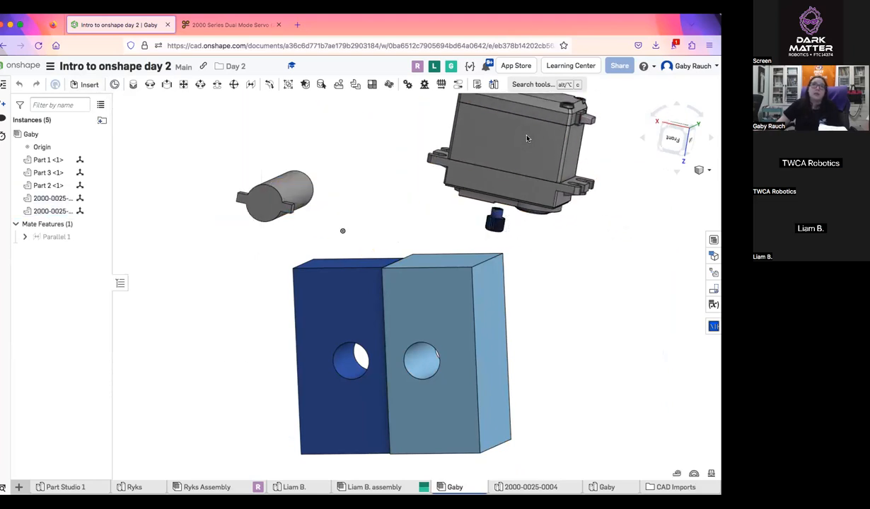
{"action": "right_click_drag", "start_coordinate": [342, 231], "coordinate": [498, 360]}
{"action": "right_click_drag", "start_coordinate": [507, 112], "coordinate": [622, 262]}
{"action": "middle_click_drag", "start_coordinate": [693, 201], "coordinate": [323, 232]}
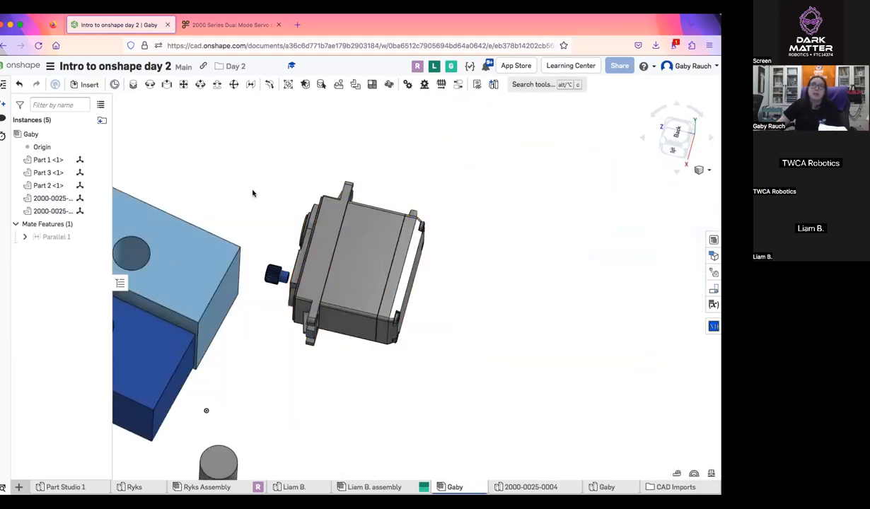
{"action": "left_click_drag", "start_coordinate": [319, 211], "coordinate": [338, 214]}
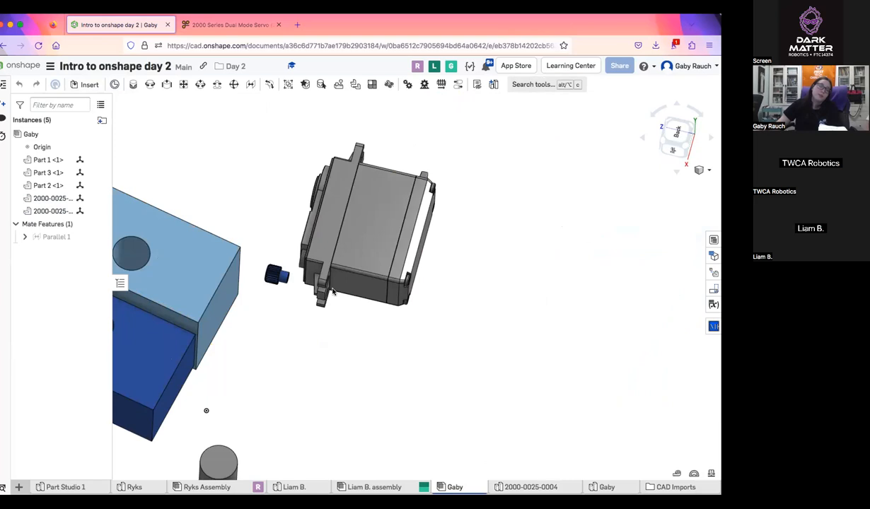
{"action": "left_click_drag", "start_coordinate": [333, 292], "coordinate": [329, 373]}
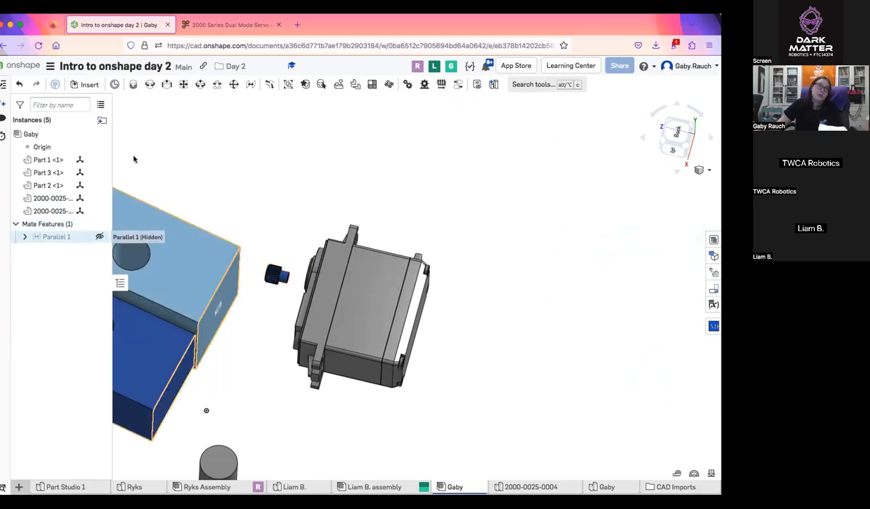
{"action": "left_click", "coordinate": [53, 198]}
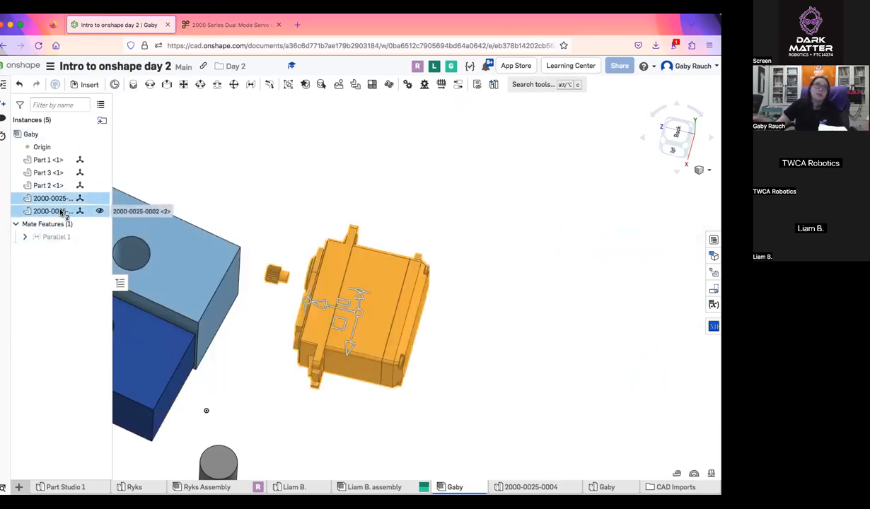
{"action": "key", "text": "Delete"}
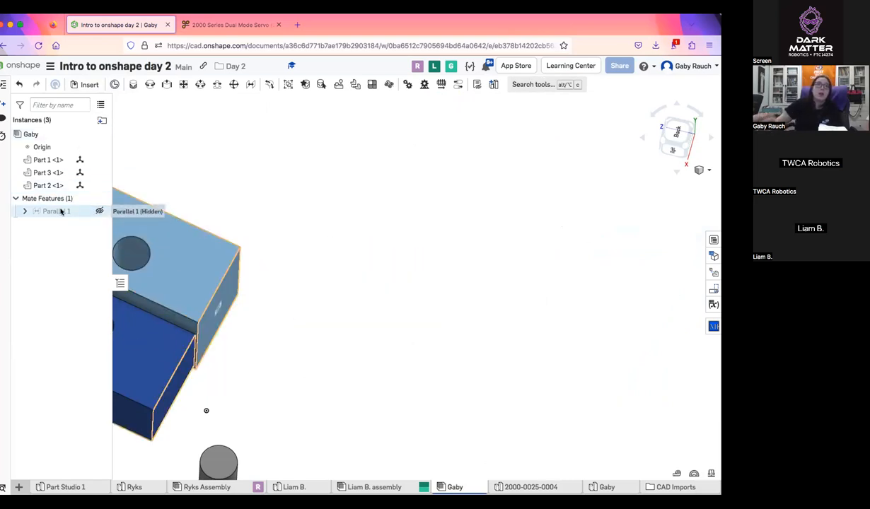
{"action": "left_click", "coordinate": [90, 85]}
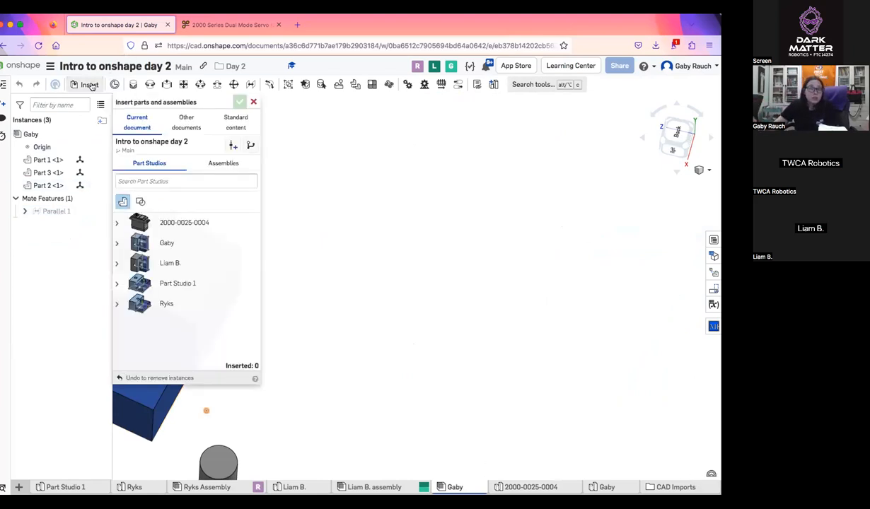
{"action": "left_click", "coordinate": [531, 487]}
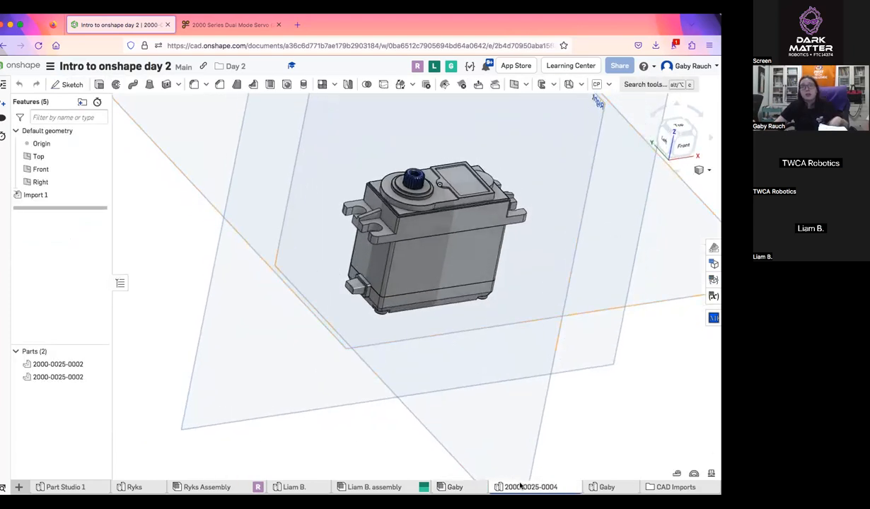
{"action": "left_click", "coordinate": [467, 491]}
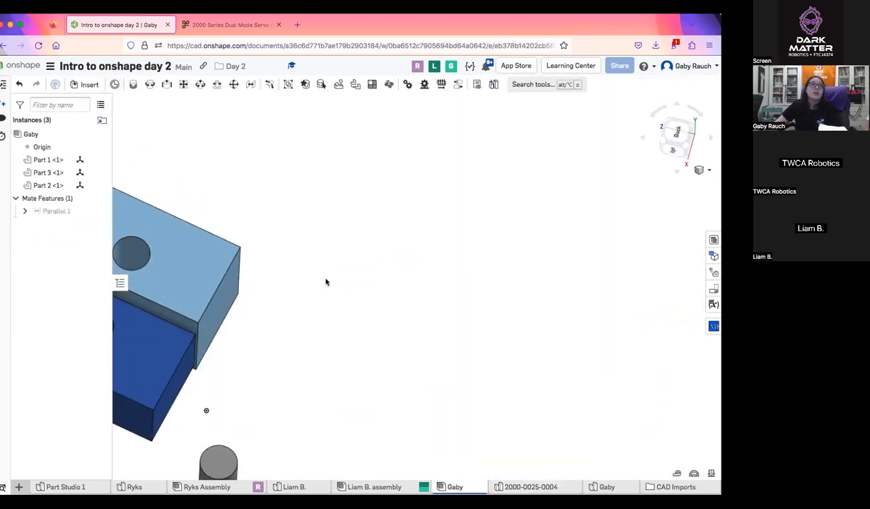
{"action": "left_click", "coordinate": [83, 84]}
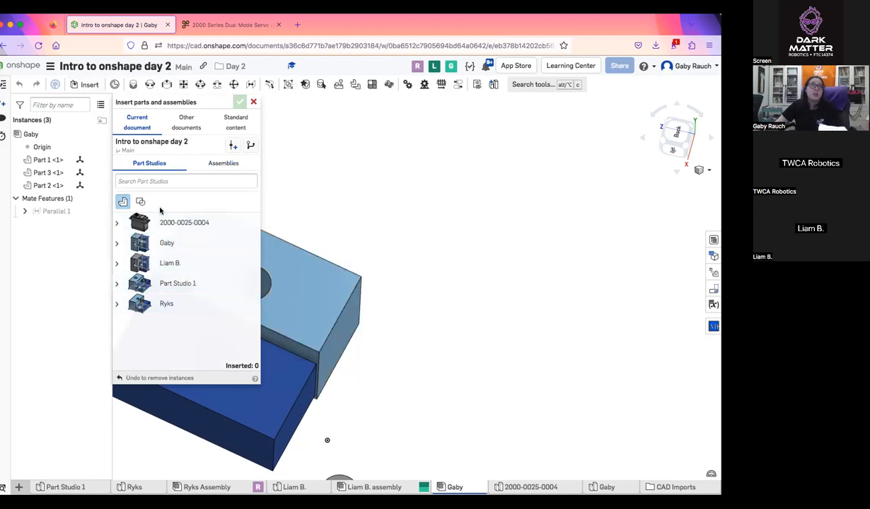
{"action": "left_click", "coordinate": [192, 222]}
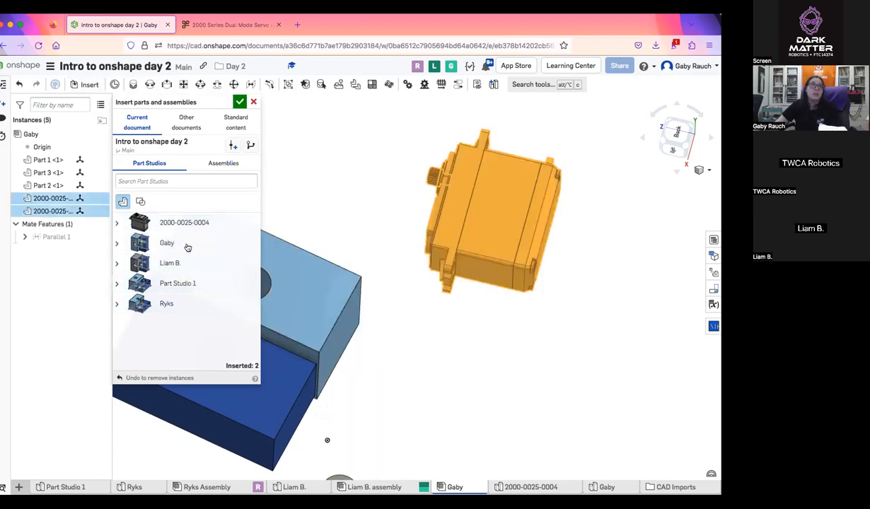
{"action": "left_click", "coordinate": [519, 205]}
{"action": "left_click", "coordinate": [239, 103]}
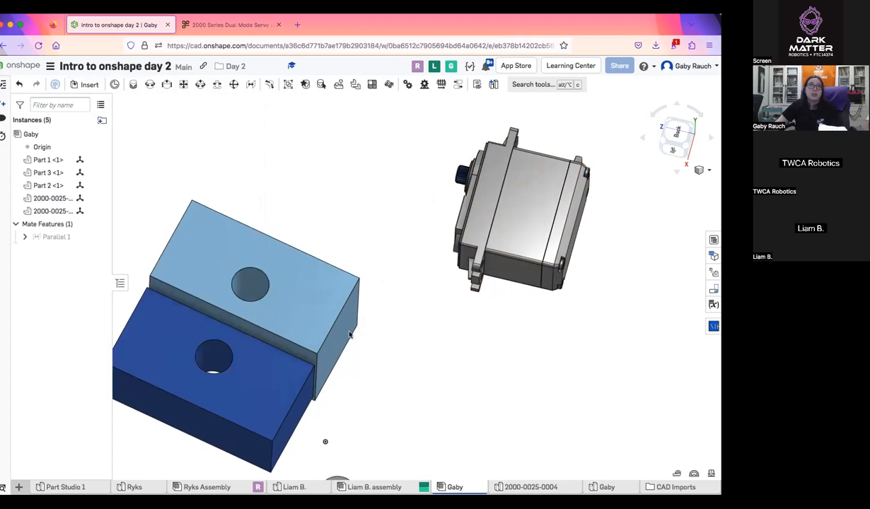
Group the servo body and its output shaft so they stay together
{"action": "middle_click_drag", "start_coordinate": [456, 152], "coordinate": [360, 240]}
{"action": "left_click_drag", "start_coordinate": [299, 170], "coordinate": [548, 407]}
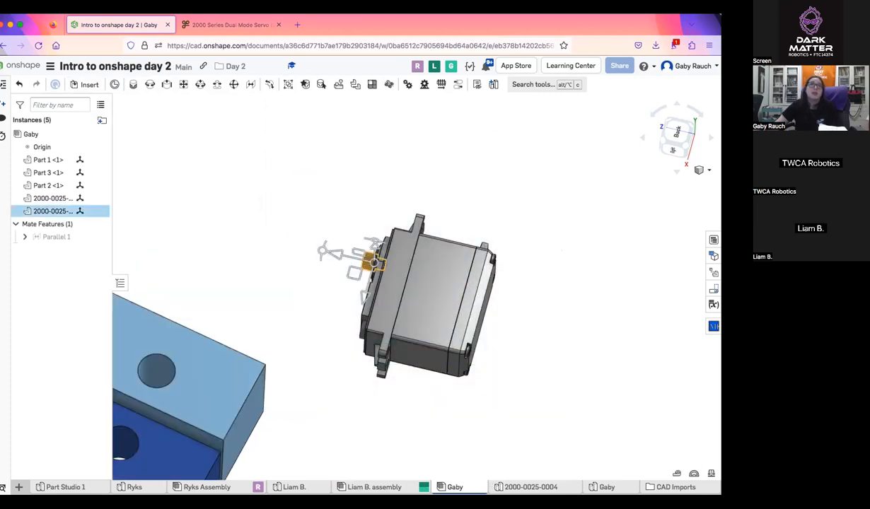
{"action": "left_click", "coordinate": [436, 307]}
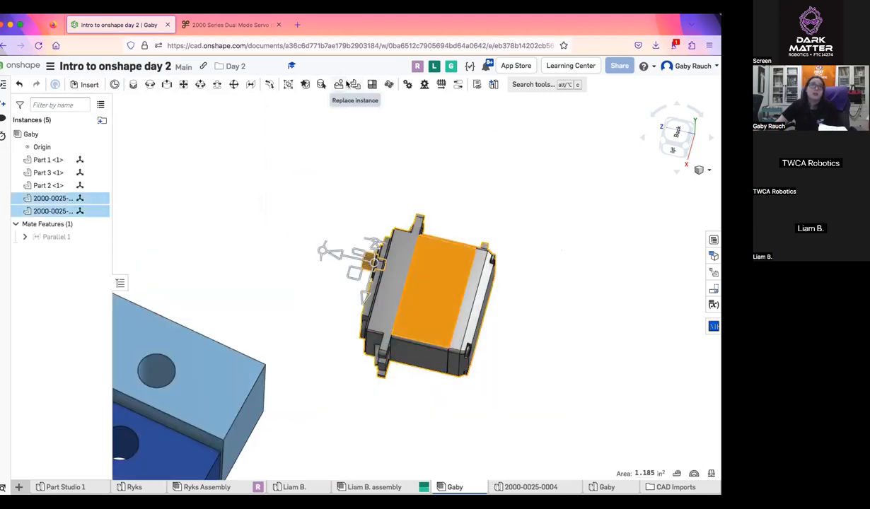
{"action": "left_click", "coordinate": [290, 84]}
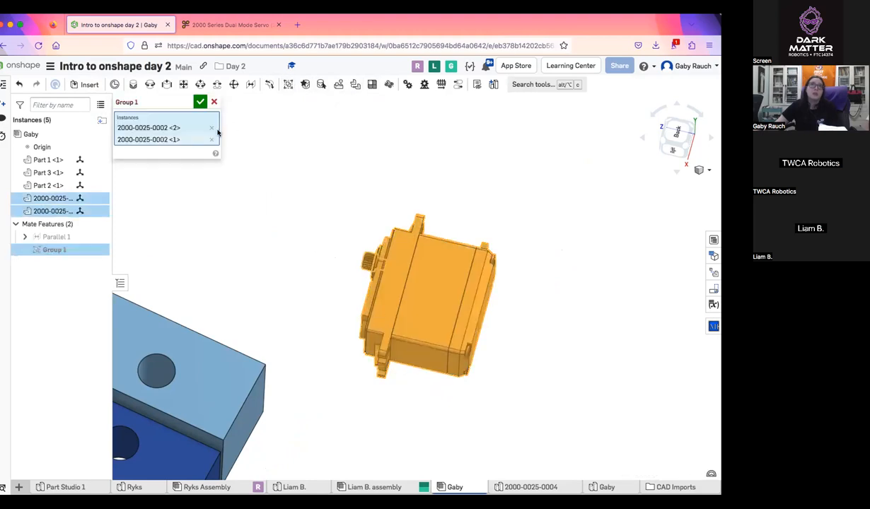
{"action": "left_click", "coordinate": [202, 101]}
Move the grouped servo in the assembly and inspect its output shaft side
{"action": "left_click_drag", "start_coordinate": [419, 297], "coordinate": [490, 313]}
{"action": "right_click_drag", "start_coordinate": [437, 260], "coordinate": [502, 278]}
{"action": "left_click_drag", "start_coordinate": [333, 231], "coordinate": [396, 238]}
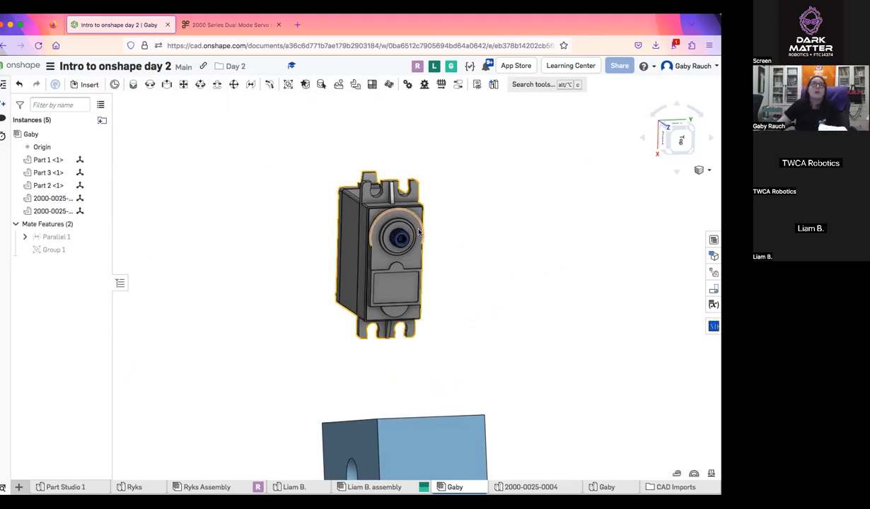
Move the Part 2 pin away from the dark blue block, clear of both blocks
{"action": "right_click_drag", "start_coordinate": [430, 233], "coordinate": [466, 340]}
{"action": "left_click_drag", "start_coordinate": [465, 345], "coordinate": [473, 309]}
{"action": "right_click_drag", "start_coordinate": [473, 309], "coordinate": [467, 303]}
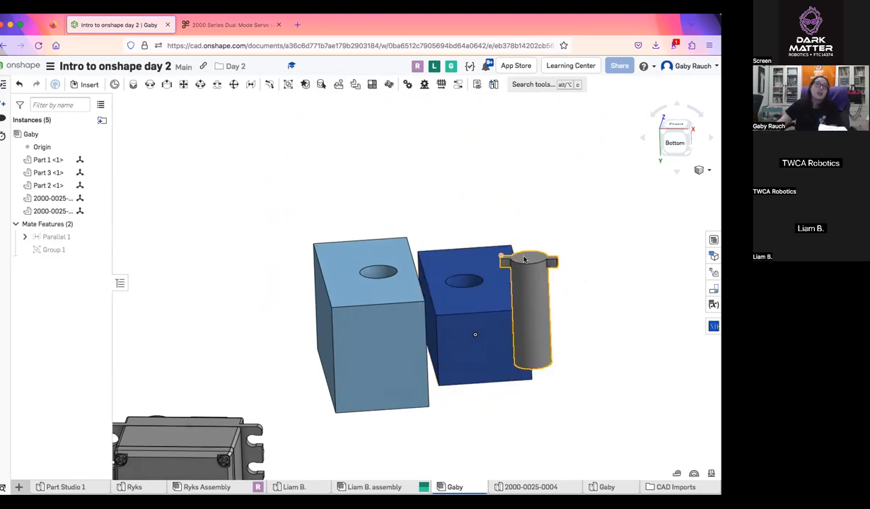
{"action": "left_click_drag", "start_coordinate": [539, 272], "coordinate": [591, 166]}
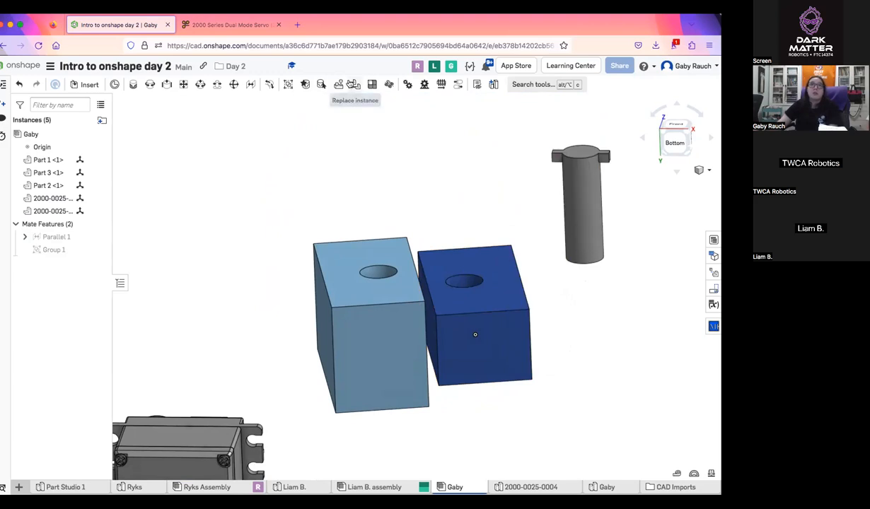
{"action": "right_click_drag", "start_coordinate": [501, 185], "coordinate": [498, 127]}
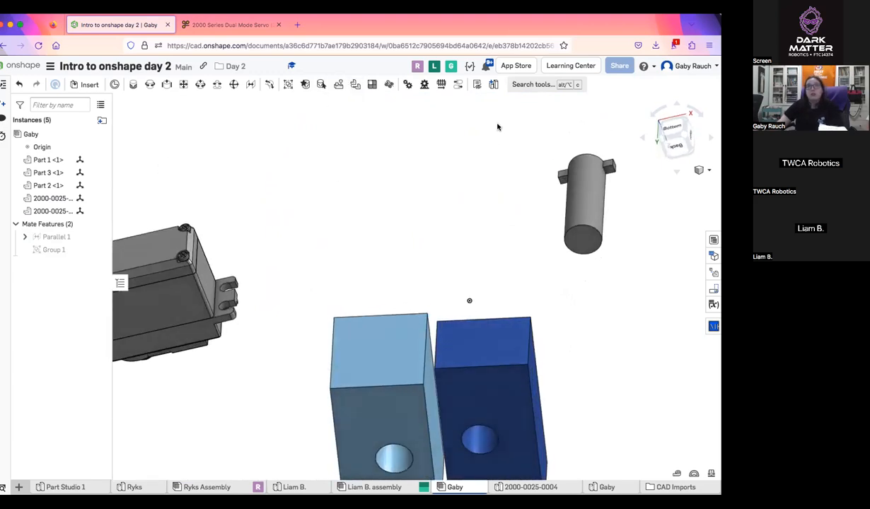
Fasten the round end of the Part 2 pin to the hole in the light blue block with a Fastened mate
{"action": "key", "text": "f"}
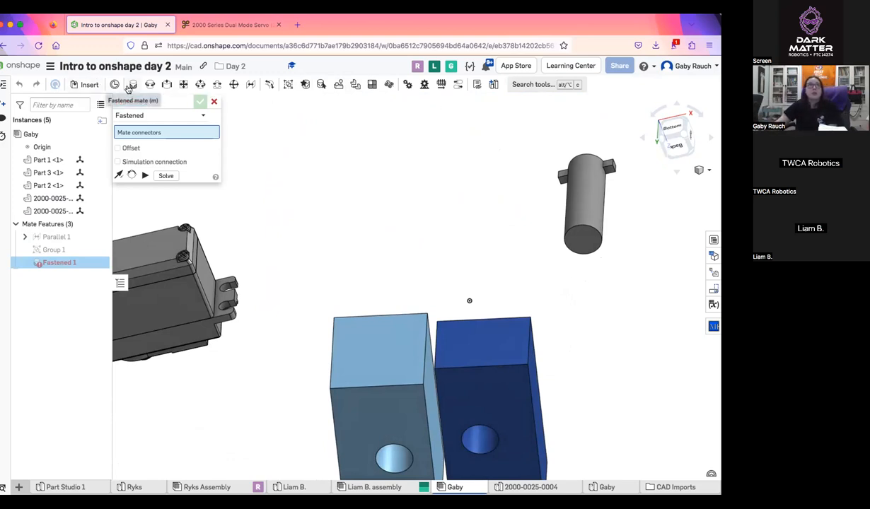
{"action": "left_click", "coordinate": [163, 115]}
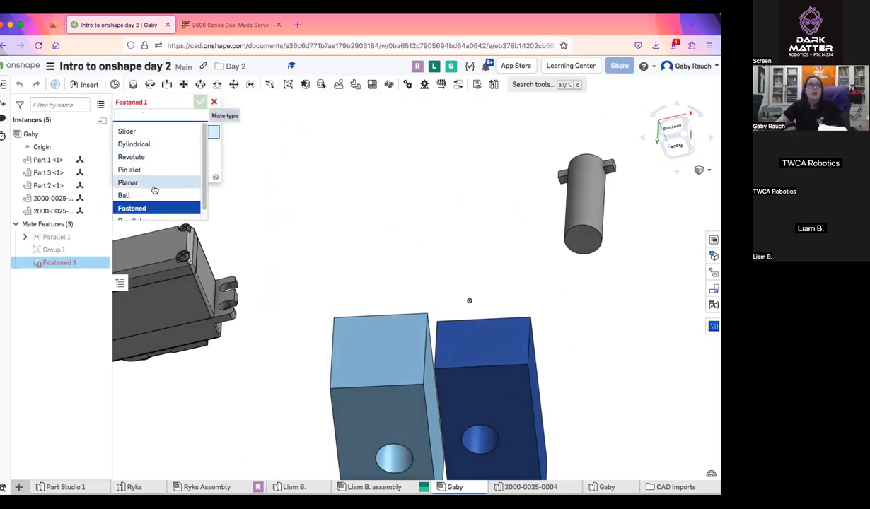
{"action": "left_click", "coordinate": [148, 207]}
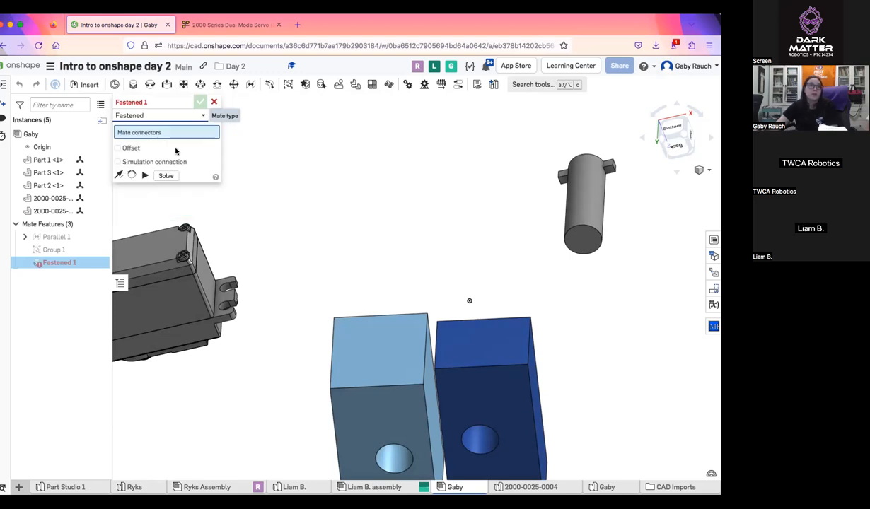
{"action": "left_click", "coordinate": [580, 237]}
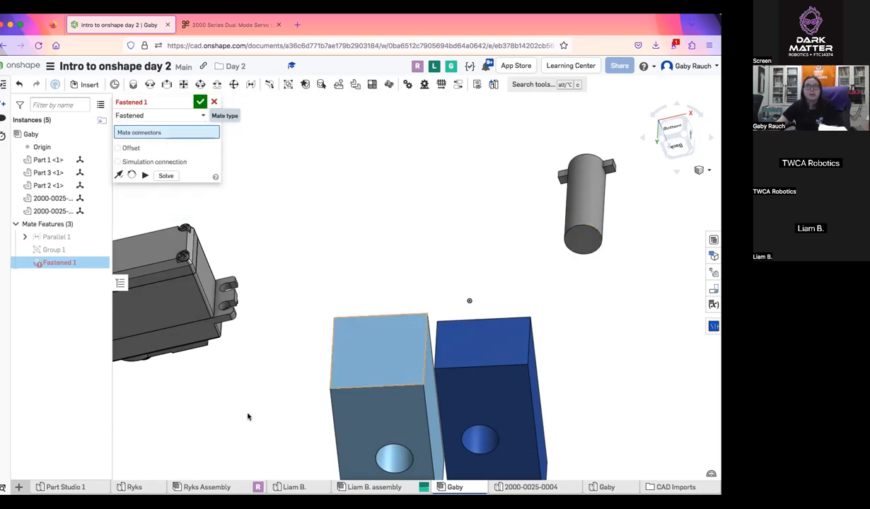
{"action": "left_click", "coordinate": [410, 453]}
{"action": "right_click_drag", "start_coordinate": [456, 404], "coordinate": [458, 372]}
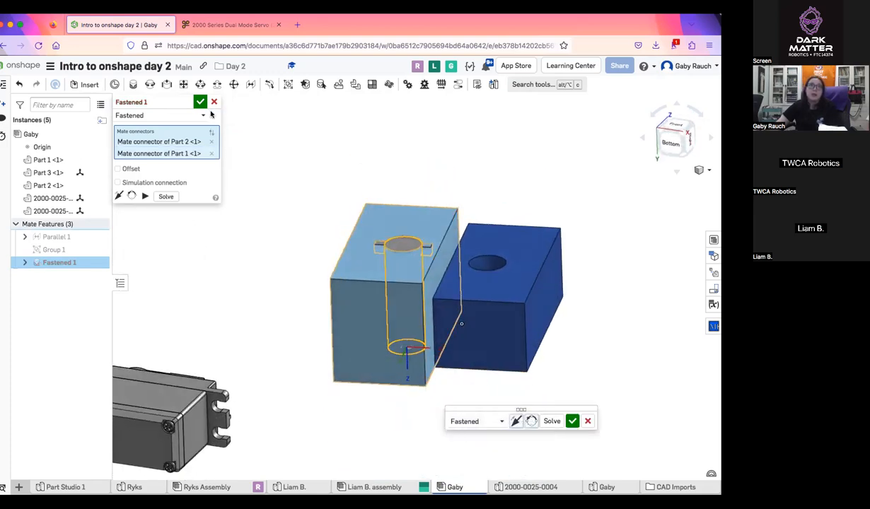
{"action": "left_click", "coordinate": [201, 103]}
{"action": "middle_click_drag", "start_coordinate": [460, 334], "coordinate": [388, 316]}
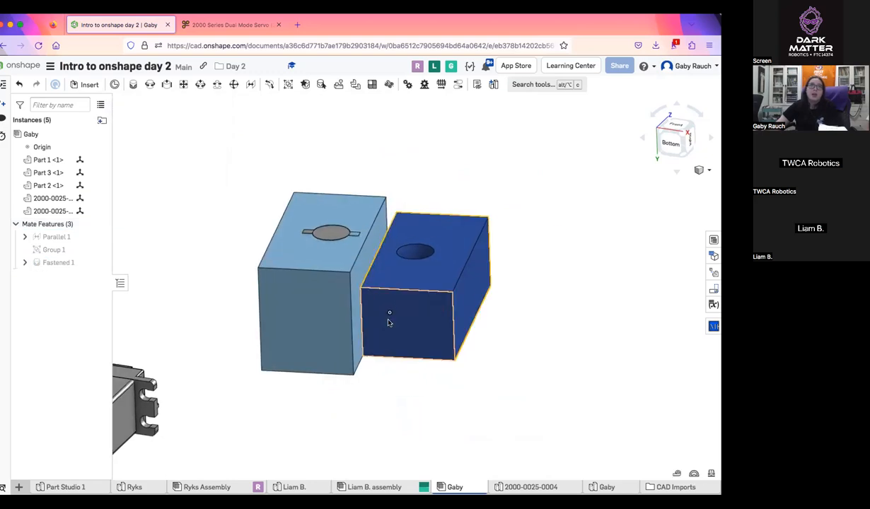
{"action": "left_click", "coordinate": [327, 233]}
{"action": "left_click", "coordinate": [439, 139]}
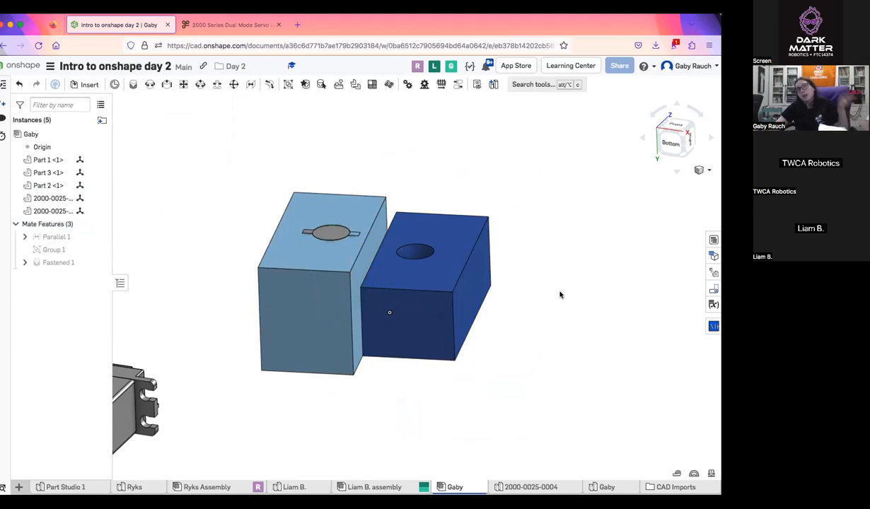
Start a Replicate of the Part 2 pin with its Fastened 1 mate, trying Match individual faces before returning to Match faces in parts
{"action": "left_click", "coordinate": [338, 86]}
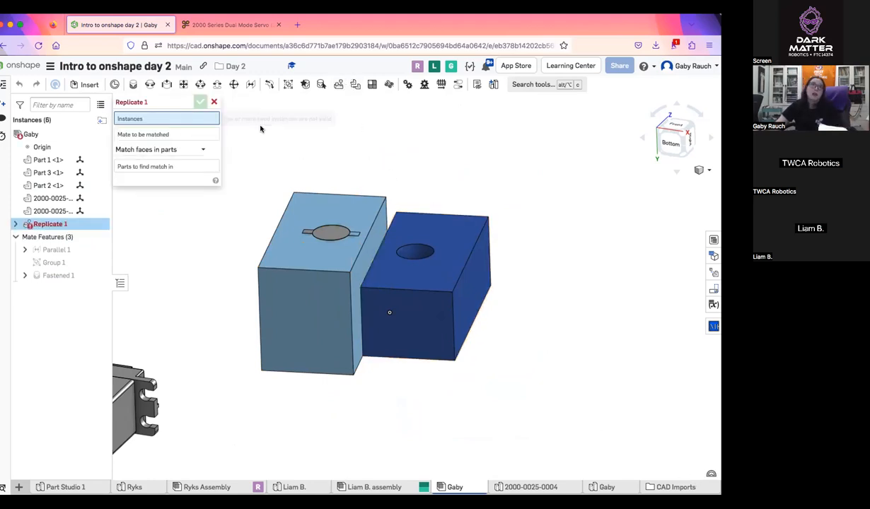
{"action": "left_click", "coordinate": [330, 234]}
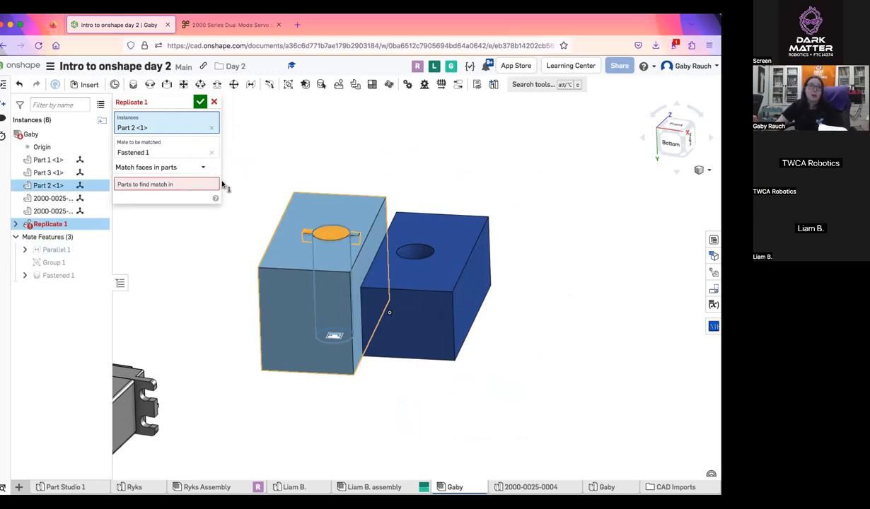
{"action": "left_click", "coordinate": [145, 168]}
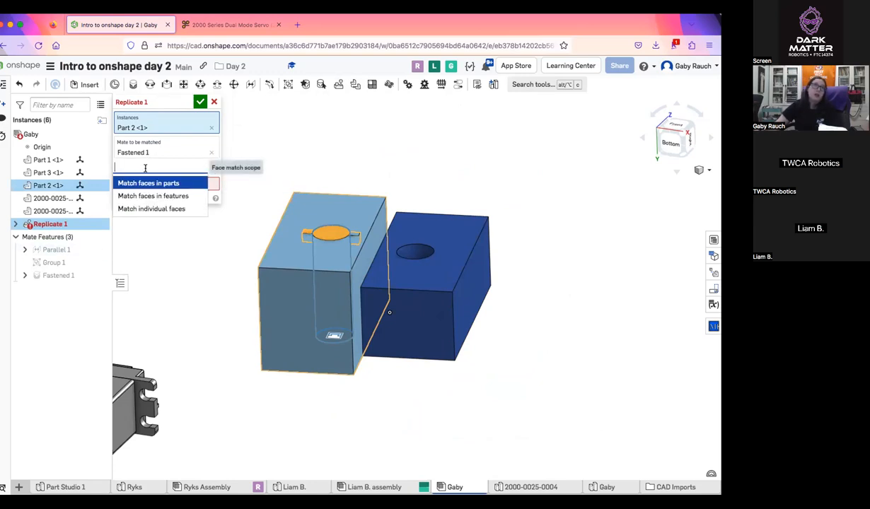
{"action": "left_click", "coordinate": [180, 210]}
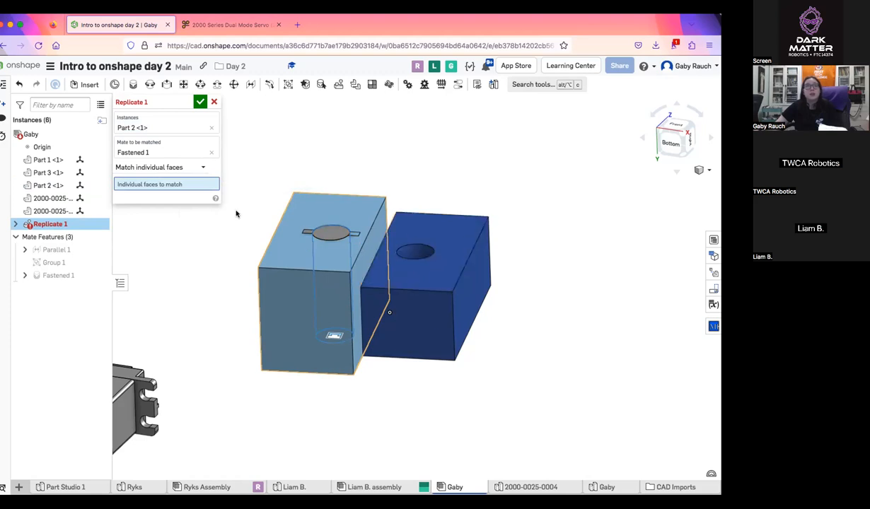
{"action": "left_click", "coordinate": [188, 167]}
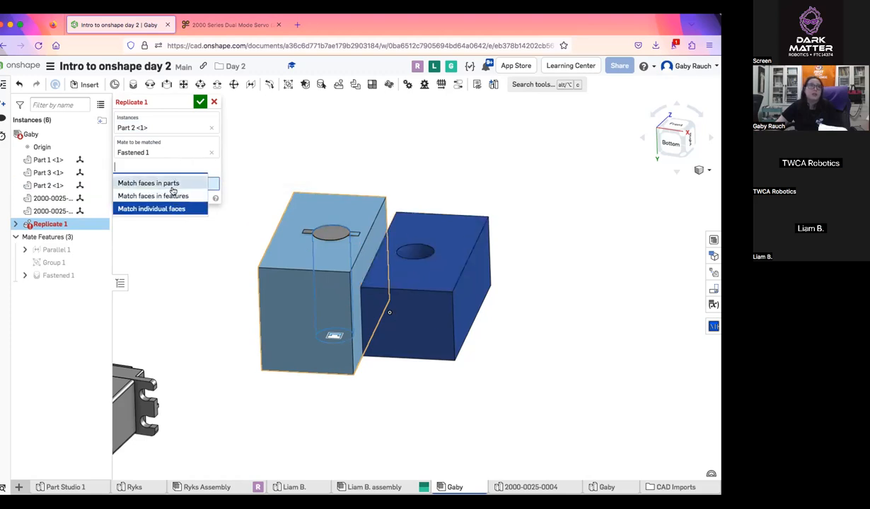
{"action": "left_click", "coordinate": [174, 184]}
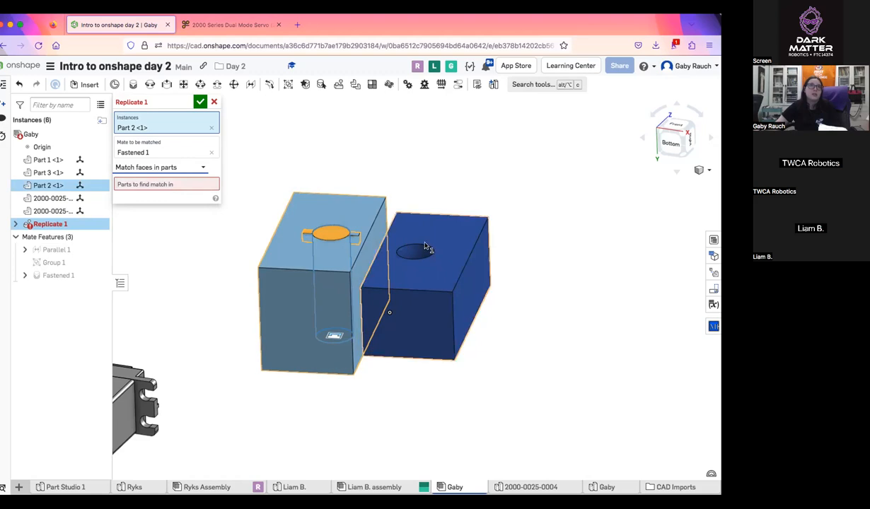
Try to replicate the pin with Match faces in features, using the hole edge on the dark blue block
{"action": "left_click", "coordinate": [190, 167]}
{"action": "left_click", "coordinate": [186, 194]}
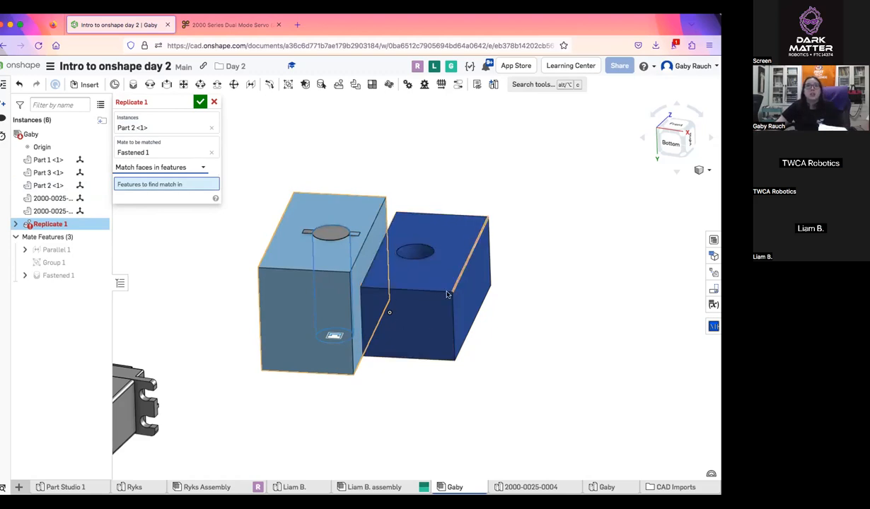
{"action": "right_click_drag", "start_coordinate": [425, 347], "coordinate": [440, 431]}
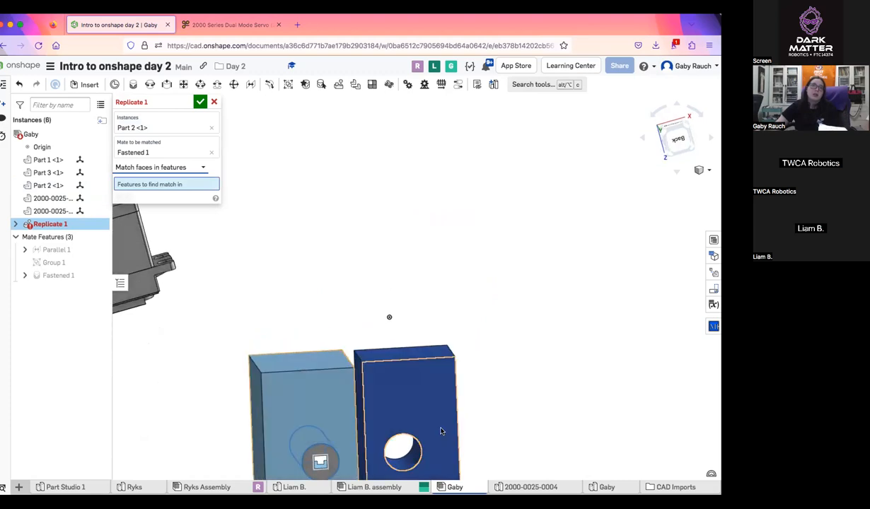
{"action": "scroll", "coordinate": [440, 431], "scroll_direction": "up", "scroll_amount": 5}
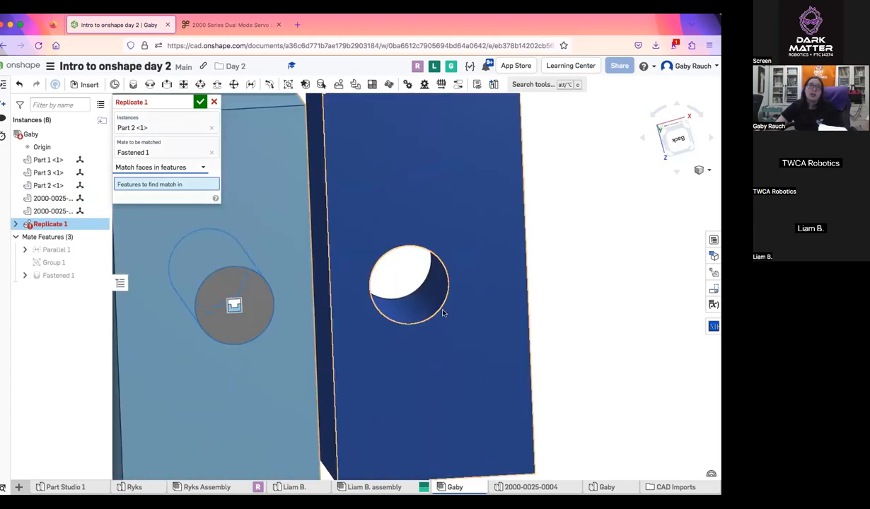
{"action": "left_click", "coordinate": [443, 313]}
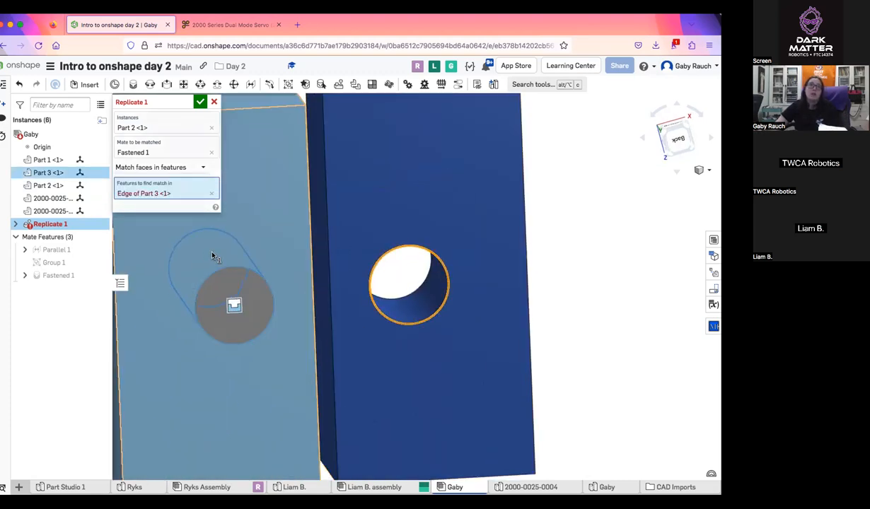
Replace the hole edge with Match individual faces and try the holed face of the dark blue block, then clear that face
{"action": "left_click", "coordinate": [211, 193]}
{"action": "left_click", "coordinate": [197, 167]}
{"action": "left_click", "coordinate": [171, 207]}
{"action": "left_click", "coordinate": [467, 196]}
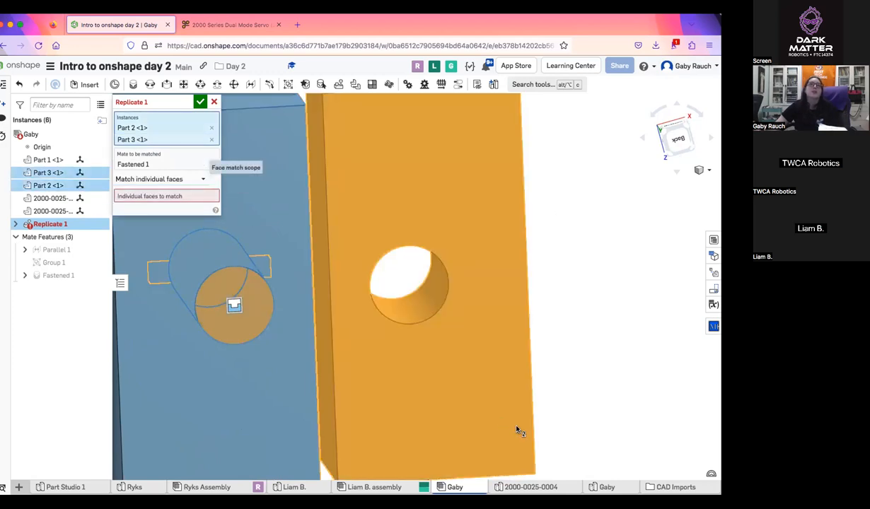
{"action": "left_click", "coordinate": [169, 196]}
{"action": "left_click", "coordinate": [448, 339]}
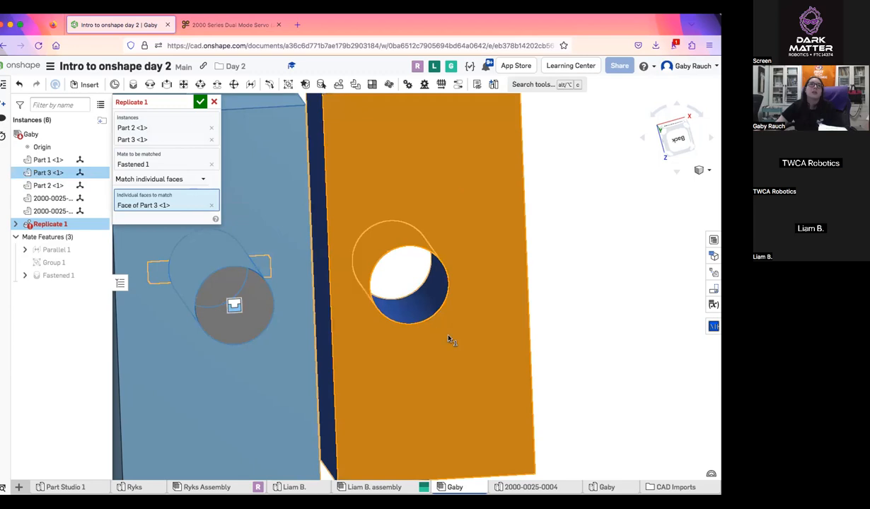
{"action": "left_click", "coordinate": [211, 205]}
{"action": "scroll", "coordinate": [331, 201], "scroll_direction": "down", "scroll_amount": 5}
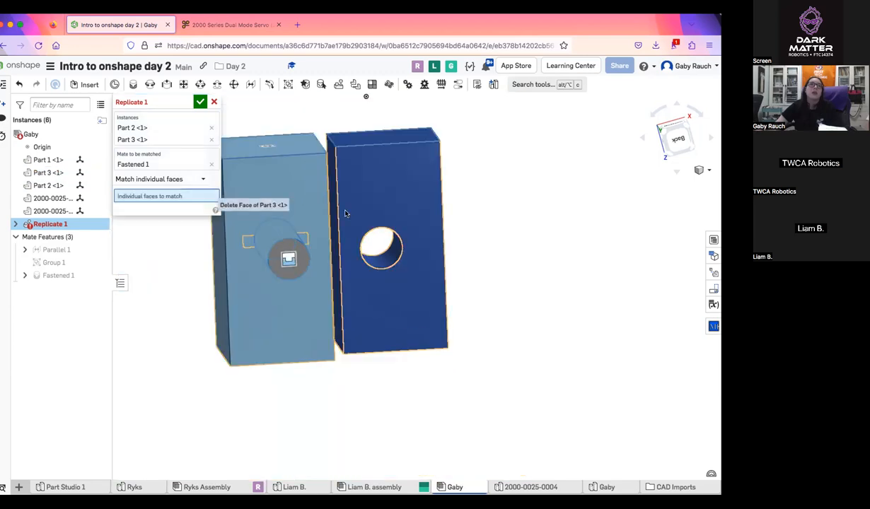
Keep only the Part 2 pin as the replicated instance and choose the dark blue block's holed face as the individual face to match
{"action": "left_click", "coordinate": [211, 139]}
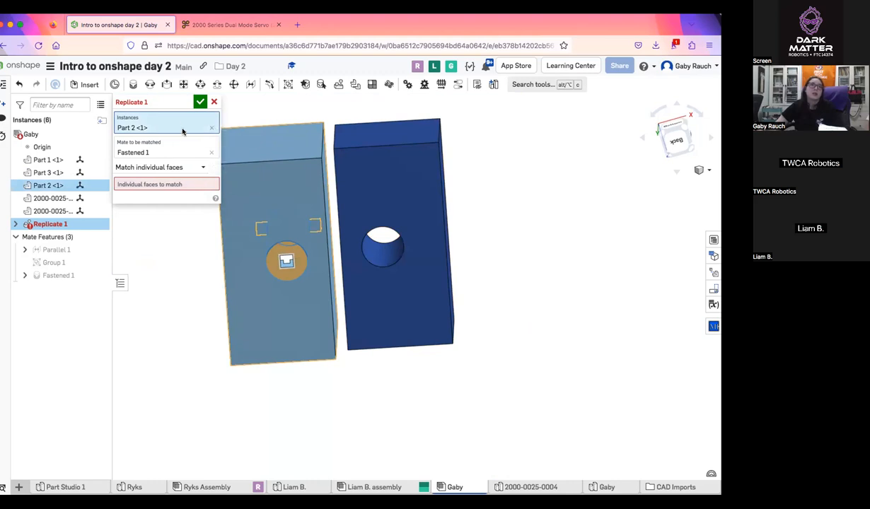
{"action": "left_click", "coordinate": [389, 206]}
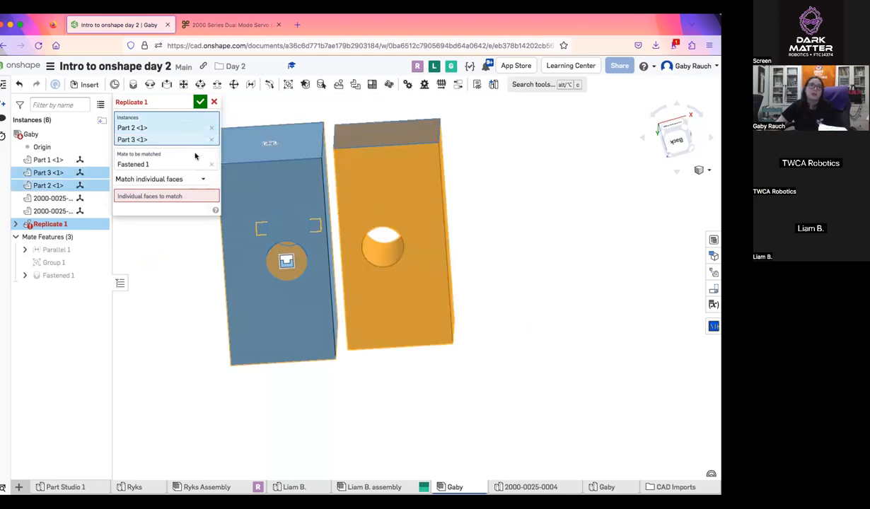
{"action": "left_click", "coordinate": [211, 140]}
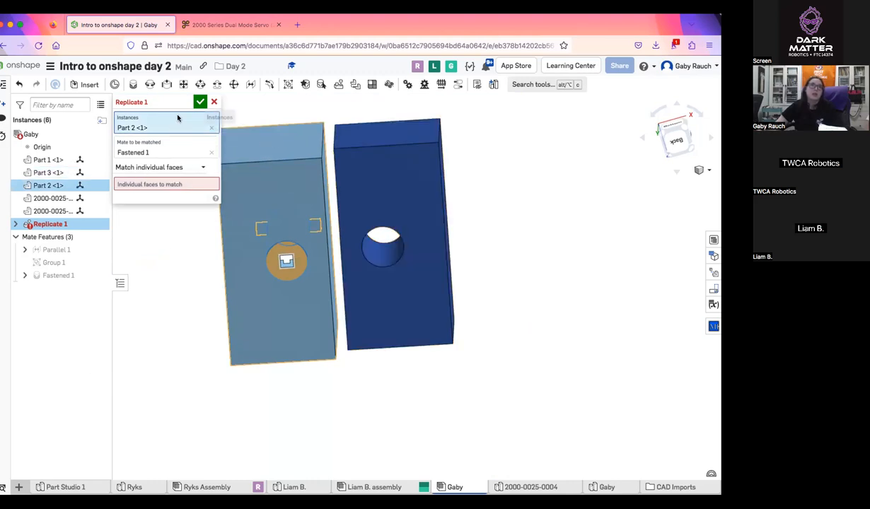
{"action": "left_click", "coordinate": [151, 185]}
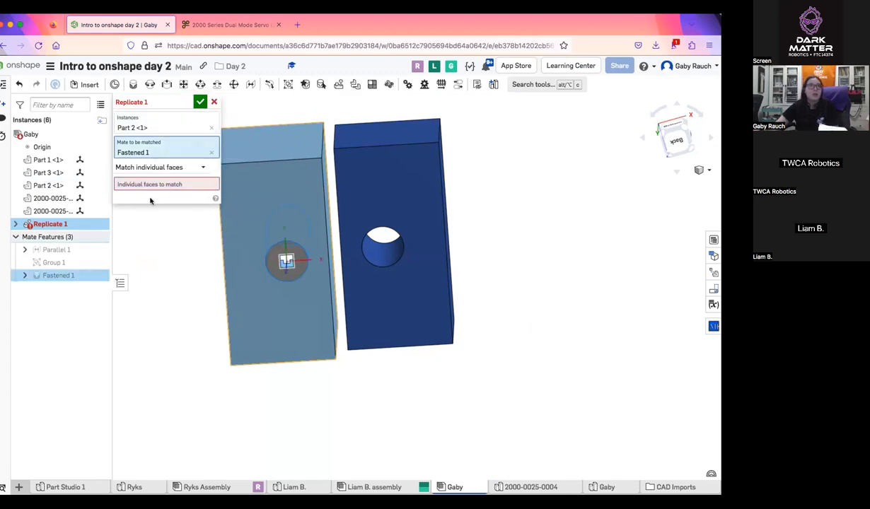
{"action": "left_click", "coordinate": [428, 194]}
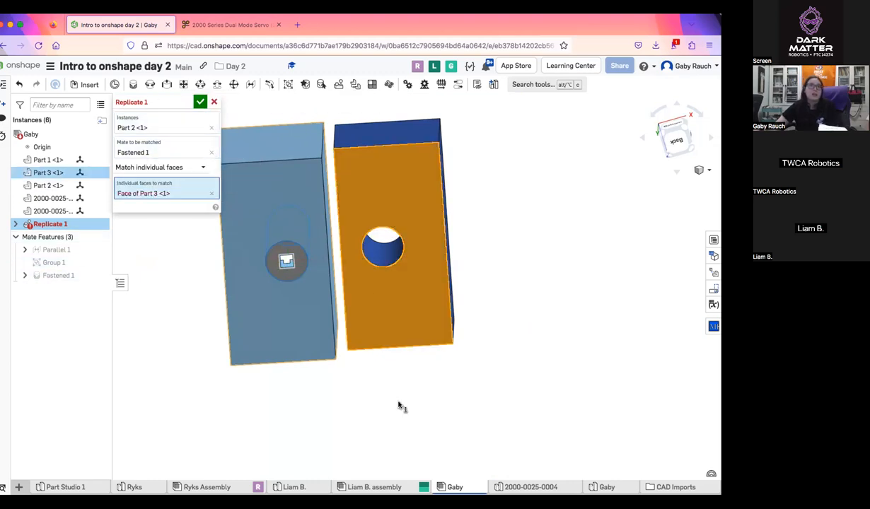
Try Match faces in features again with the dark blue block's hole edge, then clear it and cancel the Replicate
{"action": "left_click", "coordinate": [188, 163]}
{"action": "left_click", "coordinate": [152, 194]}
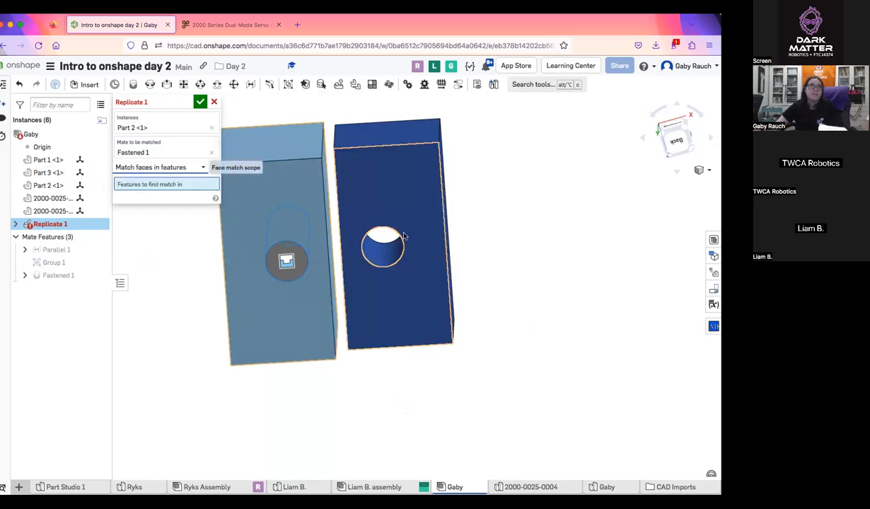
{"action": "left_click", "coordinate": [402, 241]}
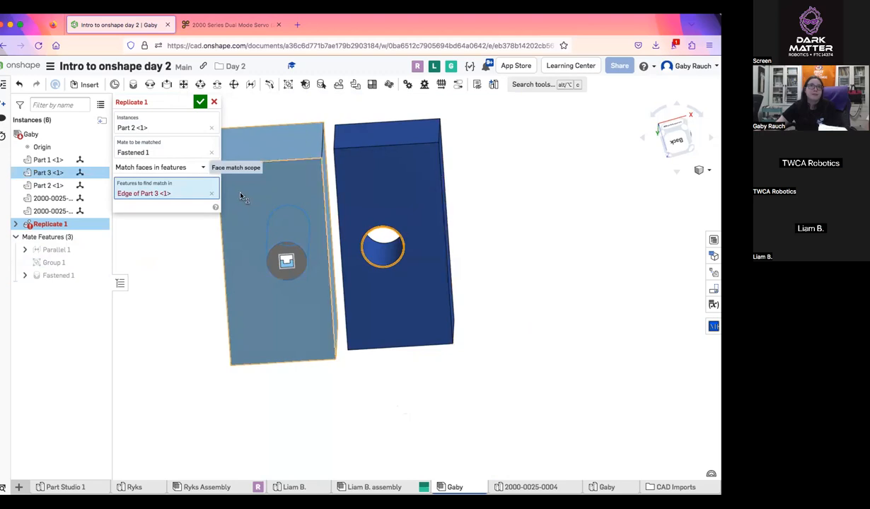
{"action": "left_click", "coordinate": [211, 193]}
{"action": "left_click", "coordinate": [201, 168]}
{"action": "left_click", "coordinate": [213, 102]}
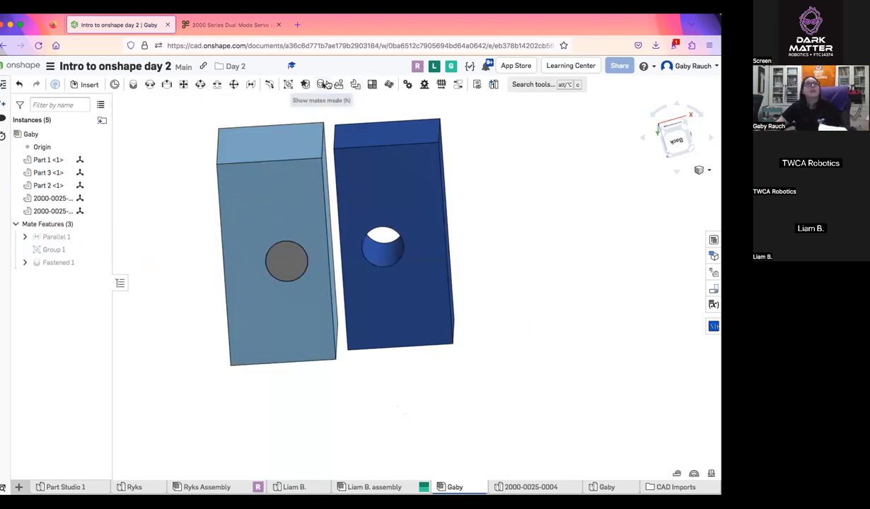
Restart Replicate for the Part 2 pin and its Fastened 1 mate, matching faces in the dark blue block
{"action": "left_click", "coordinate": [338, 84]}
{"action": "left_click", "coordinate": [288, 269]}
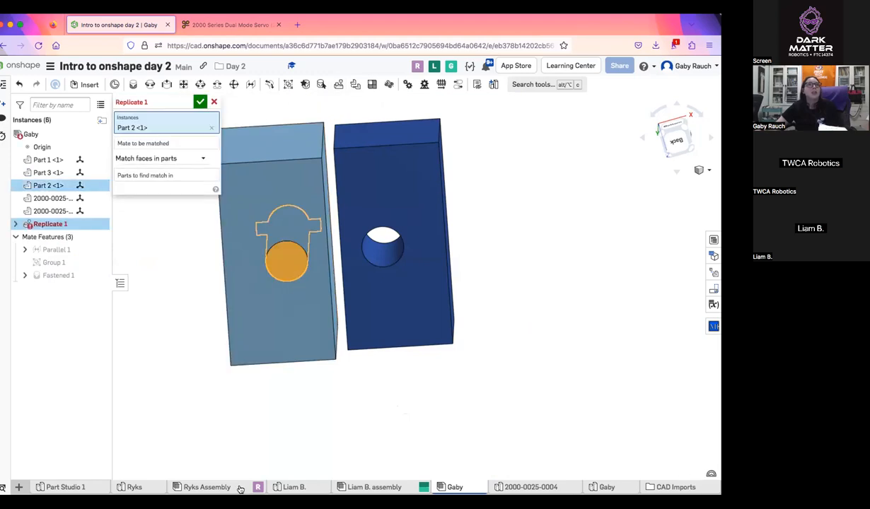
{"action": "left_click", "coordinate": [408, 202]}
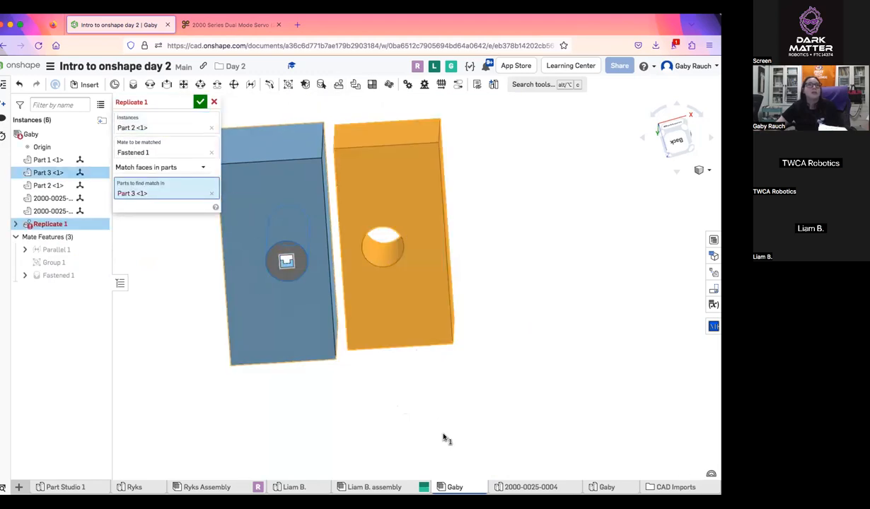
Try Match faces in features and Match individual faces with the dark blue block's holed face, then cancel the Replicate
{"action": "left_click", "coordinate": [211, 193]}
{"action": "left_click", "coordinate": [194, 169]}
{"action": "left_click", "coordinate": [169, 194]}
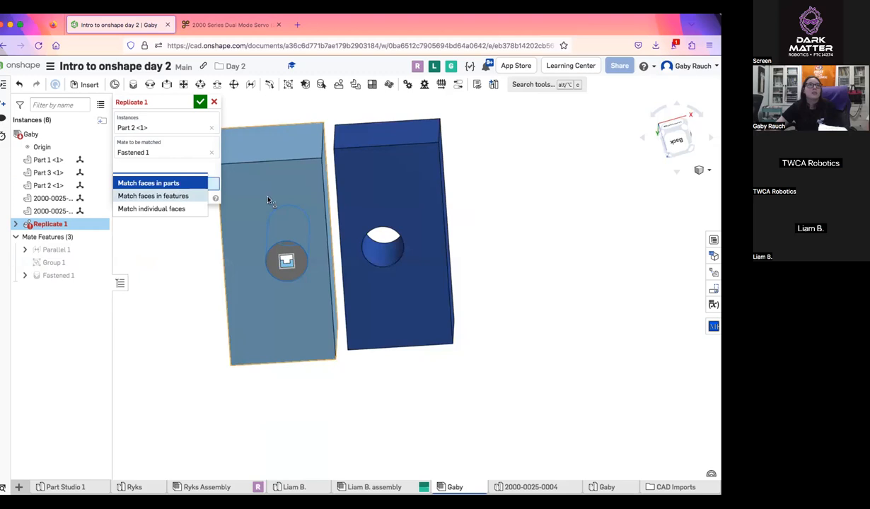
{"action": "left_click", "coordinate": [398, 211]}
{"action": "left_click", "coordinate": [191, 174]}
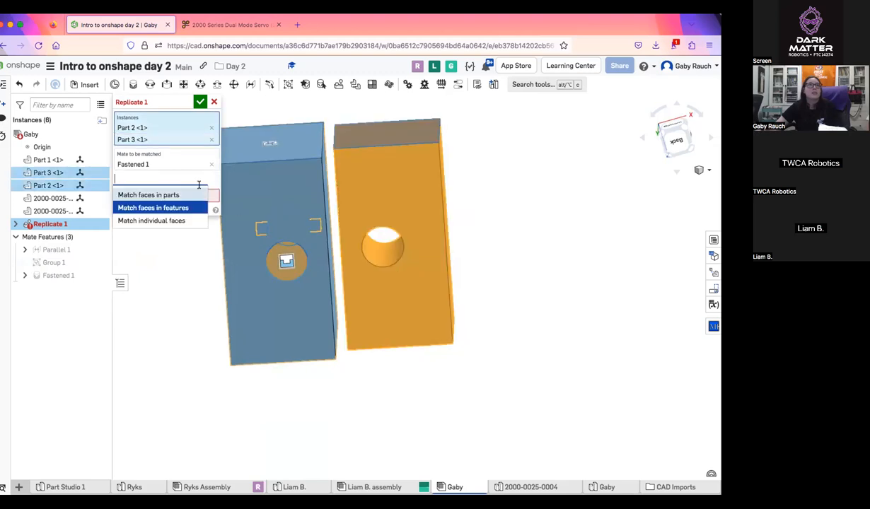
{"action": "left_click", "coordinate": [183, 209]}
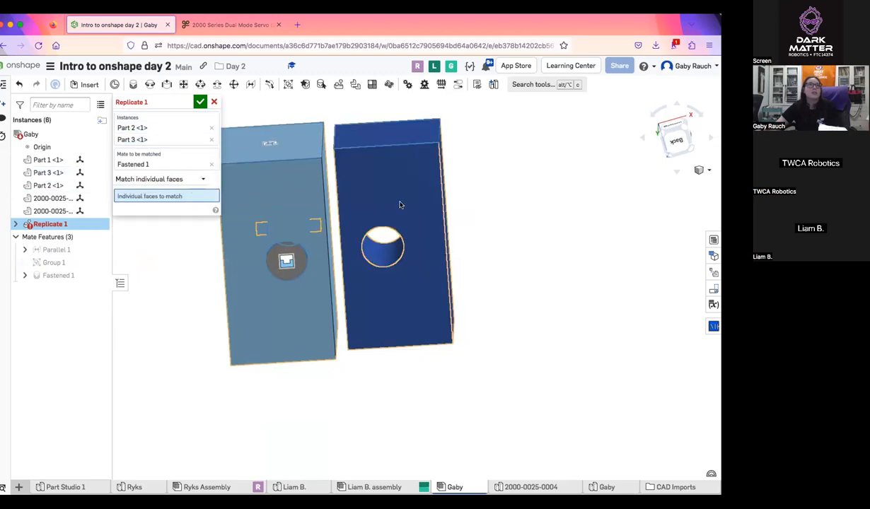
{"action": "left_click", "coordinate": [345, 253]}
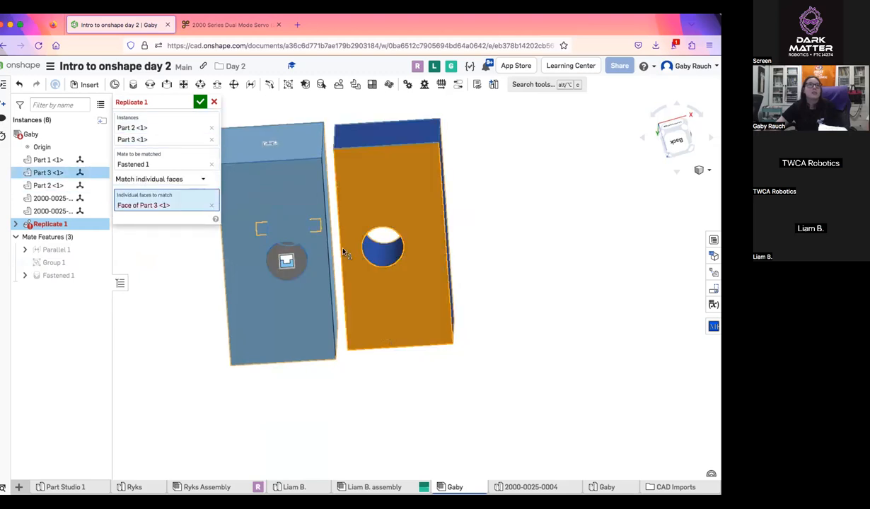
{"action": "left_click", "coordinate": [210, 140]}
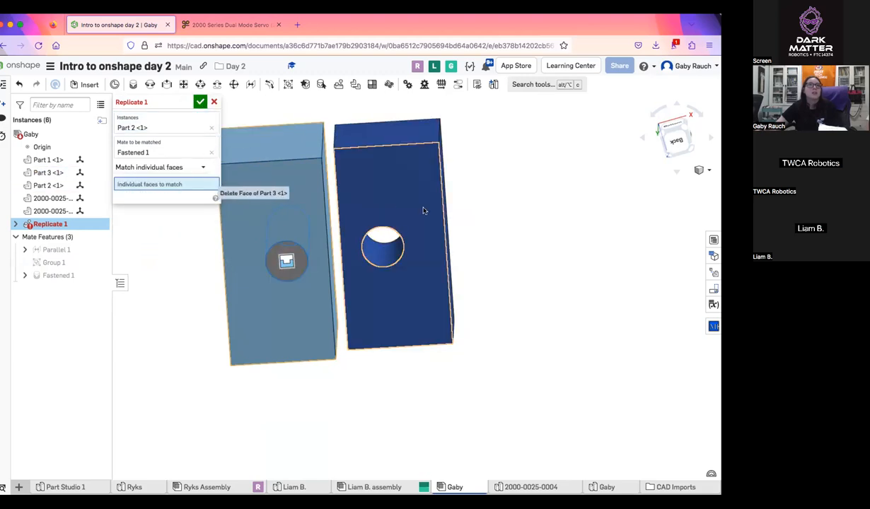
{"action": "left_click", "coordinate": [214, 105]}
Start inserting a part from other documents and open the ServoCity folder of FTC Robotics Parts Users
{"action": "right_click_drag", "start_coordinate": [555, 221], "coordinate": [459, 252]}
{"action": "middle_click_drag", "start_coordinate": [459, 251], "coordinate": [305, 257]}
{"action": "left_click", "coordinate": [75, 84]}
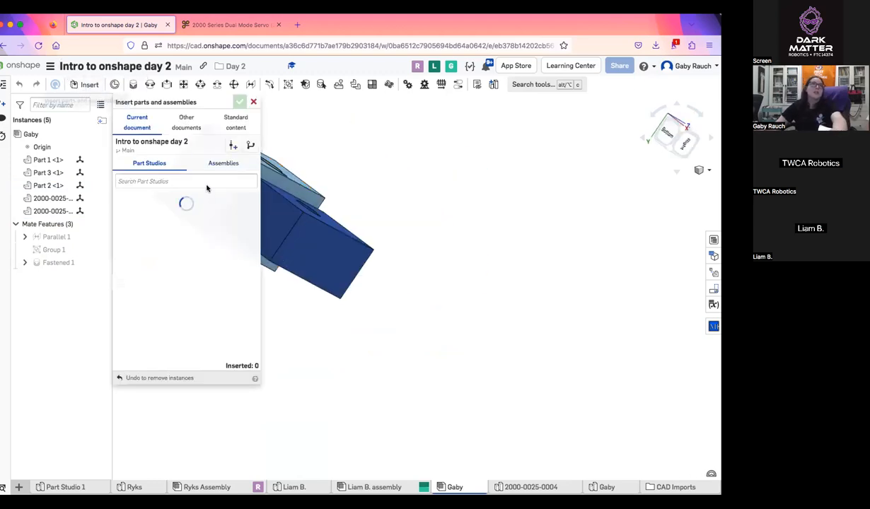
{"action": "left_click", "coordinate": [186, 121]}
{"action": "left_click", "coordinate": [186, 272]}
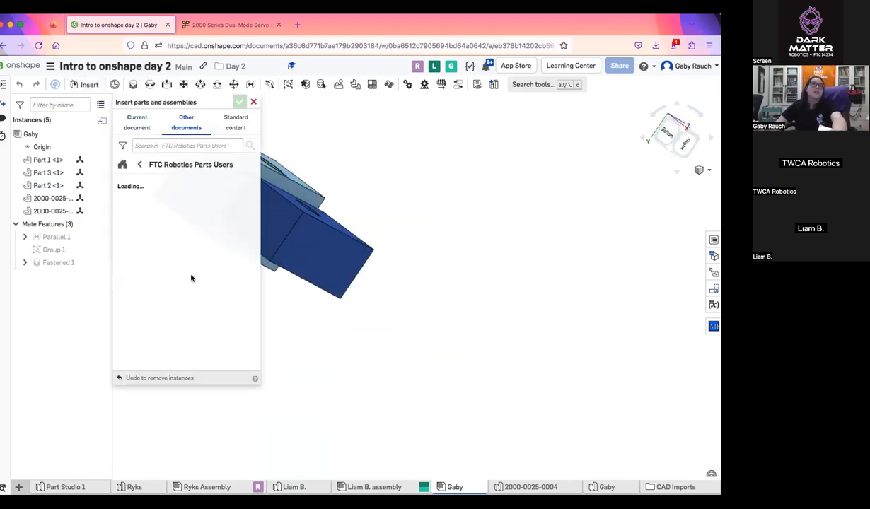
{"action": "scroll", "coordinate": [206, 268], "scroll_direction": "down", "scroll_amount": 1}
{"action": "scroll", "coordinate": [207, 268], "scroll_direction": "down", "scroll_amount": 2}
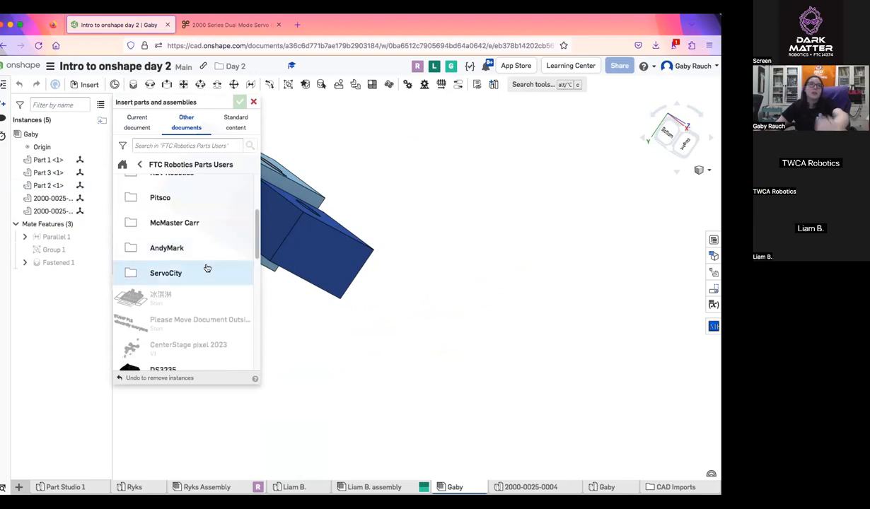
{"action": "left_click", "coordinate": [207, 271]}
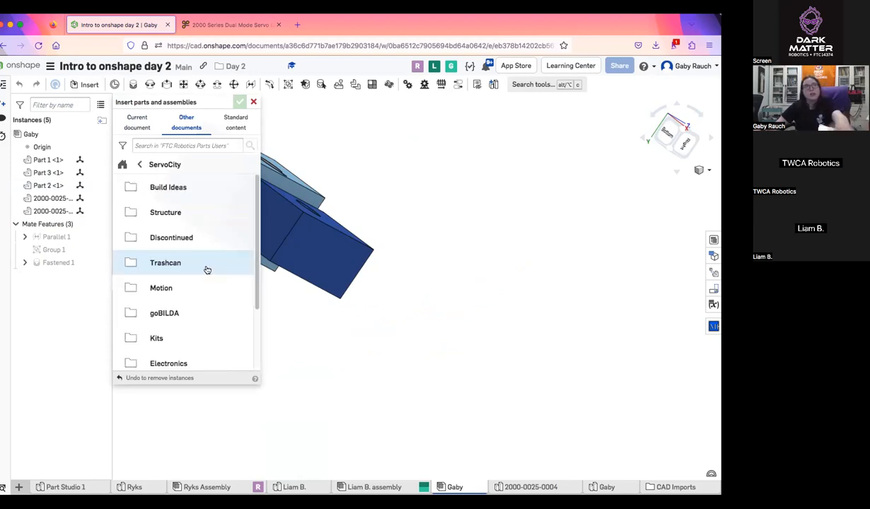
Insert the second Bottom Tapped Pattern Mount from ServoCity's Structure folder and place it in open space beside the dark blue block
{"action": "left_click", "coordinate": [162, 215]}
{"action": "scroll", "coordinate": [201, 338], "scroll_direction": "down", "scroll_amount": 2}
{"action": "left_click", "coordinate": [180, 246]}
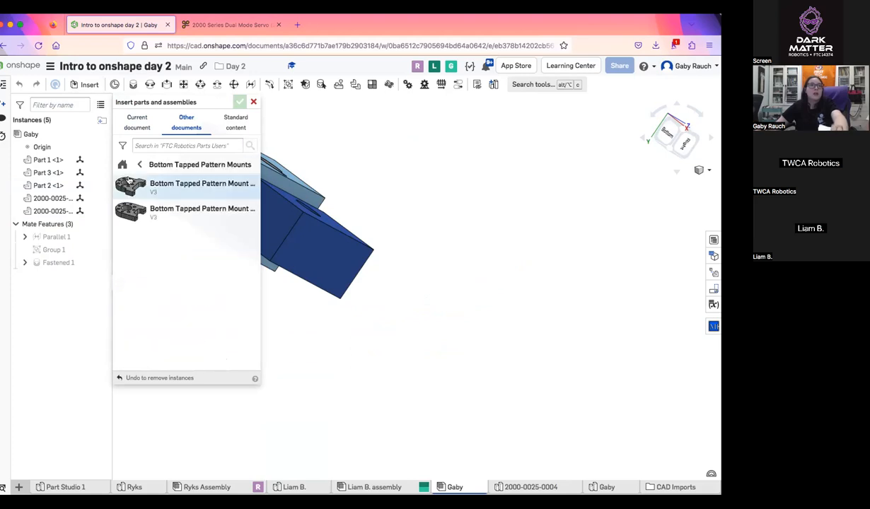
{"action": "left_click", "coordinate": [150, 205]}
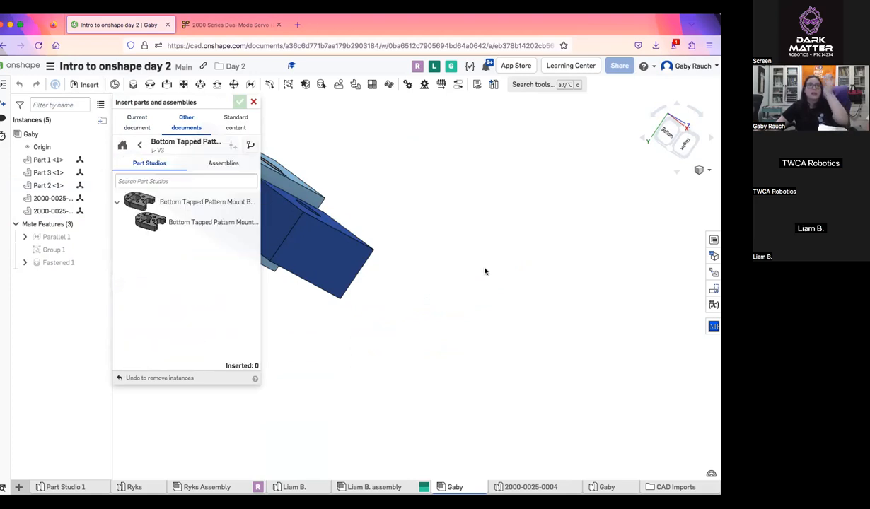
{"action": "left_click", "coordinate": [236, 225]}
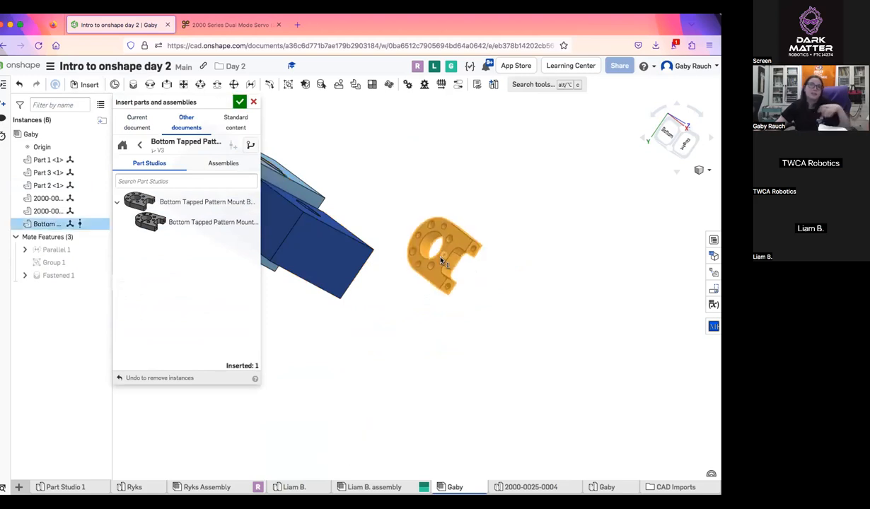
{"action": "left_click", "coordinate": [440, 253]}
Insert a standard ANSI inch binding head machine screw, slotted, 0.125 long, and place it near the pattern mount
{"action": "left_click", "coordinate": [237, 124]}
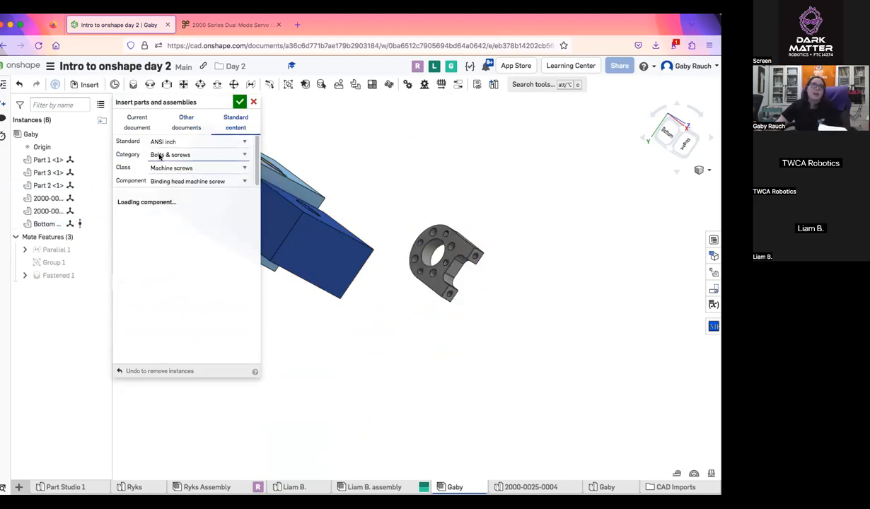
{"action": "left_click", "coordinate": [176, 154]}
{"action": "left_click", "coordinate": [185, 150]}
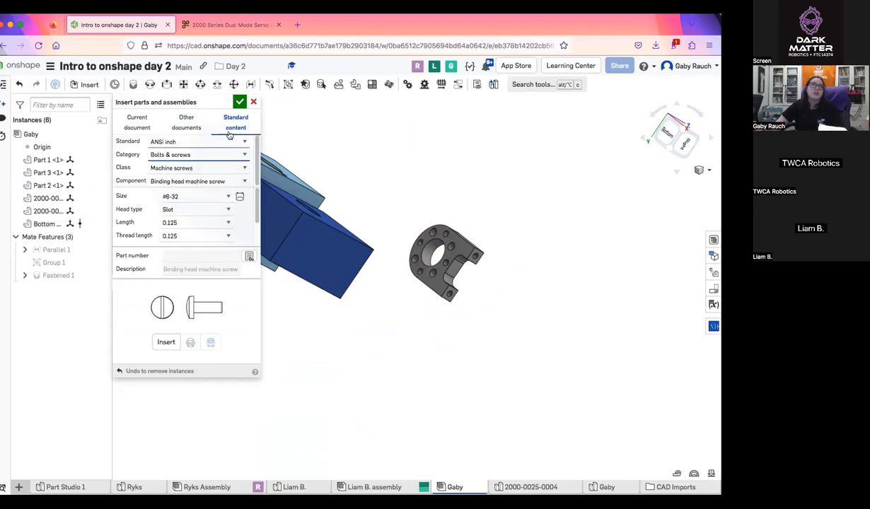
{"action": "left_click", "coordinate": [239, 103]}
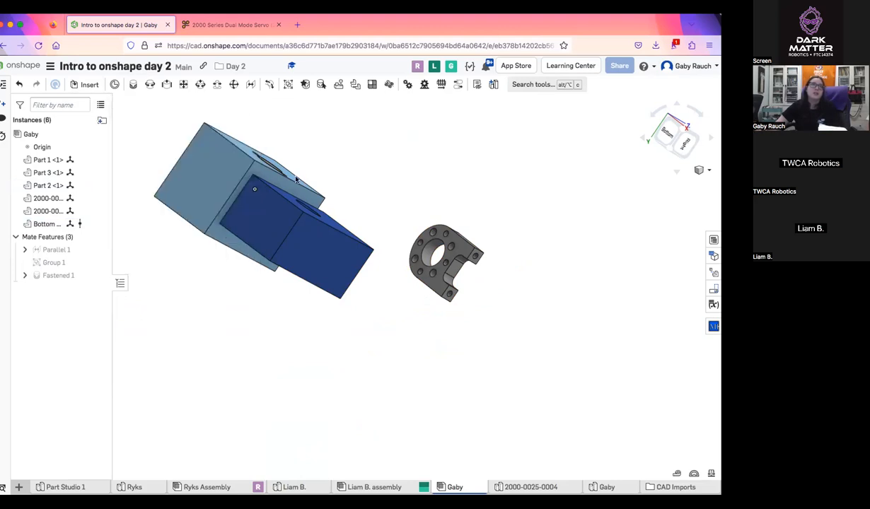
{"action": "left_click", "coordinate": [85, 84]}
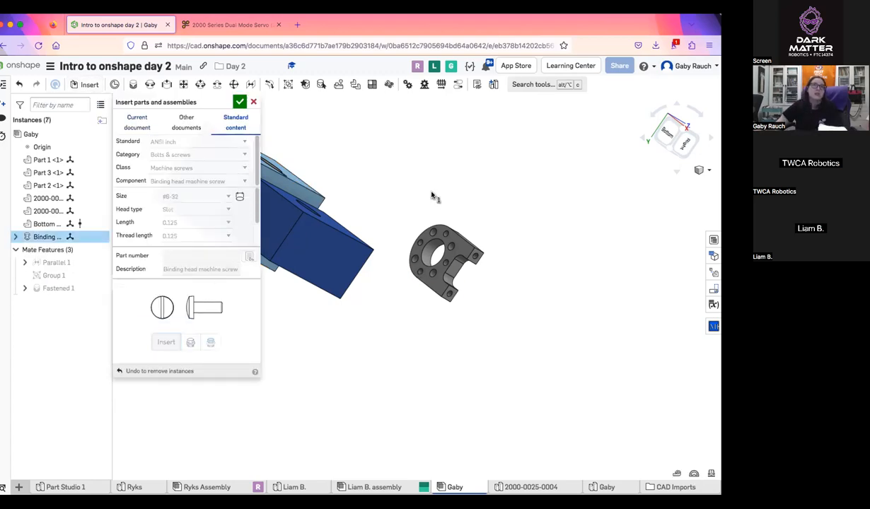
{"action": "left_click", "coordinate": [239, 101]}
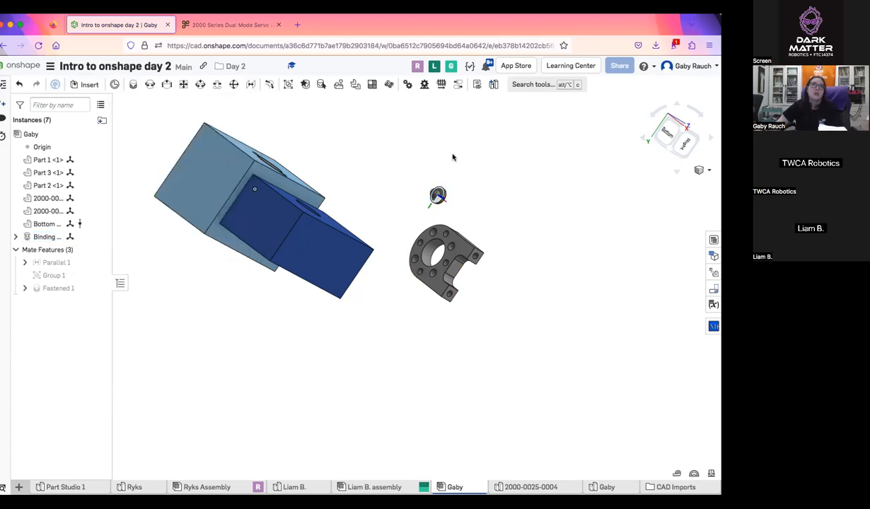
Add a Fastened mate joining the underside of the screw's head to a large hole on the pattern mount's face
{"action": "scroll", "coordinate": [437, 244], "scroll_direction": "up", "scroll_amount": 5}
{"action": "right_click_drag", "start_coordinate": [379, 260], "coordinate": [390, 262]}
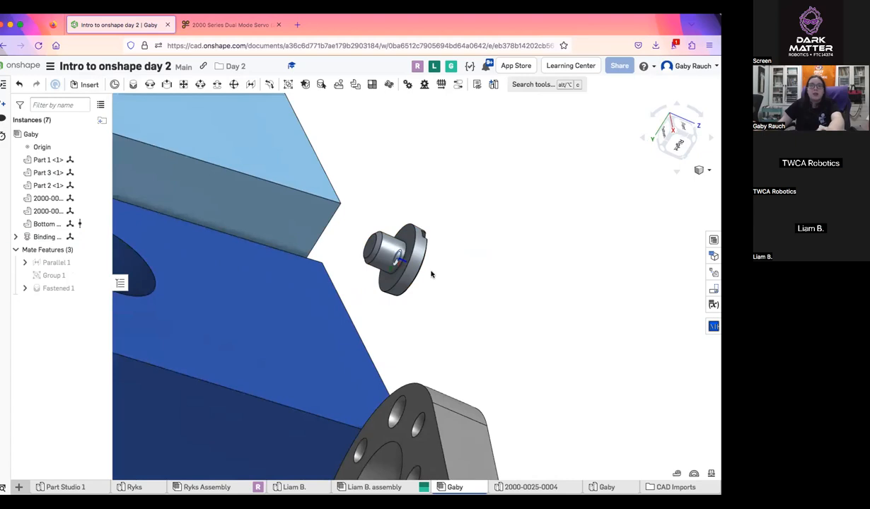
{"action": "key", "text": "f"}
{"action": "left_click", "coordinate": [409, 271]}
{"action": "scroll", "coordinate": [418, 273], "scroll_direction": "down", "scroll_amount": 3}
{"action": "right_click_drag", "start_coordinate": [419, 273], "coordinate": [451, 218]}
{"action": "left_click", "coordinate": [507, 294]}
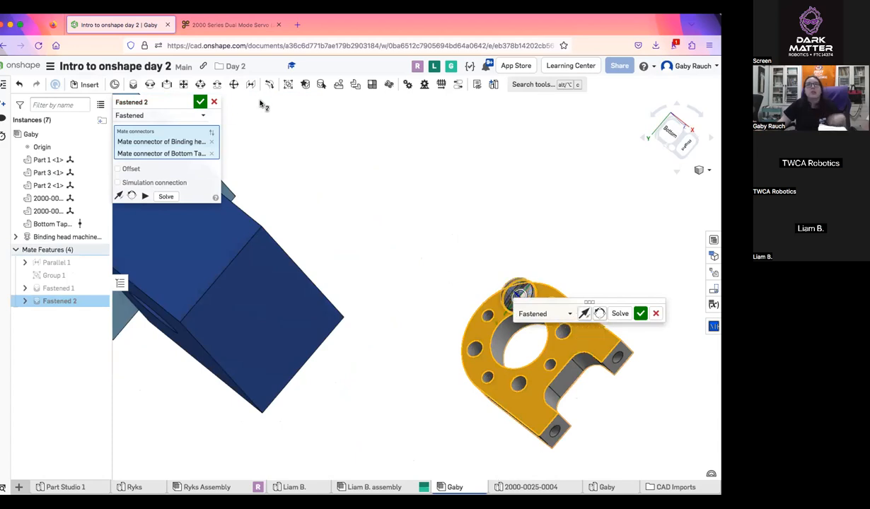
{"action": "scroll", "coordinate": [479, 286], "scroll_direction": "up", "scroll_amount": 6}
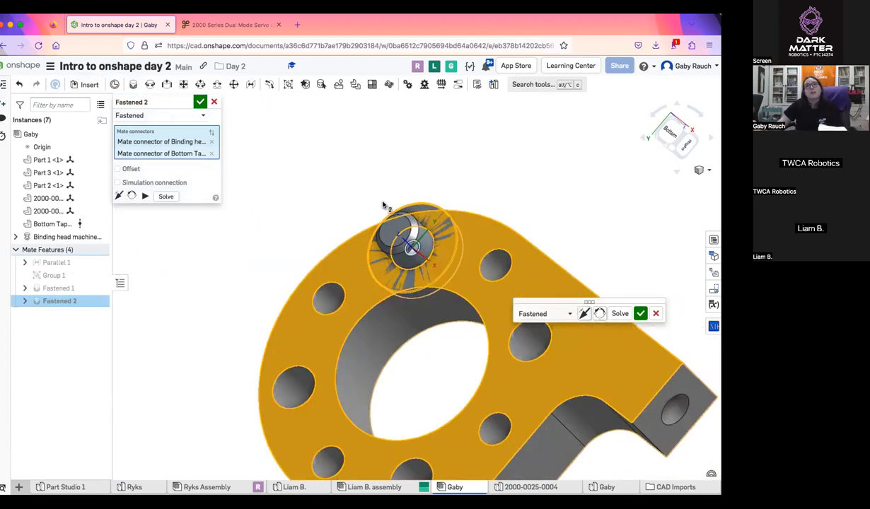
{"action": "right_click_drag", "start_coordinate": [414, 249], "coordinate": [393, 224]}
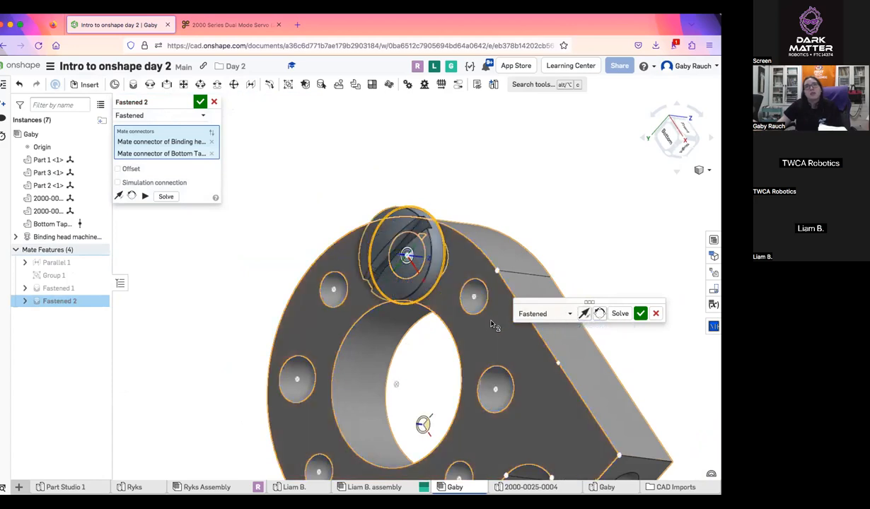
{"action": "left_click", "coordinate": [198, 105]}
Replicate the screw and its Fastened 2 mate with Match edges on face, using the pattern mount's holed face
{"action": "scroll", "coordinate": [403, 202], "scroll_direction": "down", "scroll_amount": 5}
{"action": "right_click_drag", "start_coordinate": [406, 203], "coordinate": [360, 98]}
{"action": "left_click", "coordinate": [338, 85]}
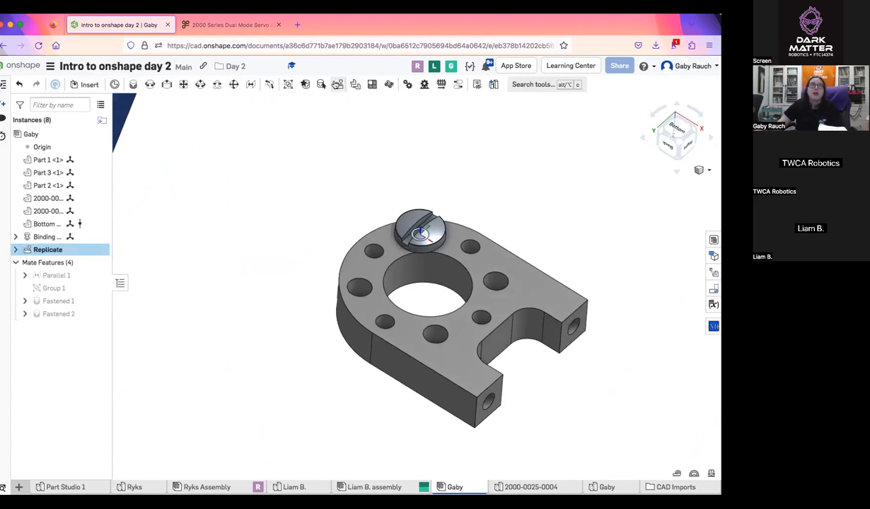
{"action": "left_click", "coordinate": [409, 234]}
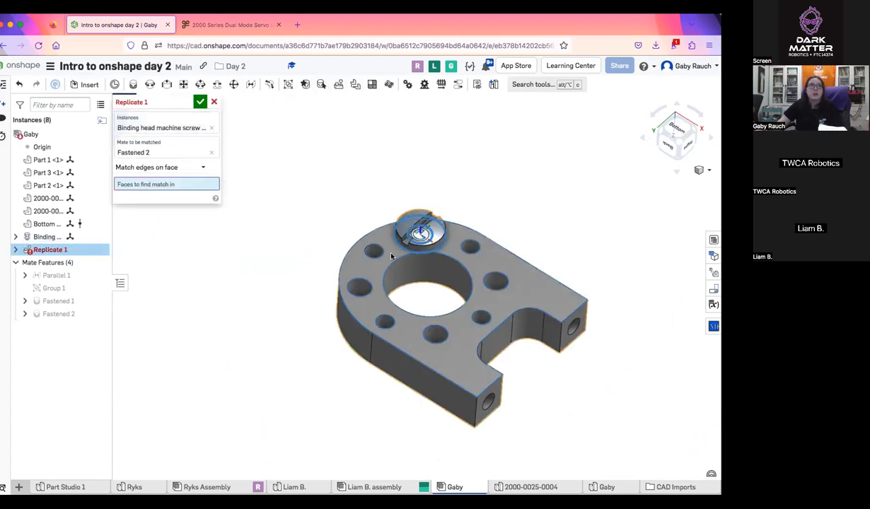
{"action": "left_click", "coordinate": [391, 256]}
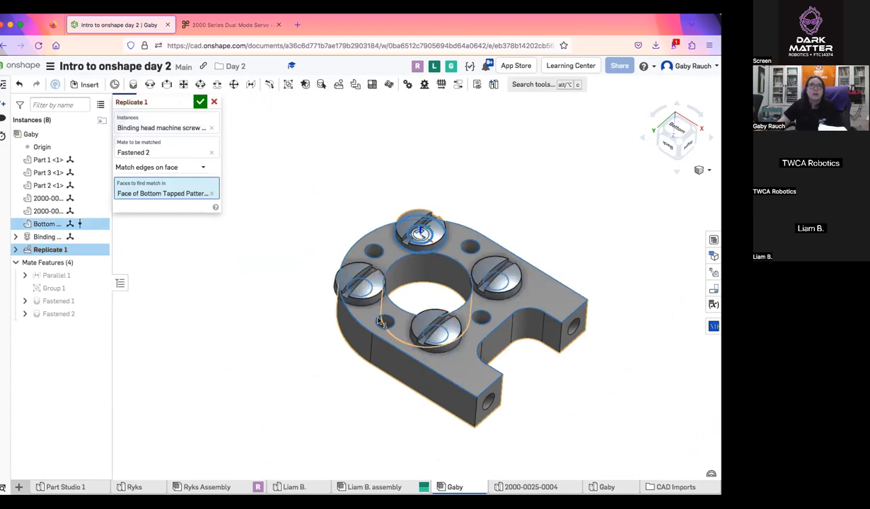
{"action": "right_click_drag", "start_coordinate": [314, 235], "coordinate": [424, 234]}
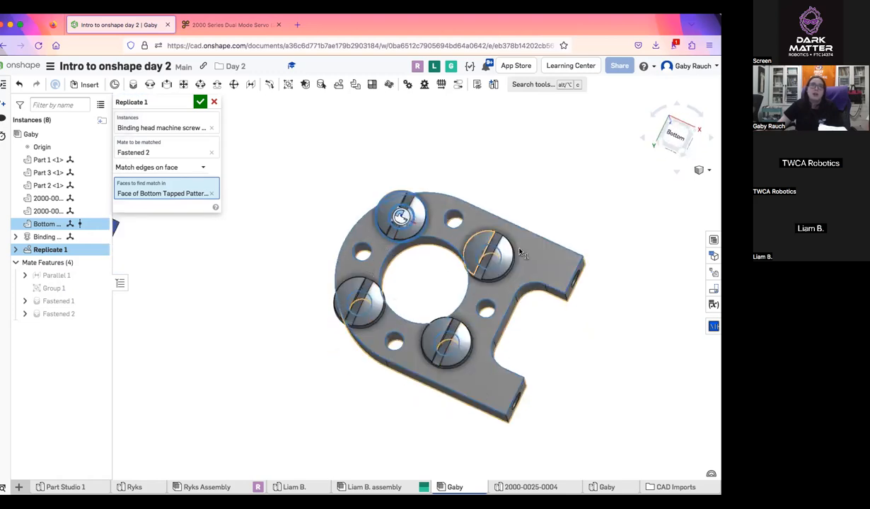
Try Match individual edges on the pattern mount's other three large holes, discarding a small hole's edge, then cancel the Replicate
{"action": "left_click", "coordinate": [188, 166]}
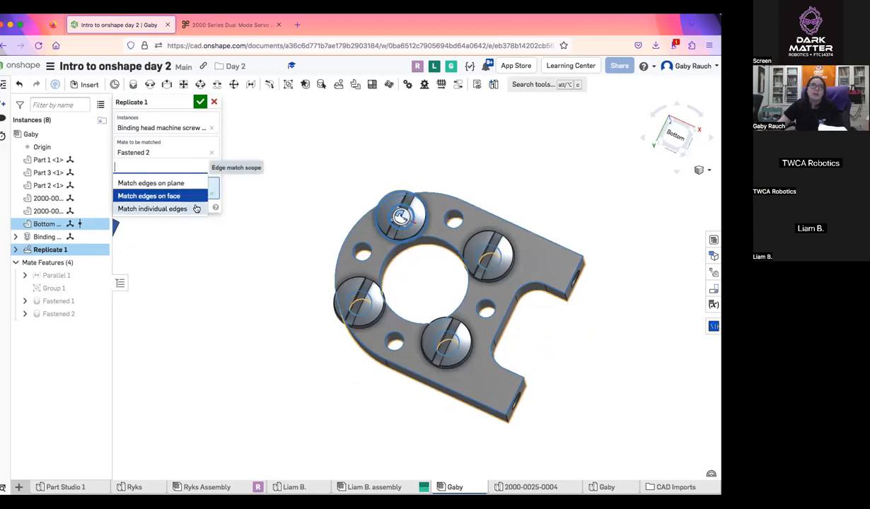
{"action": "left_click", "coordinate": [196, 208]}
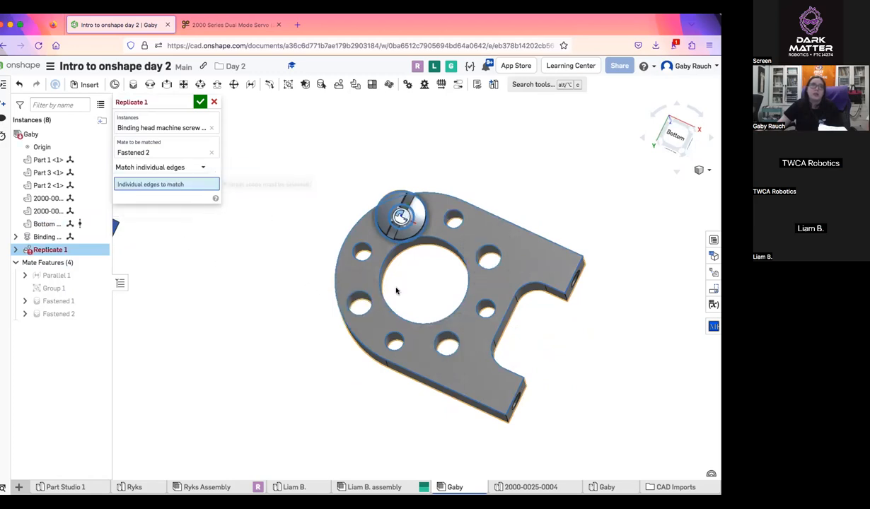
{"action": "left_click", "coordinate": [369, 303]}
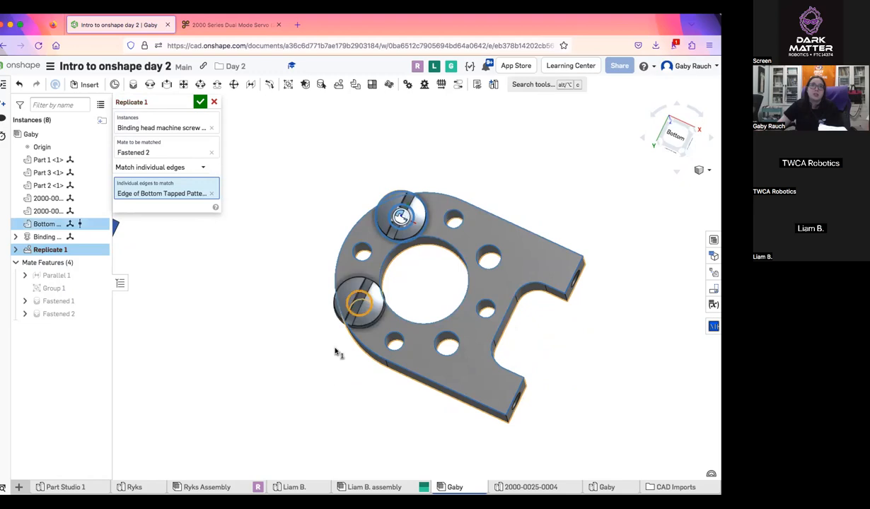
{"action": "left_click", "coordinate": [484, 319]}
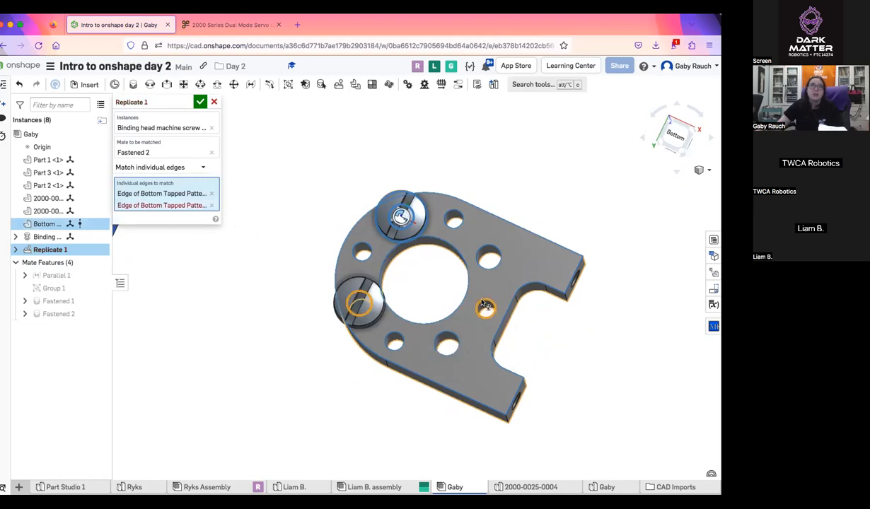
{"action": "left_click", "coordinate": [211, 205]}
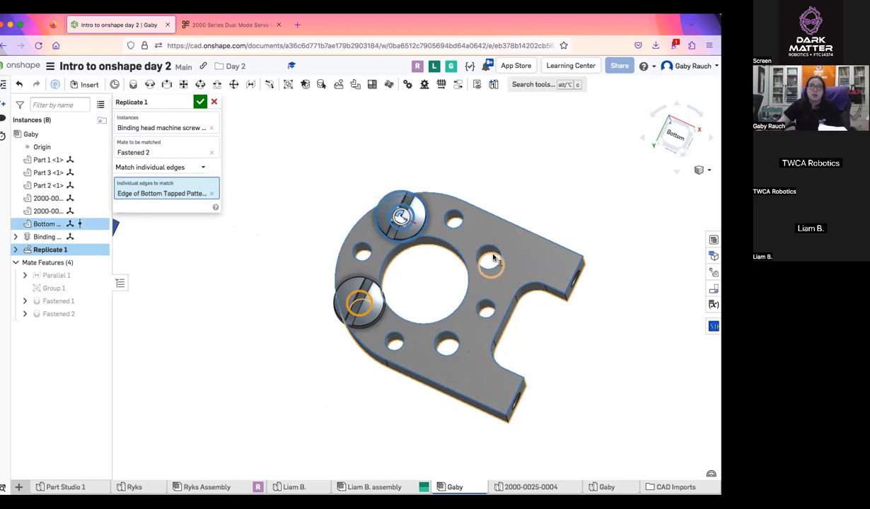
{"action": "left_click", "coordinate": [490, 266]}
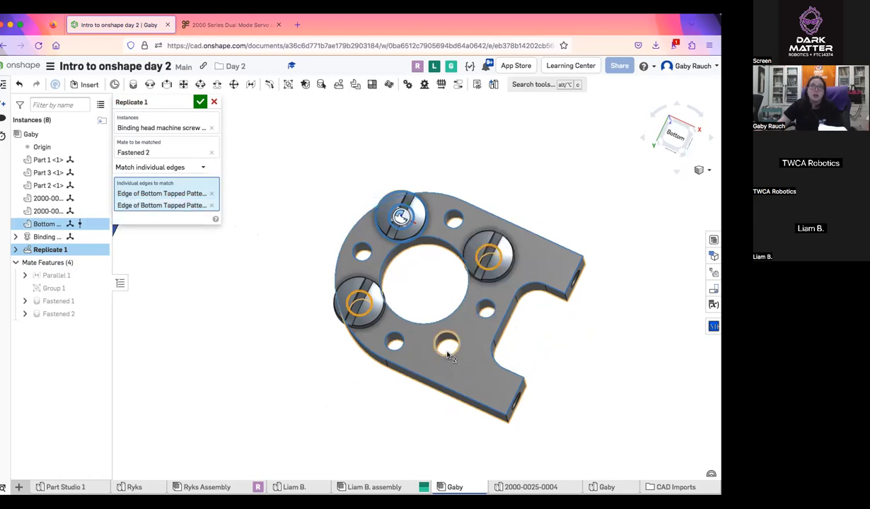
{"action": "left_click", "coordinate": [447, 345]}
{"action": "right_click_drag", "start_coordinate": [524, 439], "coordinate": [446, 450]}
{"action": "right_click_drag", "start_coordinate": [314, 332], "coordinate": [283, 308]}
{"action": "left_click", "coordinate": [214, 102]}
{"action": "scroll", "coordinate": [452, 322], "scroll_direction": "down", "scroll_amount": 4}
{"action": "mouse_move", "coordinate": [458, 328]}
{"action": "right_mouse_down"}
{"action": "mouse_move", "coordinate": [456, 336]}
{"action": "mouse_move", "coordinate": [457, 318]}
{"action": "right_mouse_up"}
{"action": "left_click_drag", "start_coordinate": [422, 347], "coordinate": [463, 272]}
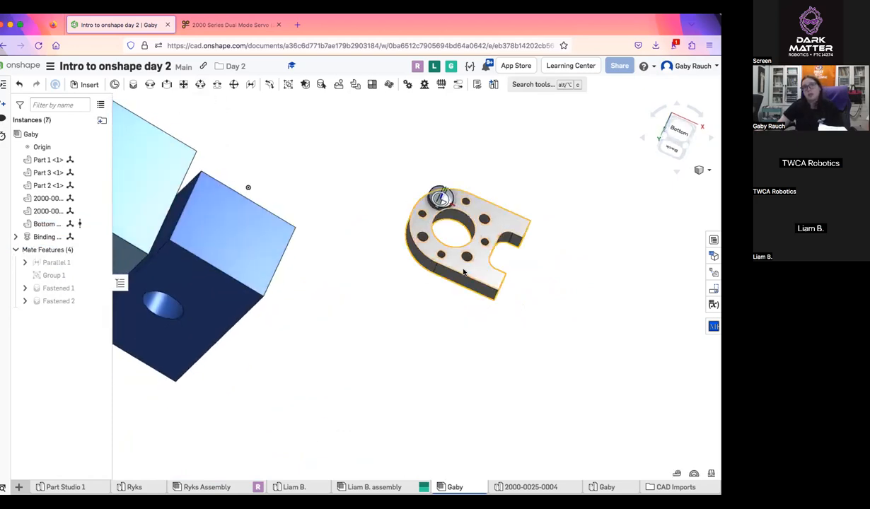
{"action": "scroll", "coordinate": [462, 272], "scroll_direction": "down", "scroll_amount": 5}
{"action": "right_click_drag", "start_coordinate": [462, 272], "coordinate": [389, 276]}
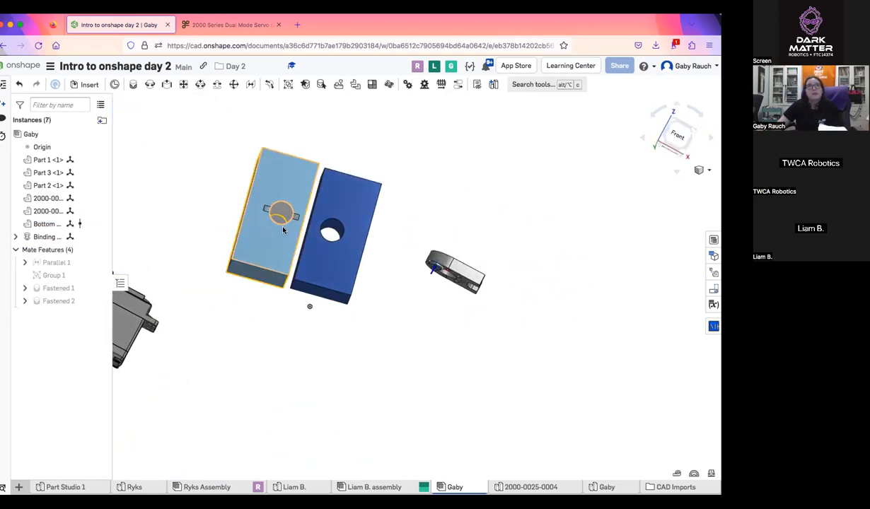
{"action": "right_click_drag", "start_coordinate": [276, 219], "coordinate": [295, 151]}
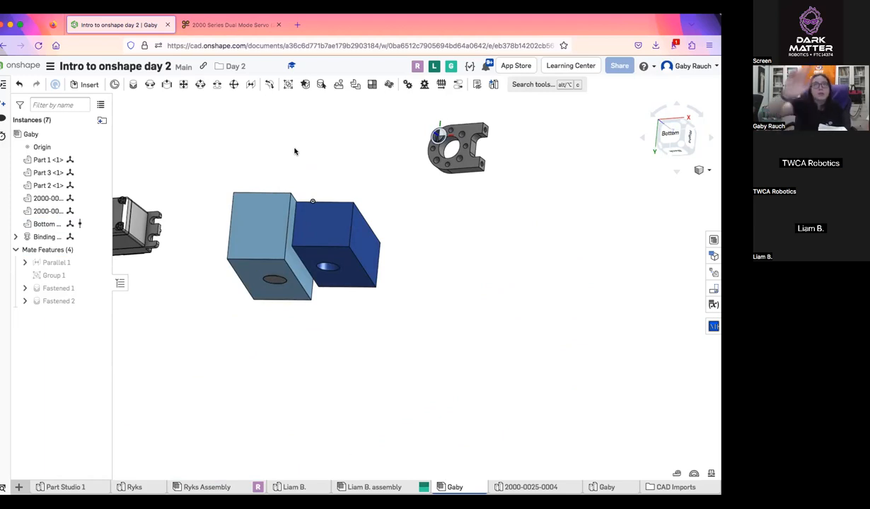
{"action": "right_click_drag", "start_coordinate": [295, 163], "coordinate": [397, 286]}
{"action": "right_click_drag", "start_coordinate": [495, 279], "coordinate": [386, 170]}
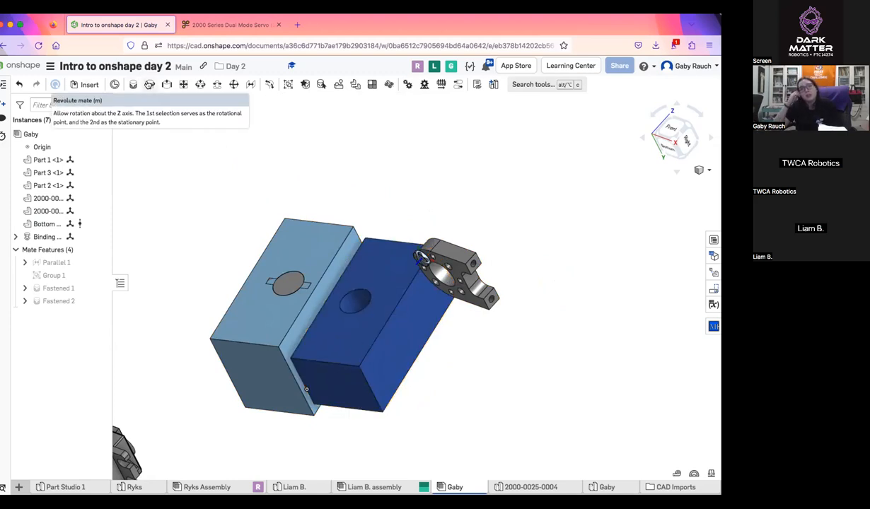
{"action": "scroll", "coordinate": [327, 262], "scroll_direction": "down", "scroll_amount": 3}
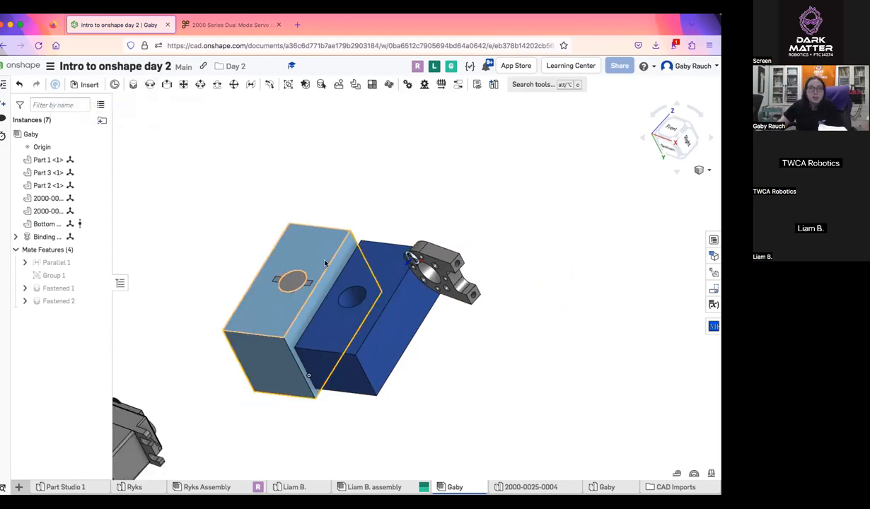
{"action": "middle_click_drag", "start_coordinate": [229, 393], "coordinate": [382, 391]}
{"action": "left_click_drag", "start_coordinate": [329, 396], "coordinate": [302, 282]}
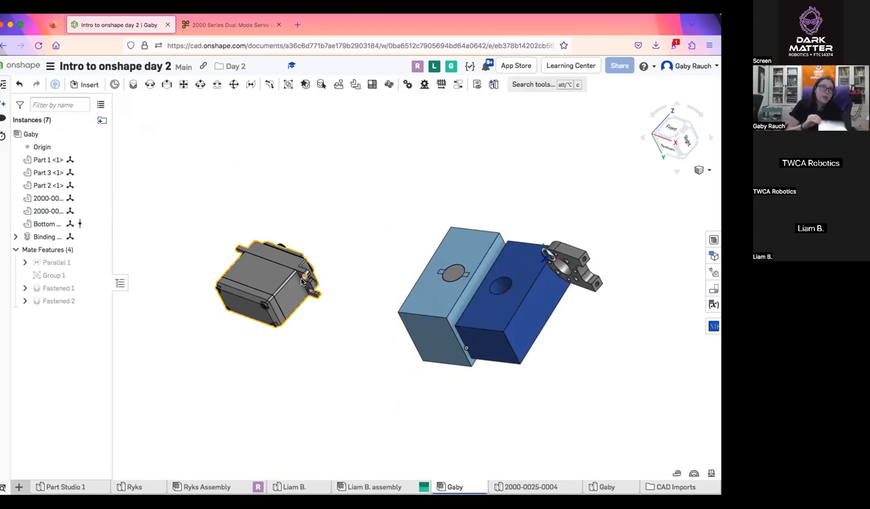
{"action": "right_click_drag", "start_coordinate": [527, 343], "coordinate": [569, 331]}
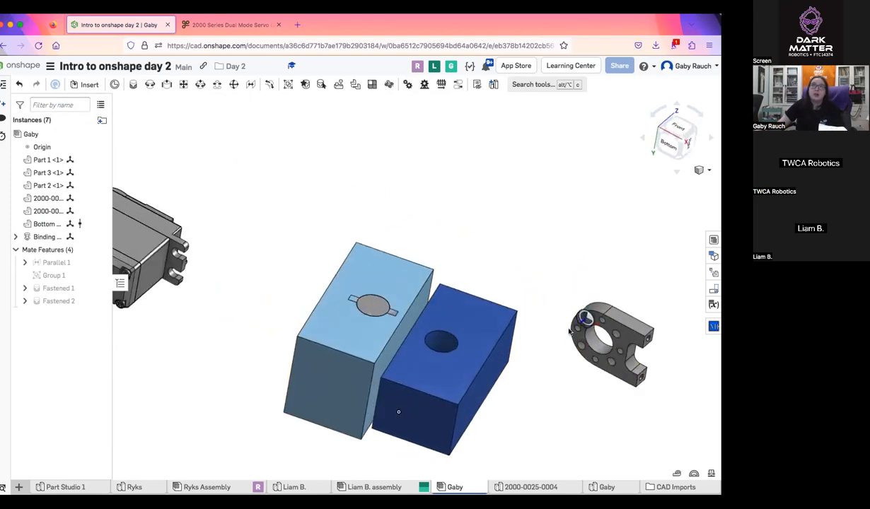
{"action": "left_click_drag", "start_coordinate": [626, 325], "coordinate": [623, 256]}
{"action": "scroll", "coordinate": [447, 408], "scroll_direction": "up", "scroll_amount": 5}
{"action": "right_click_drag", "start_coordinate": [447, 408], "coordinate": [479, 348]}
Hide Part 1, the light blue block that encloses the pin
{"action": "right_click", "coordinate": [307, 326]}
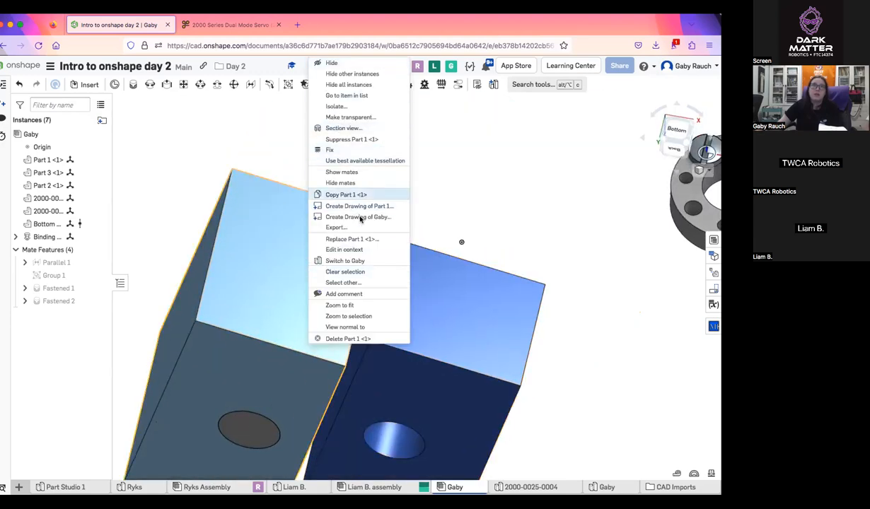
{"action": "left_click", "coordinate": [597, 212]}
{"action": "right_click_drag", "start_coordinate": [535, 211], "coordinate": [651, 257]}
{"action": "middle_click_drag", "start_coordinate": [521, 255], "coordinate": [650, 257]}
{"action": "right_click", "coordinate": [399, 271]}
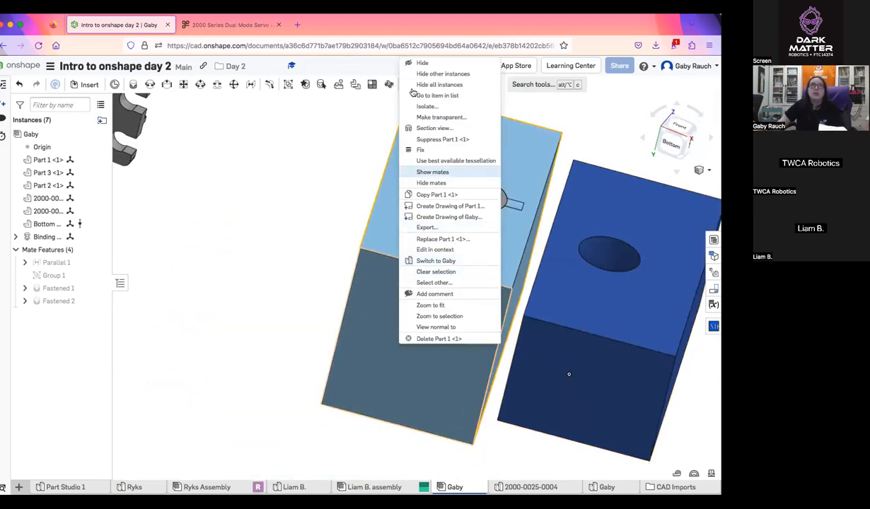
{"action": "left_click", "coordinate": [424, 63]}
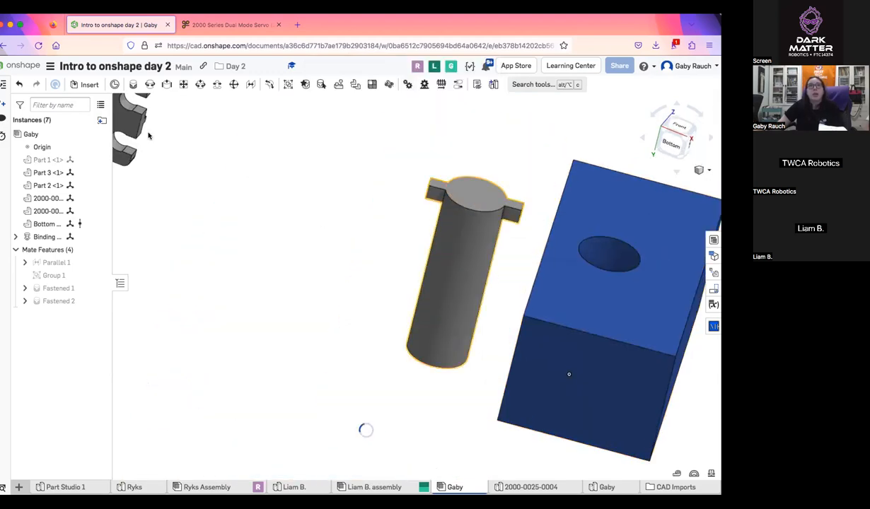
Hide all instances in the assembly, then show all instances again
{"action": "right_click", "coordinate": [456, 265]}
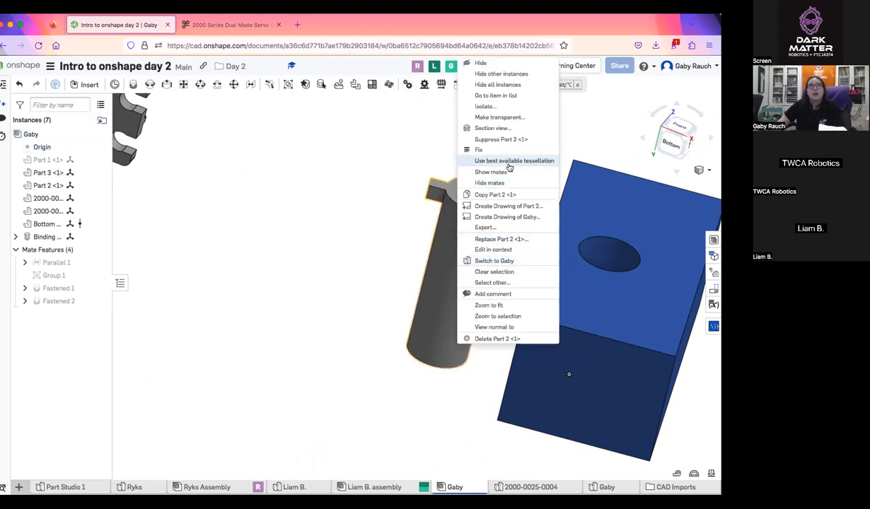
{"action": "left_click", "coordinate": [481, 84]}
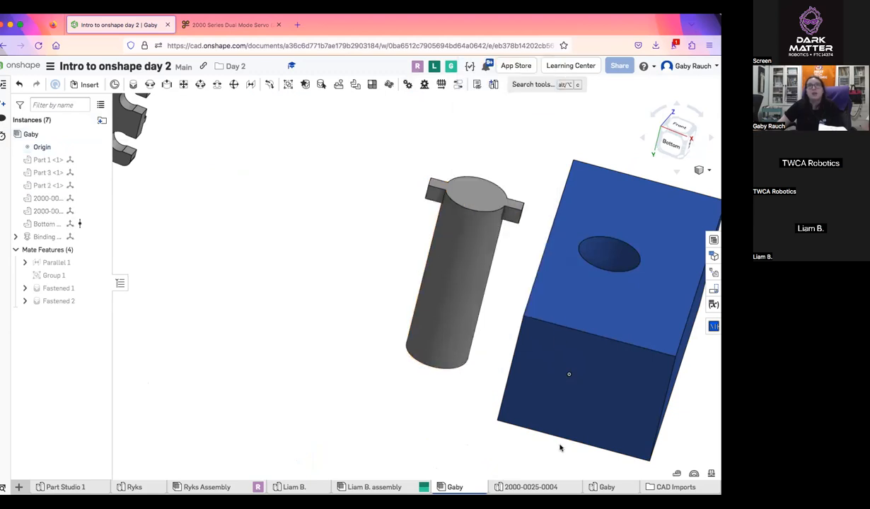
{"action": "right_click", "coordinate": [471, 283]}
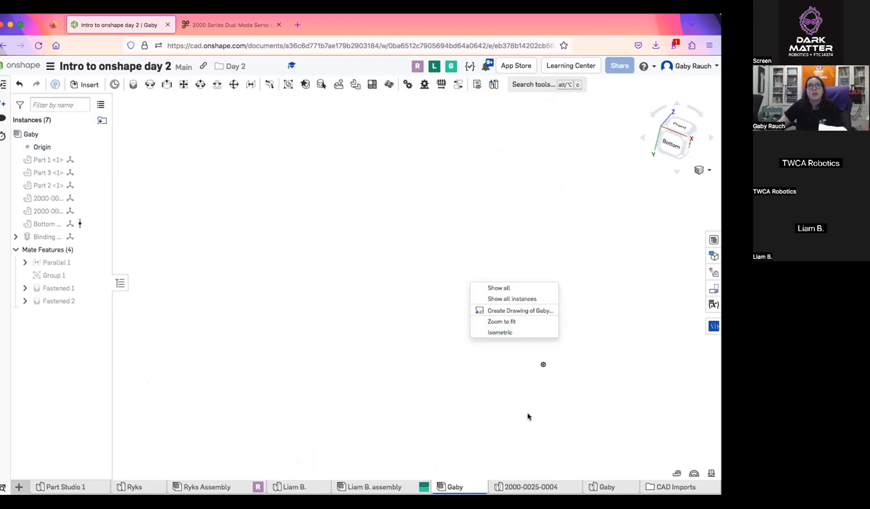
{"action": "left_click", "coordinate": [526, 300]}
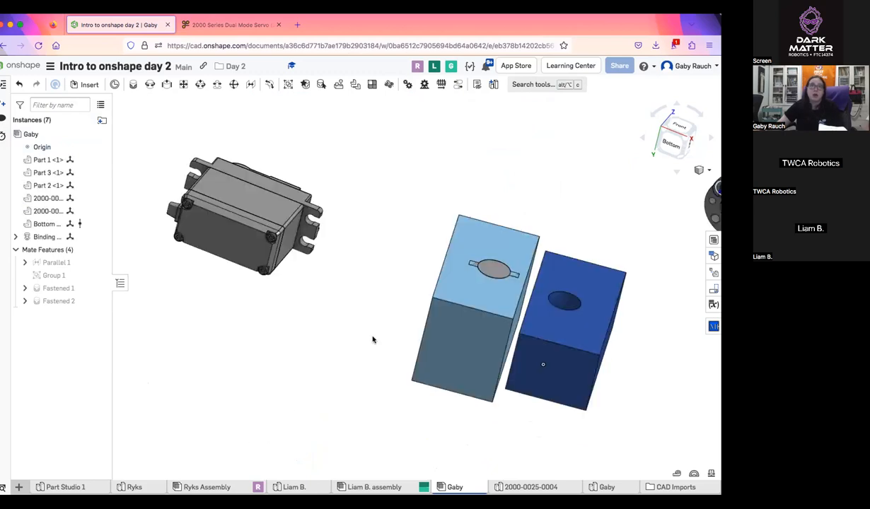
Hide all instances once more, then show everything in the assembly, including the mates
{"action": "right_click", "coordinate": [459, 285]}
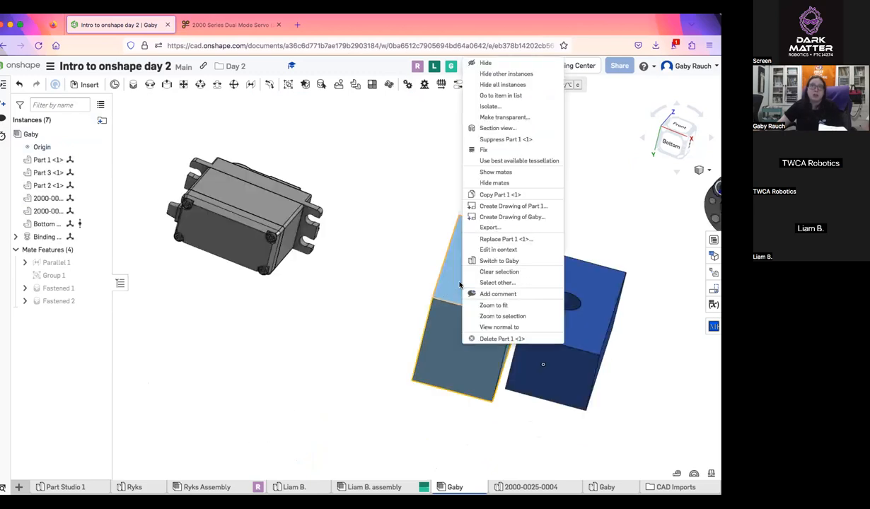
{"action": "left_click", "coordinate": [499, 85]}
{"action": "right_click", "coordinate": [448, 279]}
{"action": "left_click", "coordinate": [460, 283]}
Examine the mate symbols displayed on the light blue and dark blue blocks from several angles
{"action": "right_click_drag", "start_coordinate": [541, 384], "coordinate": [477, 374]}
{"action": "scroll", "coordinate": [476, 411], "scroll_direction": "up", "scroll_amount": 6}
{"action": "scroll", "coordinate": [475, 411], "scroll_direction": "down", "scroll_amount": 4}
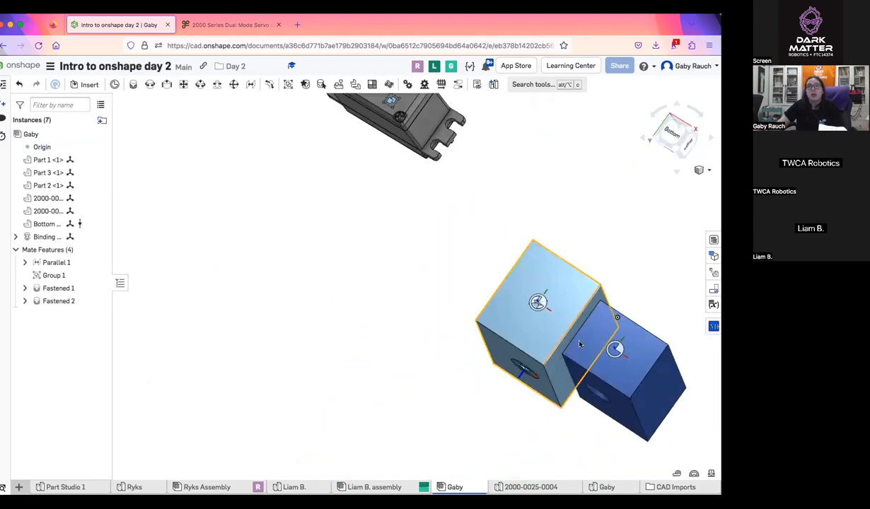
{"action": "right_click_drag", "start_coordinate": [544, 331], "coordinate": [495, 337]}
{"action": "scroll", "coordinate": [526, 349], "scroll_direction": "up", "scroll_amount": 8}
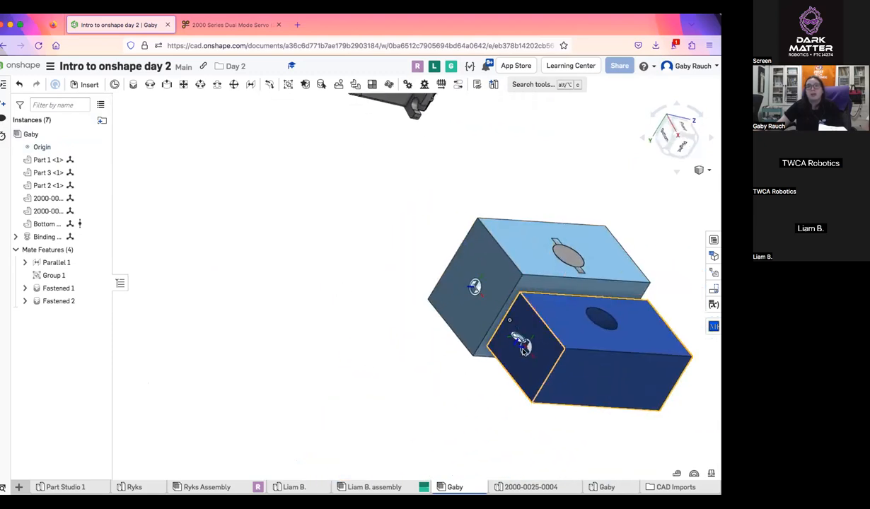
{"action": "scroll", "coordinate": [503, 296], "scroll_direction": "up", "scroll_amount": 3}
{"action": "scroll", "coordinate": [501, 294], "scroll_direction": "down", "scroll_amount": 6}
{"action": "scroll", "coordinate": [499, 293], "scroll_direction": "down", "scroll_amount": 10}
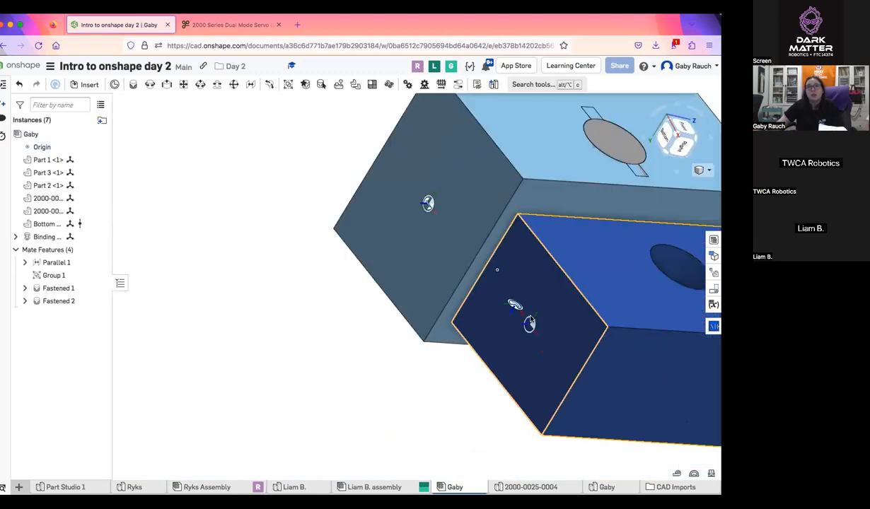
{"action": "scroll", "coordinate": [467, 186], "scroll_direction": "up", "scroll_amount": 4}
{"action": "scroll", "coordinate": [530, 229], "scroll_direction": "down", "scroll_amount": 5}
{"action": "middle_click_drag", "start_coordinate": [551, 279], "coordinate": [493, 279]}
{"action": "right_click_drag", "start_coordinate": [493, 279], "coordinate": [456, 309]}
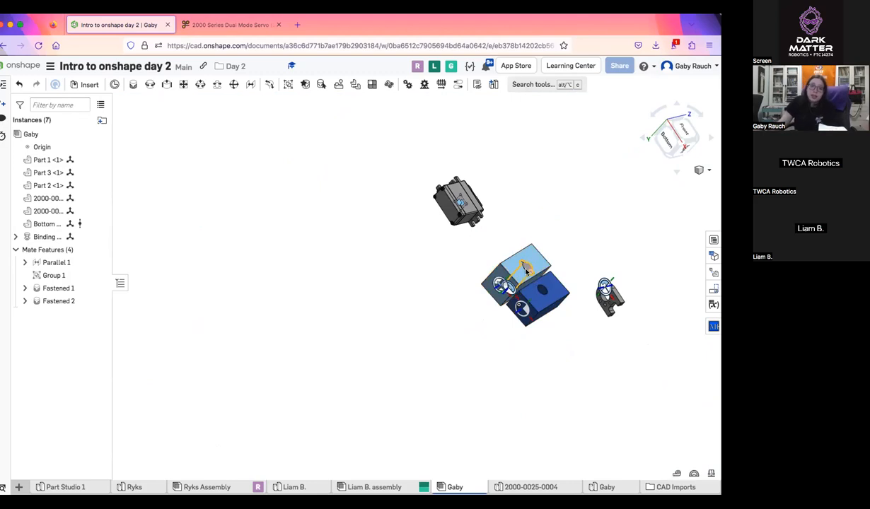
{"action": "scroll", "coordinate": [525, 270], "scroll_direction": "up", "scroll_amount": 8}
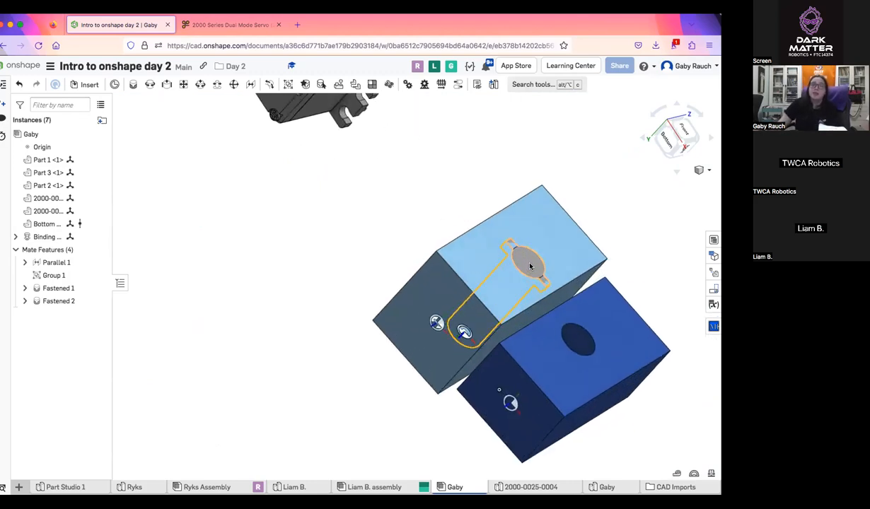
Hide the mates other than Parallel 1, then hide all remaining mates and mate connectors
{"action": "right_click", "coordinate": [382, 189]}
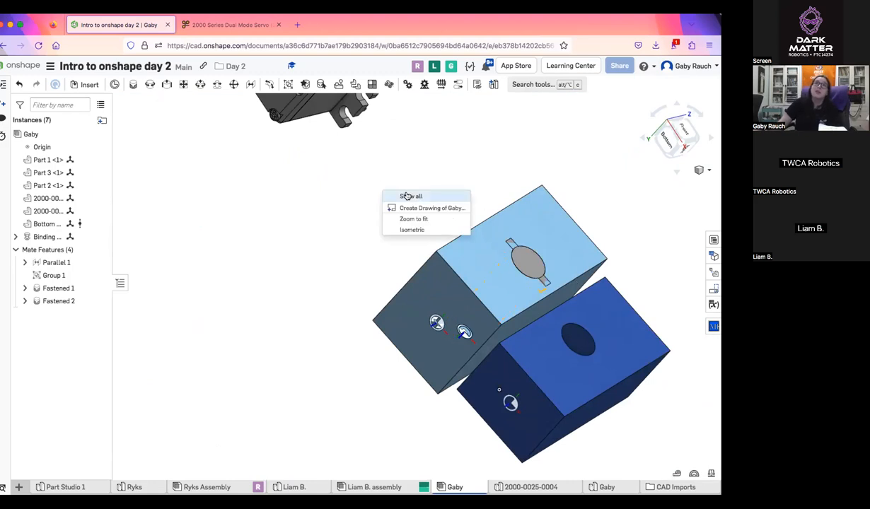
{"action": "right_click", "coordinate": [437, 323]}
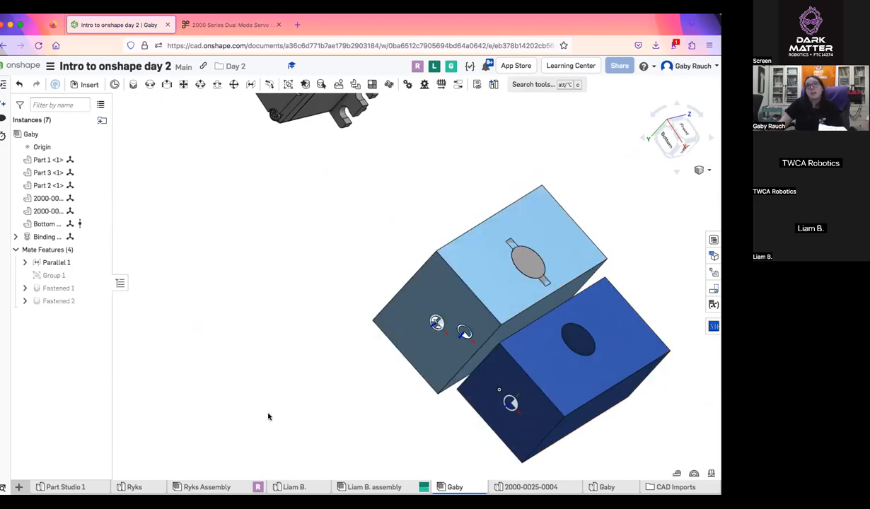
{"action": "right_click", "coordinate": [437, 322]}
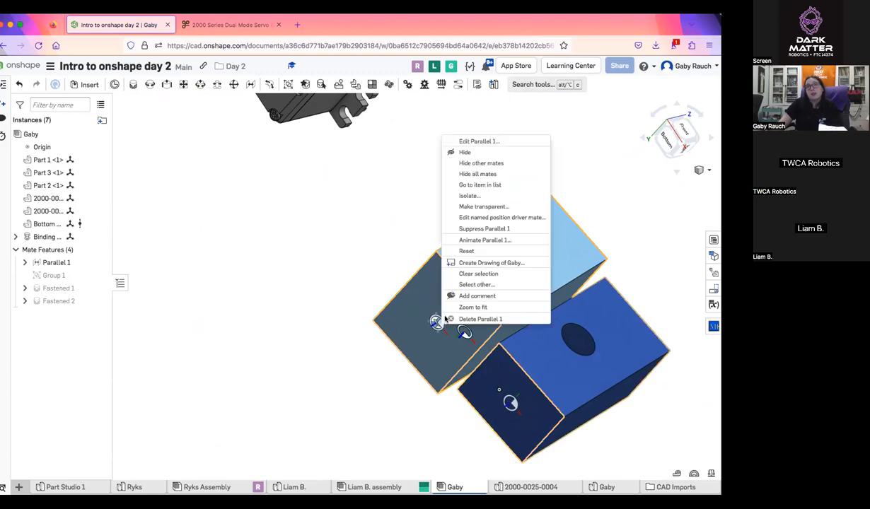
{"action": "left_click", "coordinate": [495, 173]}
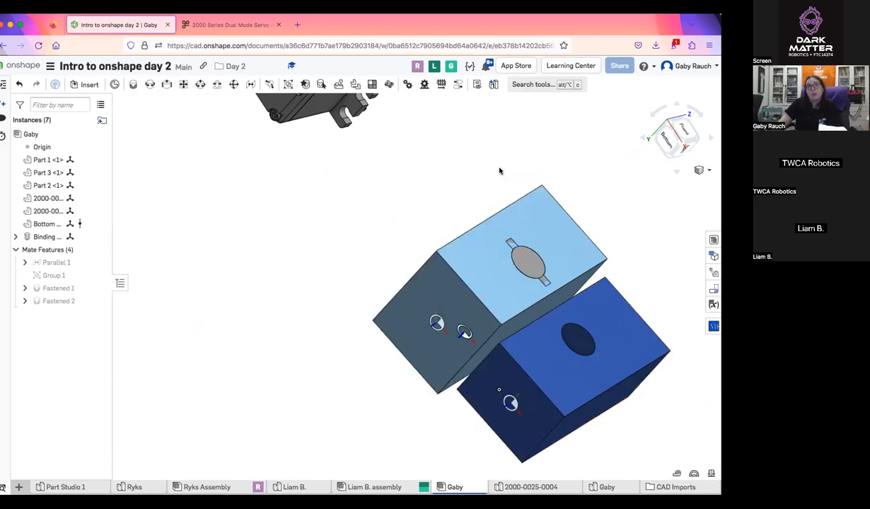
{"action": "right_click", "coordinate": [467, 339]}
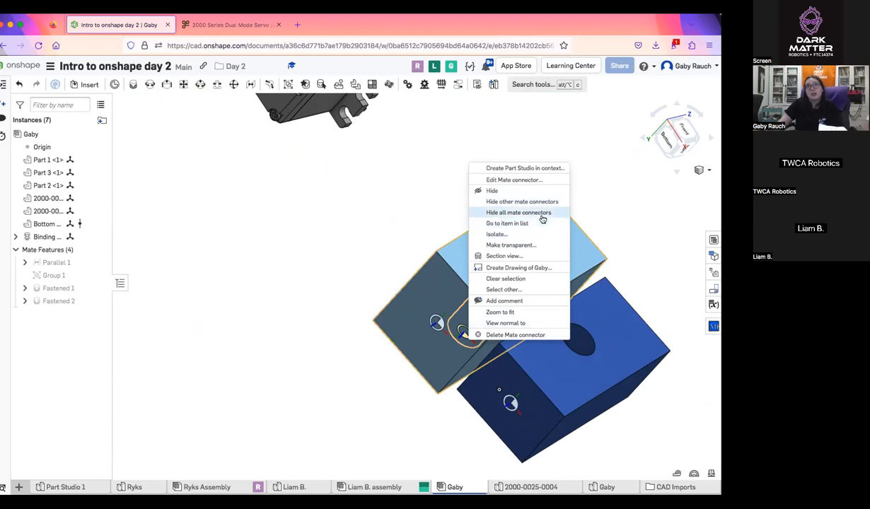
{"action": "left_click", "coordinate": [542, 212]}
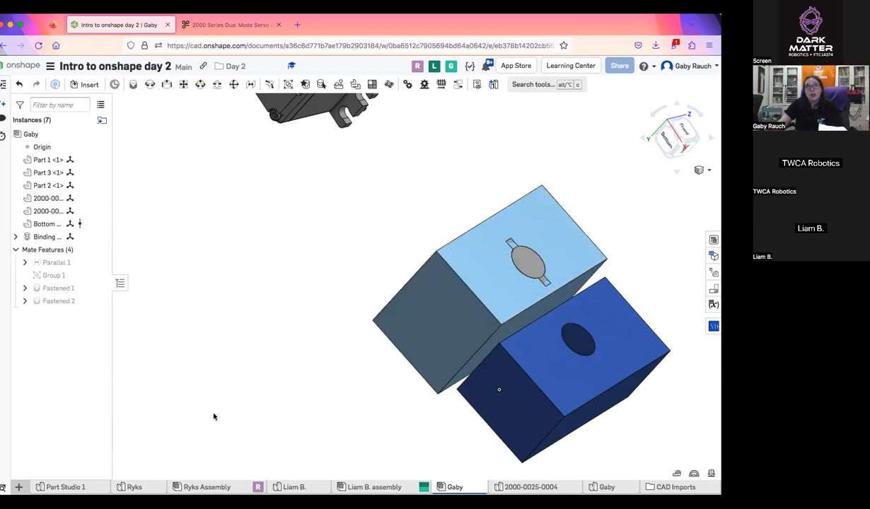
Hide every instance other than Part 1, the light blue block
{"action": "scroll", "coordinate": [231, 433], "scroll_direction": "down", "scroll_amount": 3}
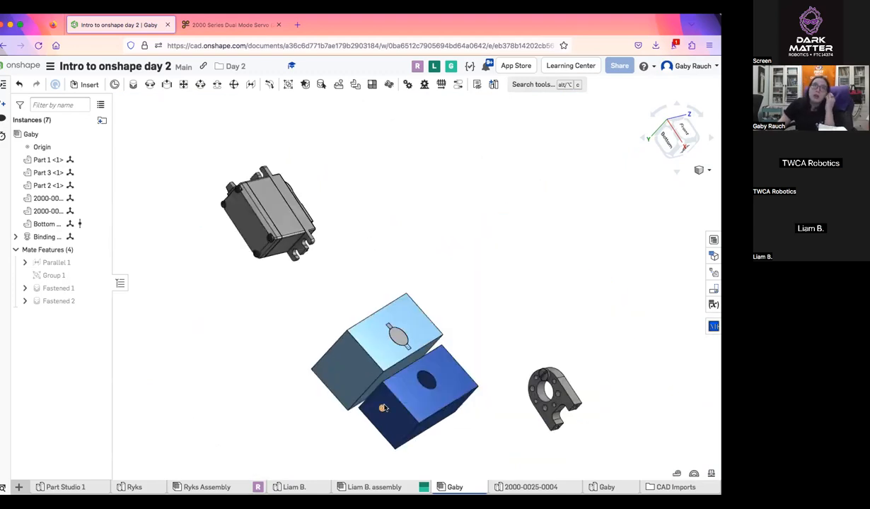
{"action": "right_click", "coordinate": [375, 364]}
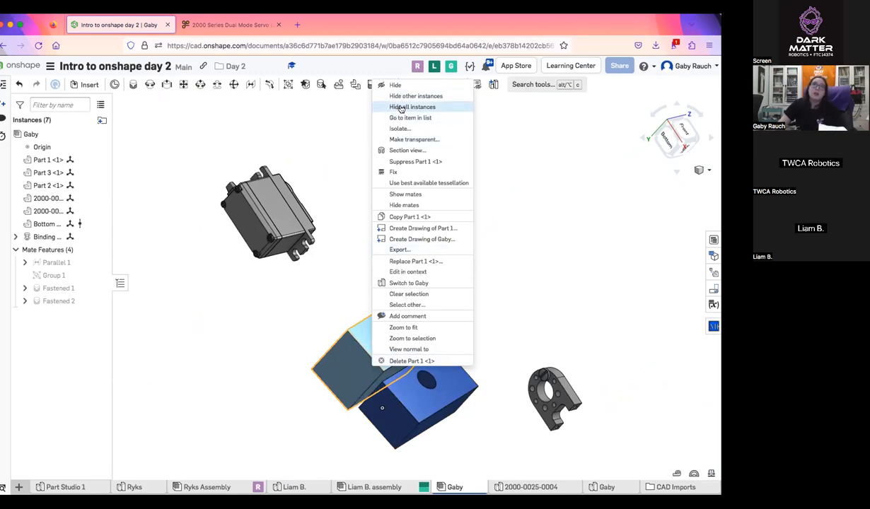
{"action": "left_click", "coordinate": [417, 96]}
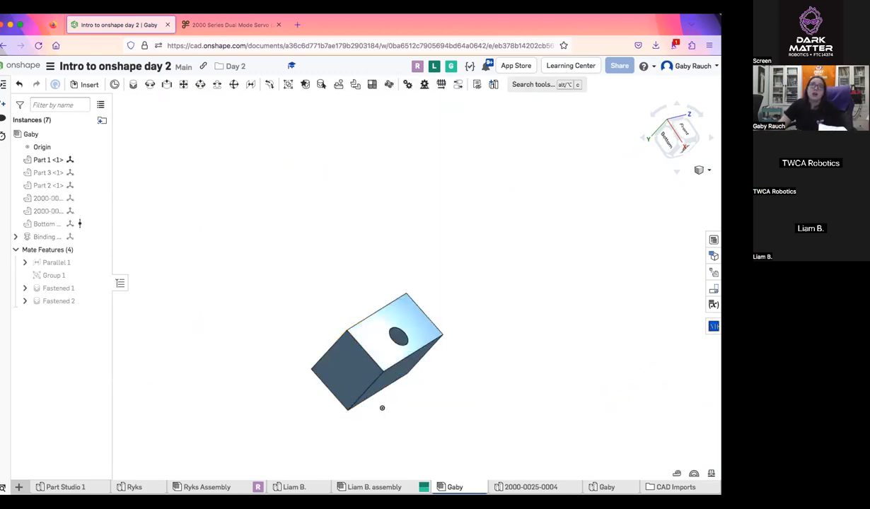
Hide the remaining light blue block with Hide all instances, then bring all instances back
{"action": "right_click", "coordinate": [353, 369]}
{"action": "left_click", "coordinate": [362, 112]}
{"action": "right_click", "coordinate": [345, 215]}
{"action": "left_click", "coordinate": [385, 232]}
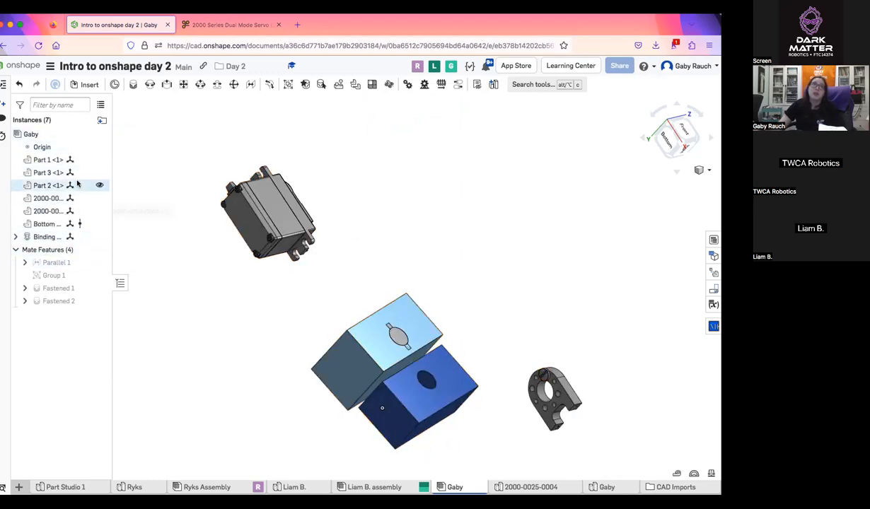
Toggle the visibility of Part 1 and the first 2000-series part individually in the instance list
{"action": "left_click", "coordinate": [99, 159]}
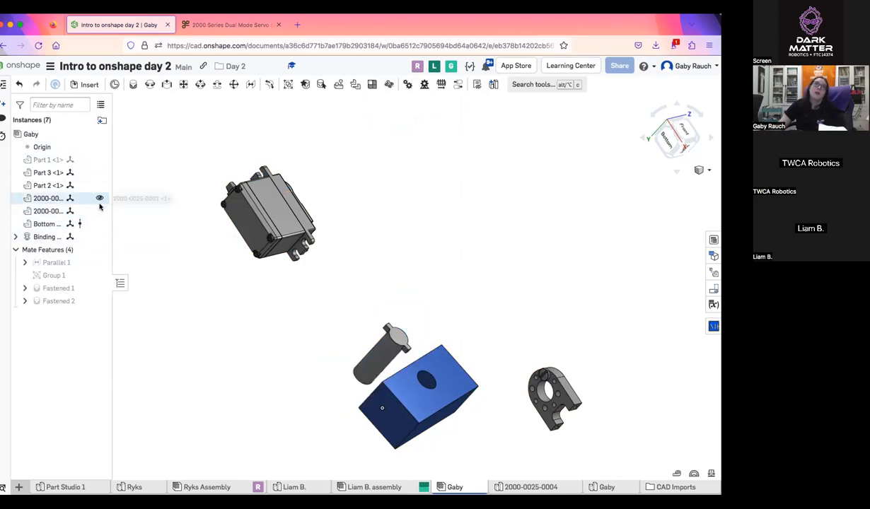
{"action": "left_click", "coordinate": [99, 199]}
{"action": "left_click", "coordinate": [98, 199]}
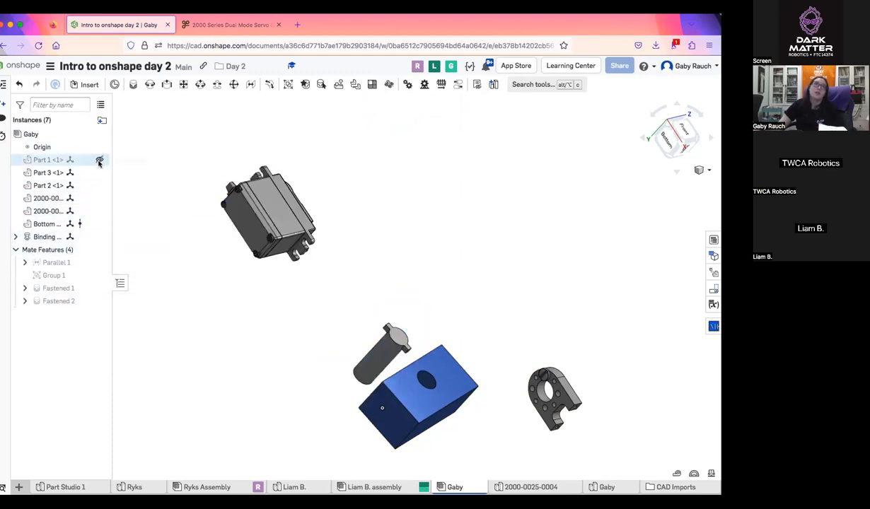
Toggle the visibility of Group 1 and a Fastened 2 mate connector, then collapse the mate features list
{"action": "left_click", "coordinate": [99, 275]}
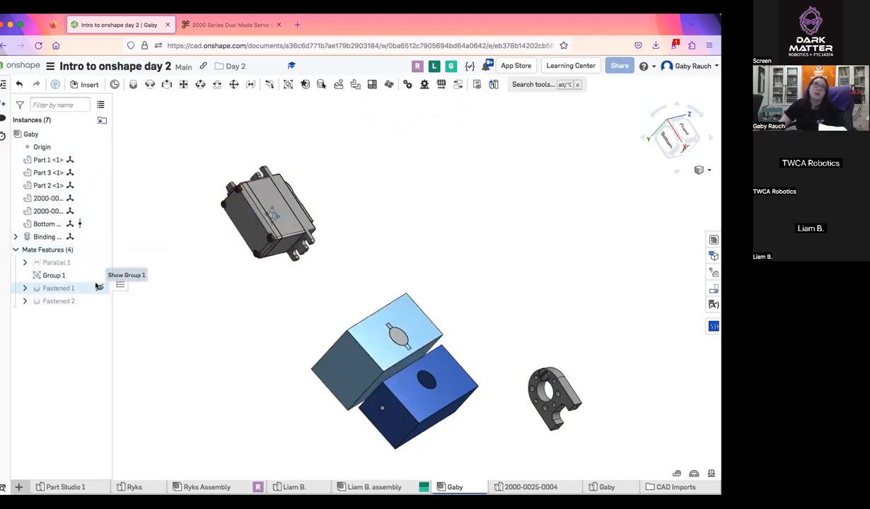
{"action": "left_click", "coordinate": [99, 276]}
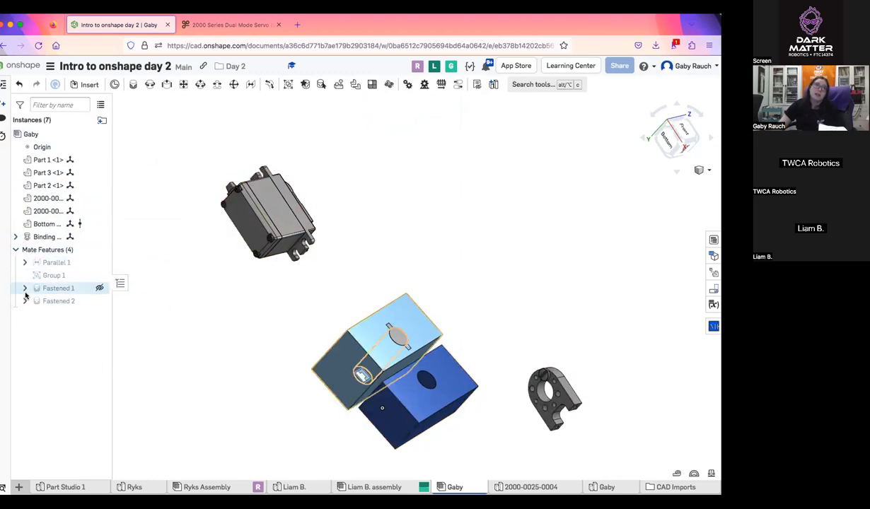
{"action": "left_click", "coordinate": [99, 326]}
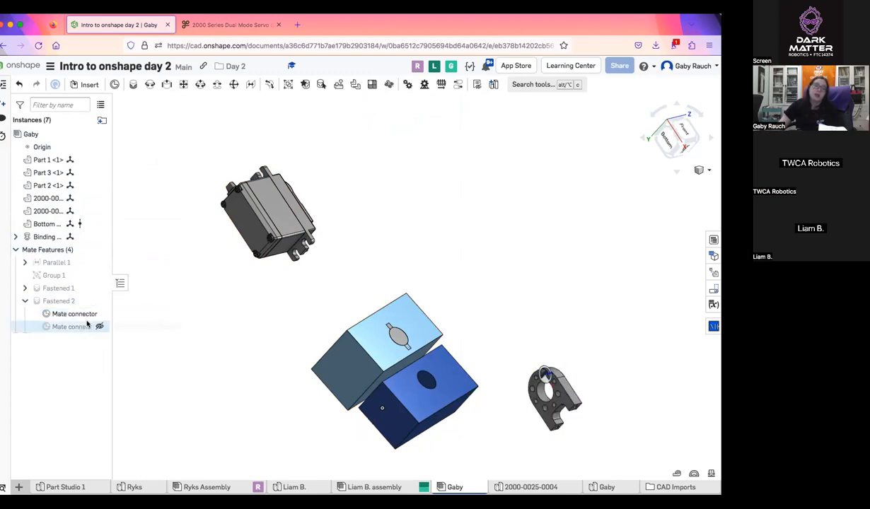
{"action": "left_click", "coordinate": [16, 249]}
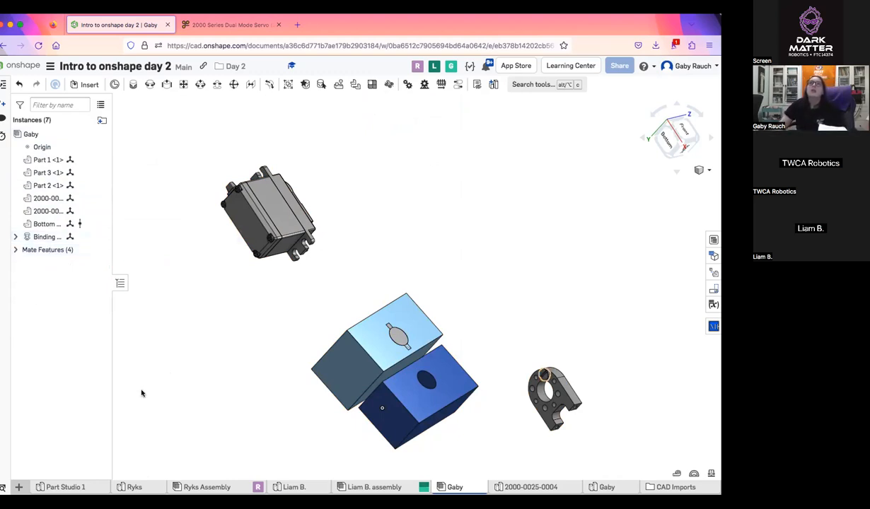
Move the two joined blocks away from the servo, then switch to the student's three-part assembly
{"action": "right_click_drag", "start_coordinate": [472, 278], "coordinate": [433, 326]}
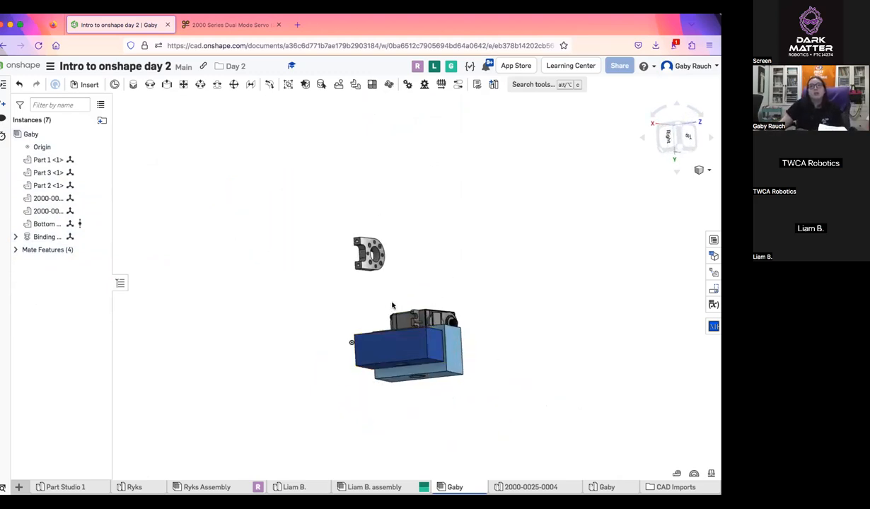
{"action": "left_click_drag", "start_coordinate": [367, 313], "coordinate": [343, 323]}
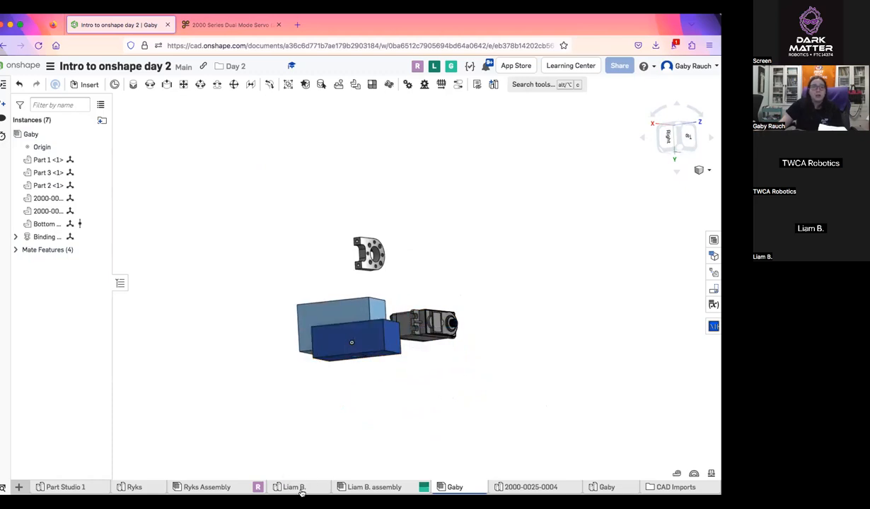
{"action": "left_click", "coordinate": [374, 487]}
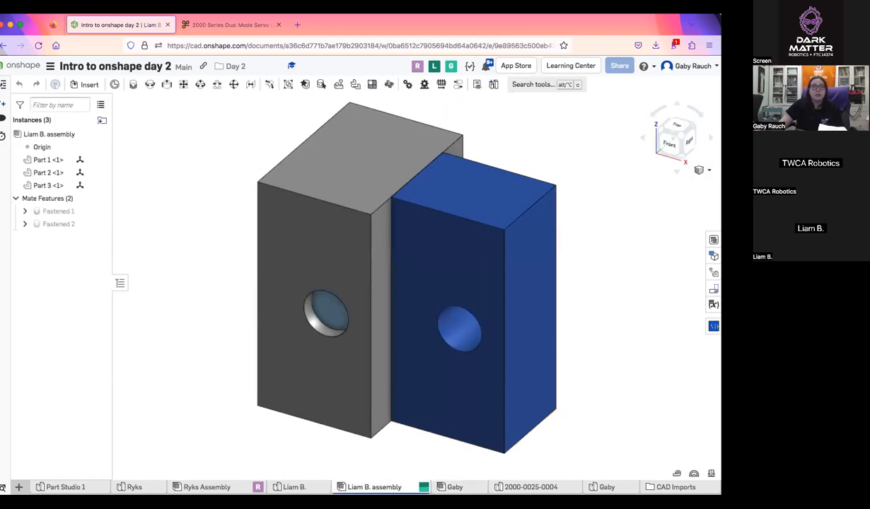
Return to the instructor's assembly with the servo and insert the other student's block-and-pin assembly as a subassembly above the existing parts
{"action": "left_click", "coordinate": [468, 485]}
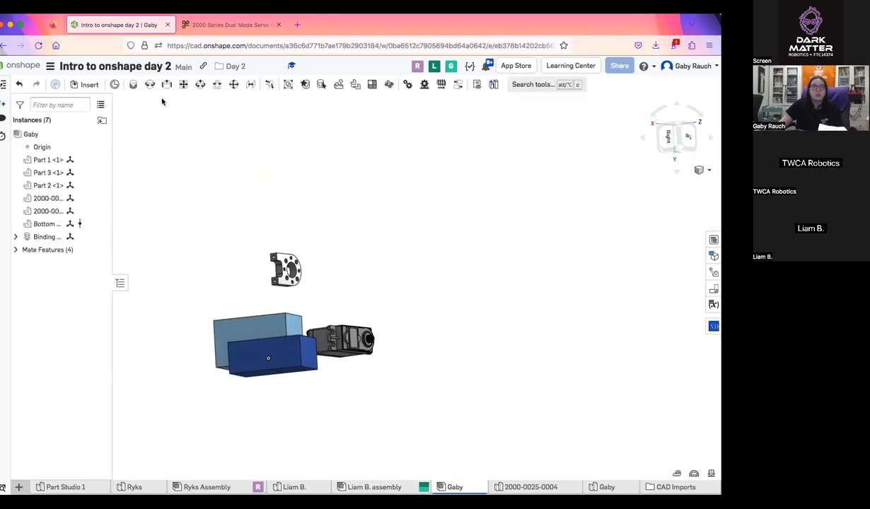
{"action": "left_click", "coordinate": [73, 84]}
{"action": "left_click", "coordinate": [139, 123]}
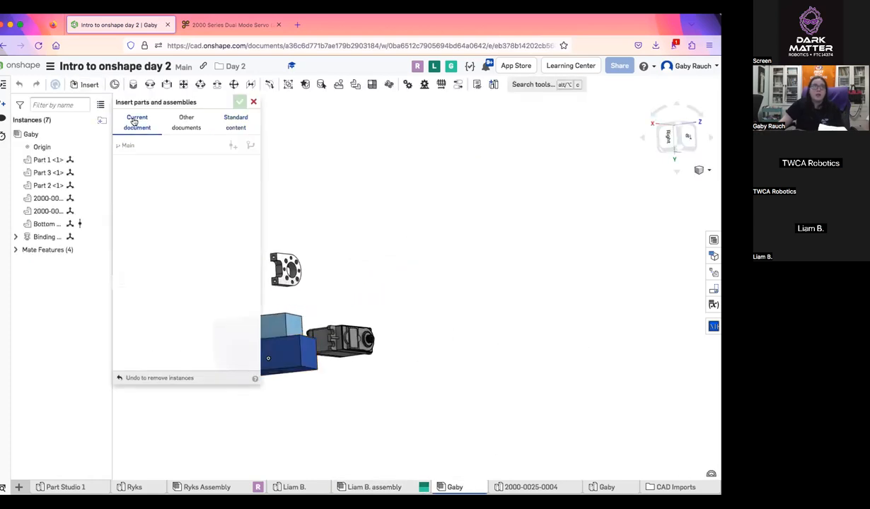
{"action": "left_click", "coordinate": [211, 170]}
{"action": "left_click", "coordinate": [152, 223]}
{"action": "left_click", "coordinate": [510, 244]}
{"action": "right_click_drag", "start_coordinate": [649, 396], "coordinate": [447, 232]}
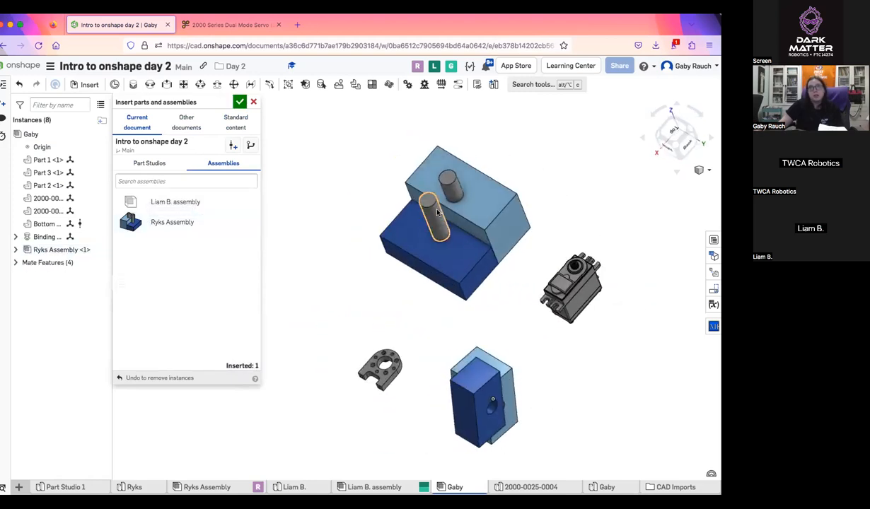
{"action": "left_click_drag", "start_coordinate": [398, 204], "coordinate": [153, 57]}
{"action": "left_click", "coordinate": [240, 102]}
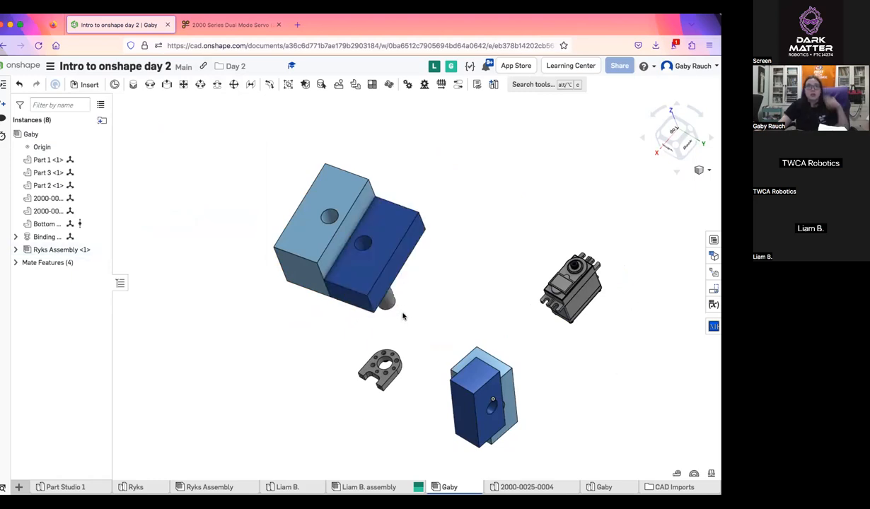
Move the inserted subassembly by its blocks and turn it over so that its pins point upward
{"action": "mouse_move", "coordinate": [401, 311]}
{"action": "right_mouse_down"}
{"action": "mouse_move", "coordinate": [406, 286]}
{"action": "mouse_move", "coordinate": [384, 311]}
{"action": "right_mouse_up"}
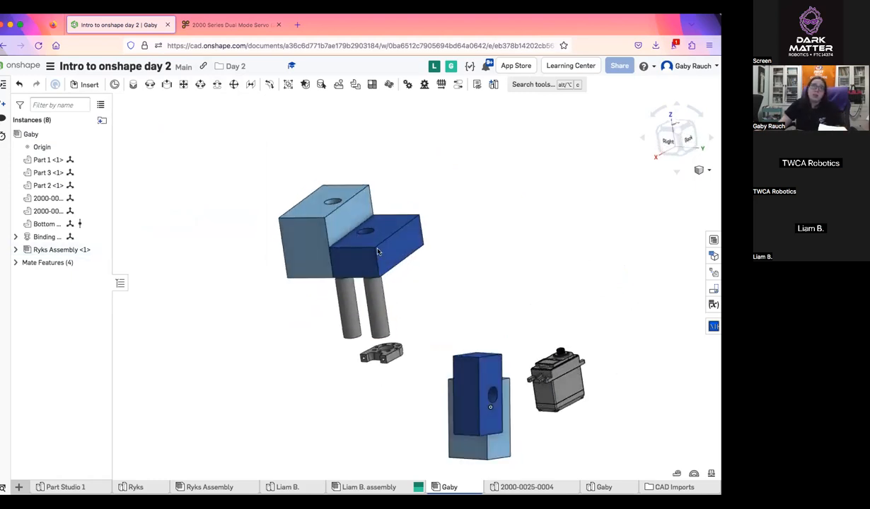
{"action": "left_click_drag", "start_coordinate": [377, 251], "coordinate": [374, 234]}
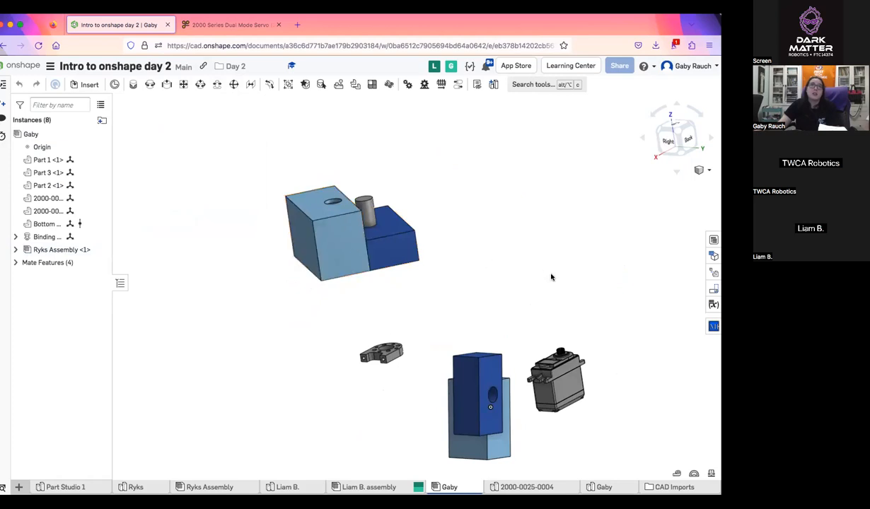
{"action": "left_click_drag", "start_coordinate": [551, 278], "coordinate": [570, 258]}
{"action": "right_click_drag", "start_coordinate": [569, 260], "coordinate": [534, 288]}
{"action": "right_click_drag", "start_coordinate": [542, 415], "coordinate": [582, 369]}
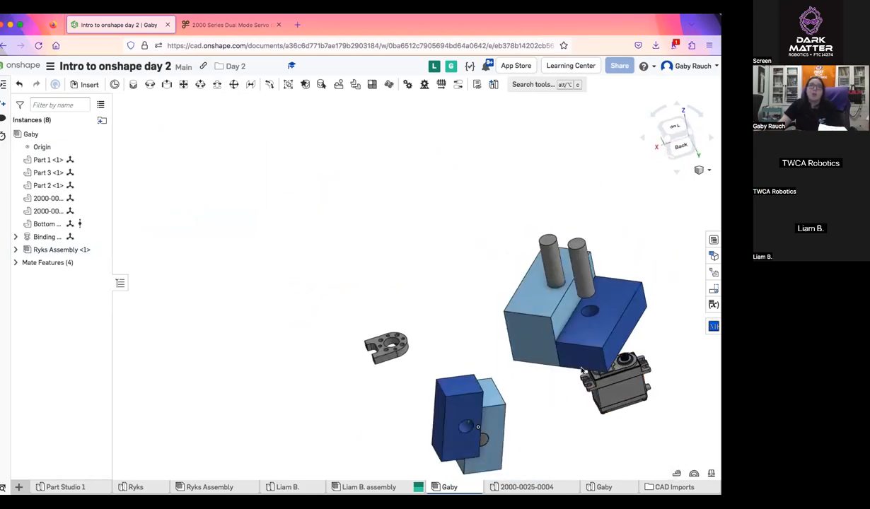
Examine the inserted subassembly alongside the joined blocks, servo and bracket from the top, back, front, bottom and left
{"action": "scroll", "coordinate": [581, 369], "scroll_direction": "up", "scroll_amount": 5}
{"action": "scroll", "coordinate": [332, 277], "scroll_direction": "down", "scroll_amount": 7}
{"action": "right_click_drag", "start_coordinate": [361, 298], "coordinate": [355, 299]}
{"action": "left_click_drag", "start_coordinate": [380, 302], "coordinate": [338, 259]}
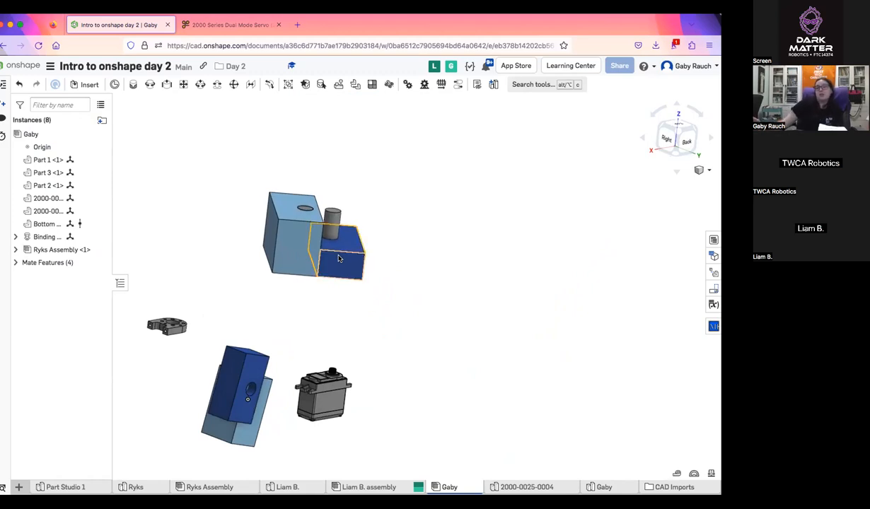
{"action": "mouse_move", "coordinate": [355, 279]}
{"action": "right_mouse_down"}
{"action": "mouse_move", "coordinate": [336, 298]}
{"action": "mouse_move", "coordinate": [334, 325]}
{"action": "mouse_move", "coordinate": [400, 350]}
{"action": "mouse_move", "coordinate": [419, 402]}
{"action": "mouse_move", "coordinate": [539, 401]}
{"action": "right_mouse_up"}
{"action": "mouse_move", "coordinate": [285, 279]}
{"action": "right_mouse_down"}
{"action": "mouse_move", "coordinate": [369, 288]}
{"action": "mouse_move", "coordinate": [375, 269]}
{"action": "right_mouse_up"}
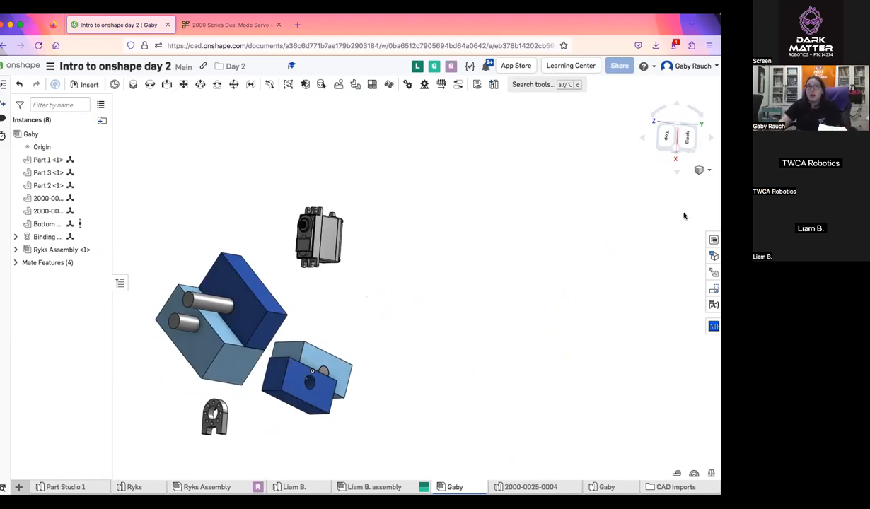
{"action": "right_click_drag", "start_coordinate": [399, 238], "coordinate": [552, 210]}
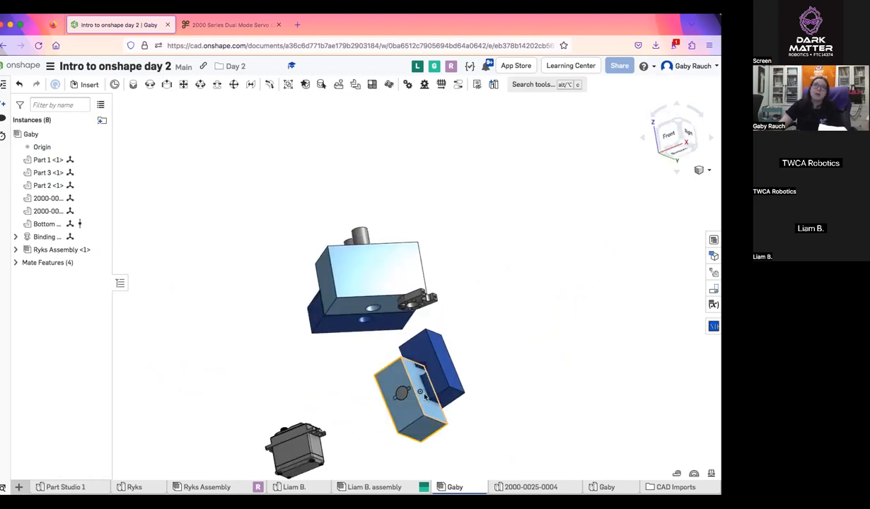
{"action": "left_click_drag", "start_coordinate": [407, 378], "coordinate": [501, 344]}
{"action": "mouse_move", "coordinate": [486, 331]}
{"action": "right_mouse_down"}
{"action": "mouse_move", "coordinate": [458, 375]}
{"action": "mouse_move", "coordinate": [456, 393]}
{"action": "mouse_move", "coordinate": [475, 395]}
{"action": "right_mouse_up"}
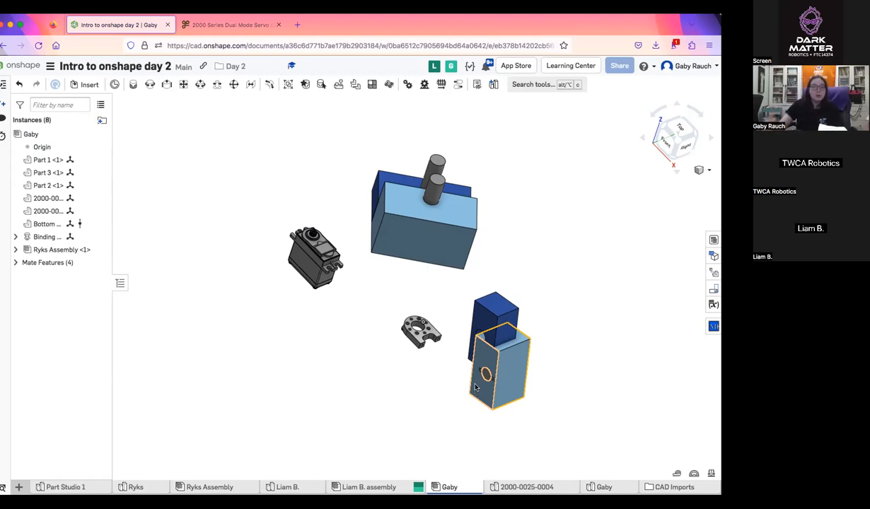
{"action": "right_click_drag", "start_coordinate": [588, 343], "coordinate": [631, 313]}
{"action": "right_click_drag", "start_coordinate": [553, 289], "coordinate": [522, 290]}
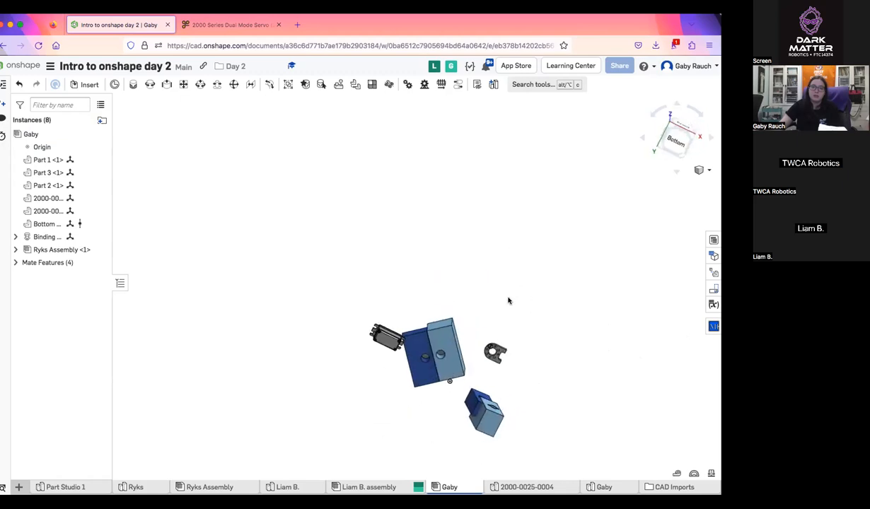
{"action": "scroll", "coordinate": [509, 302], "scroll_direction": "up", "scroll_amount": 5}
{"action": "middle_click_drag", "start_coordinate": [515, 334], "coordinate": [560, 178]}
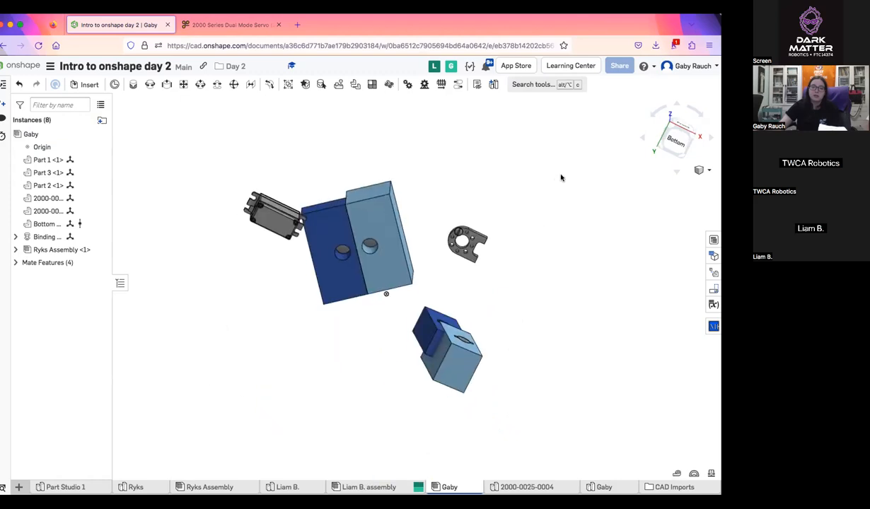
{"action": "right_click_drag", "start_coordinate": [490, 224], "coordinate": [507, 265]}
{"action": "middle_click_drag", "start_coordinate": [482, 233], "coordinate": [526, 237]}
{"action": "right_click_drag", "start_coordinate": [499, 233], "coordinate": [535, 250]}
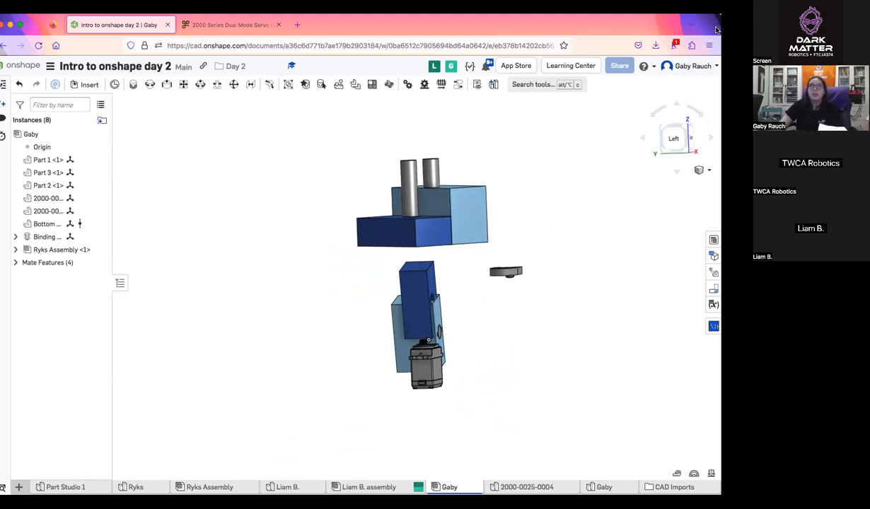
{"action": "left_click_drag", "start_coordinate": [717, 30], "coordinate": [562, 33]}
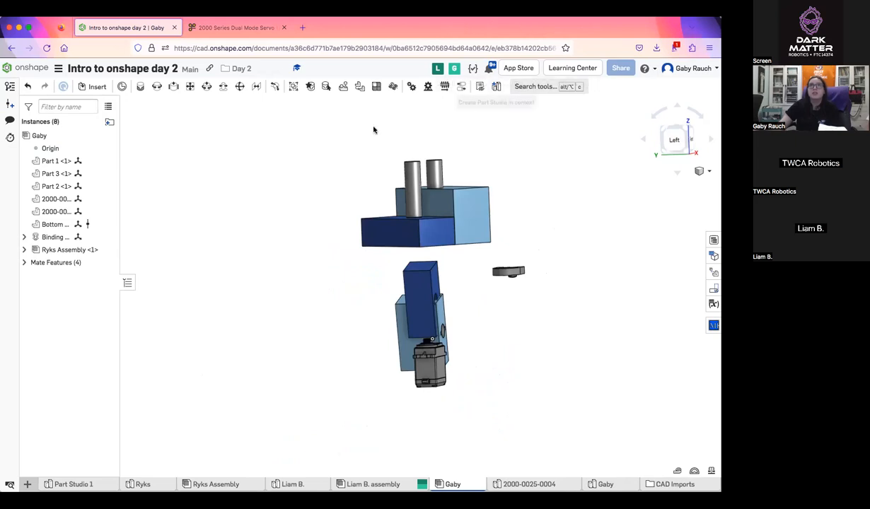